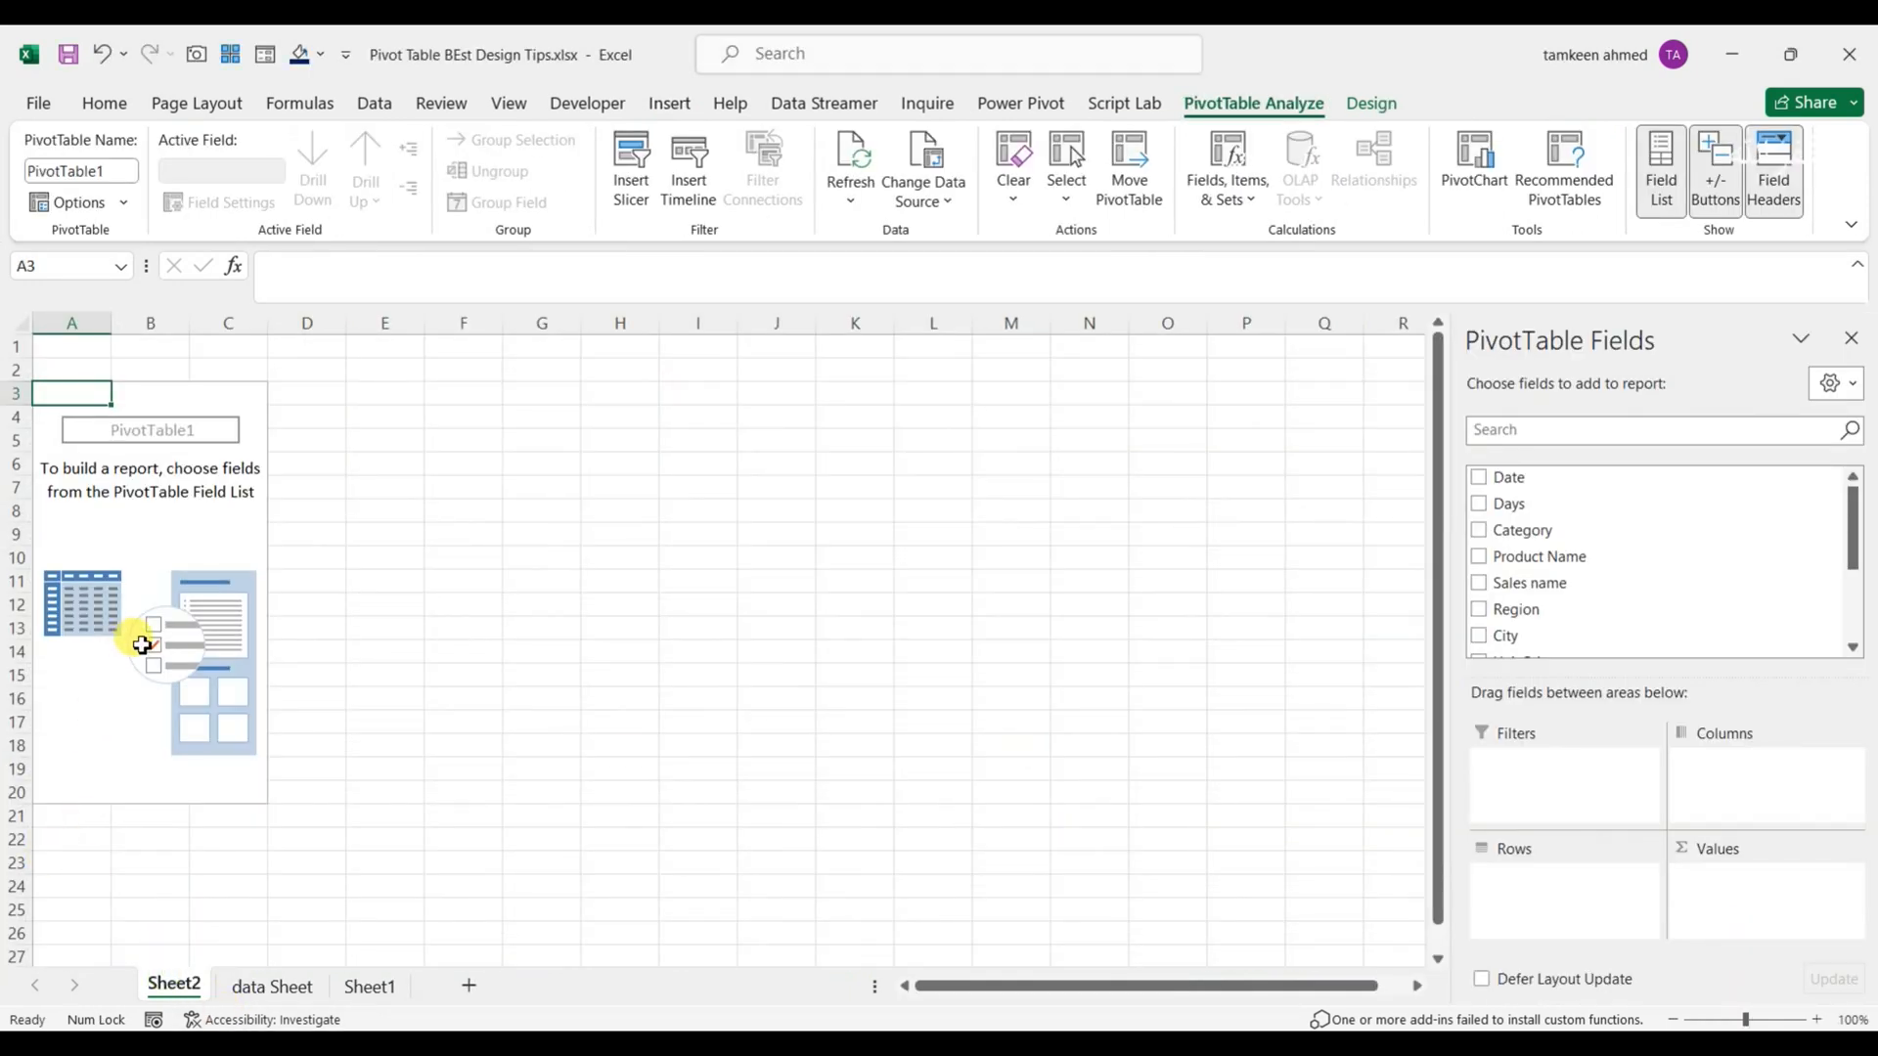
# Step: Add the Category field to the rows of the empty PivotTable
pyautogui.click(157, 513)
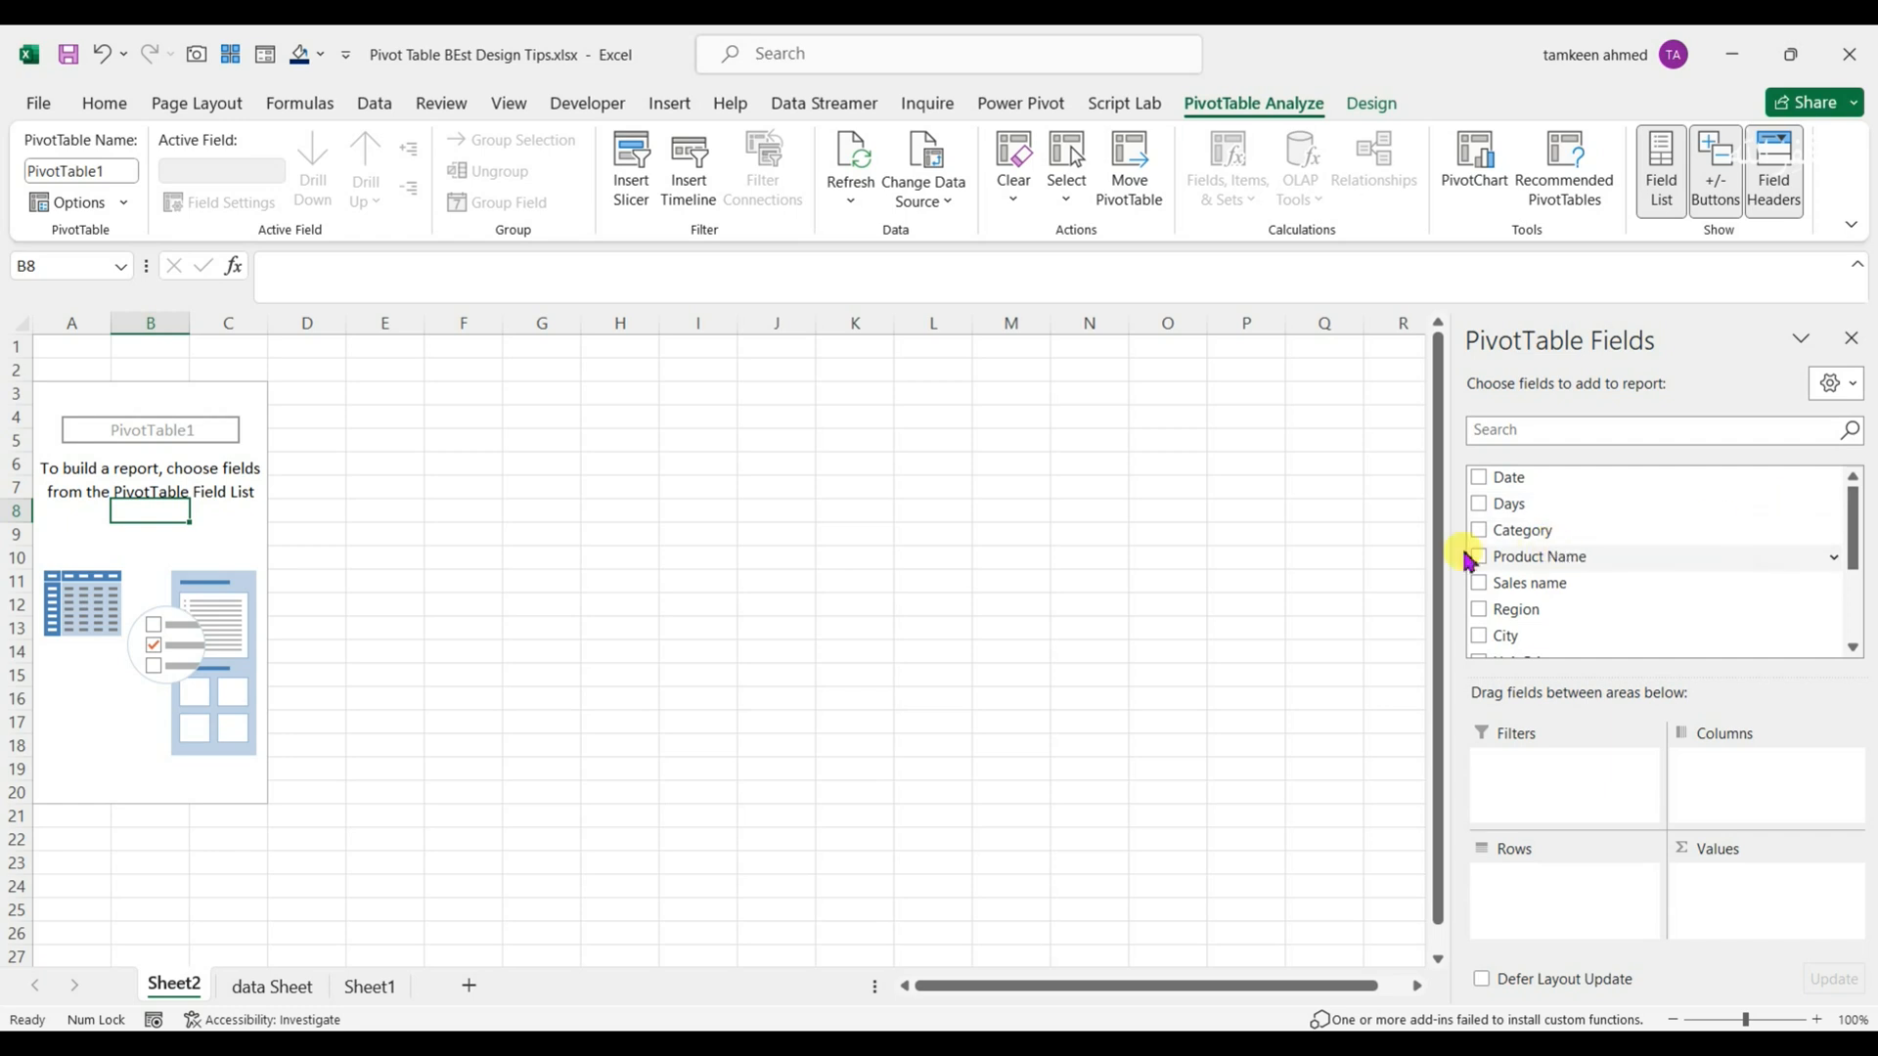
pyautogui.moveTo(1519, 529); pyautogui.dragTo(1568, 676)
pyautogui.moveTo(1553, 864)
pyautogui.mouseDown()
pyautogui.moveTo(1538, 901)
pyautogui.moveTo(1556, 893)
pyautogui.mouseUp()
# Step: Add the Order Qty and Total Sale fields to the PivotTable's values
pyautogui.moveTo(1856, 559); pyautogui.dragTo(1861, 575)
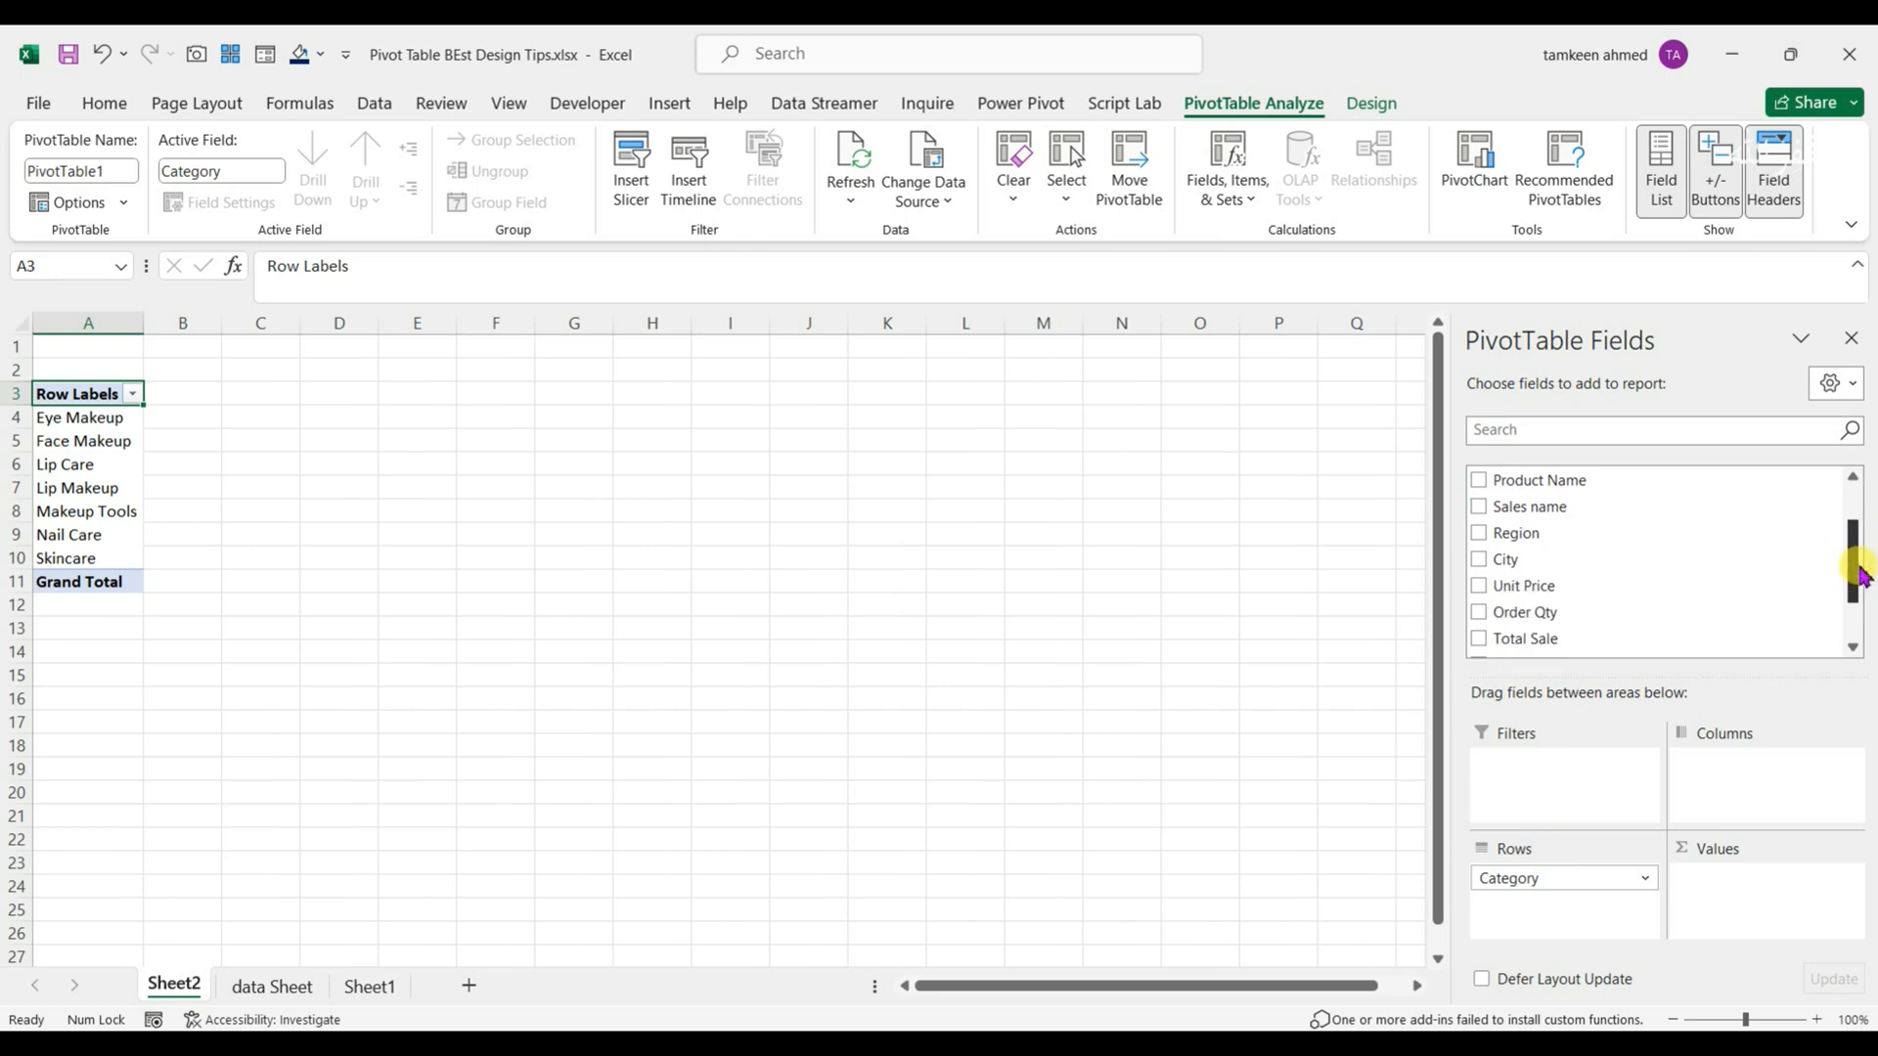
pyautogui.moveTo(1524, 612); pyautogui.dragTo(1647, 744)
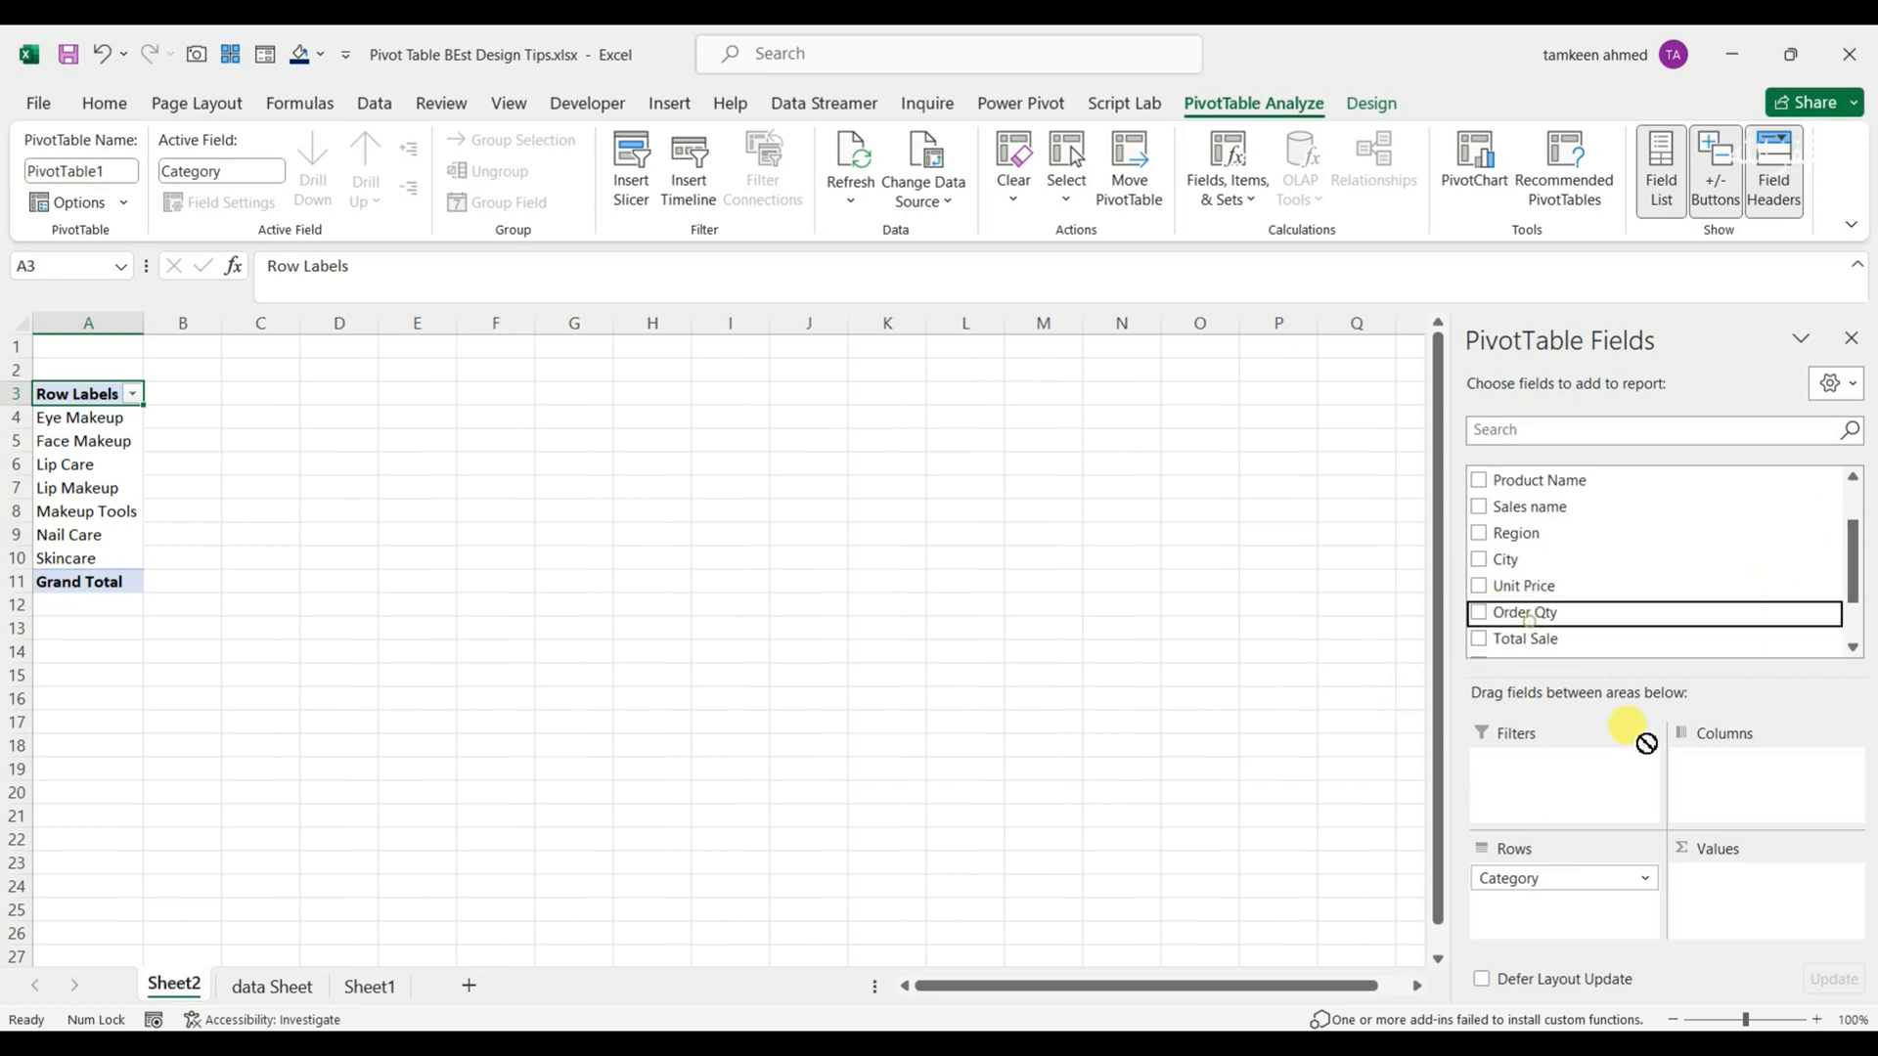
pyautogui.moveTo(1739, 852); pyautogui.dragTo(1731, 881)
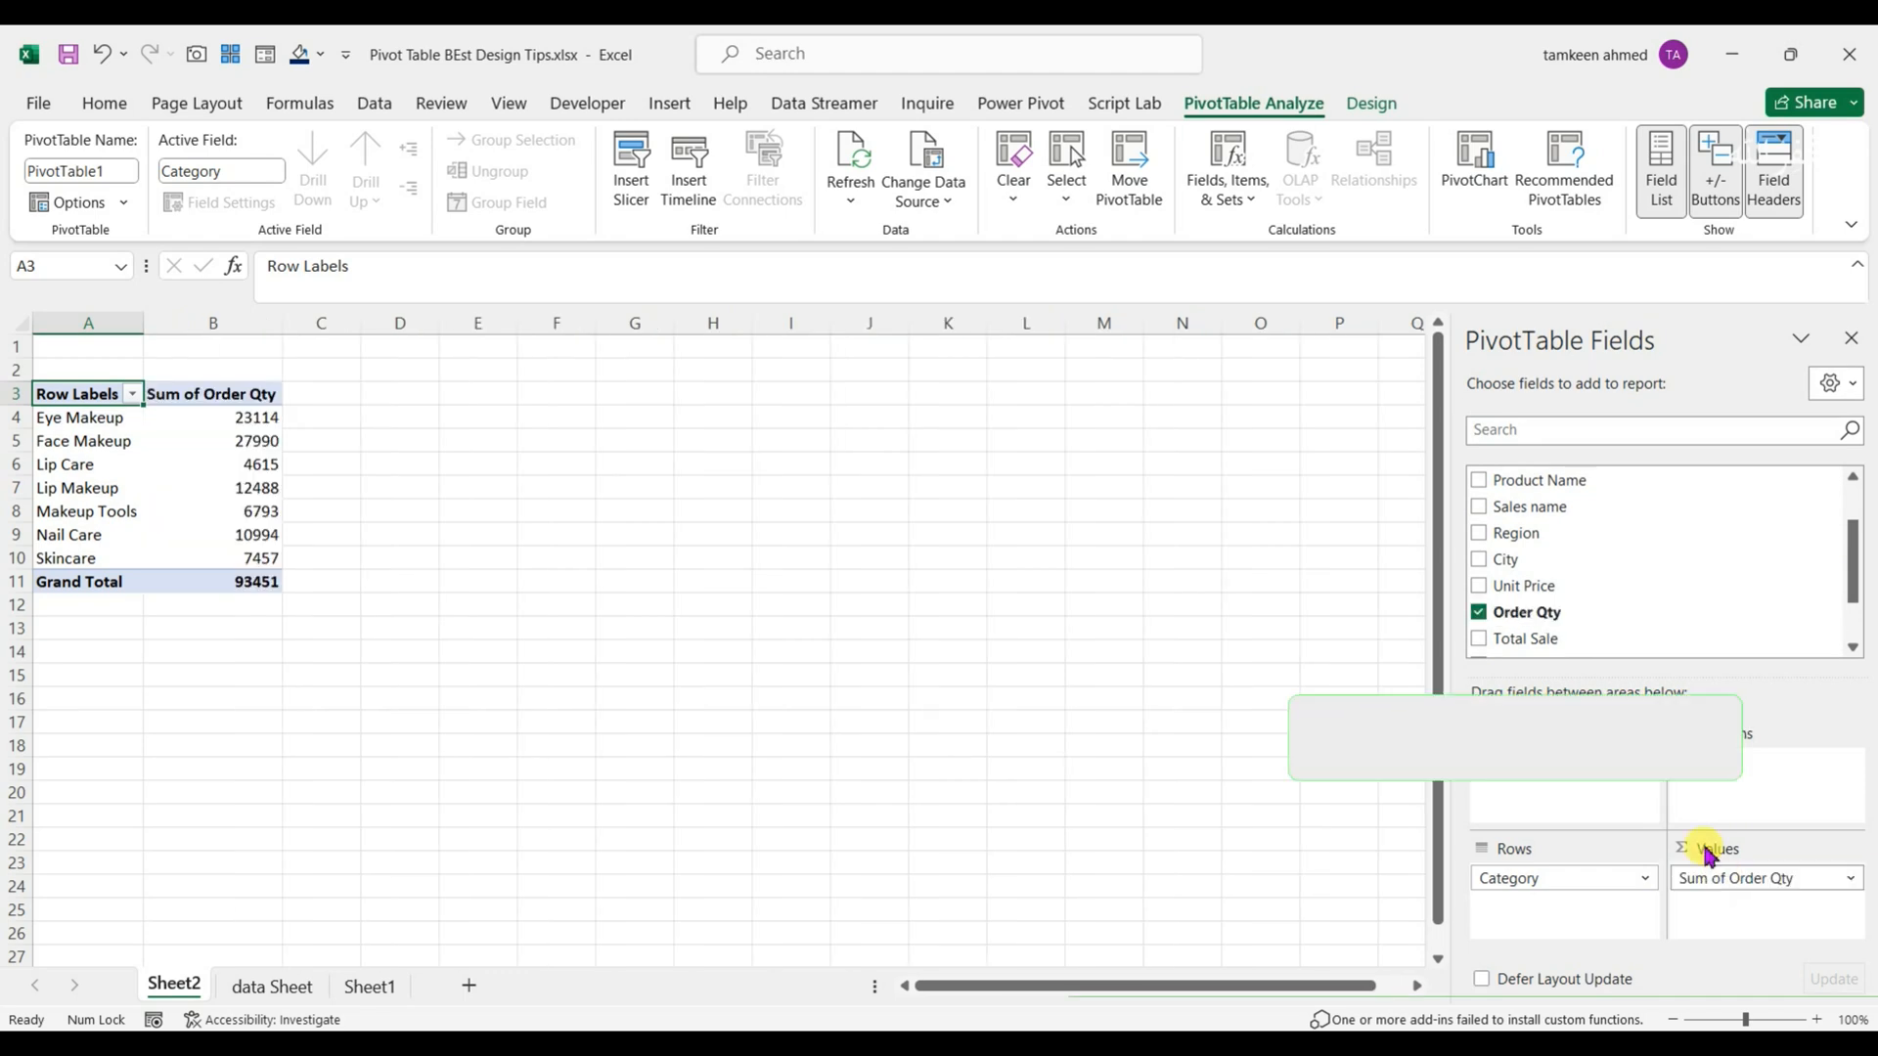
pyautogui.moveTo(1546, 651); pyautogui.dragTo(1782, 909)
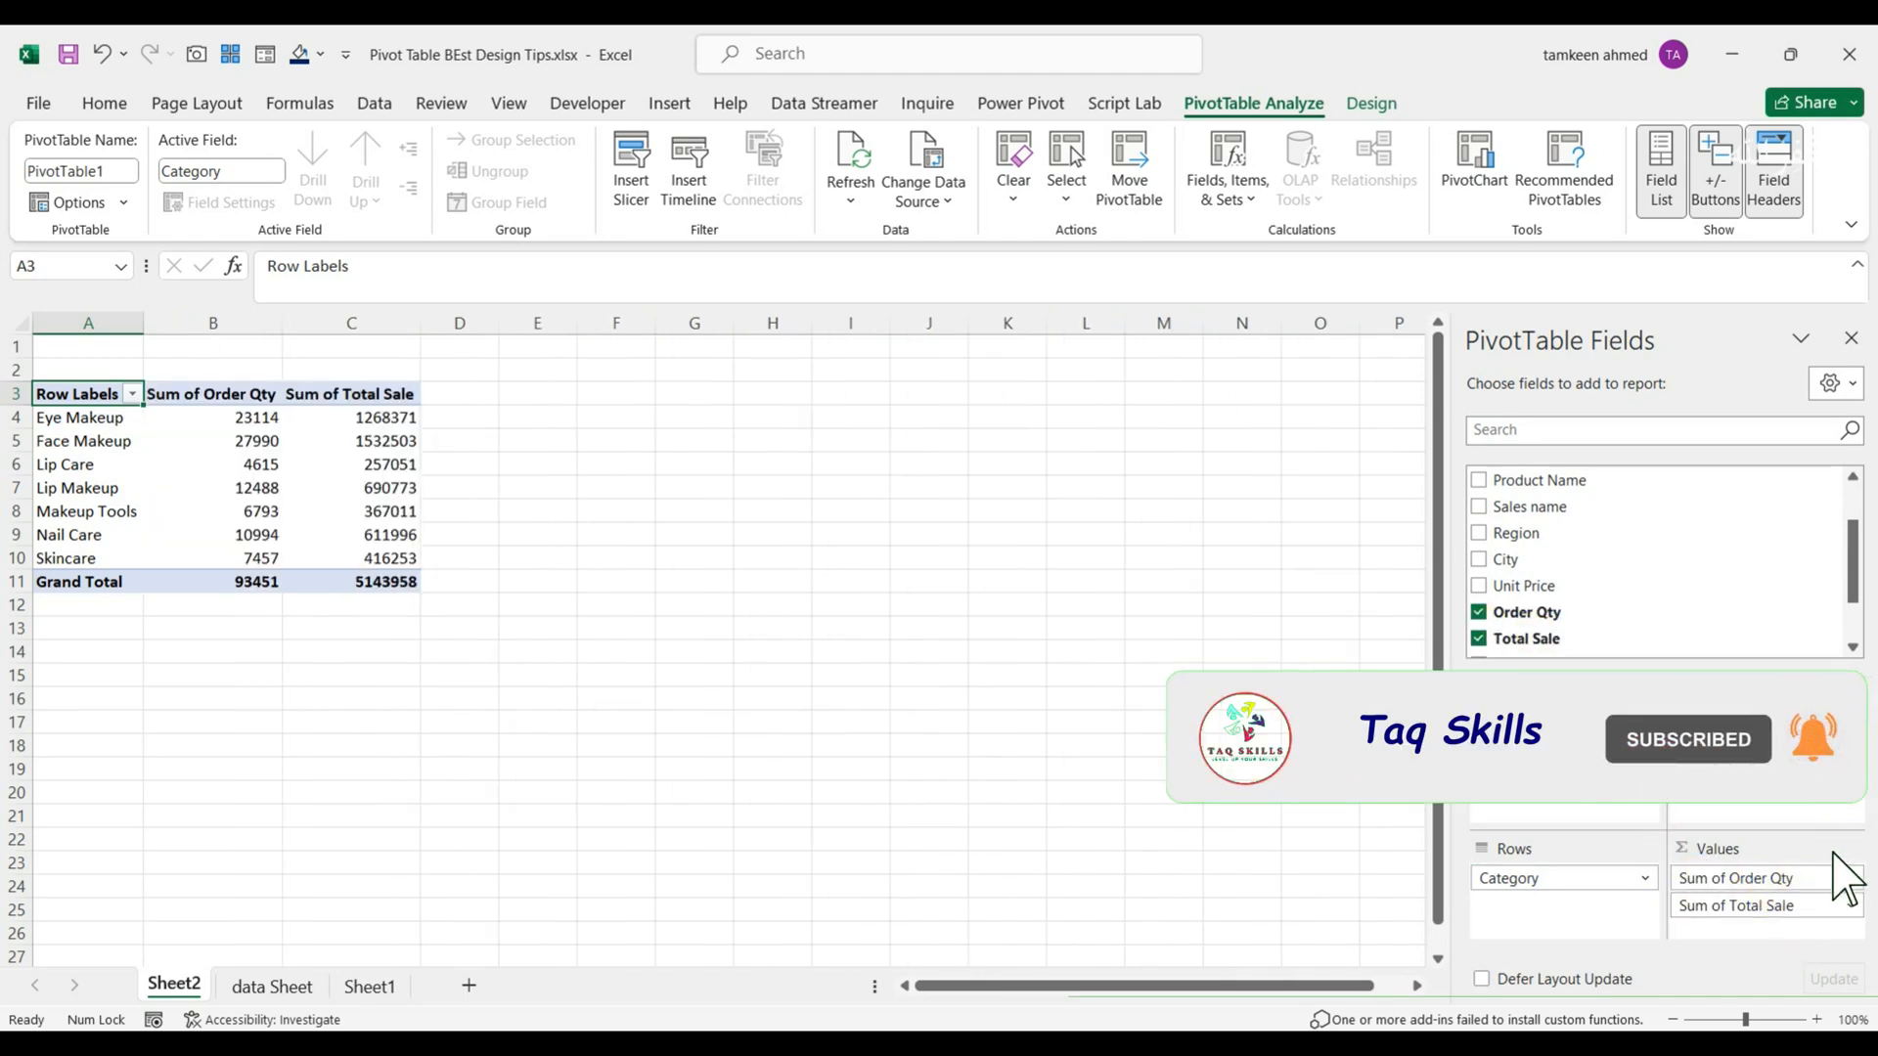
pyautogui.click(251, 484)
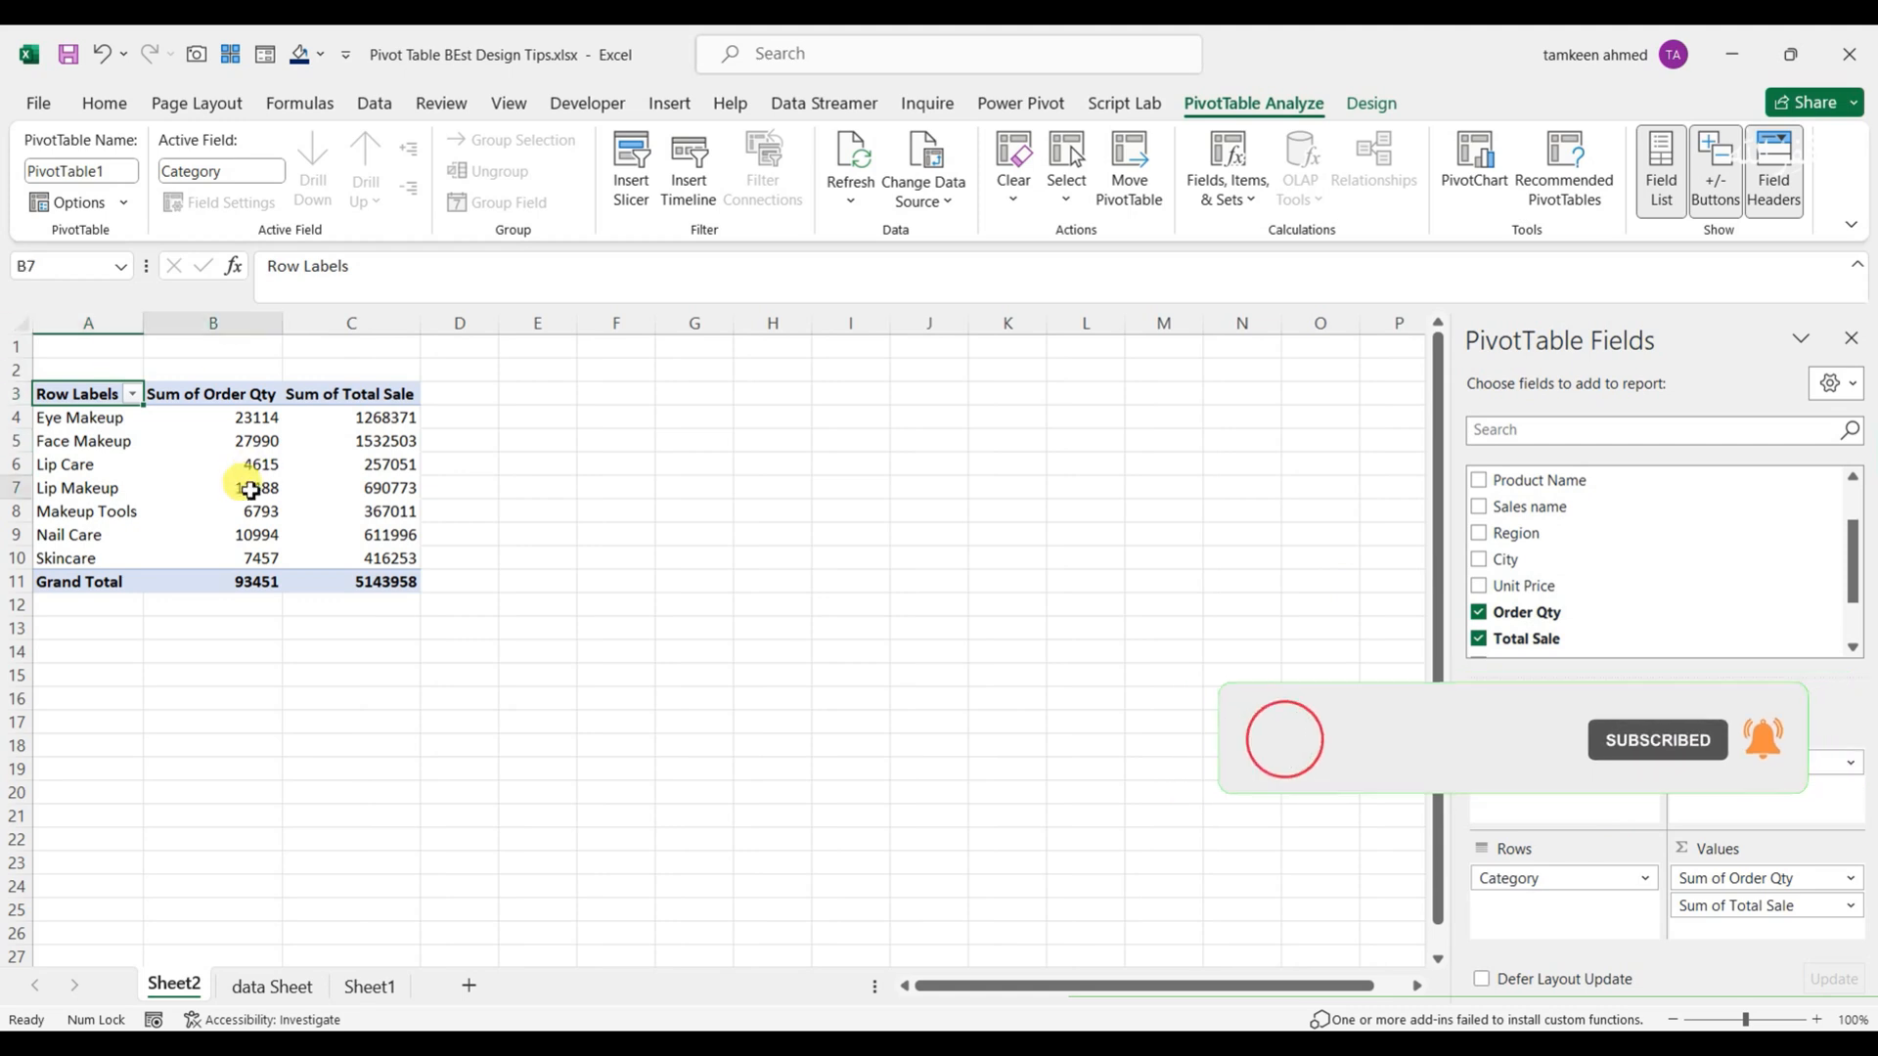
pyautogui.click(173, 394)
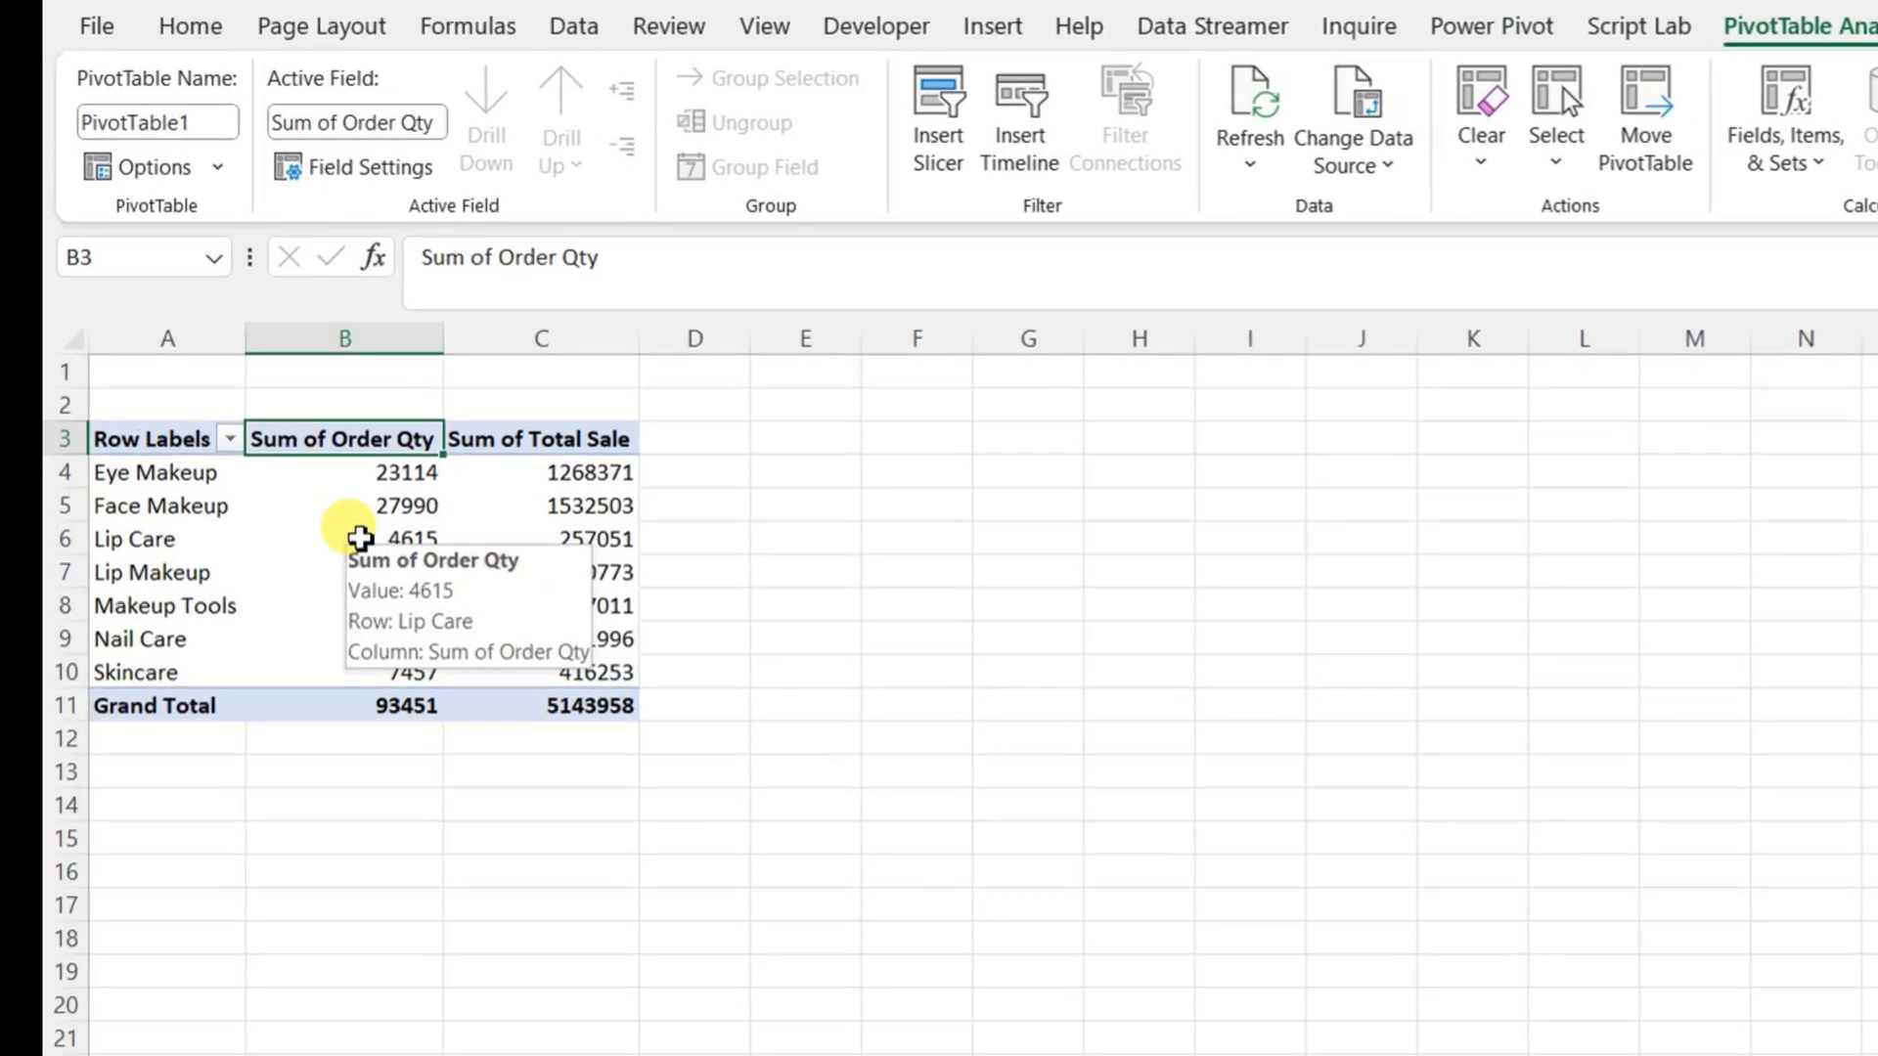
pyautogui.click(504, 436)
pyautogui.click(471, 572)
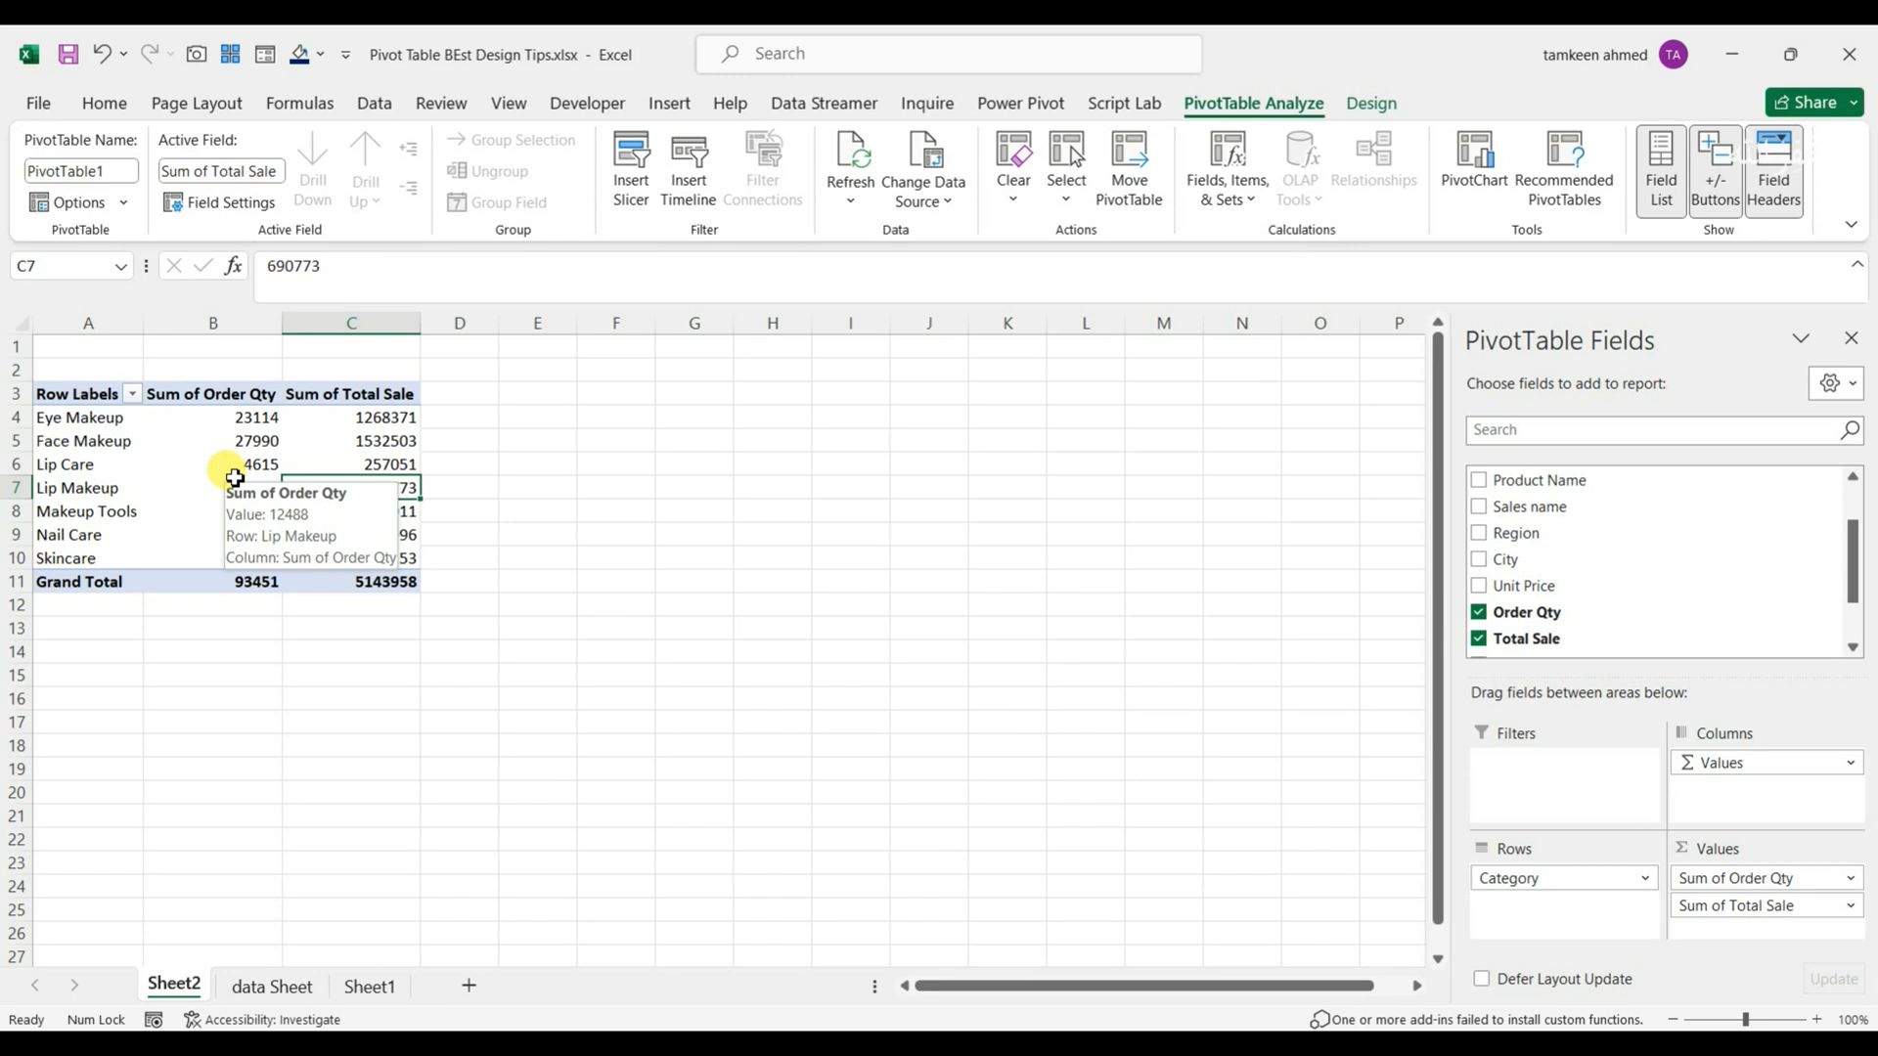
# Step: Delete "Sum of" from the order quantity header in B3, keeping the space before "Order Qty"
pyautogui.click(211, 401)
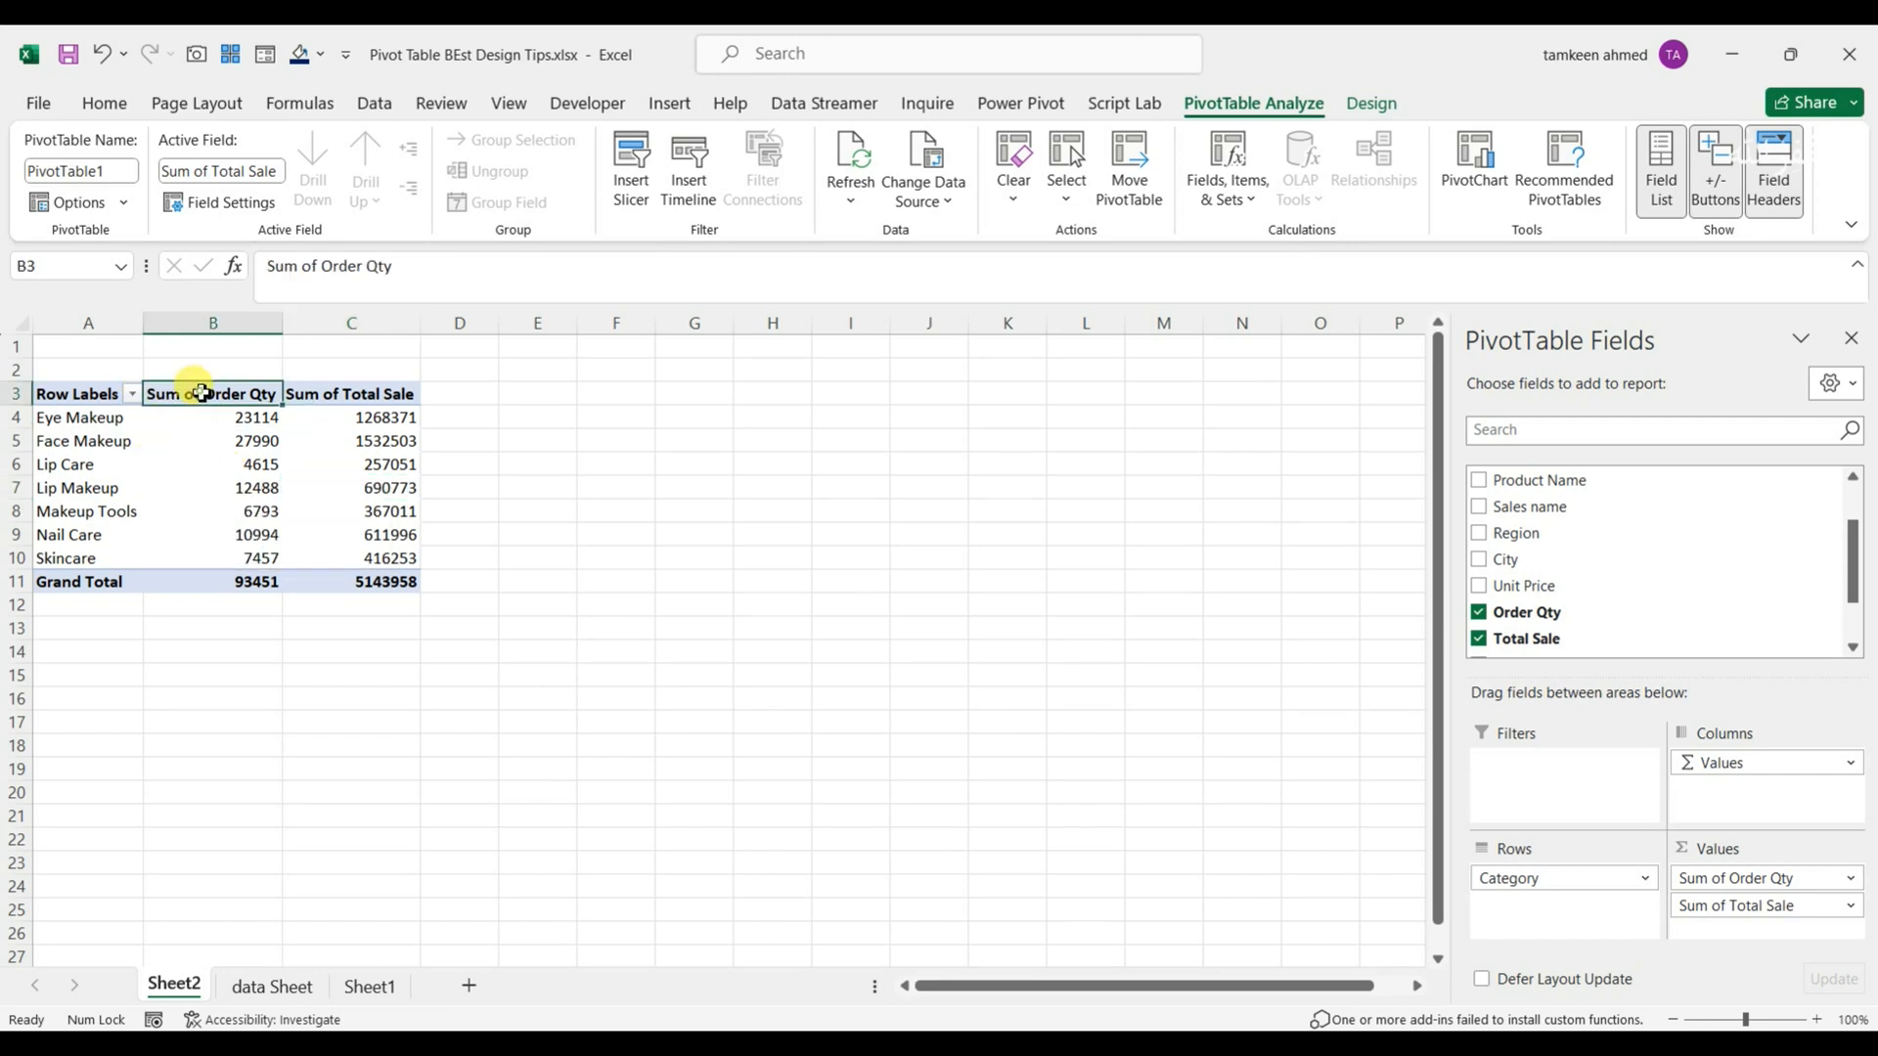
pyautogui.click(318, 271)
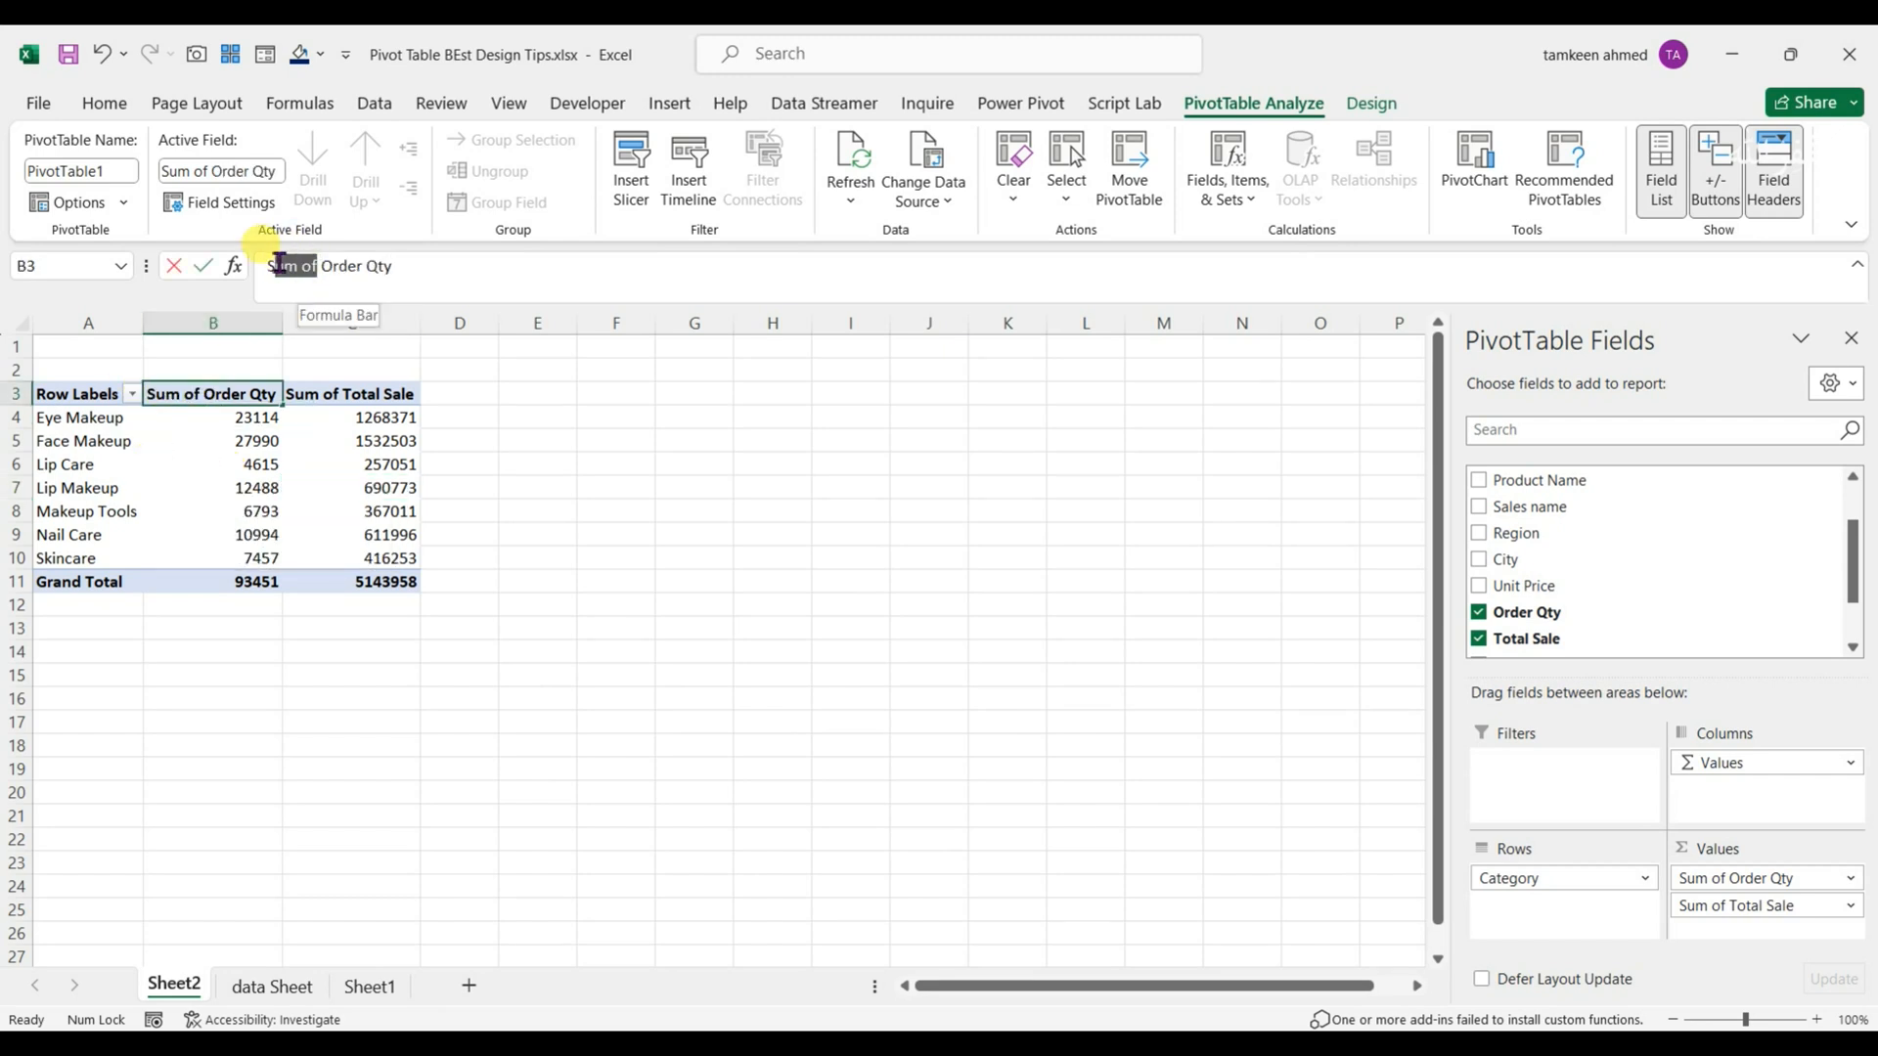
pyautogui.moveTo(243, 277); pyautogui.dragTo(241, 281)
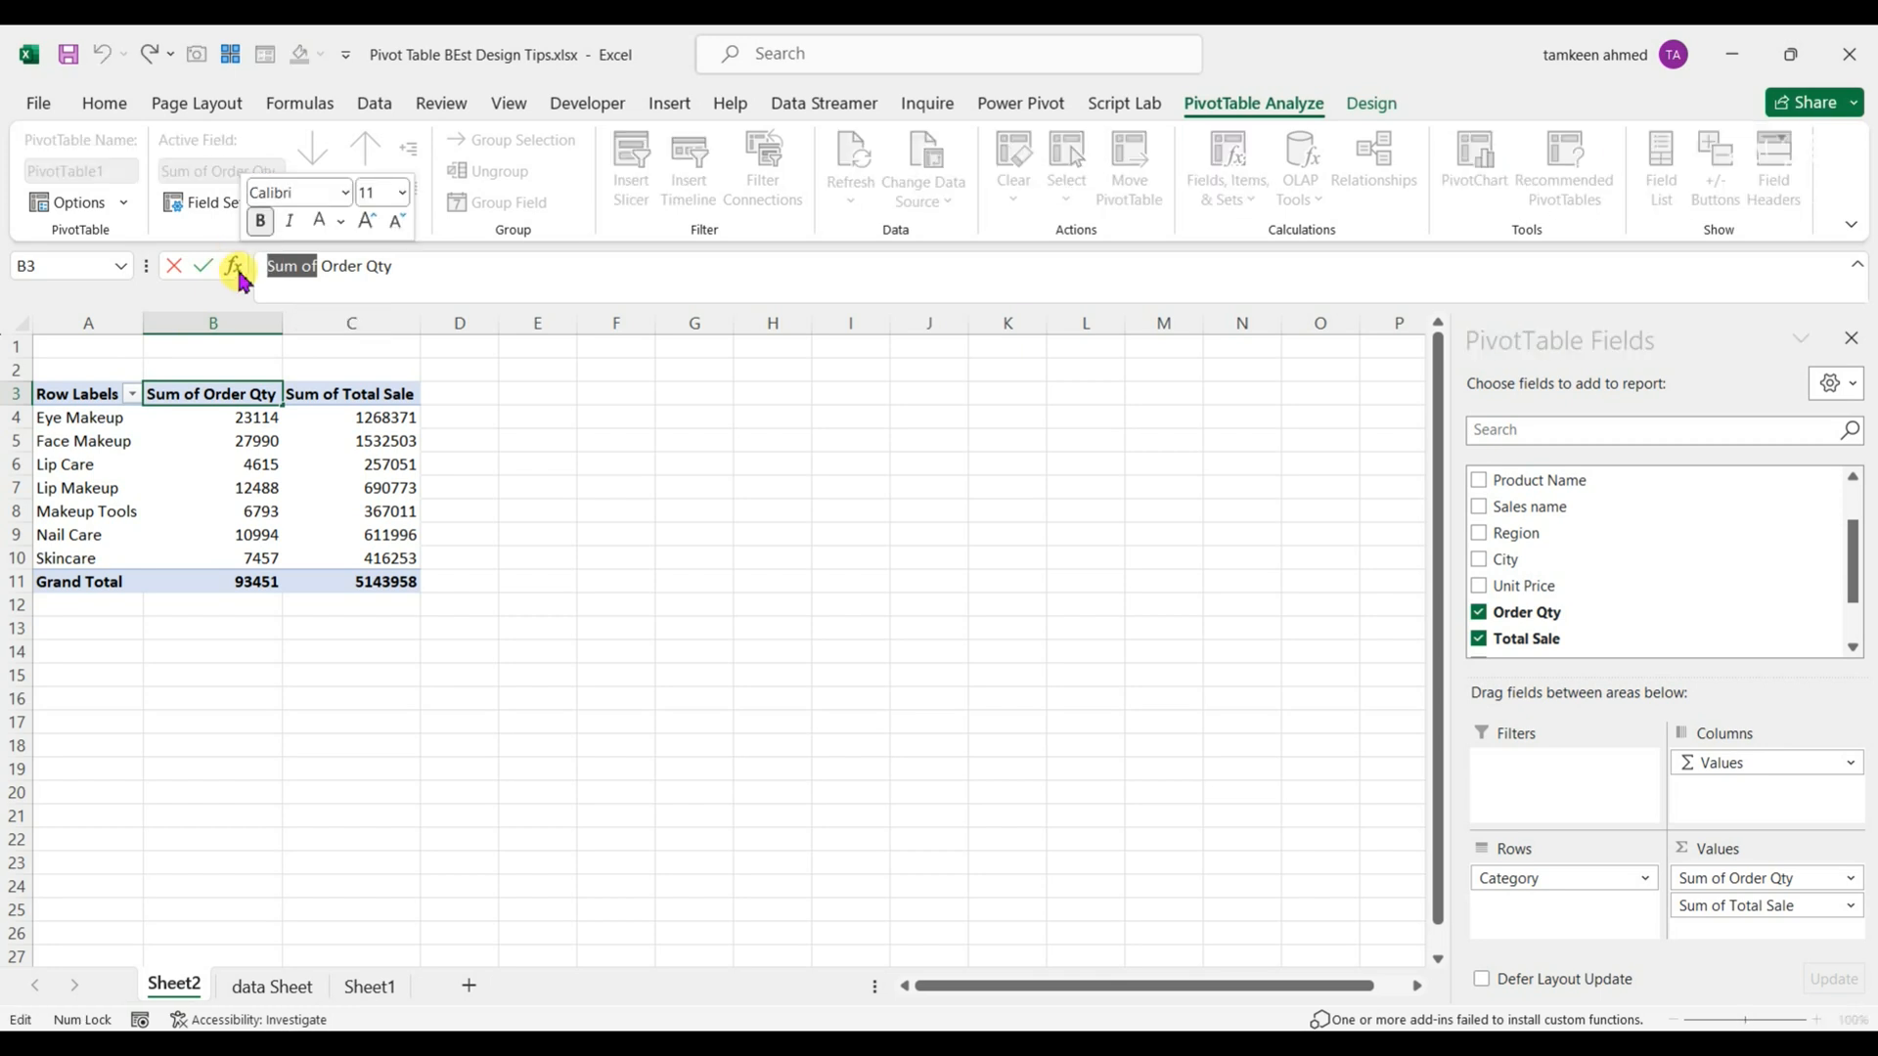
pyautogui.press('BackSpace')
pyautogui.press('Return')
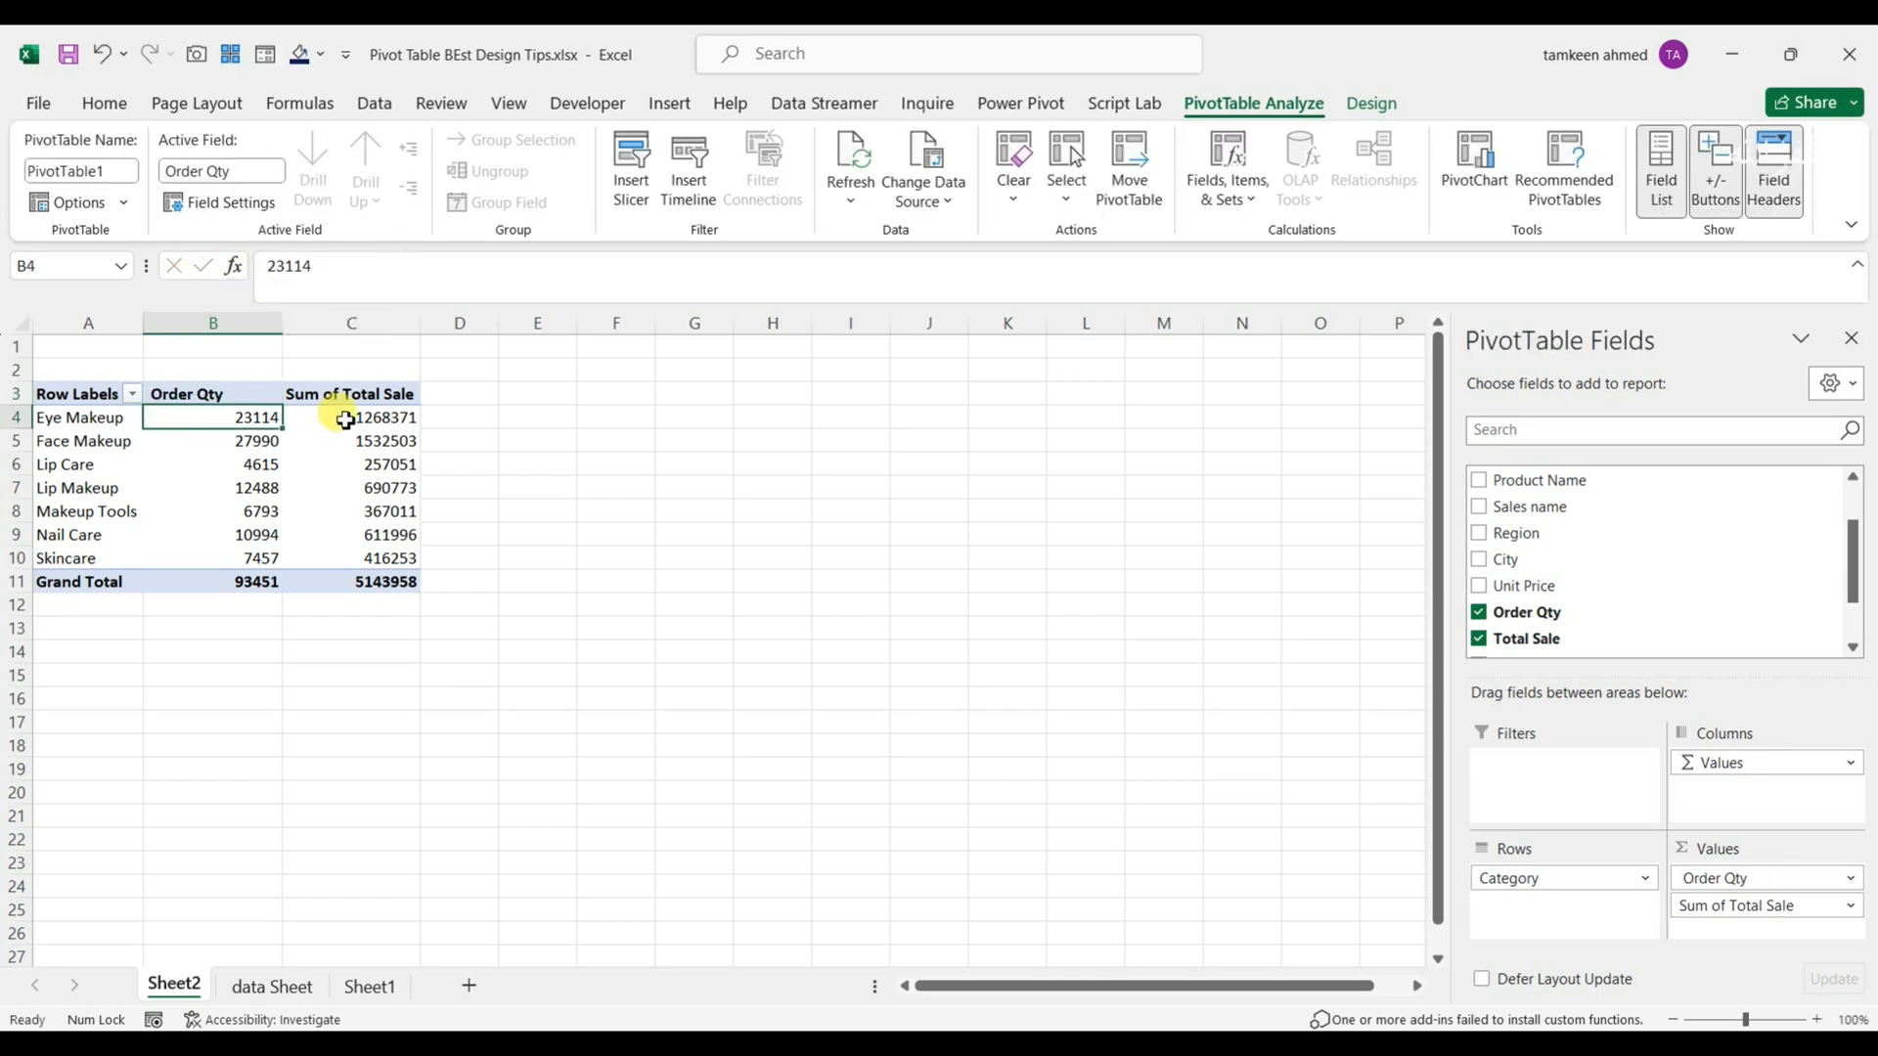
pyautogui.click(328, 388)
pyautogui.click(332, 394)
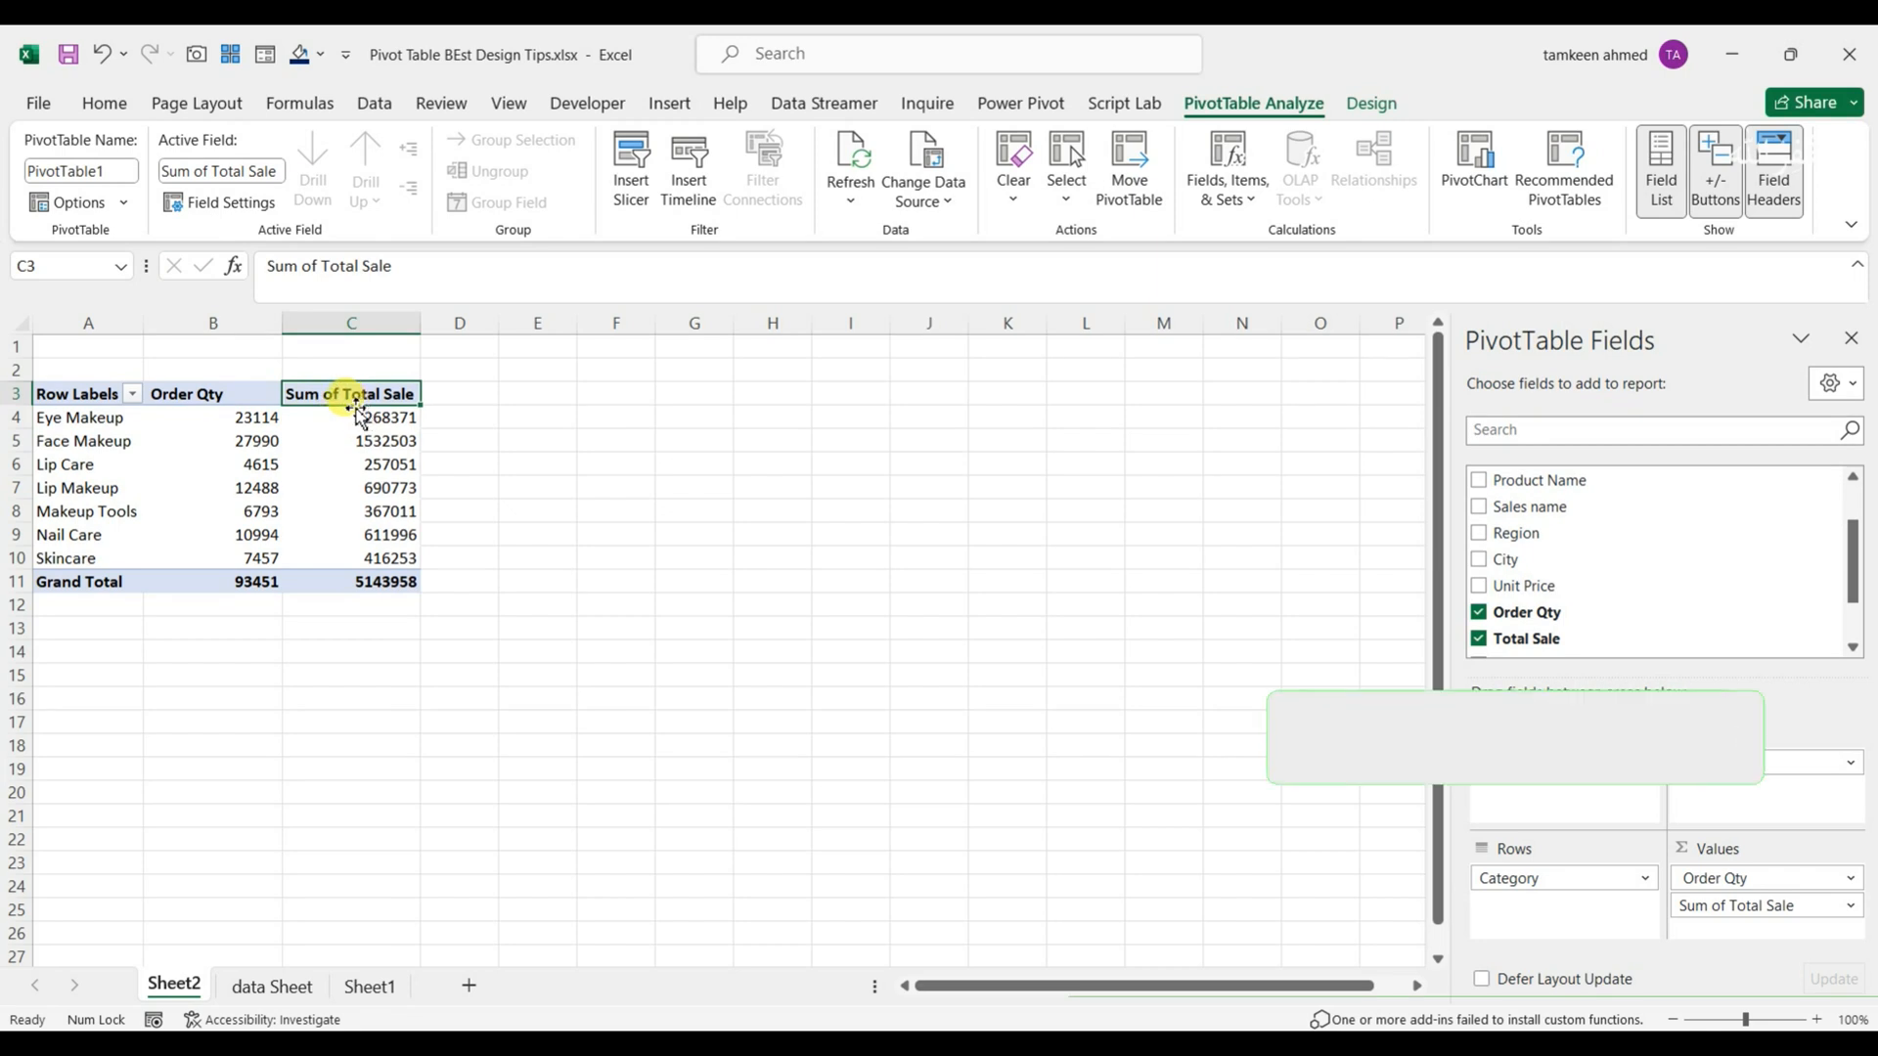
pyautogui.doubleClick(332, 394)
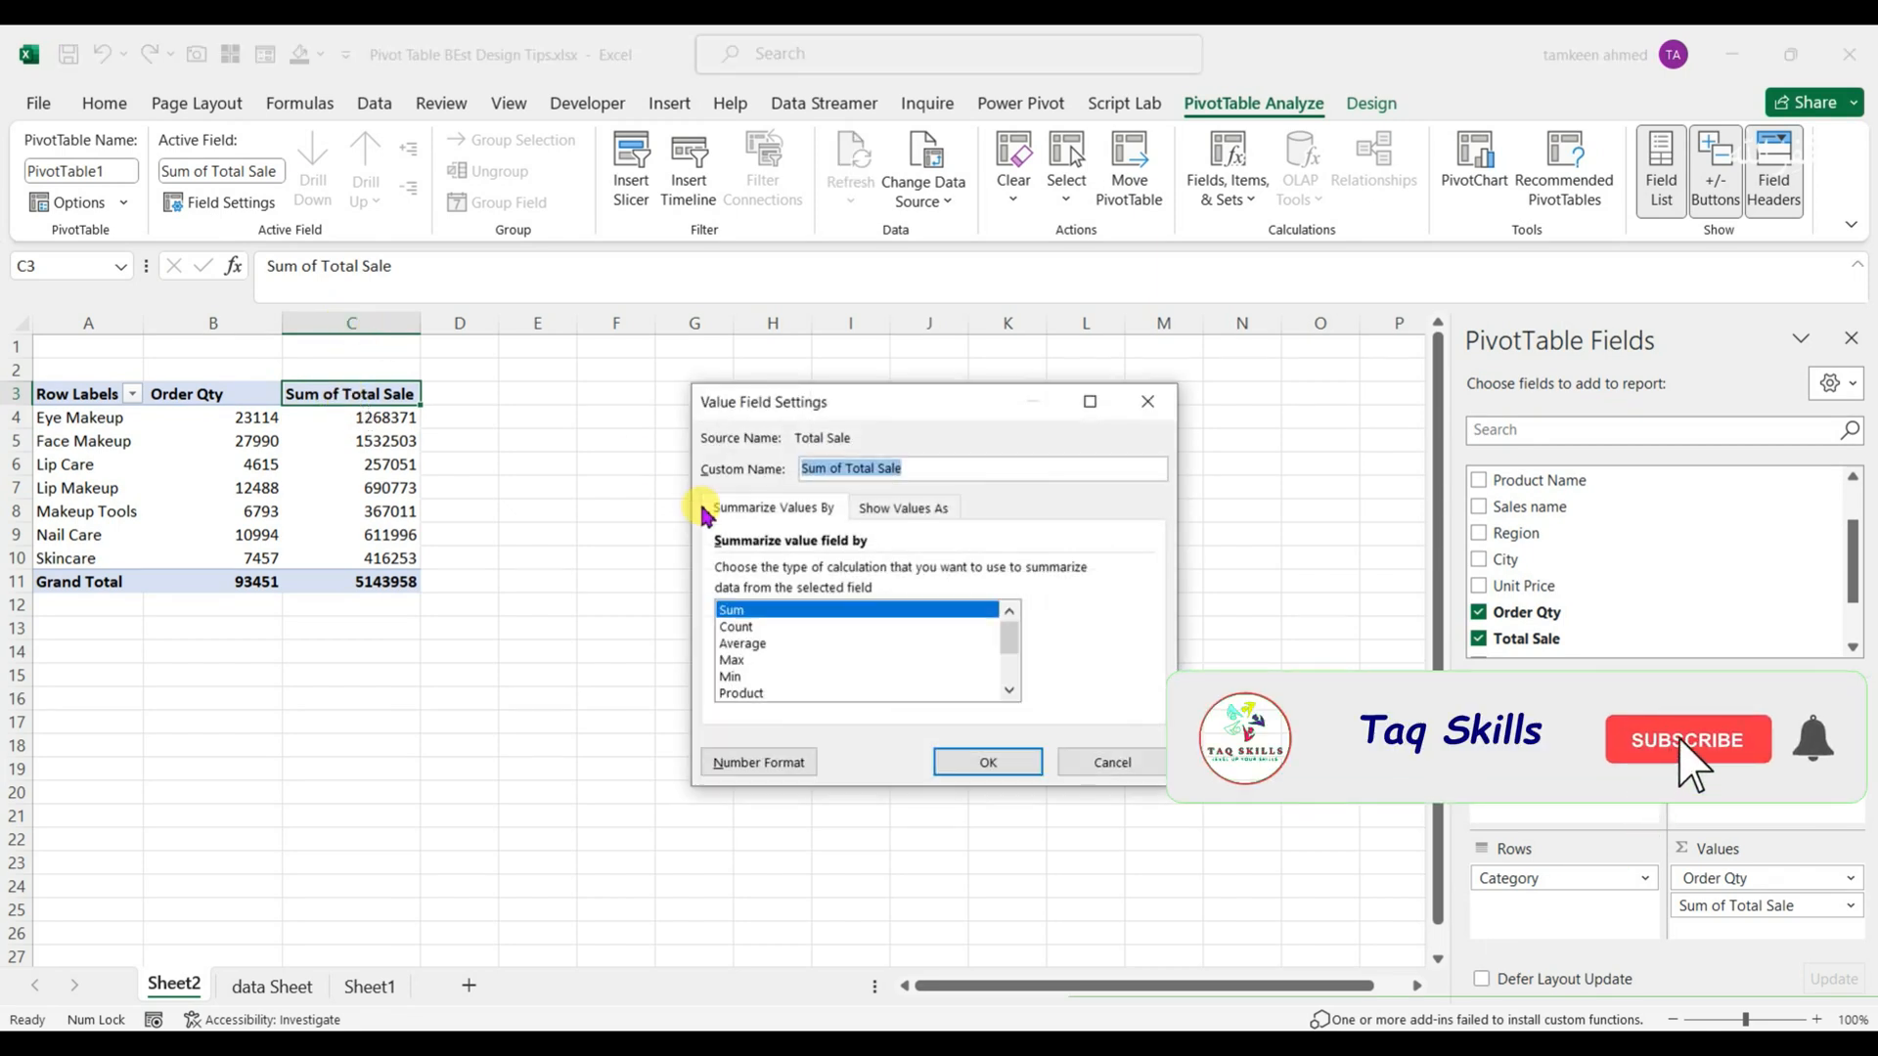
pyautogui.click(1063, 749)
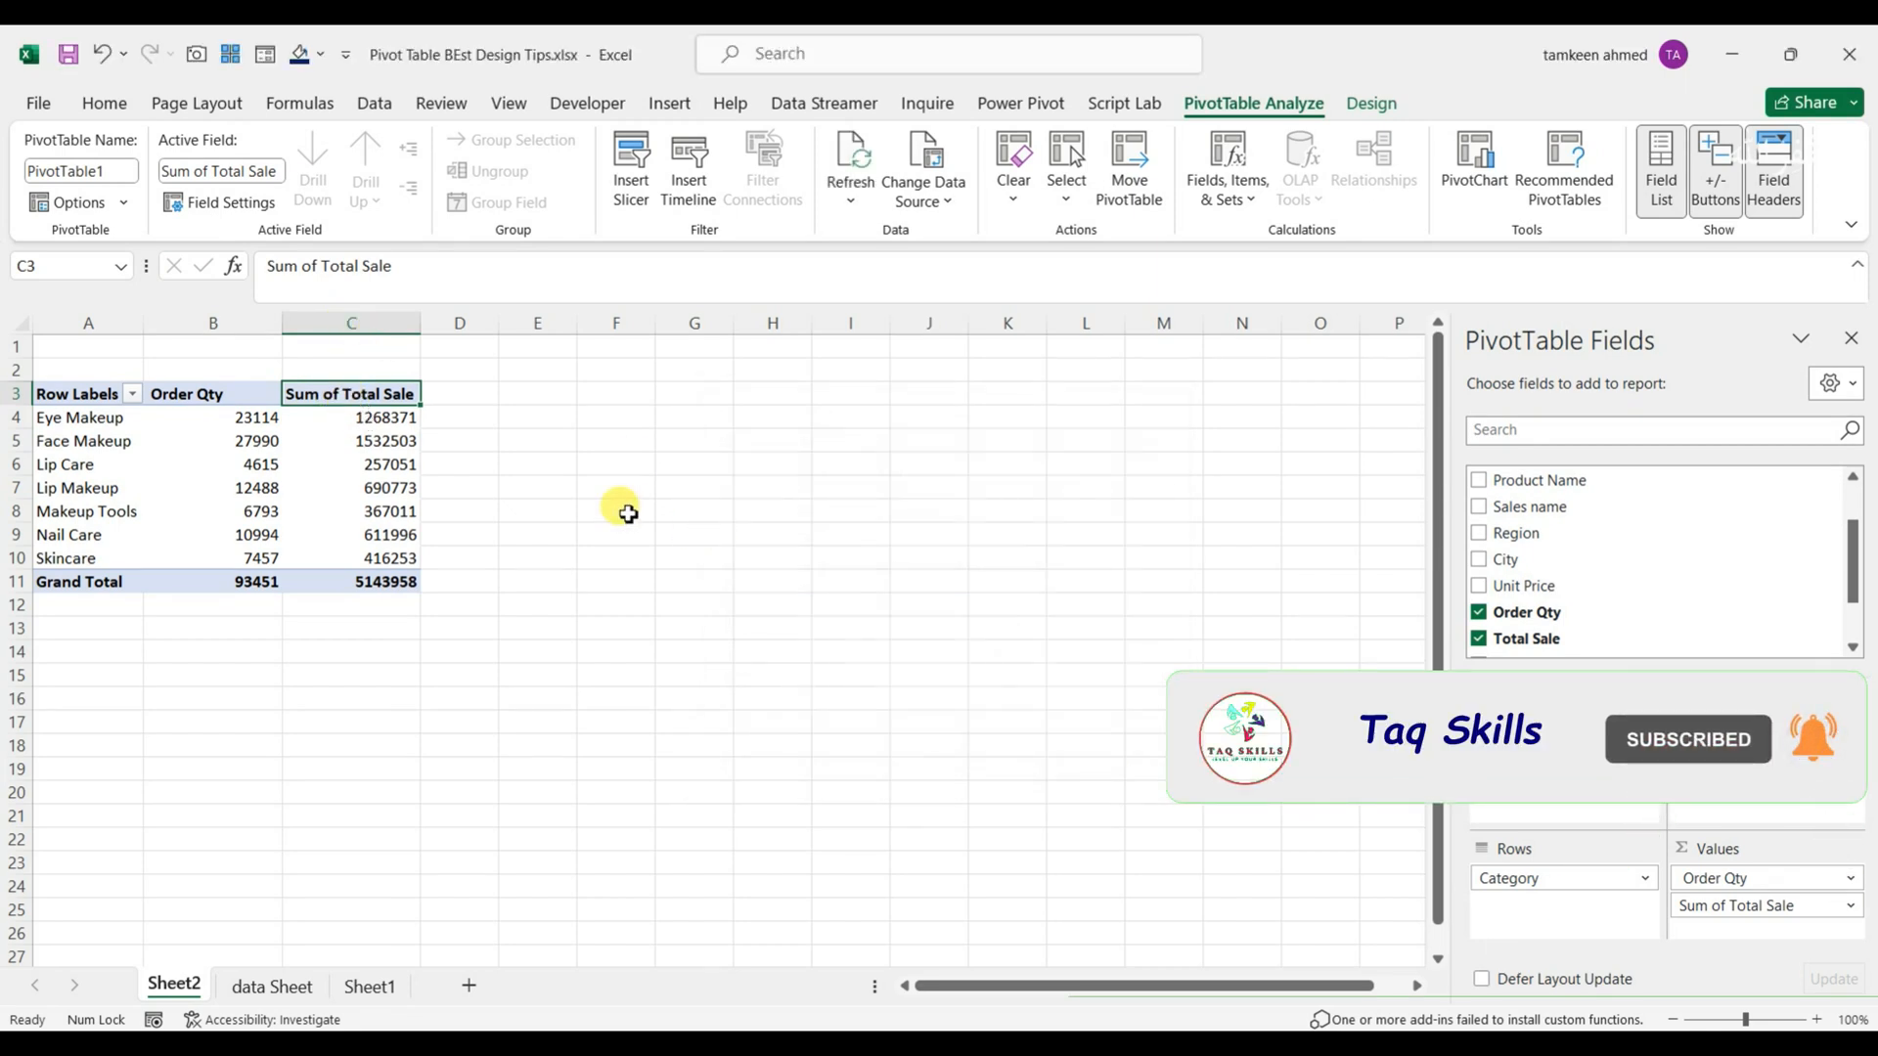
# Step: Try to rename the header in C3 as "Total Sale" with no leading space
pyautogui.moveTo(327, 265); pyautogui.dragTo(254, 254)
pyautogui.press('BackSpace')
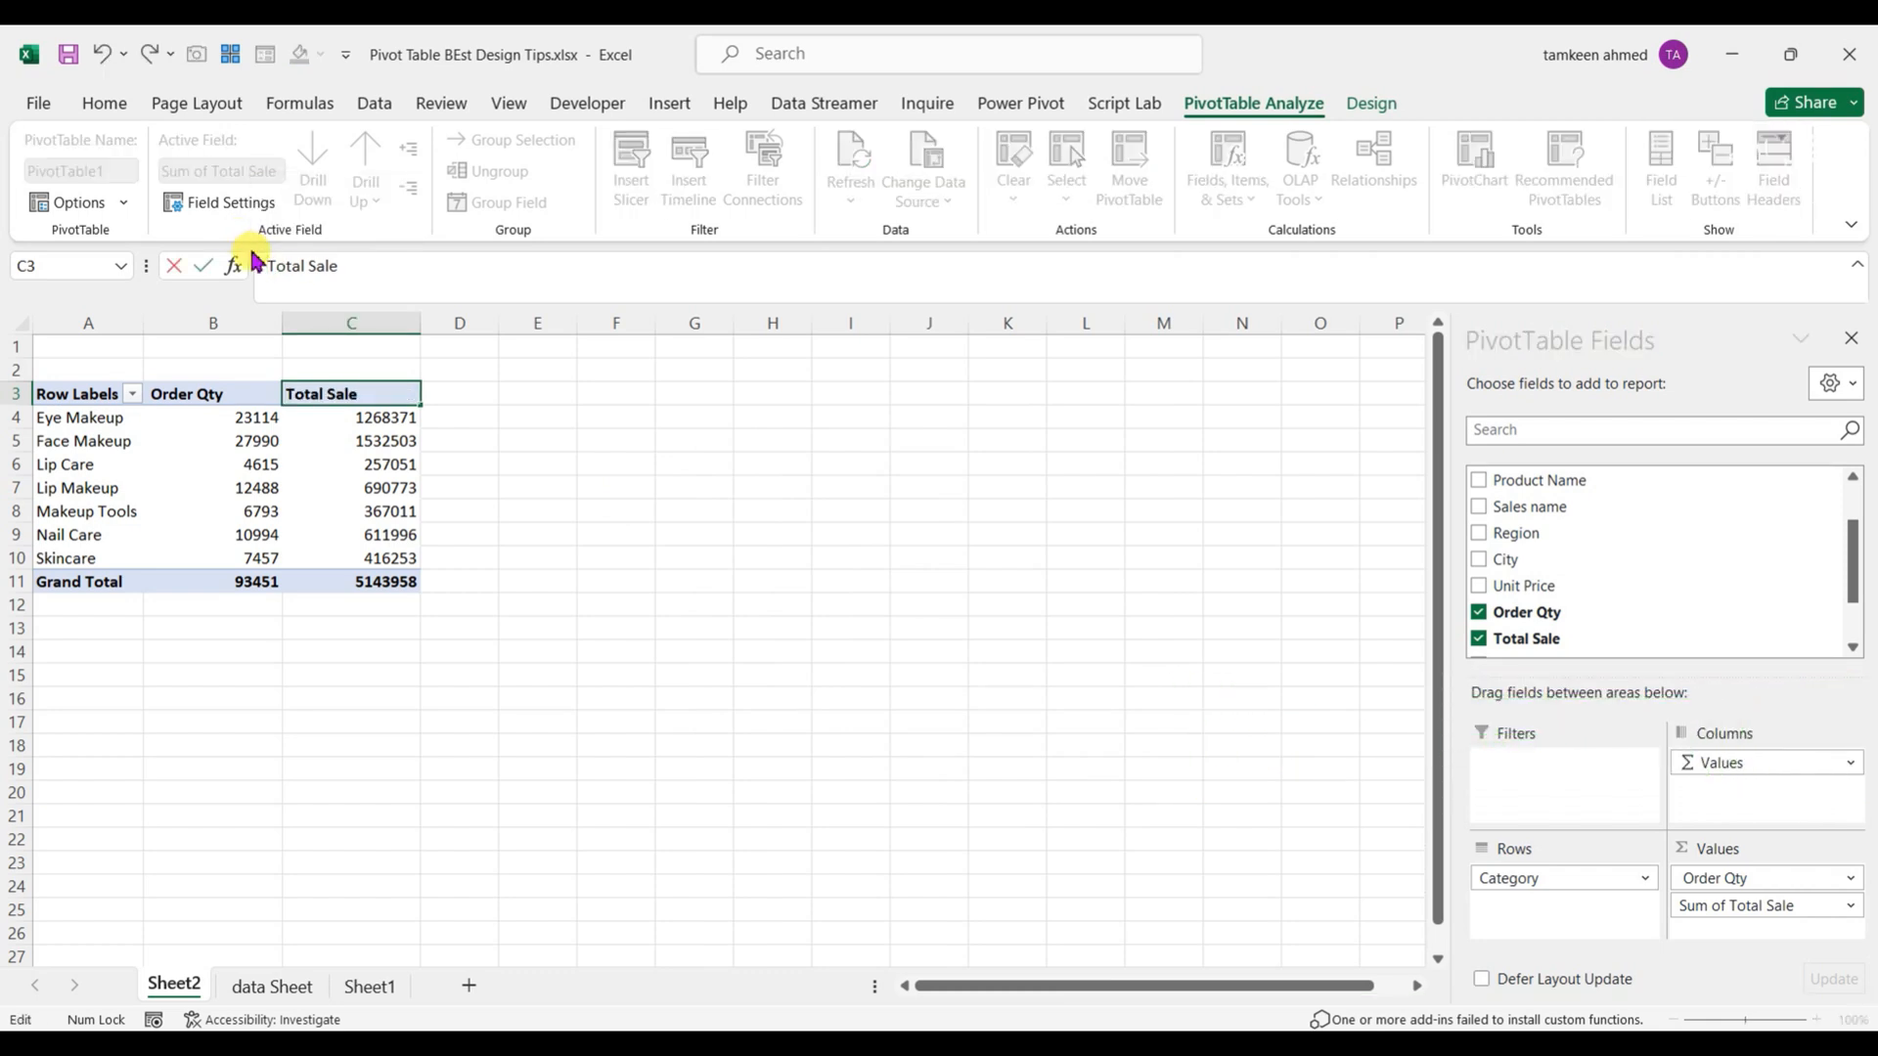
pyautogui.press('Return')
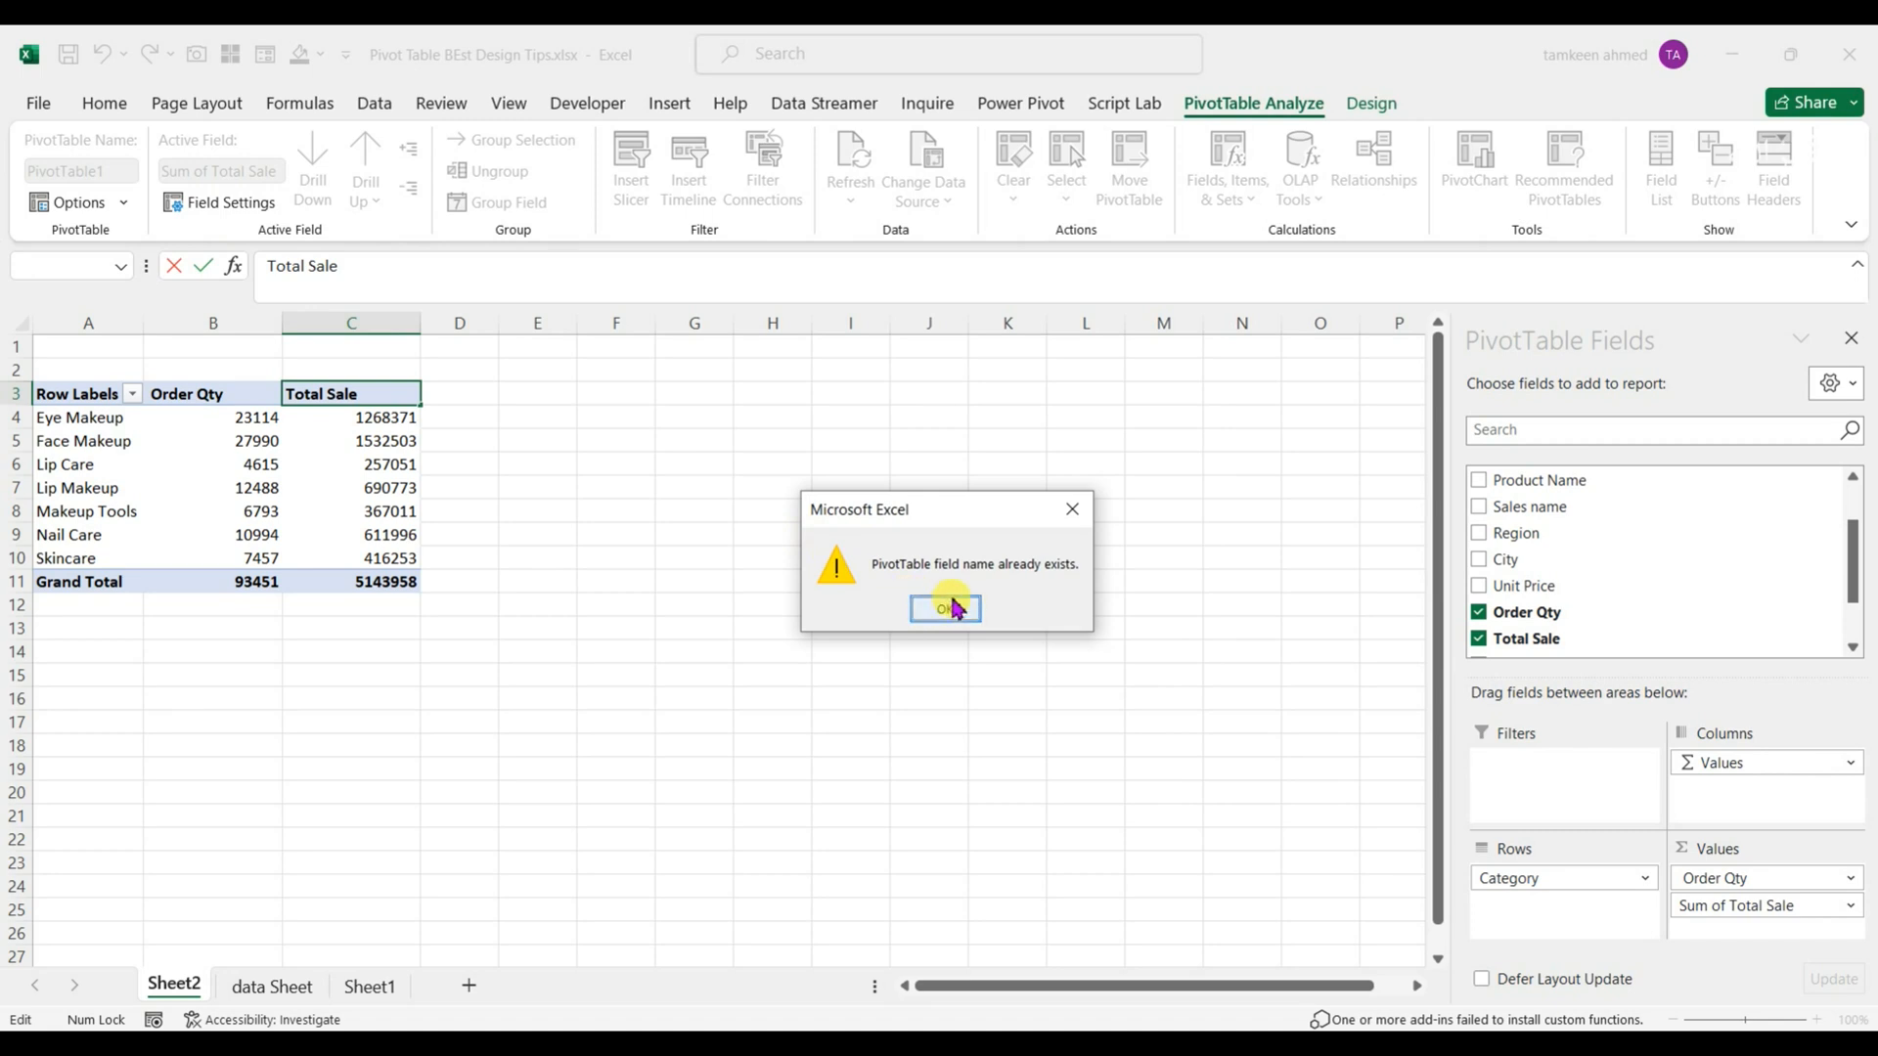
pyautogui.moveTo(976, 519); pyautogui.dragTo(553, 384)
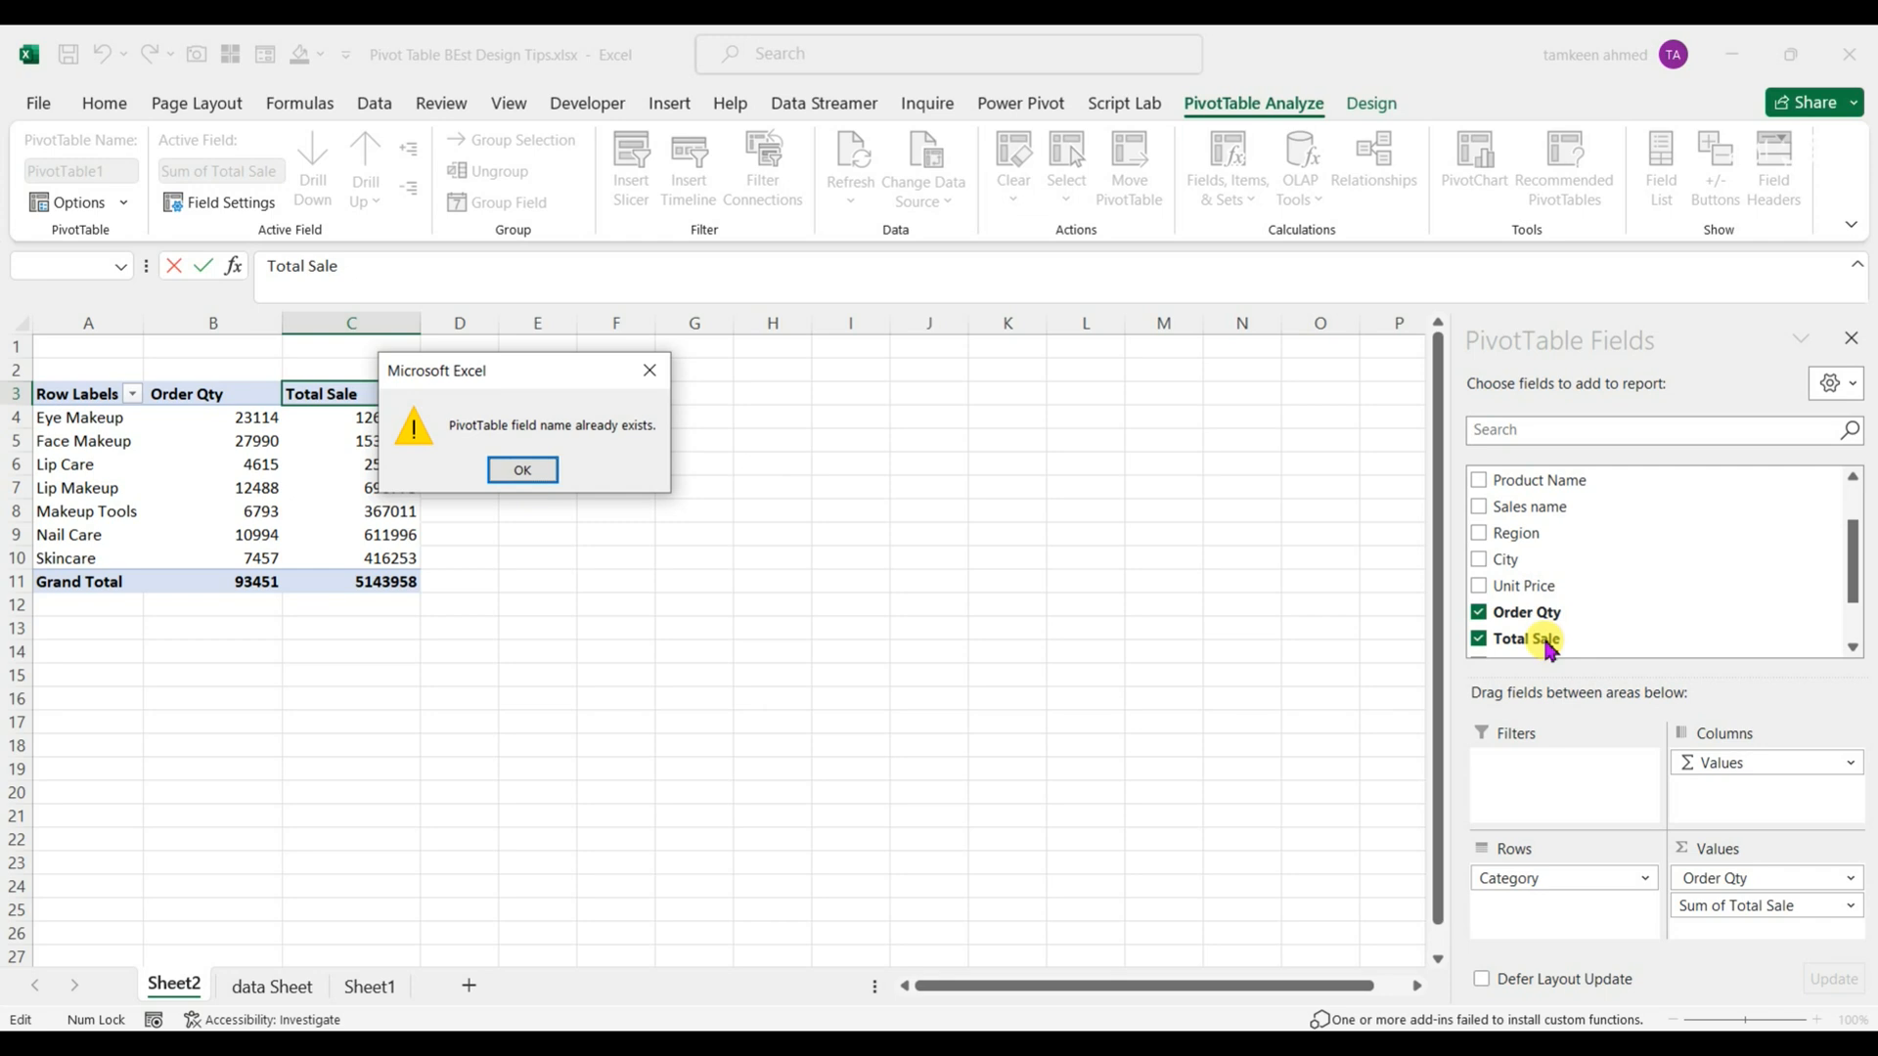
pyautogui.click(522, 471)
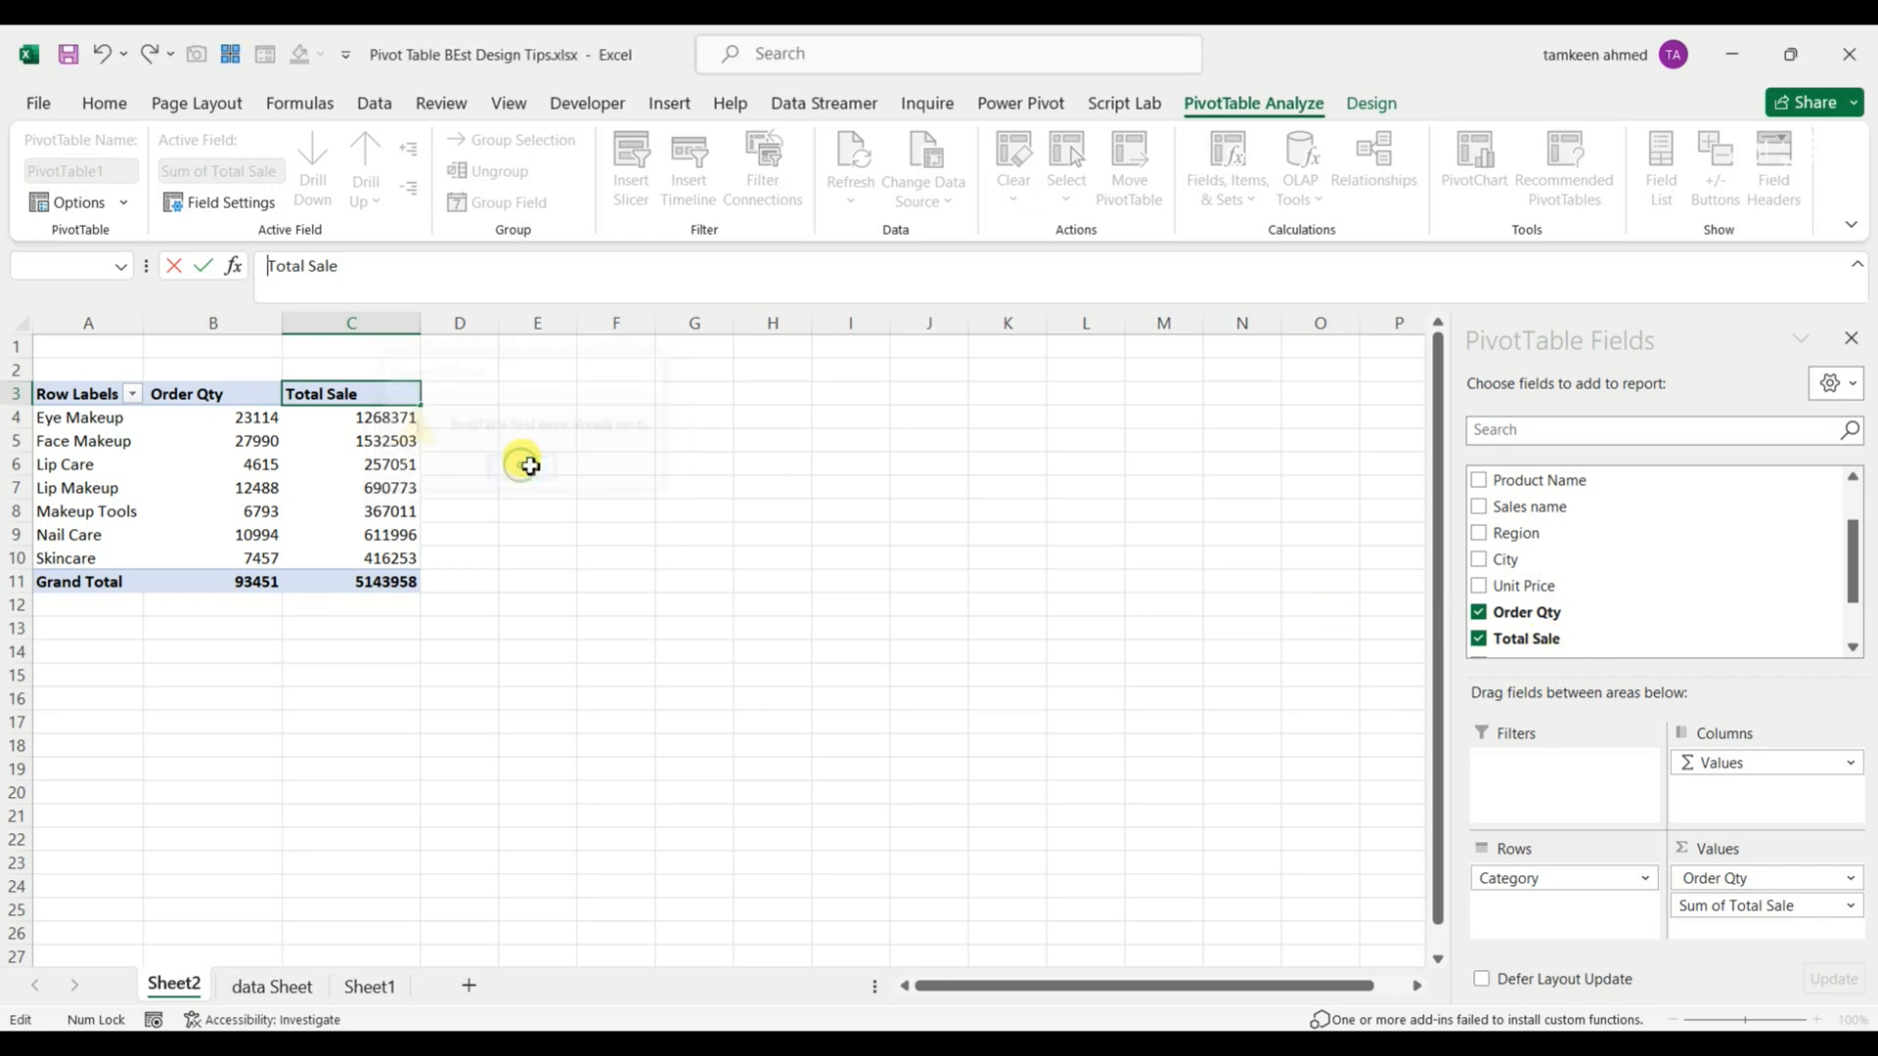
pyautogui.click(293, 520)
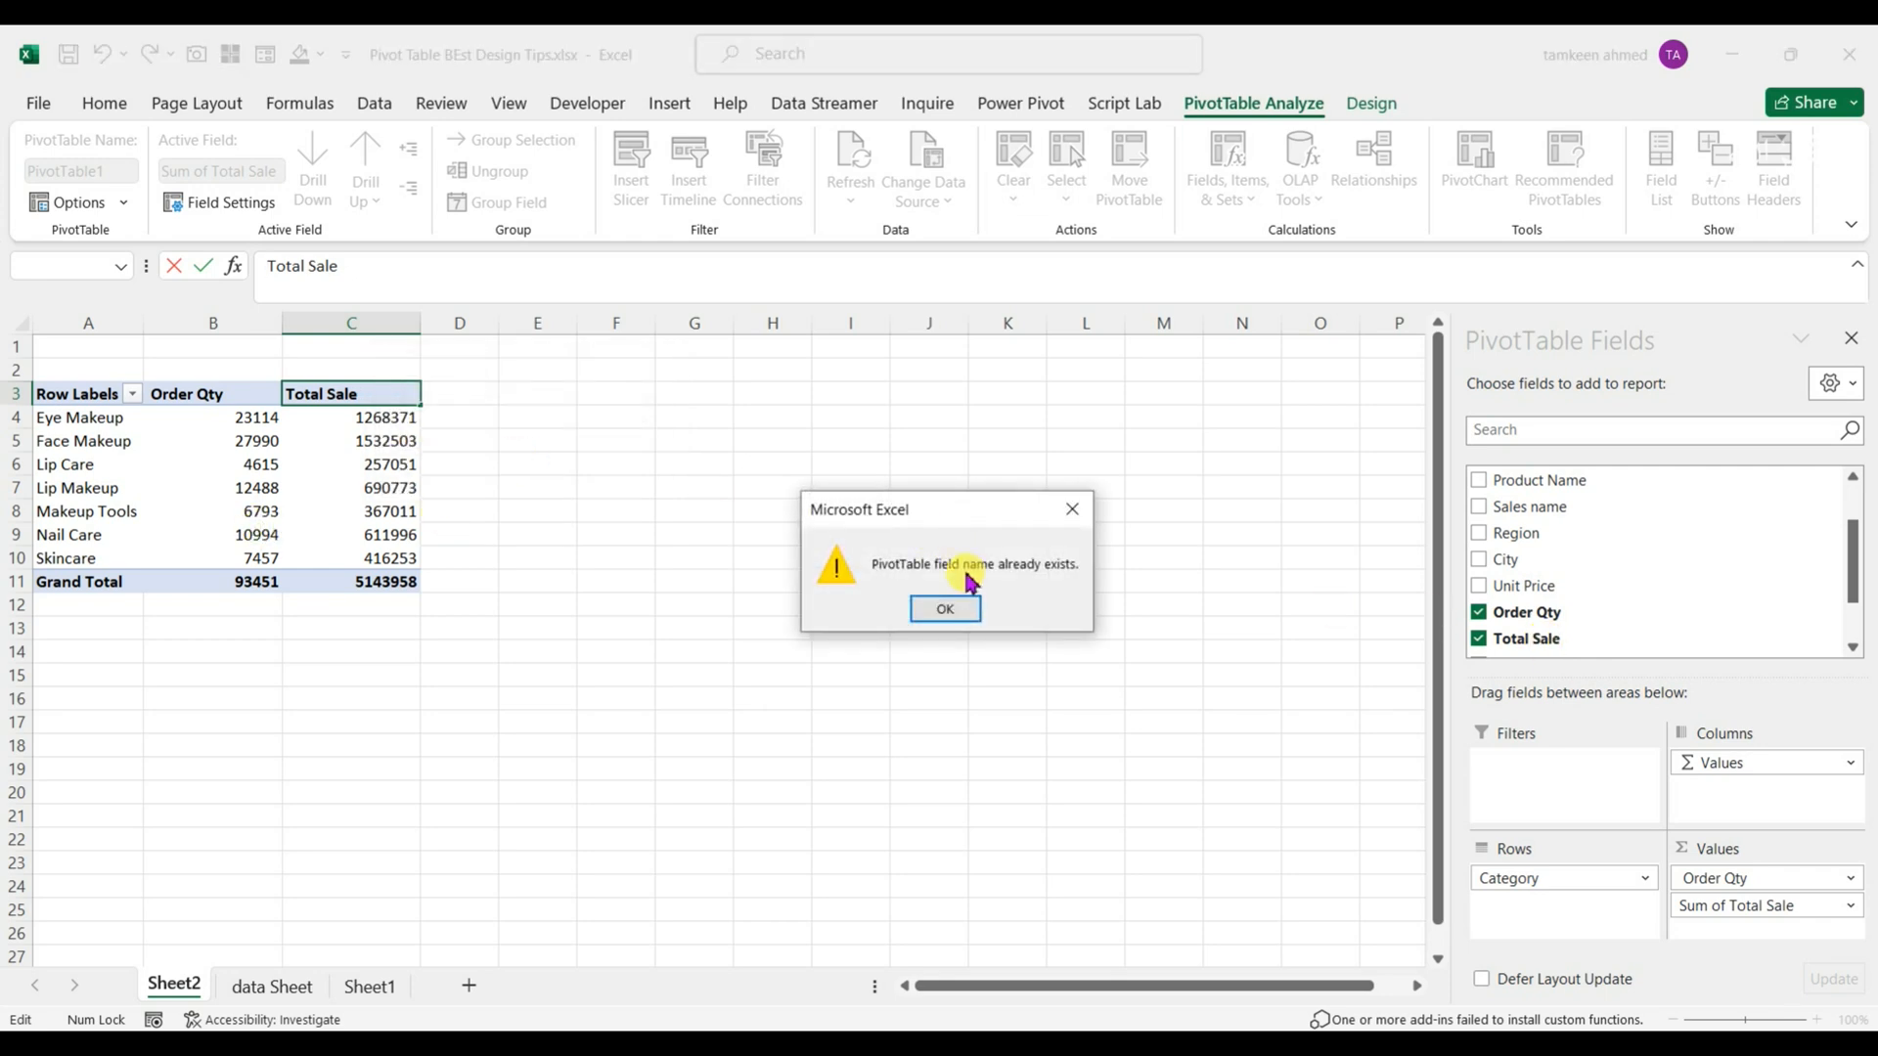
pyautogui.click(1071, 510)
# Step: Undo the header edits in C3 and B3
pyautogui.hotkey('ctrl', 'z')
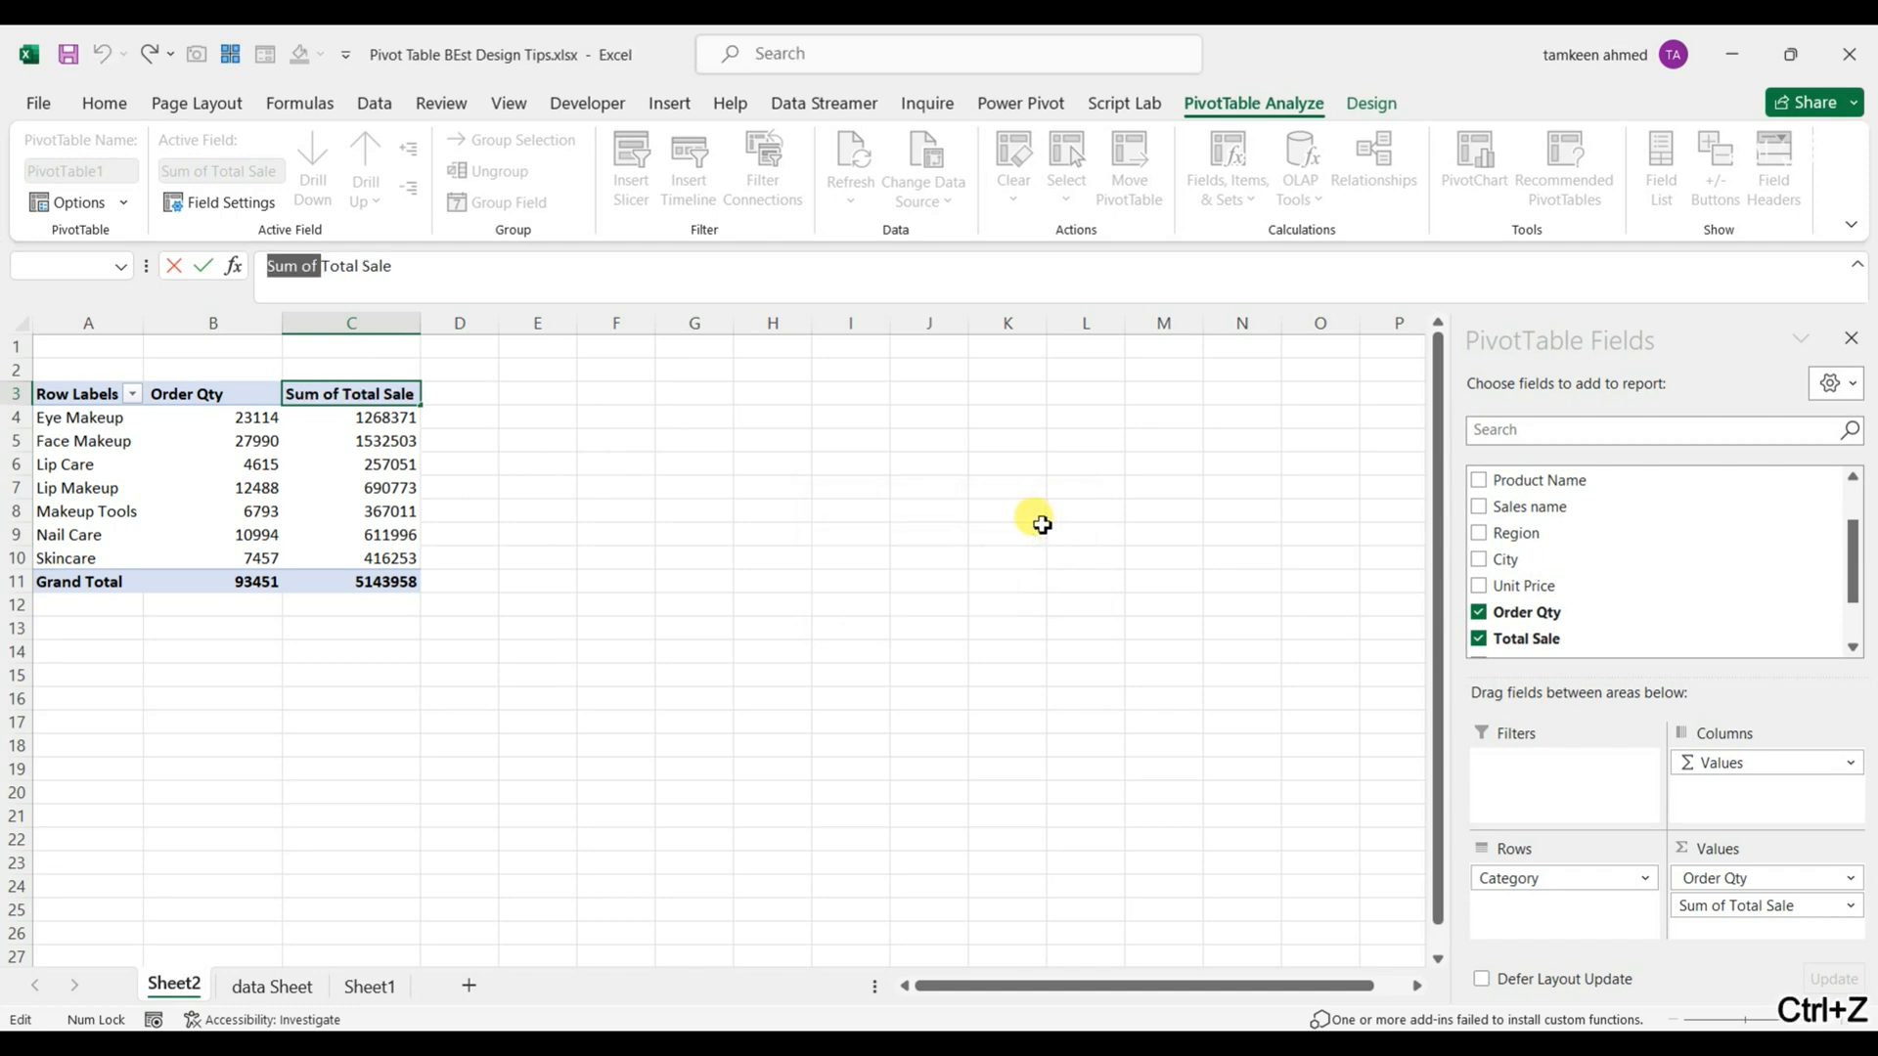
pyautogui.click(753, 565)
pyautogui.hotkey('ctrl', 'z')
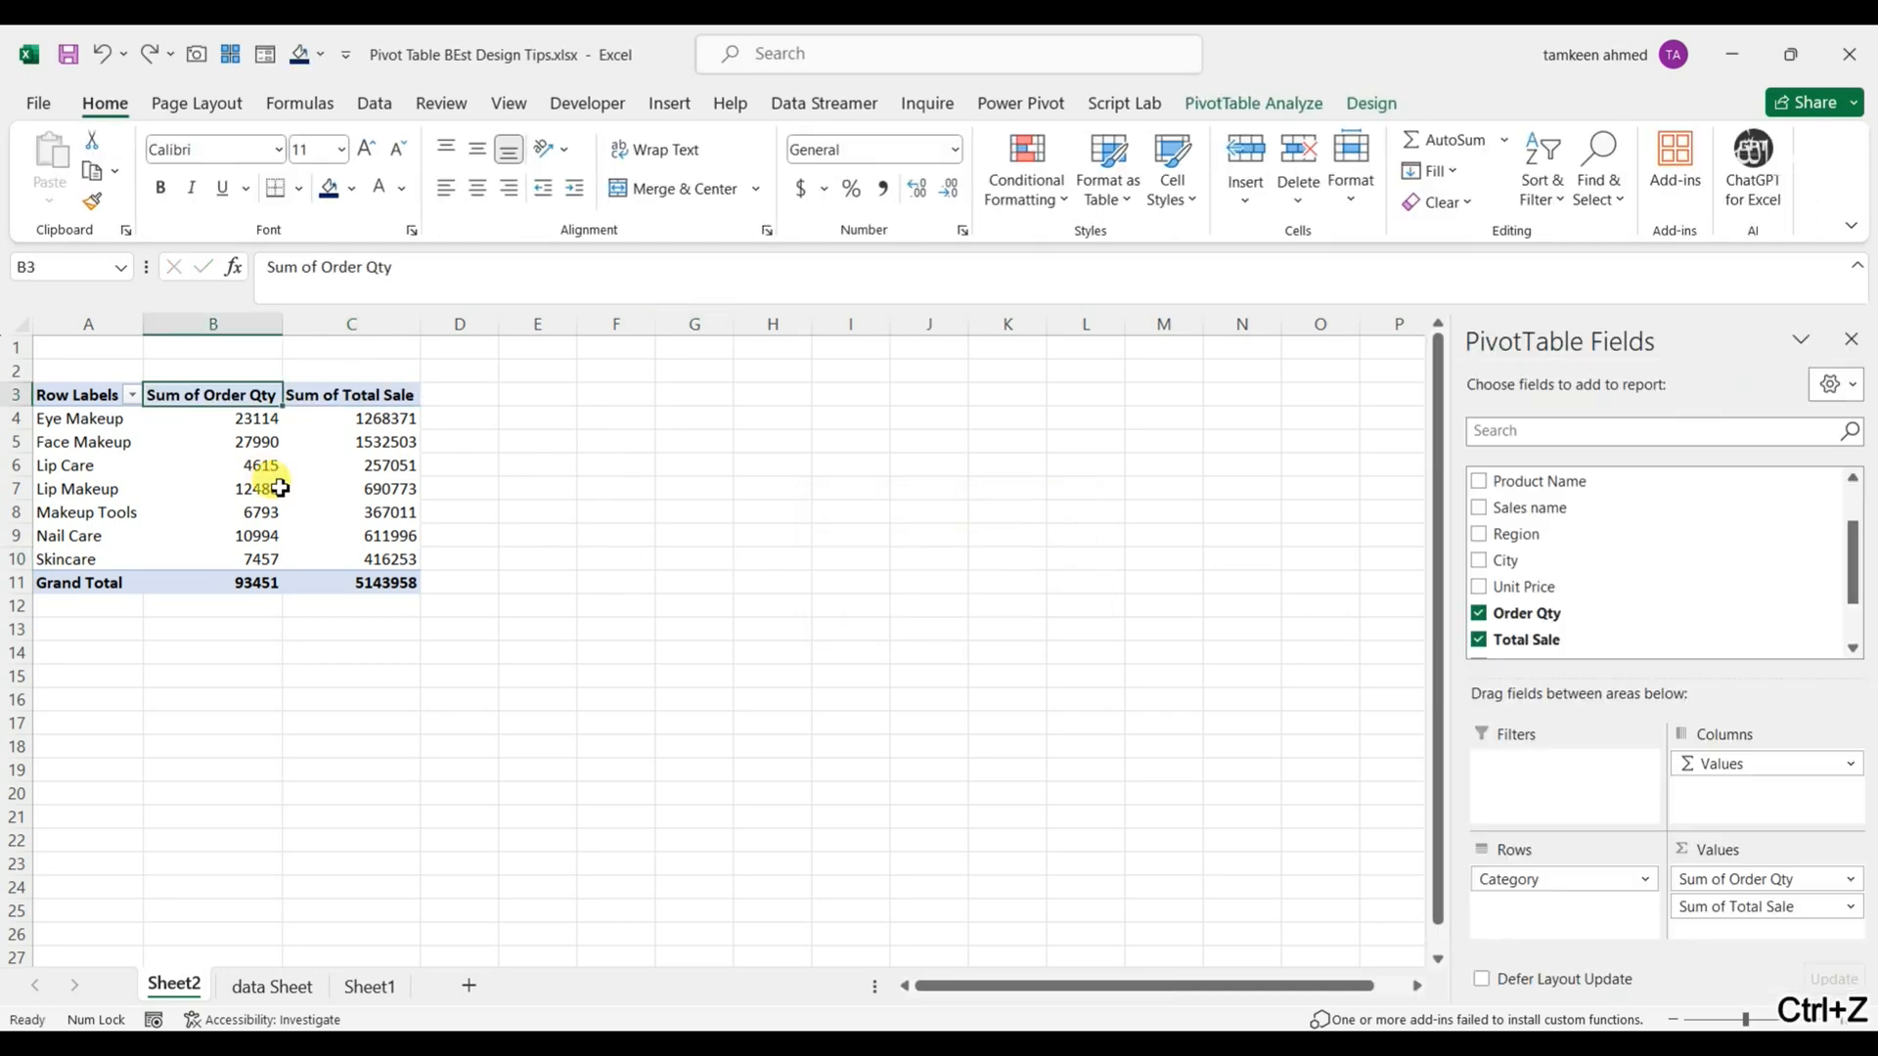
# Step: Use Find and Replace to replace every "Sum of" in the PivotTable headers with blank text
pyautogui.click(190, 420)
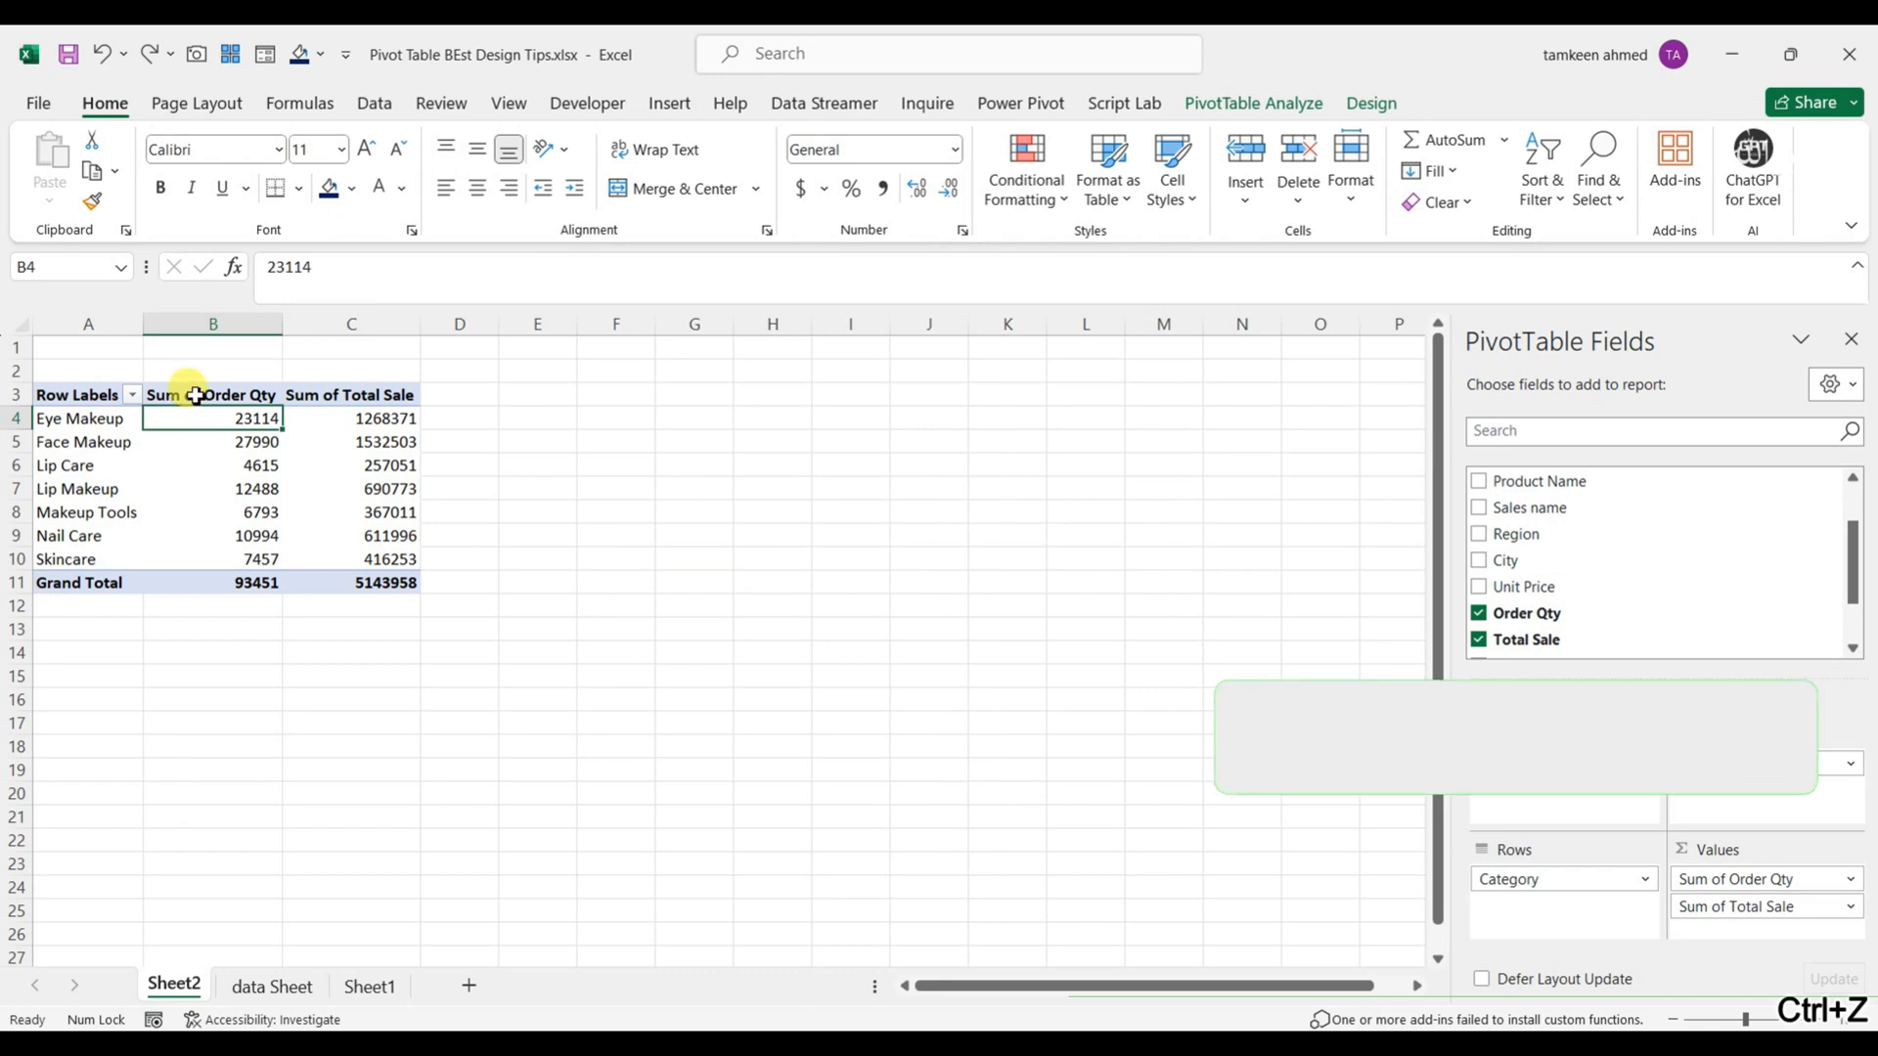
pyautogui.click(192, 384)
pyautogui.click(353, 484)
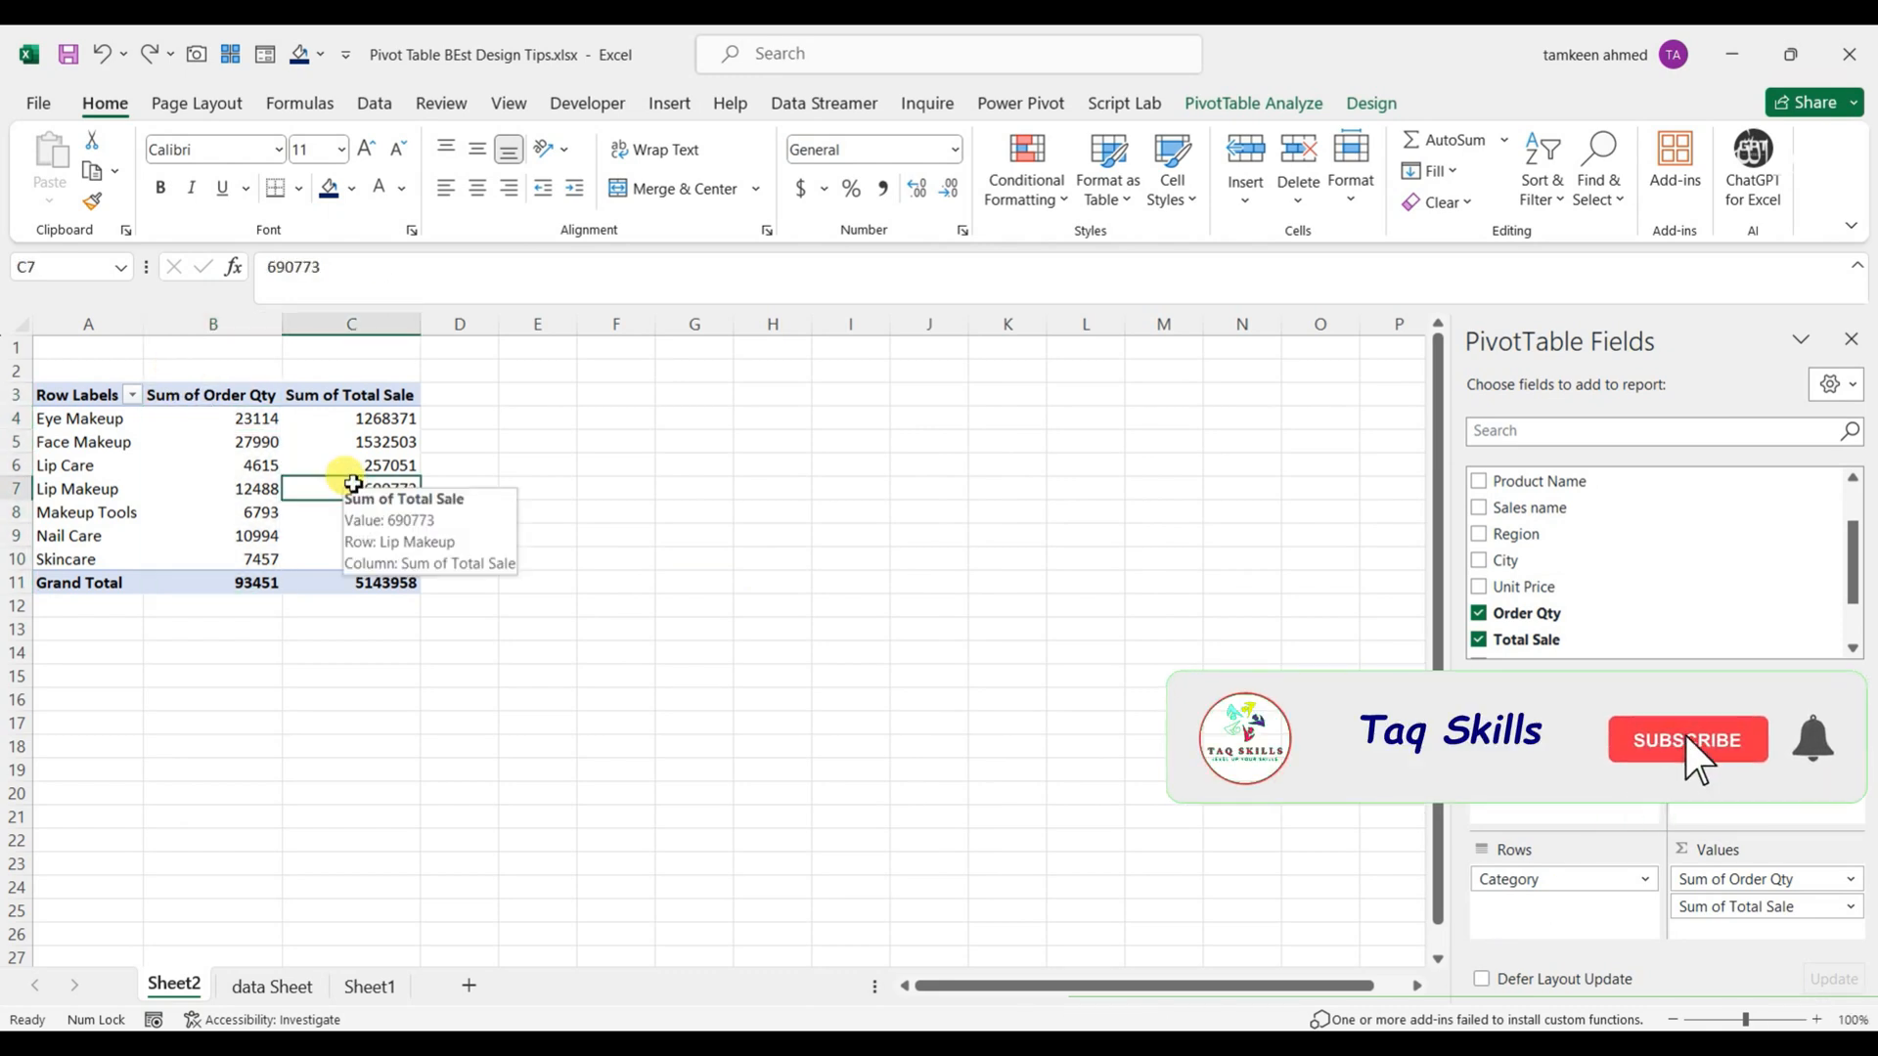
pyautogui.hotkey('ctrl', 'h')
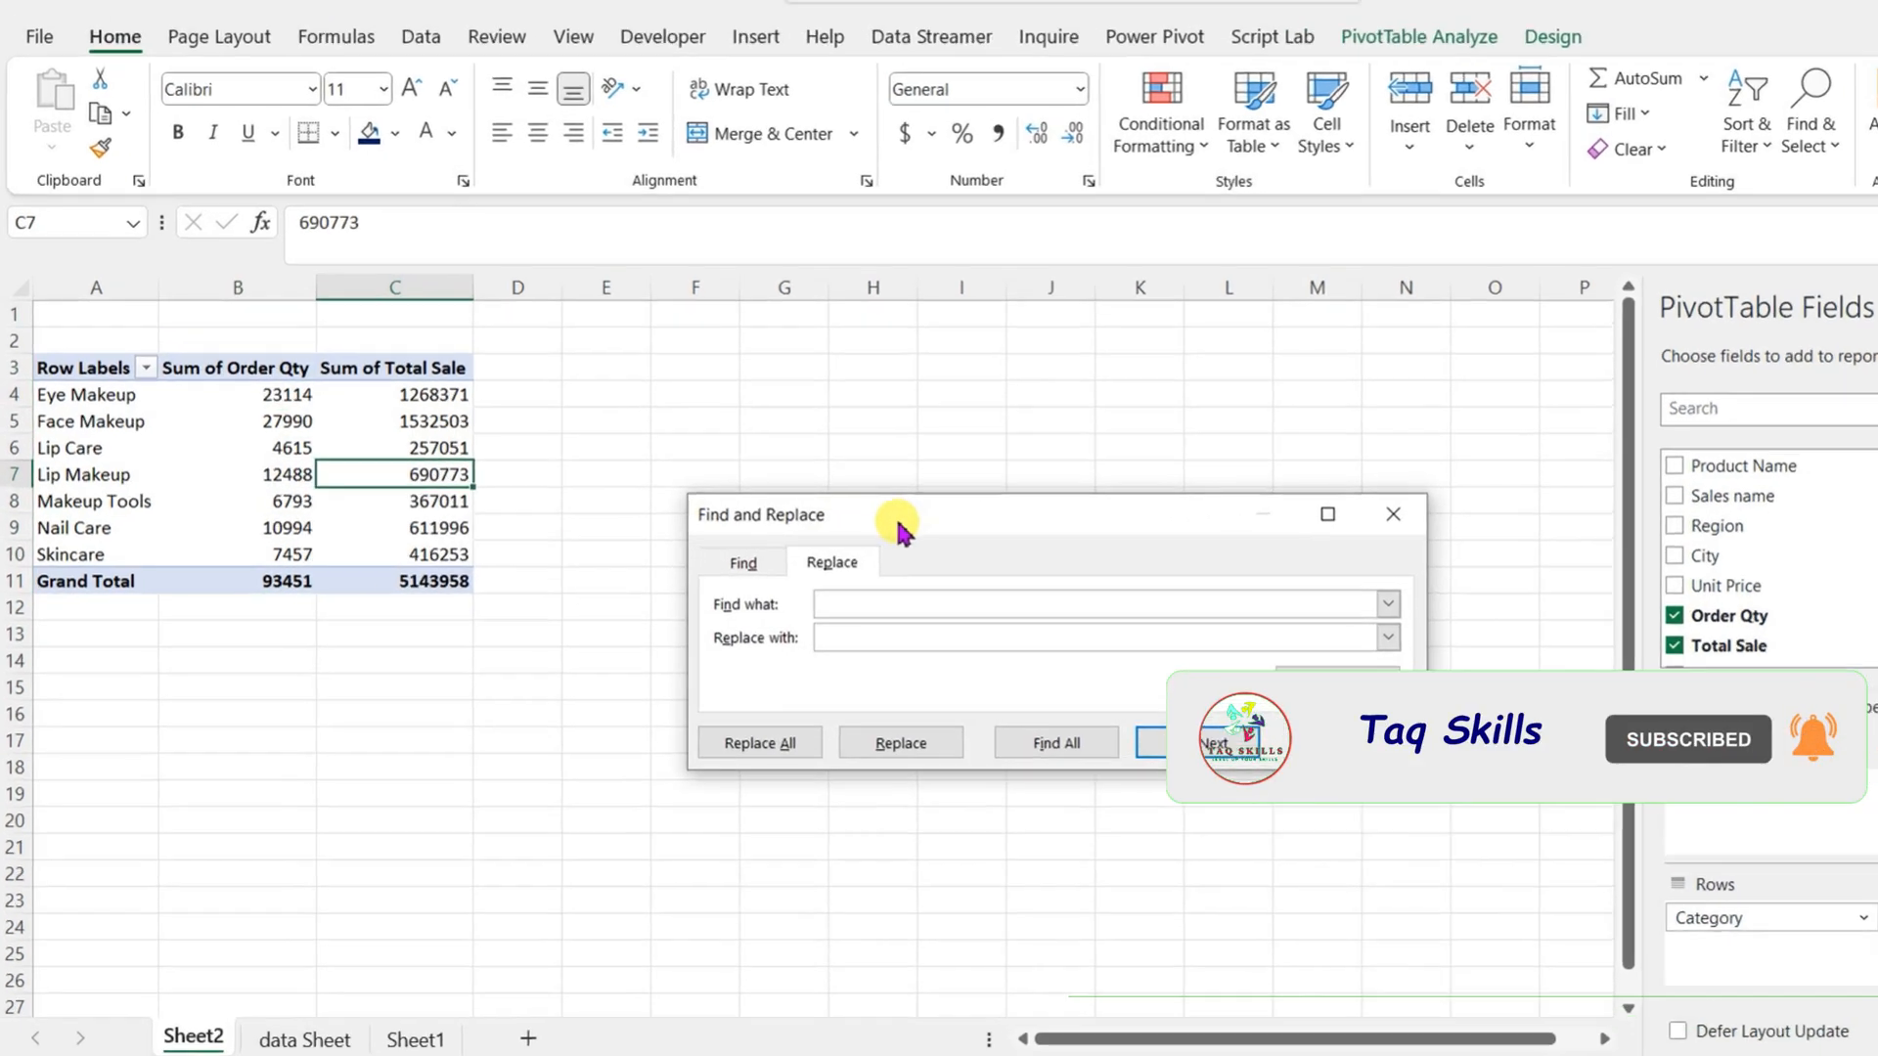
pyautogui.moveTo(900, 528); pyautogui.dragTo(456, 489)
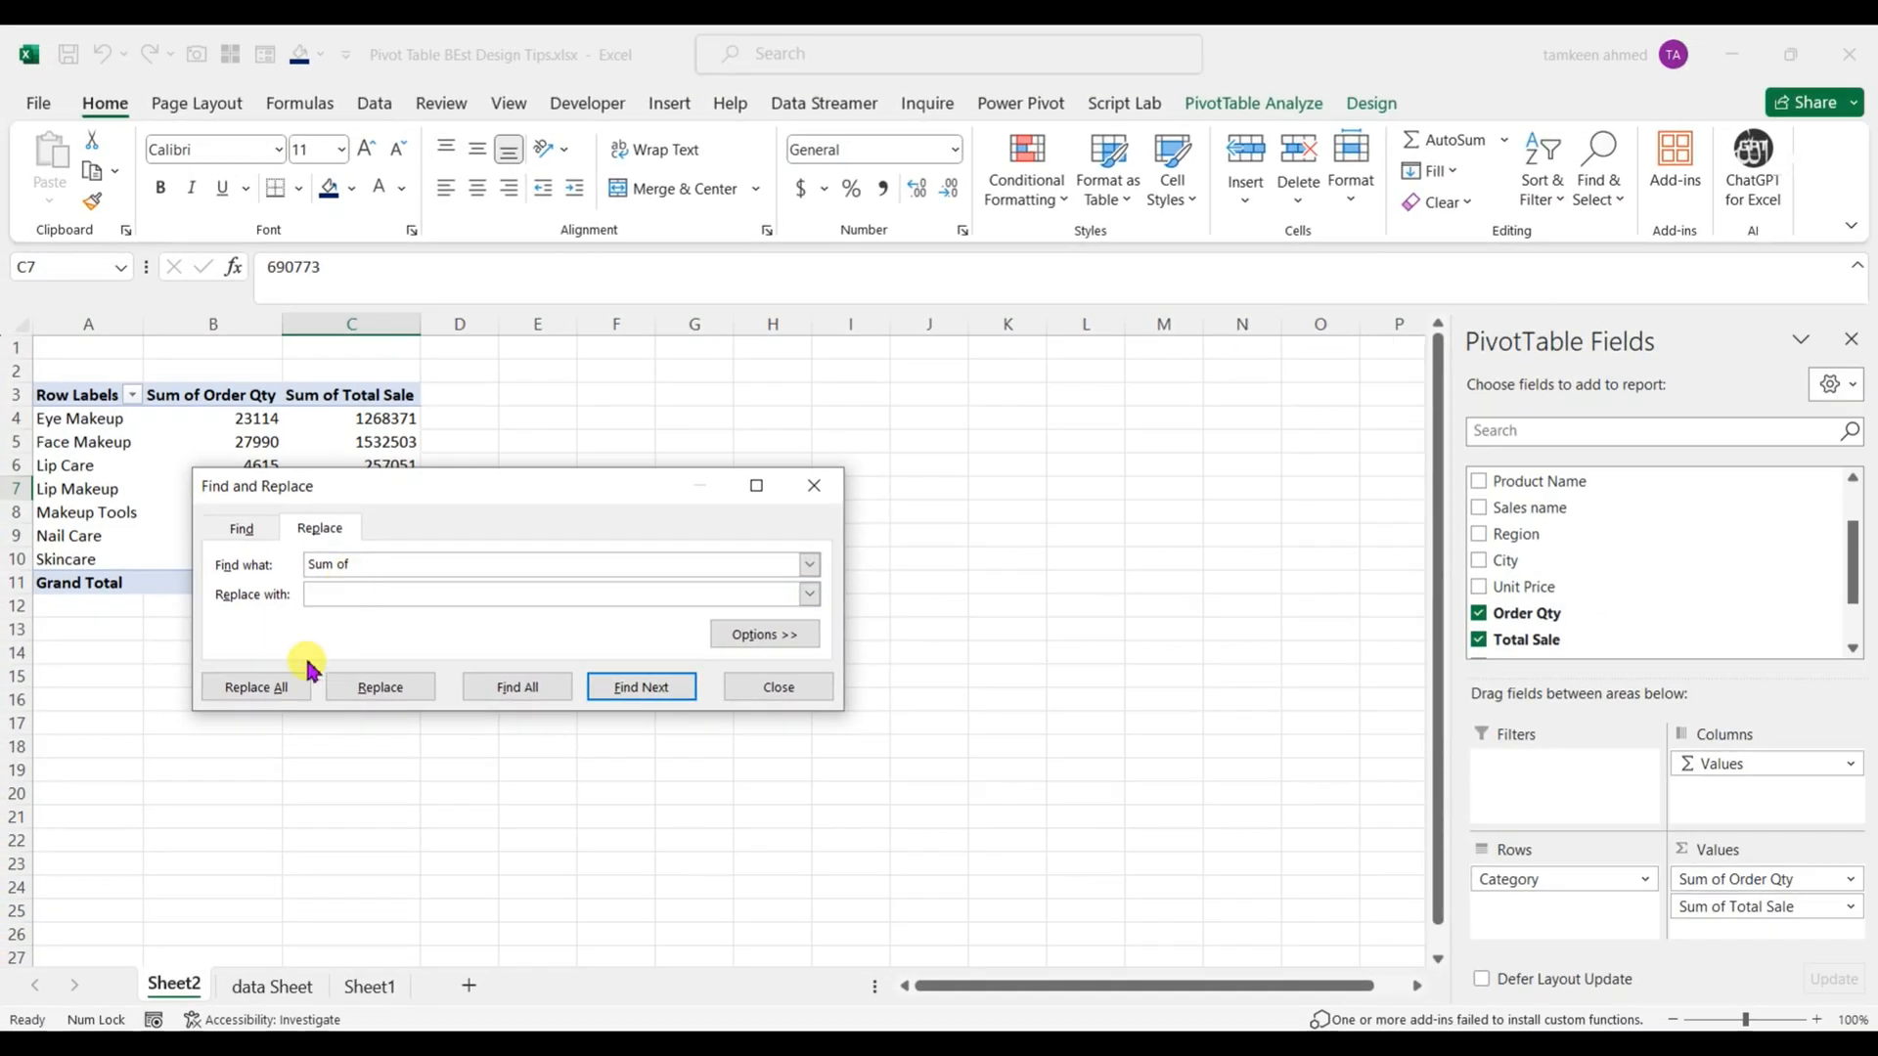
pyautogui.click(274, 687)
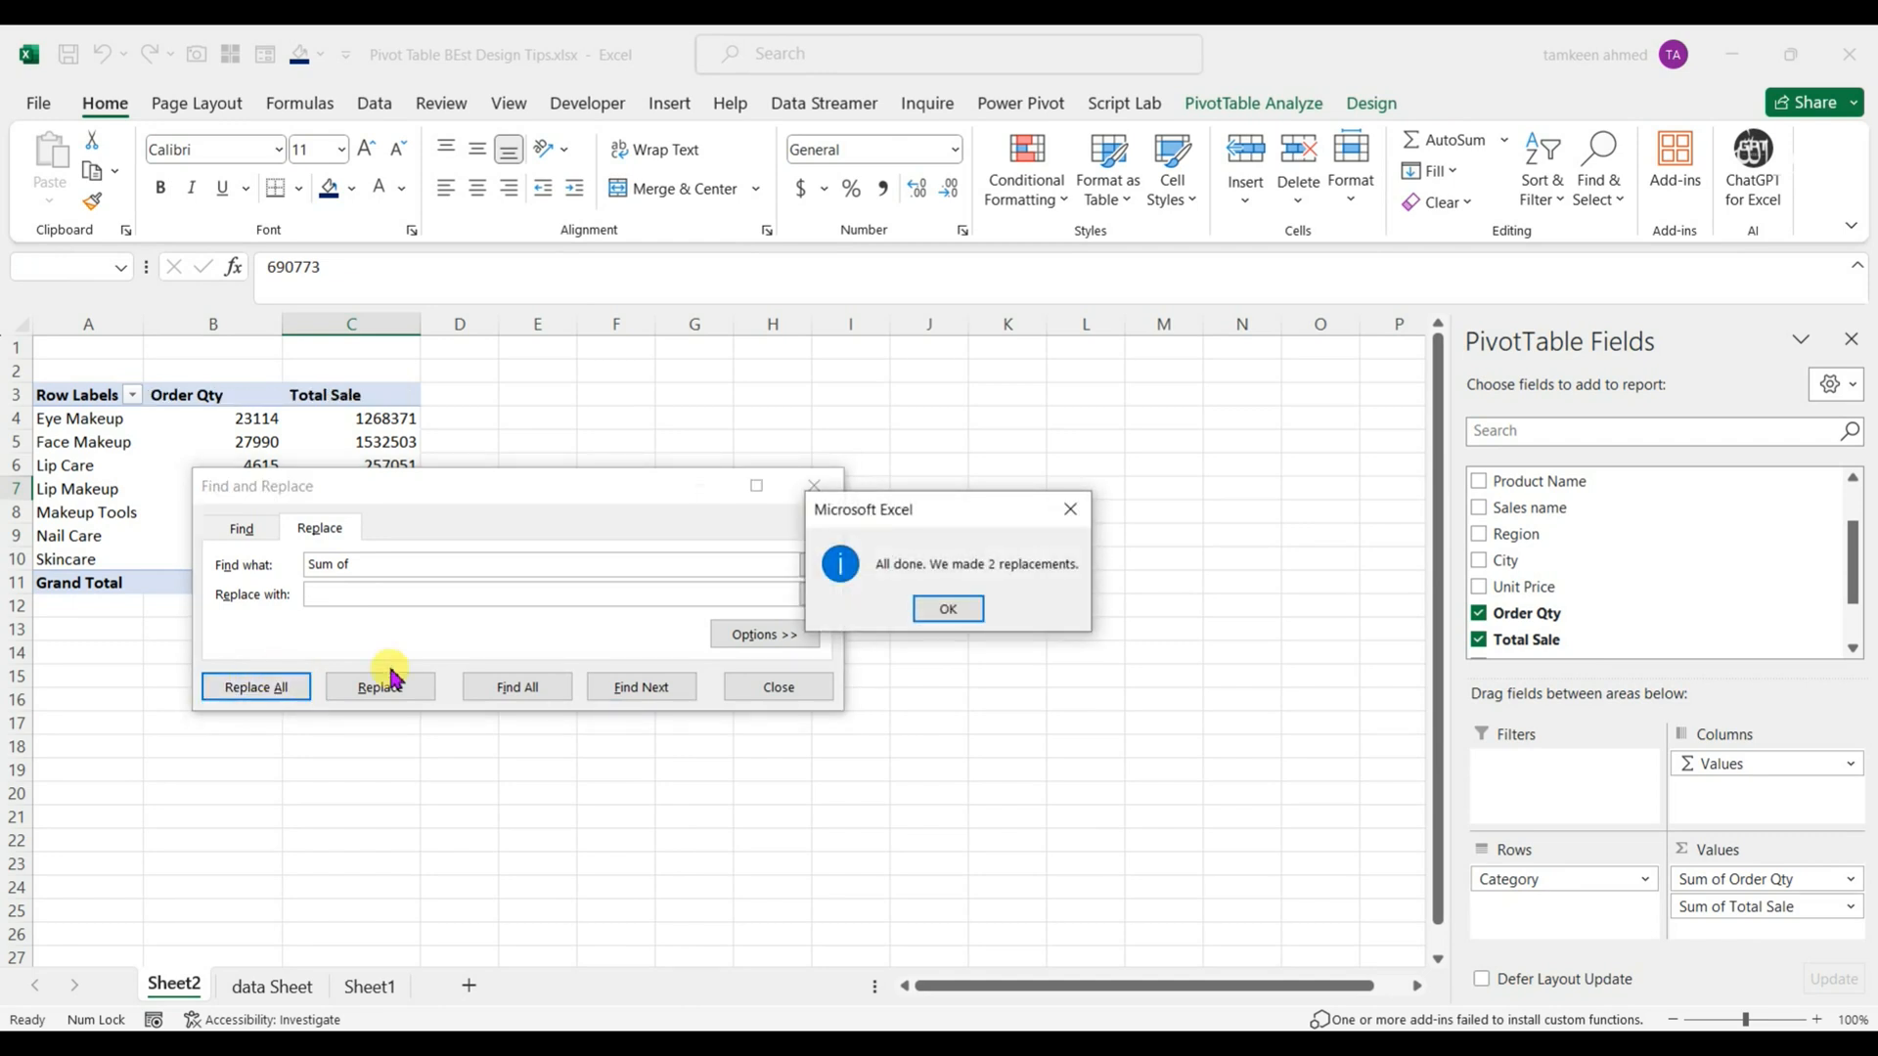
pyautogui.click(951, 610)
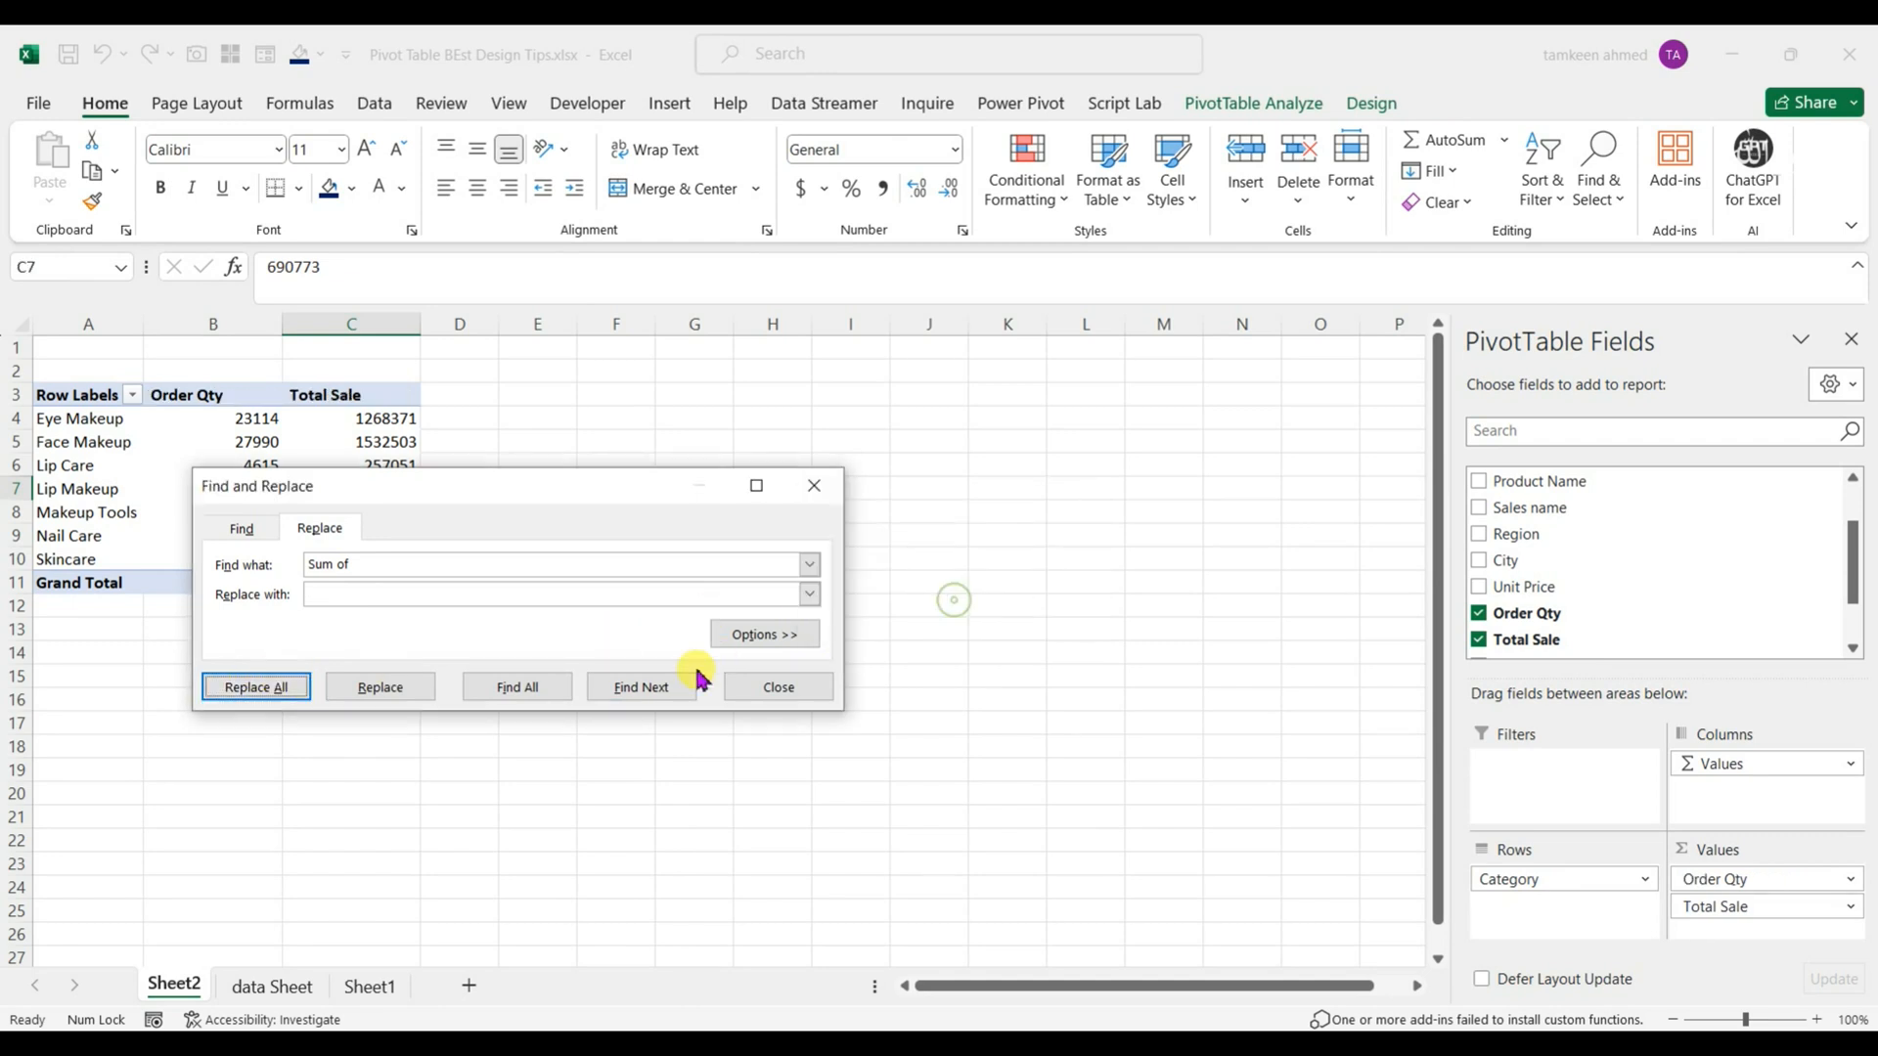
pyautogui.click(774, 686)
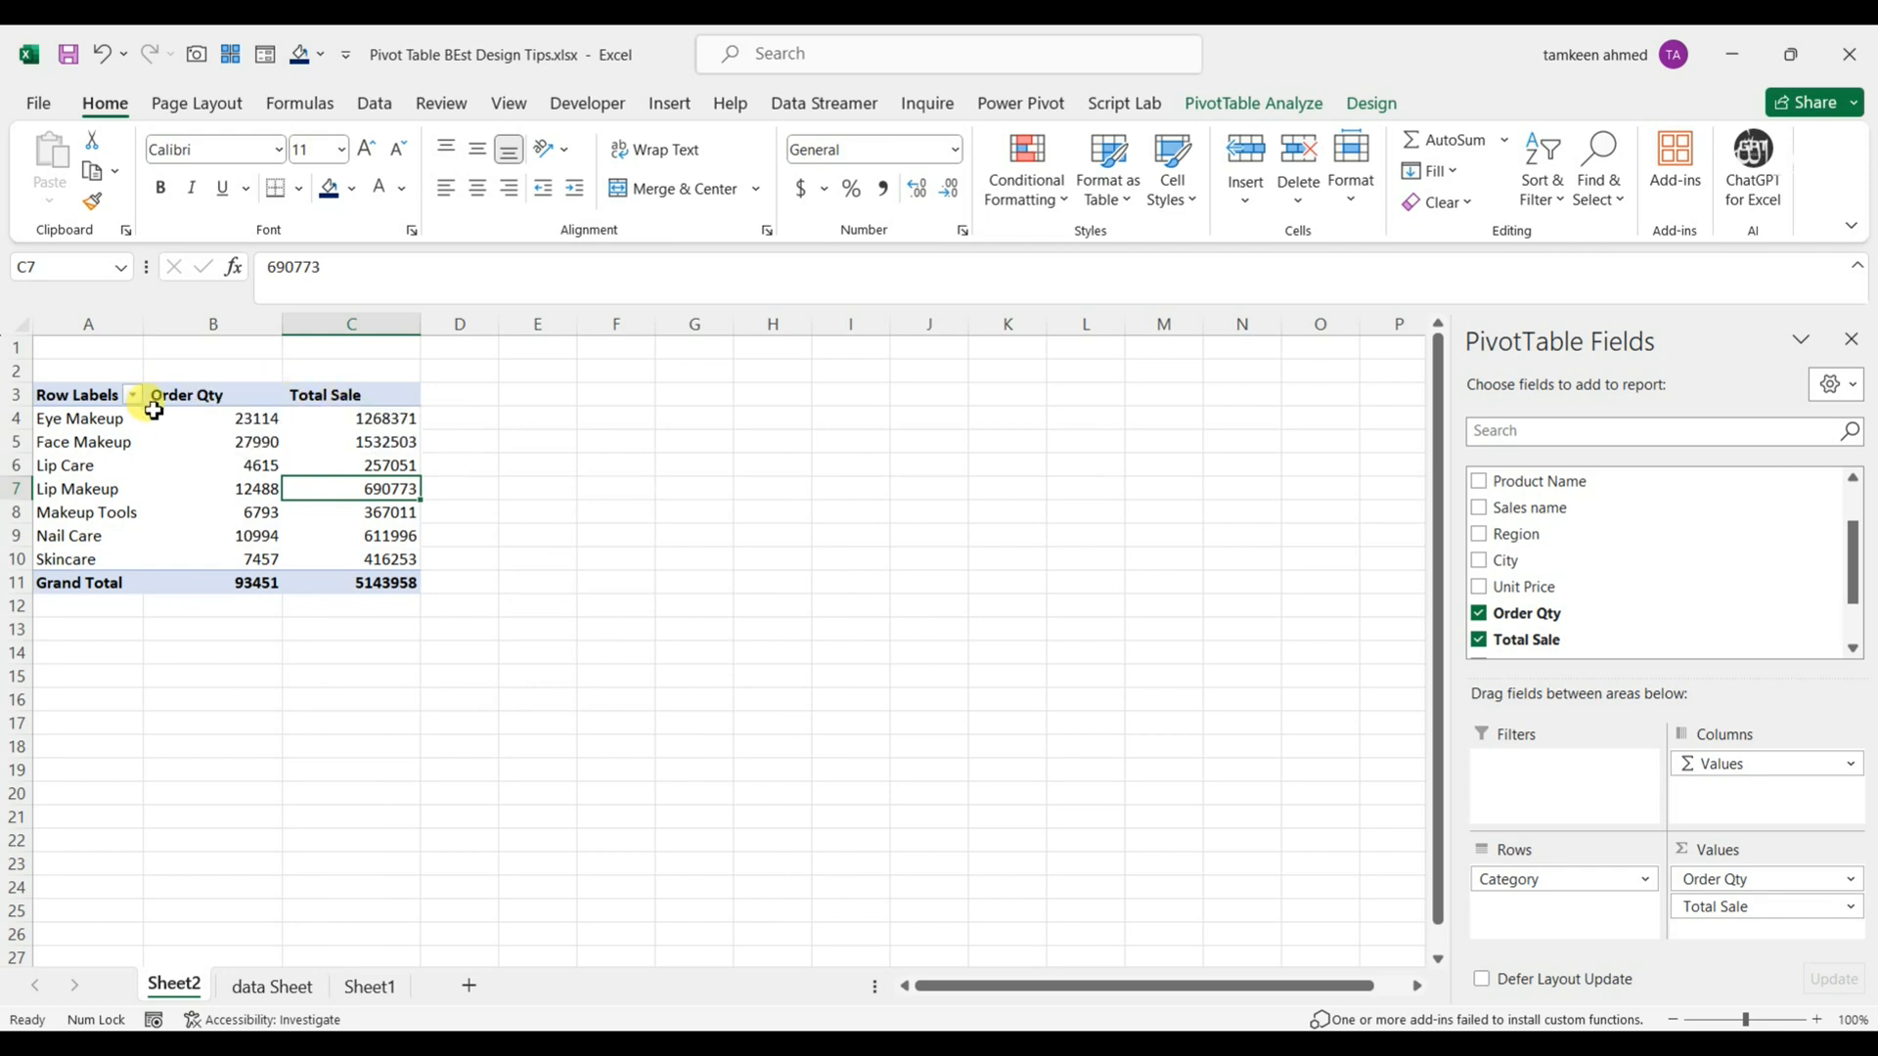
pyautogui.click(186, 397)
pyautogui.click(342, 466)
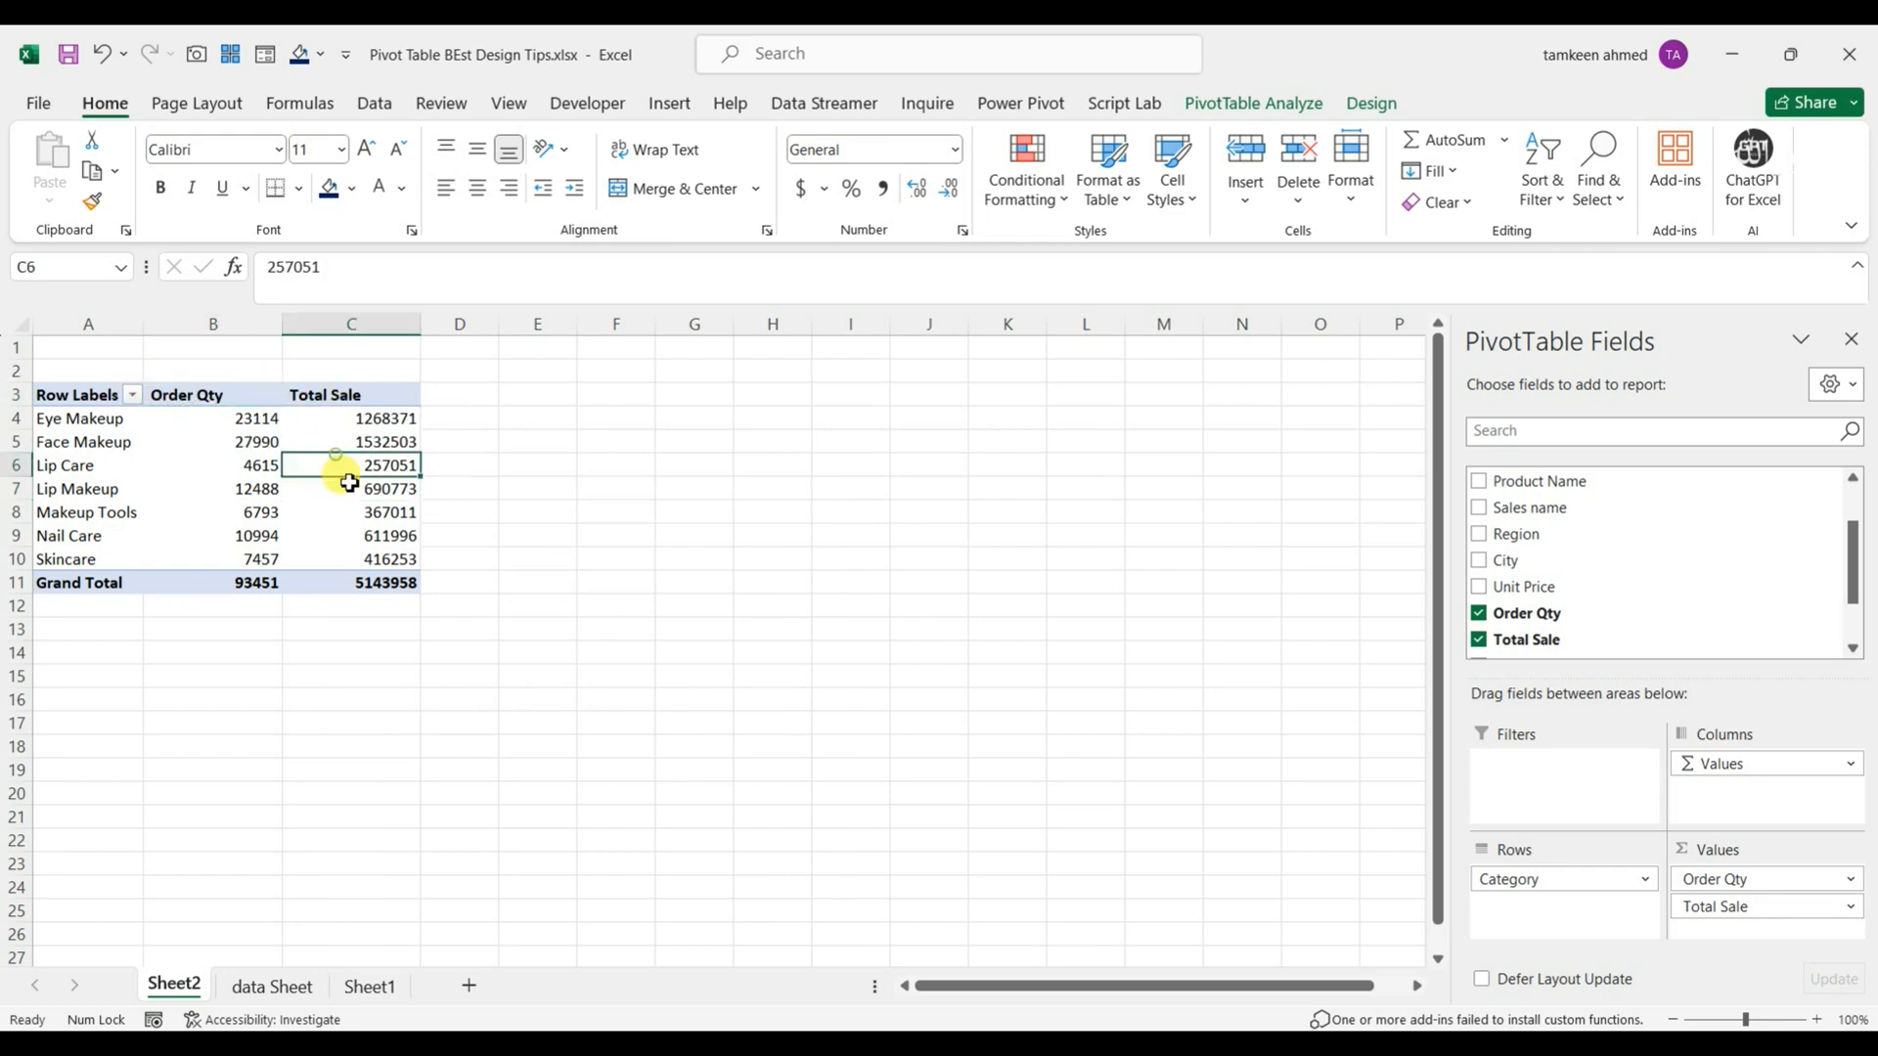
pyautogui.click(484, 511)
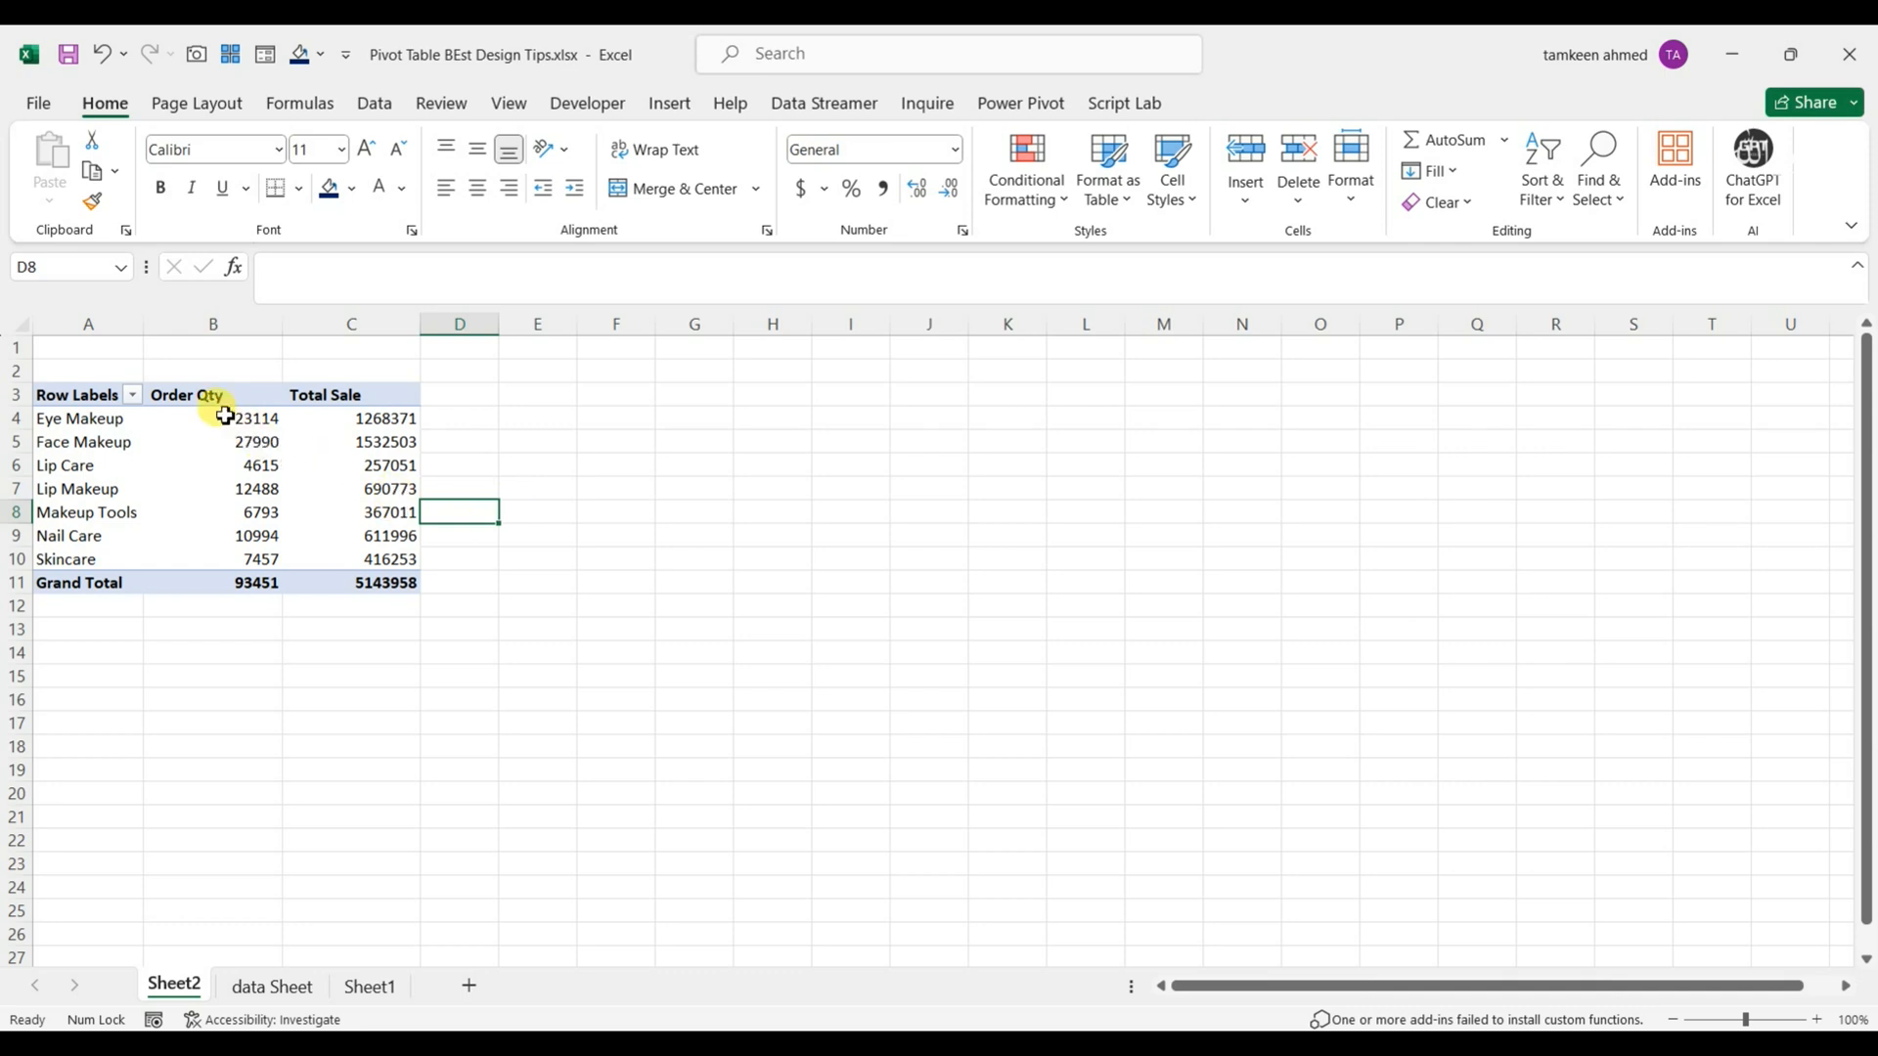
pyautogui.moveTo(371, 421); pyautogui.dragTo(405, 539)
pyautogui.click(227, 463)
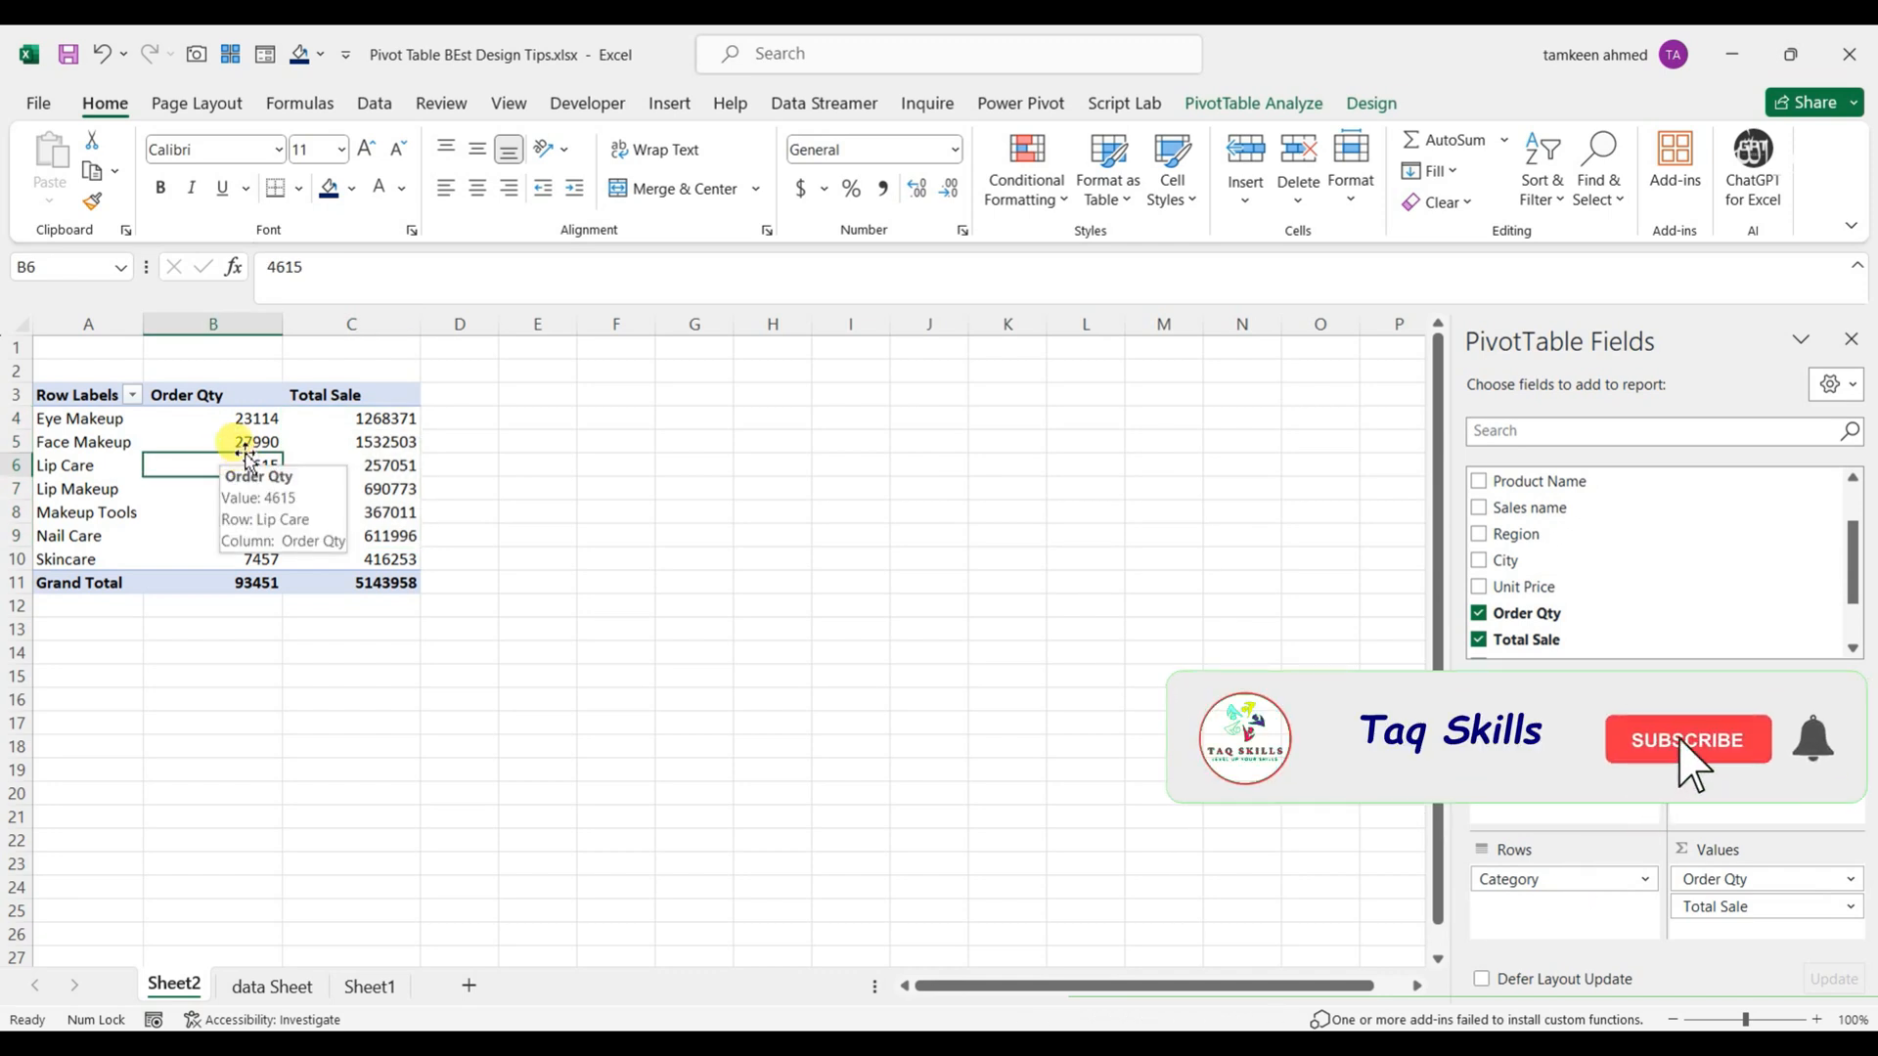
# Step: Format the PivotTable values in B4:C11 as Number with a thousands separator and zero decimal places
pyautogui.click(217, 416)
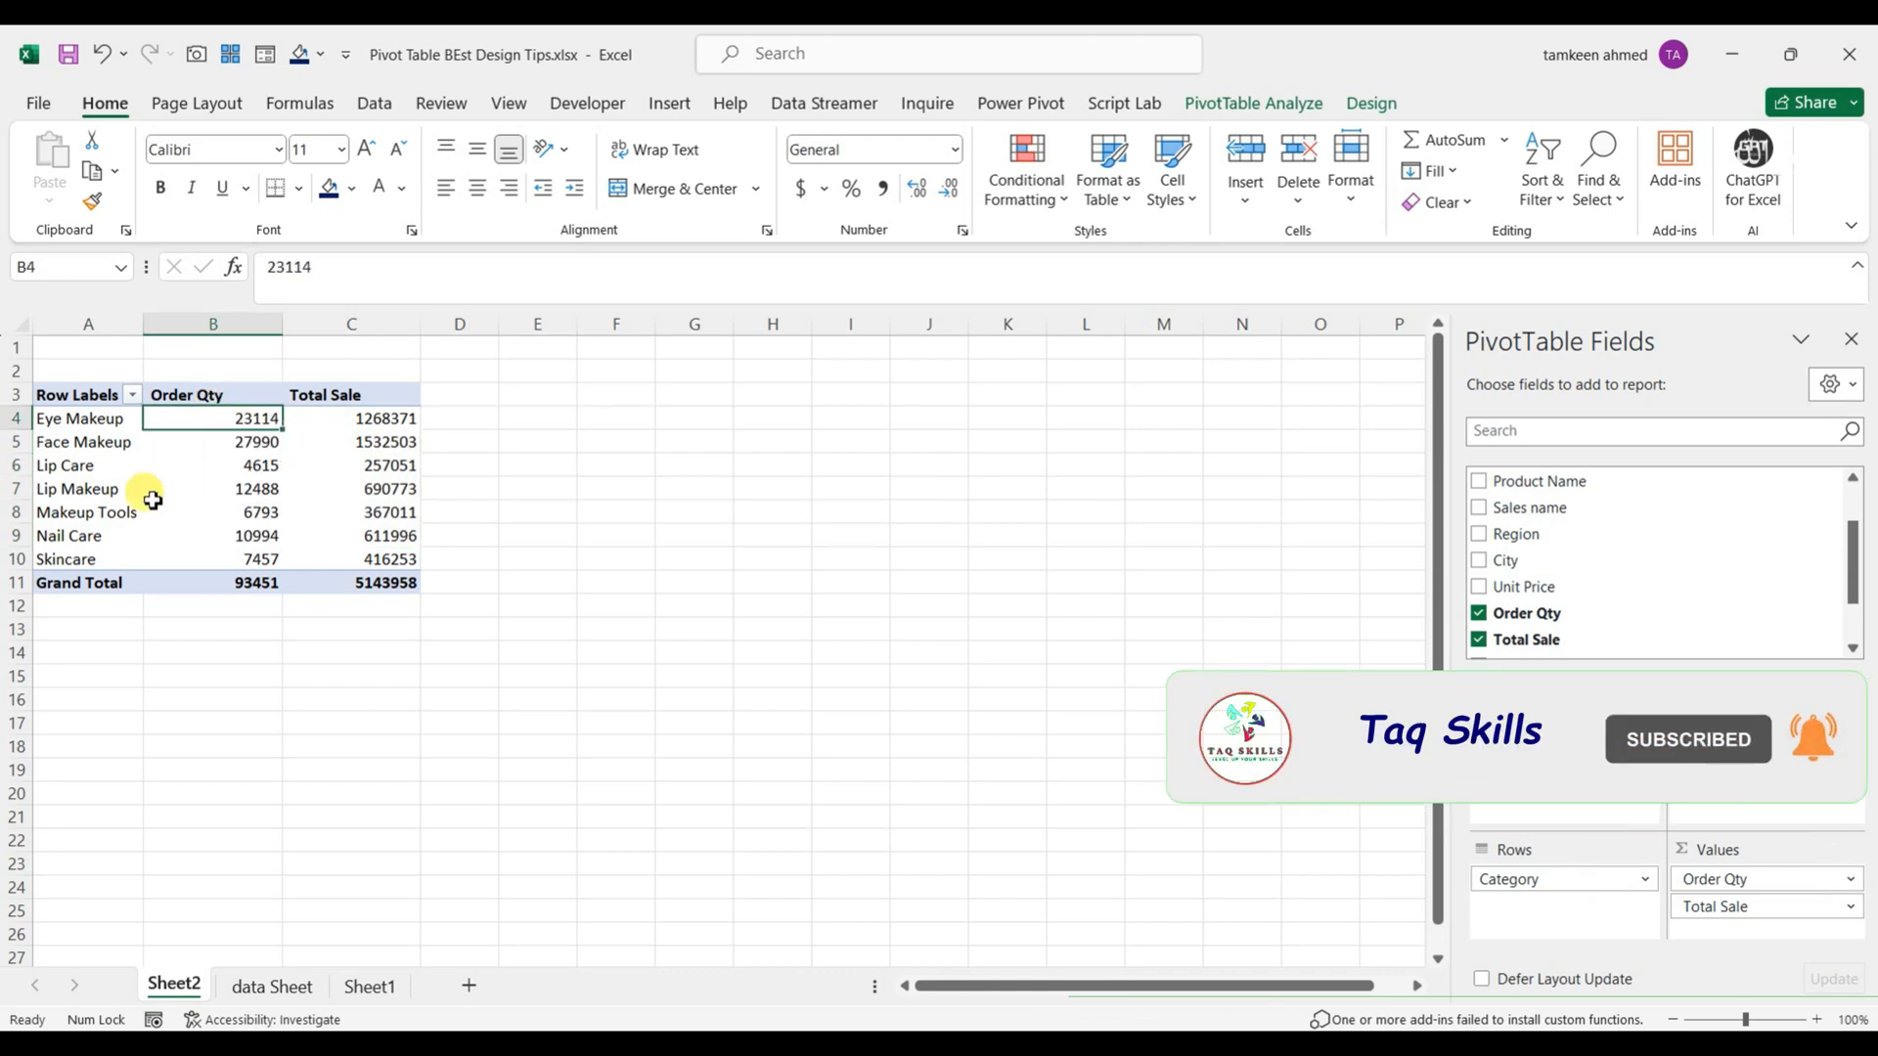
pyautogui.hotkey('ctrl', 'shift', 'Down')
pyautogui.hotkey('ctrl', 'shift', 'Right')
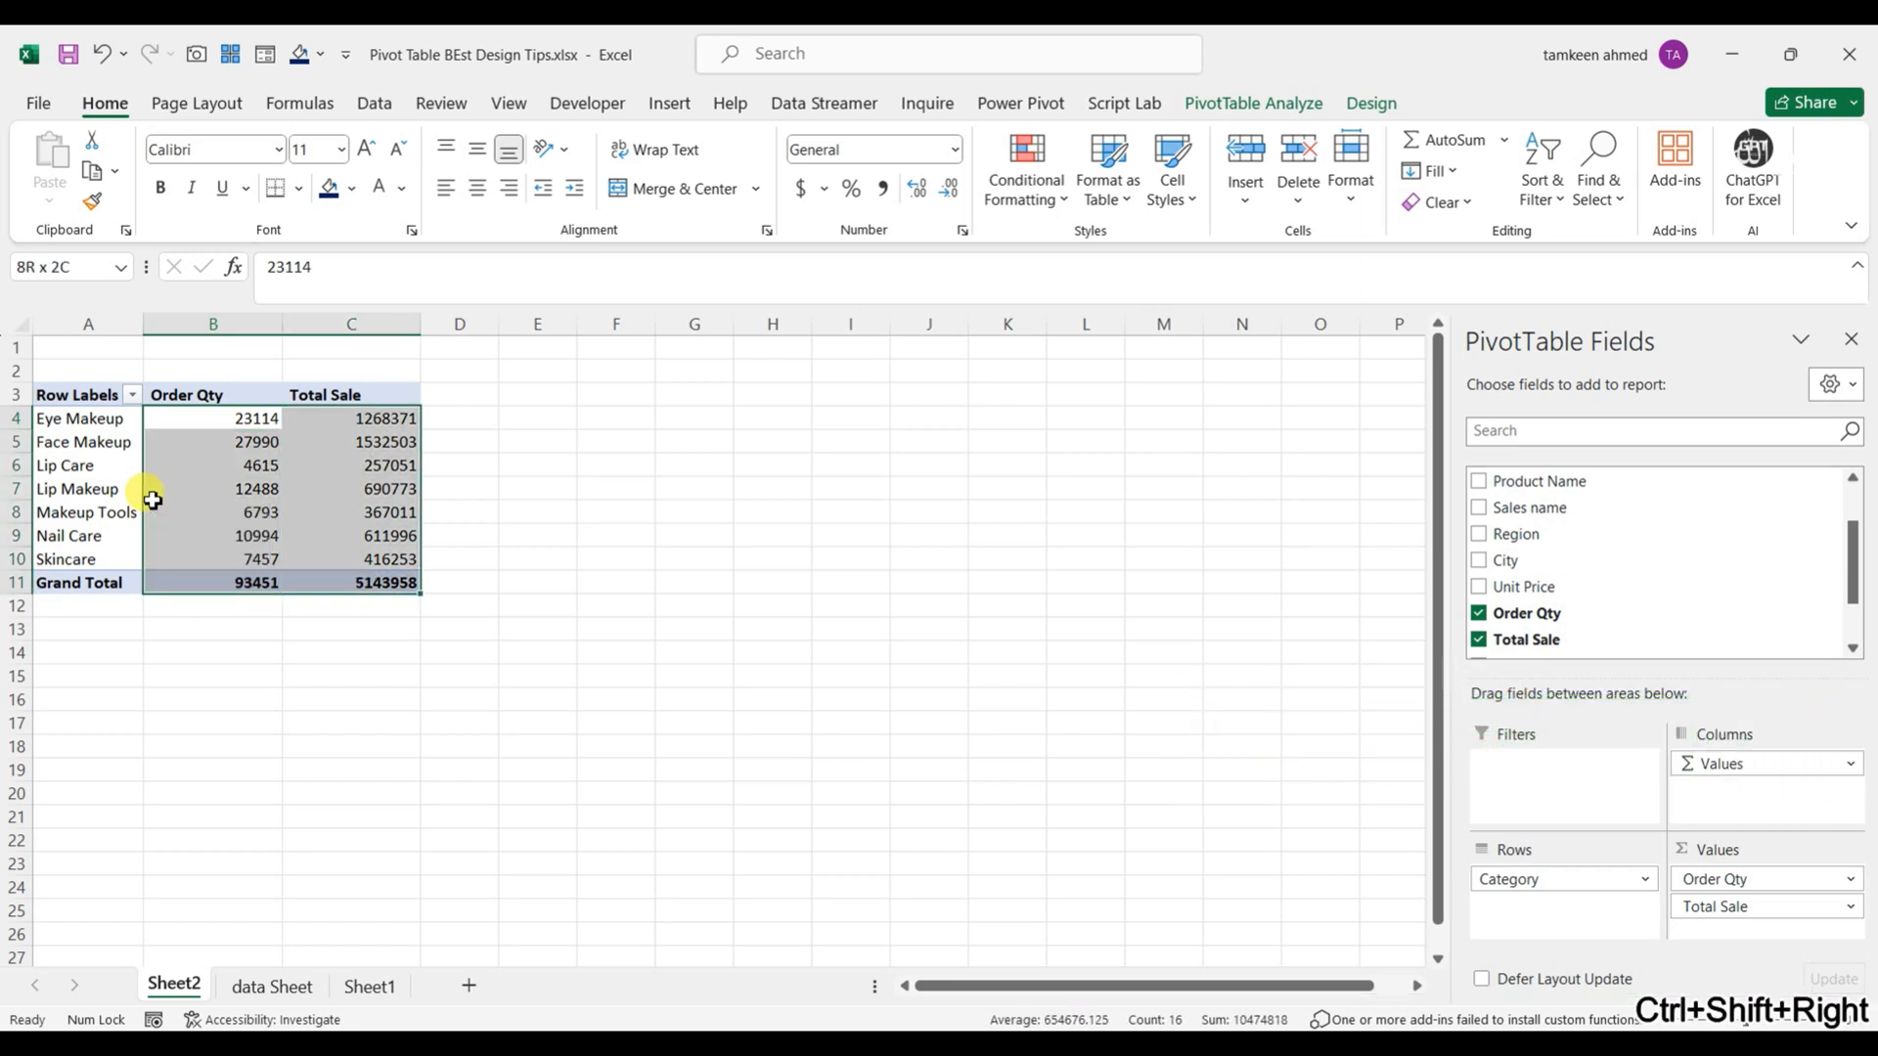
pyautogui.hotkey('ctrl', '1')
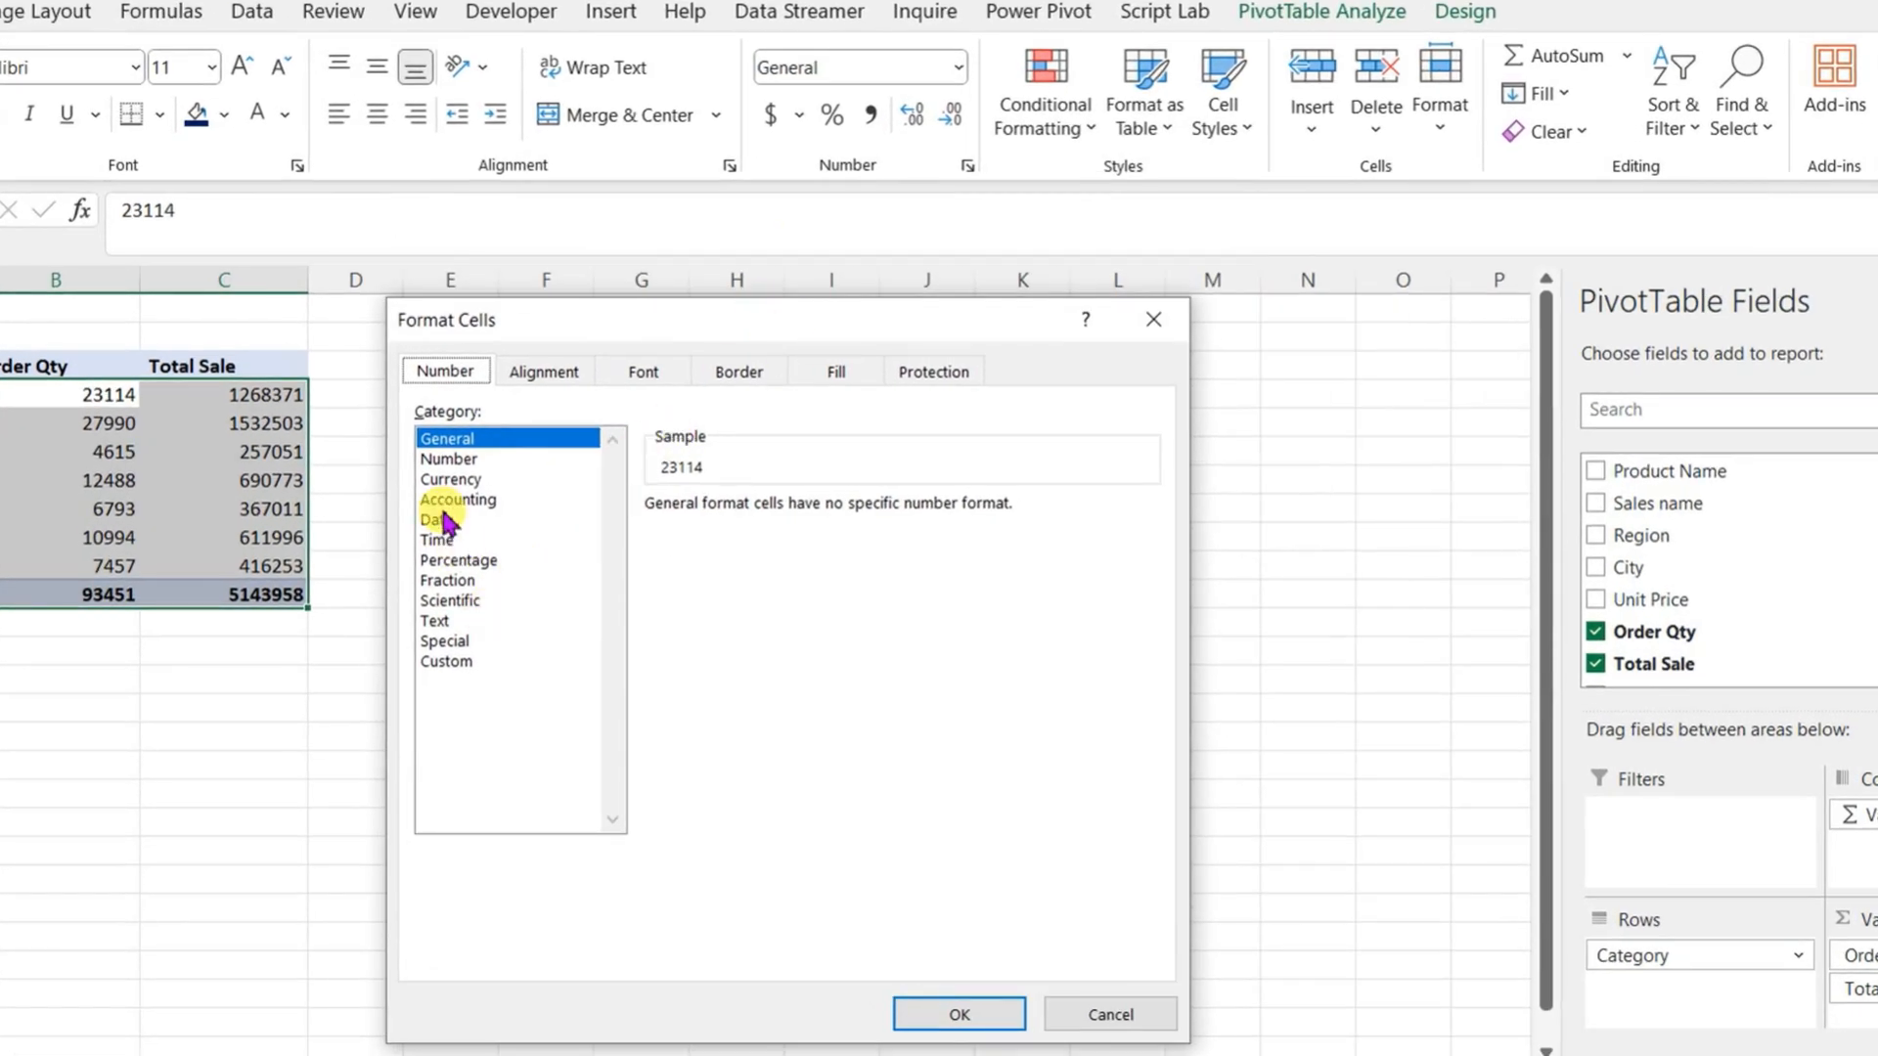
pyautogui.click(463, 459)
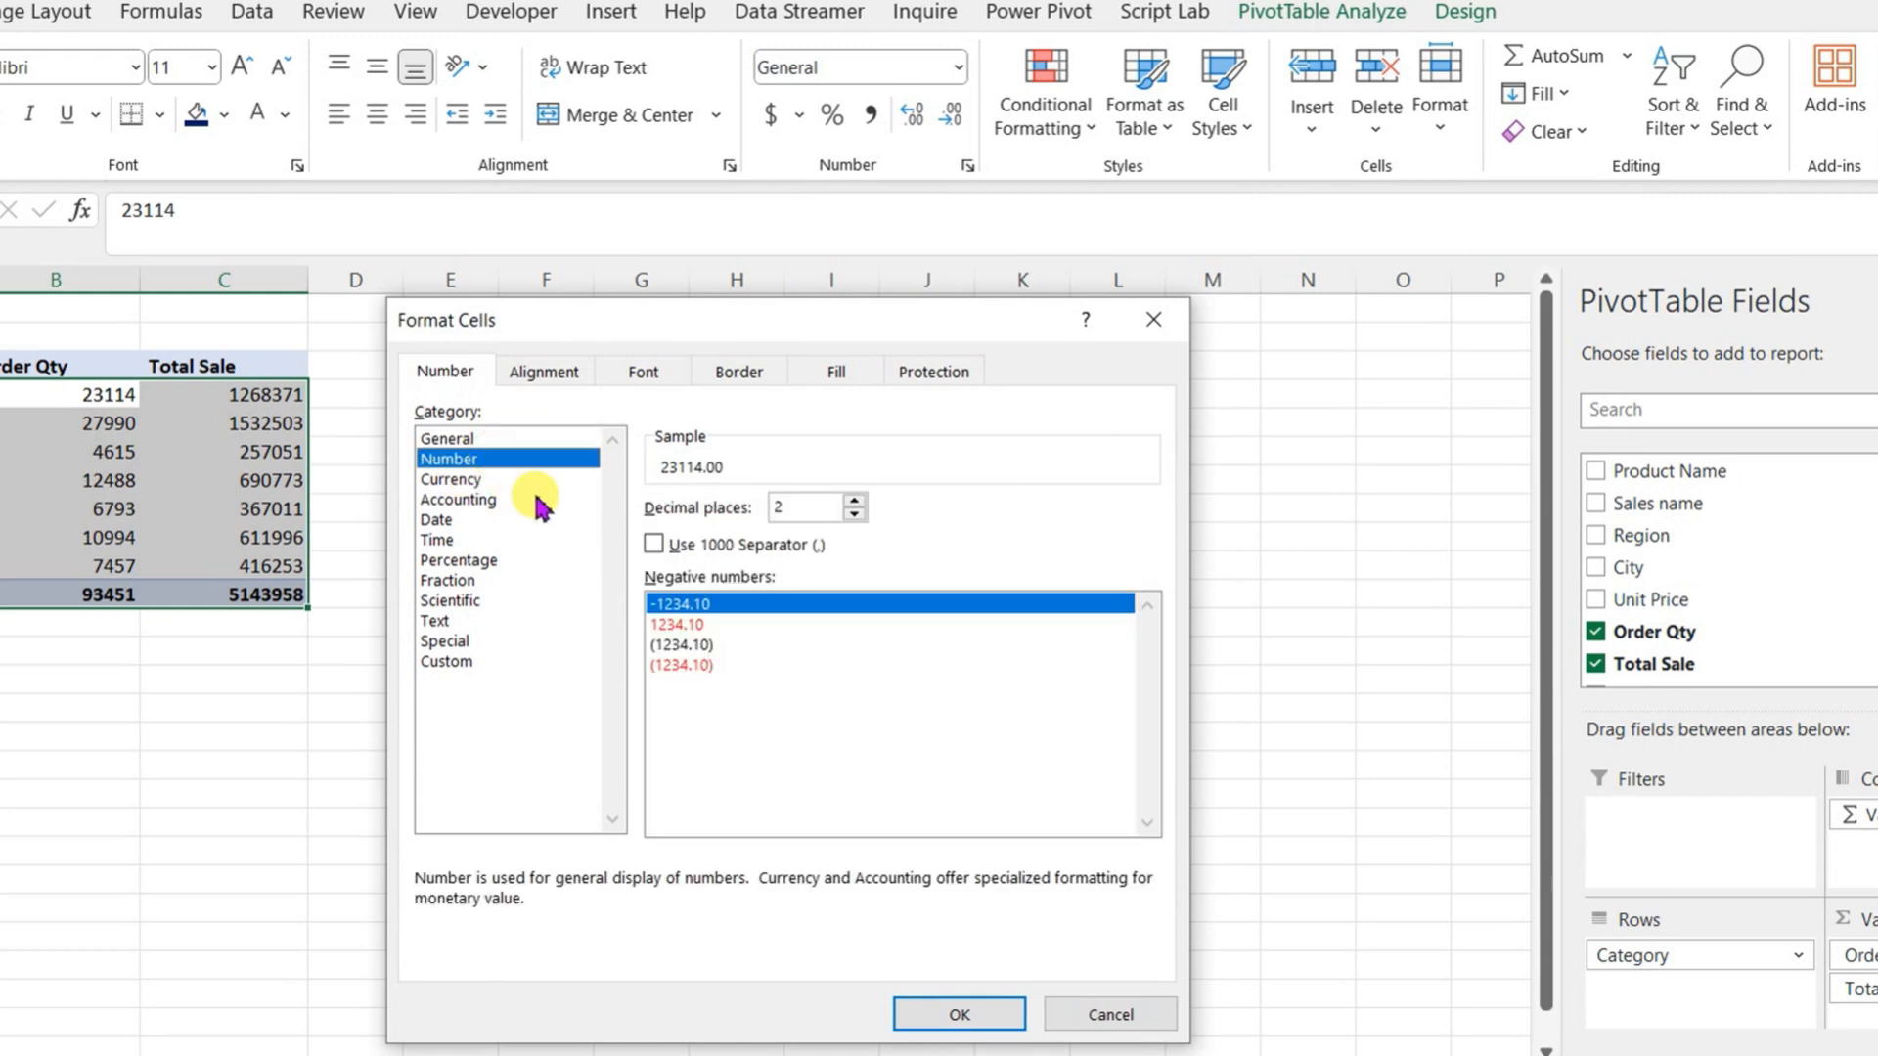
pyautogui.click(648, 544)
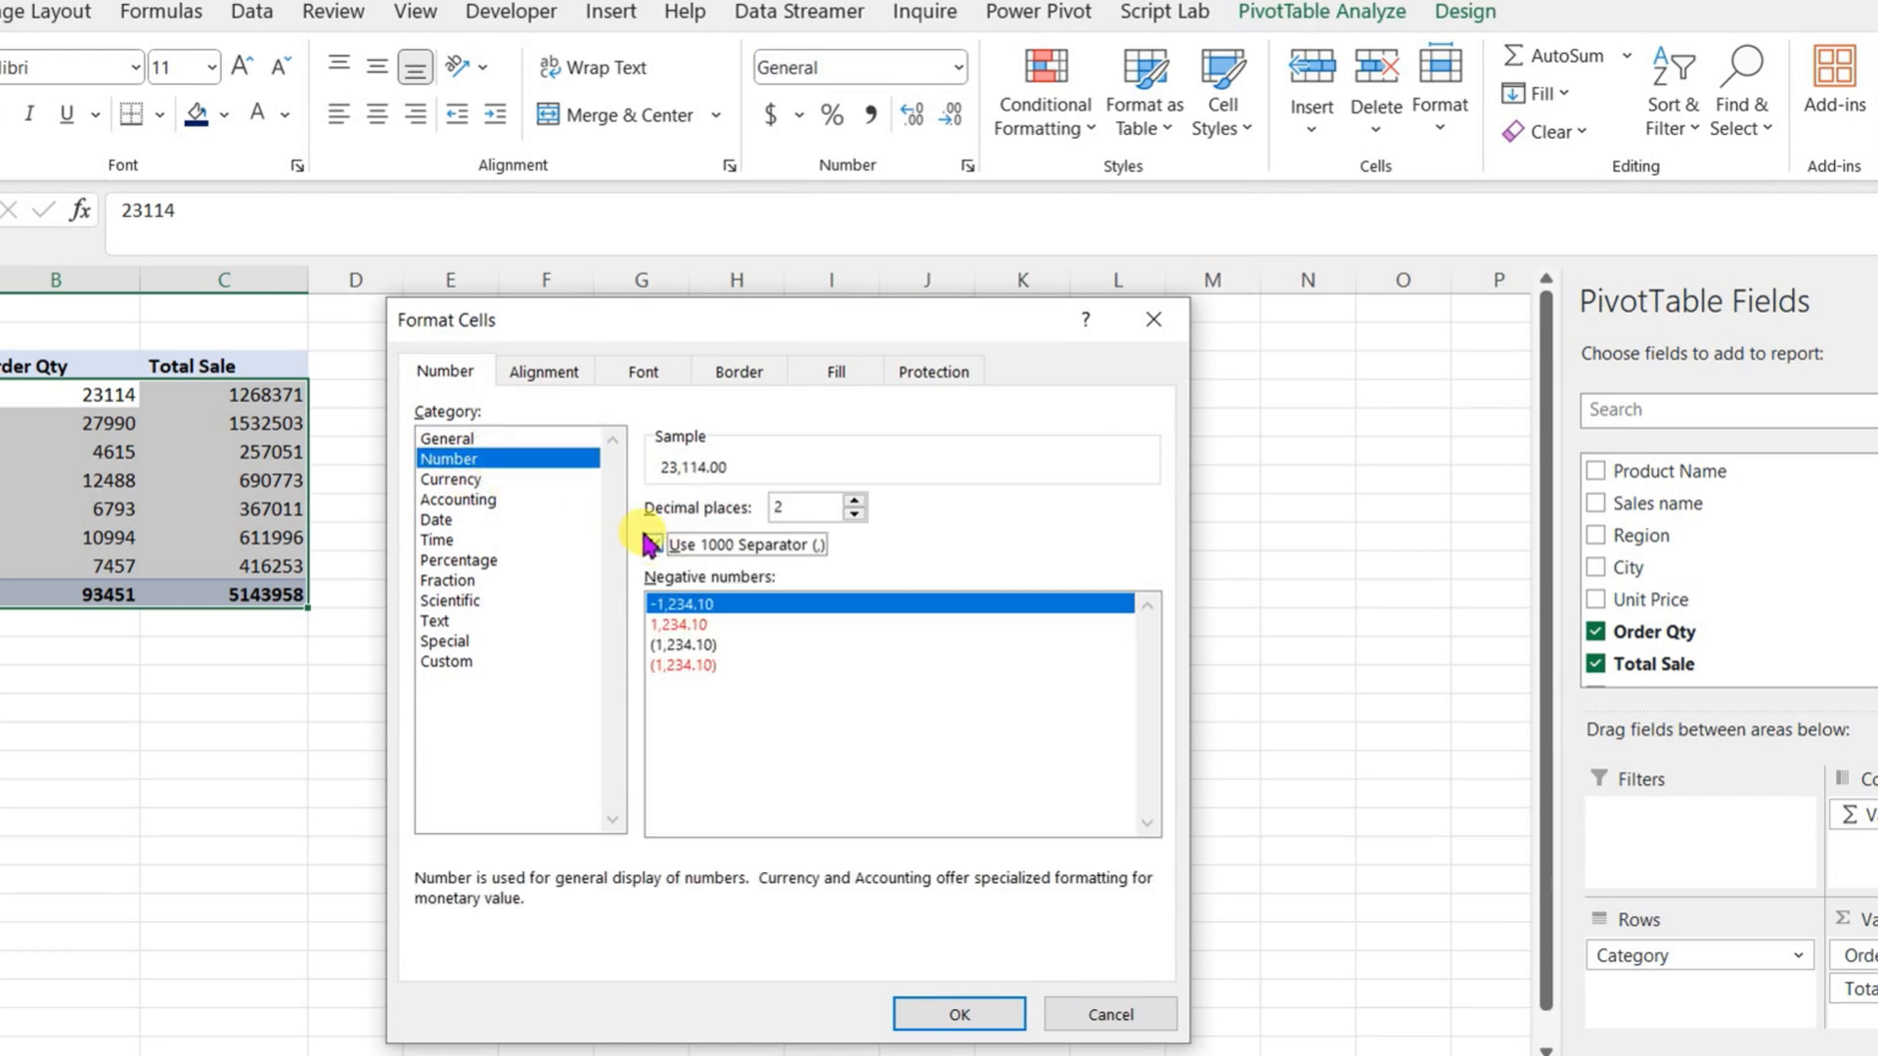
pyautogui.click(855, 516)
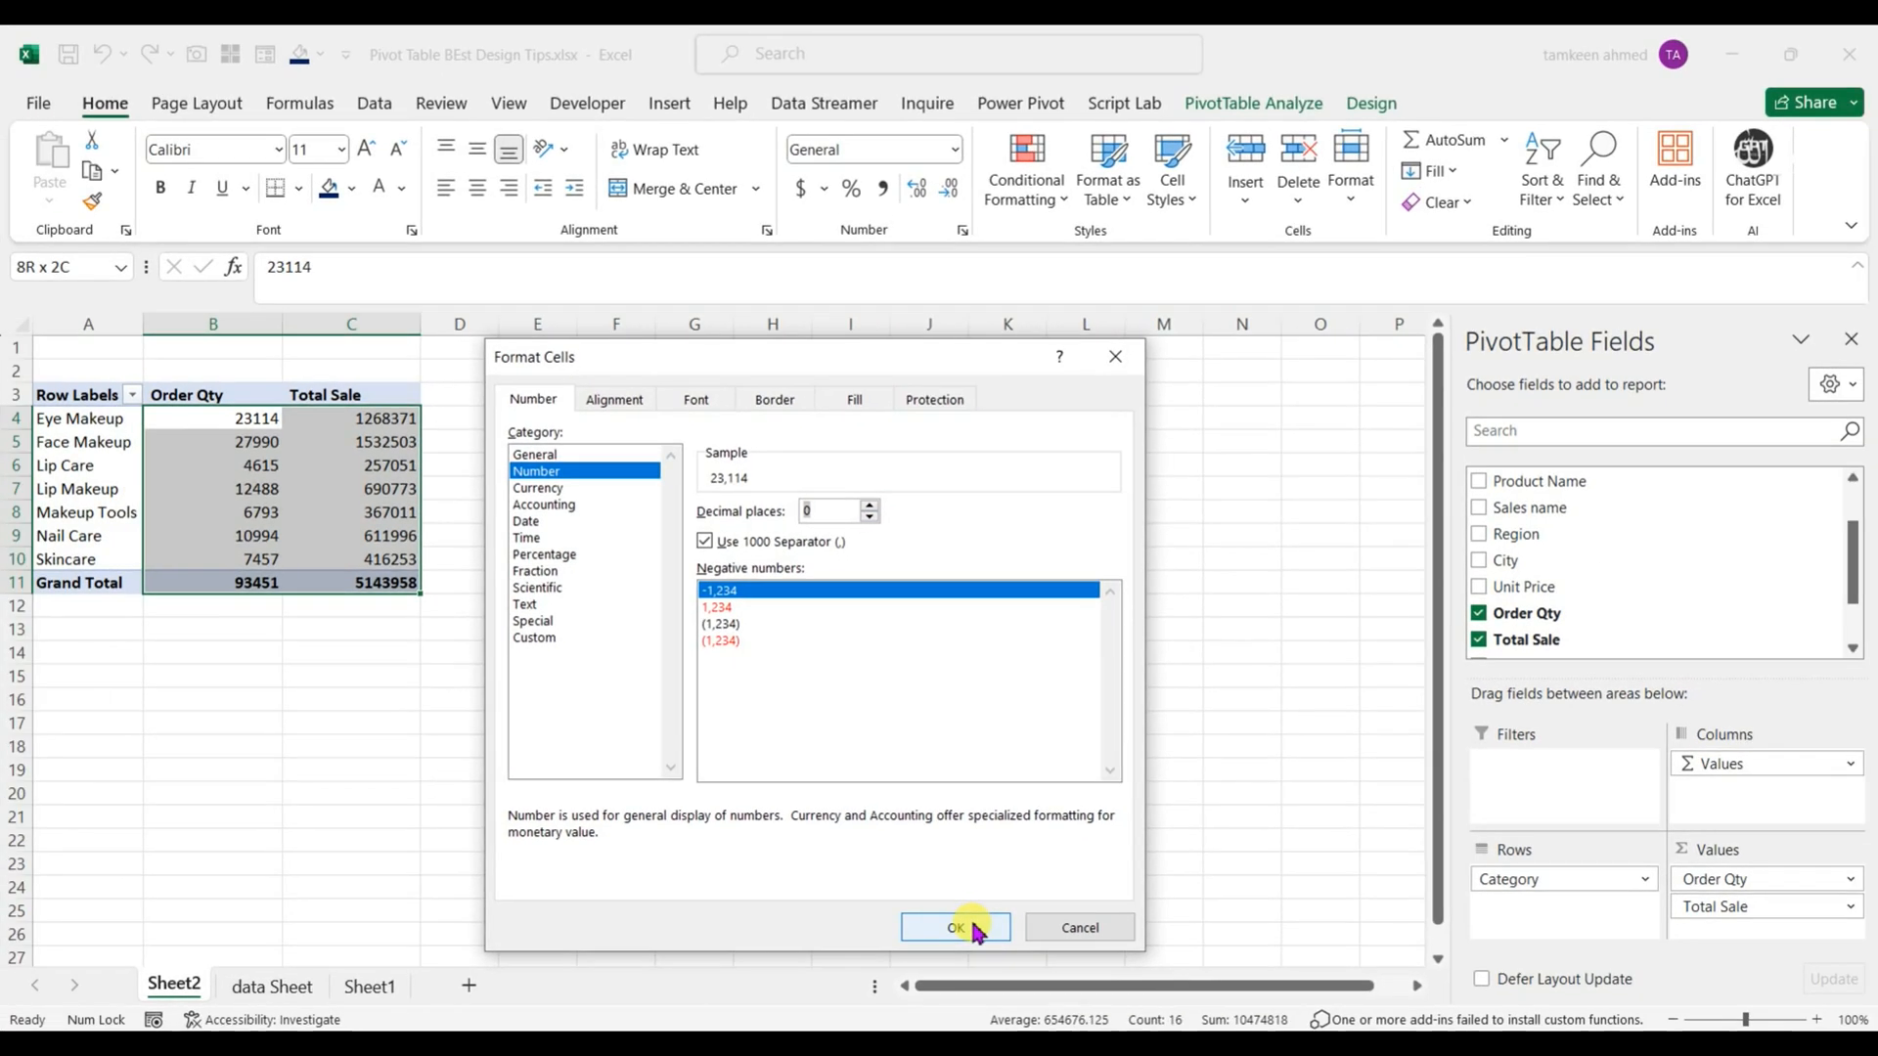
pyautogui.click(956, 927)
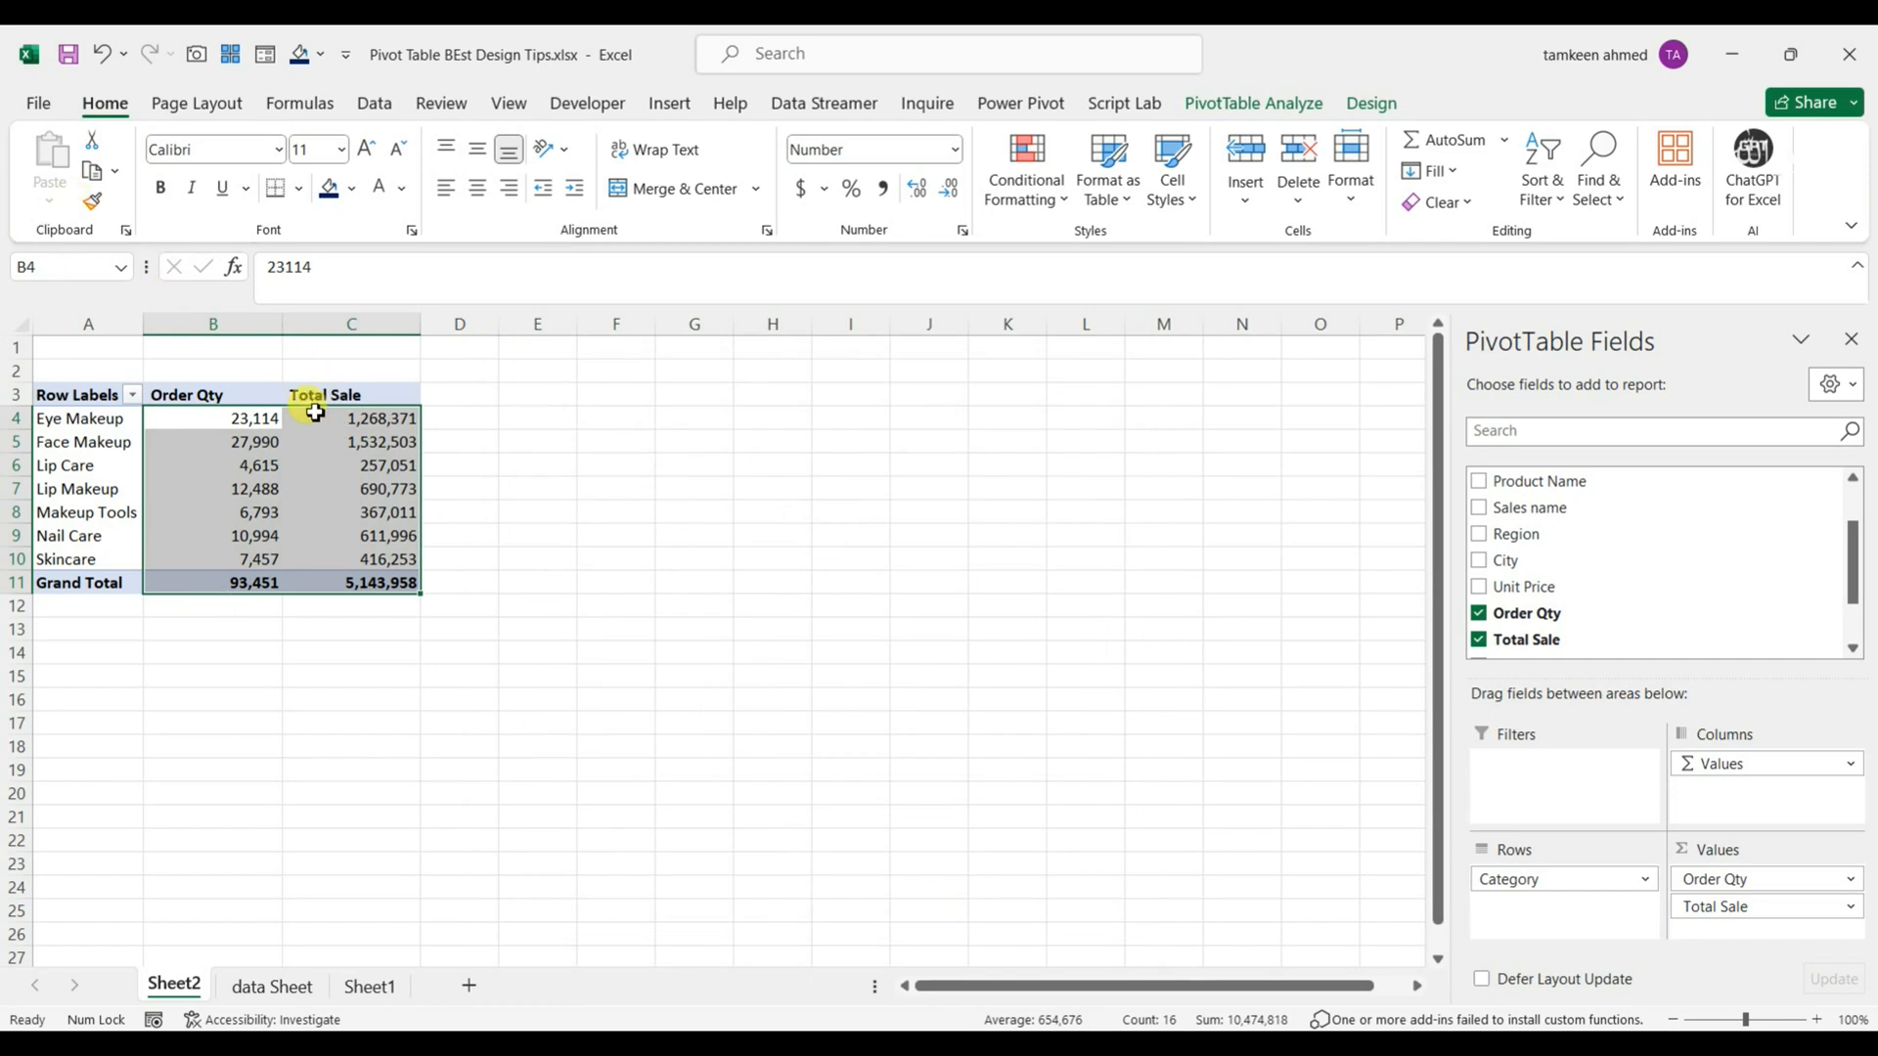
# Step: Center the Order Qty and Total Sale headers in B3:C3
pyautogui.click(240, 401)
pyautogui.hotkey('shift', 'Right')
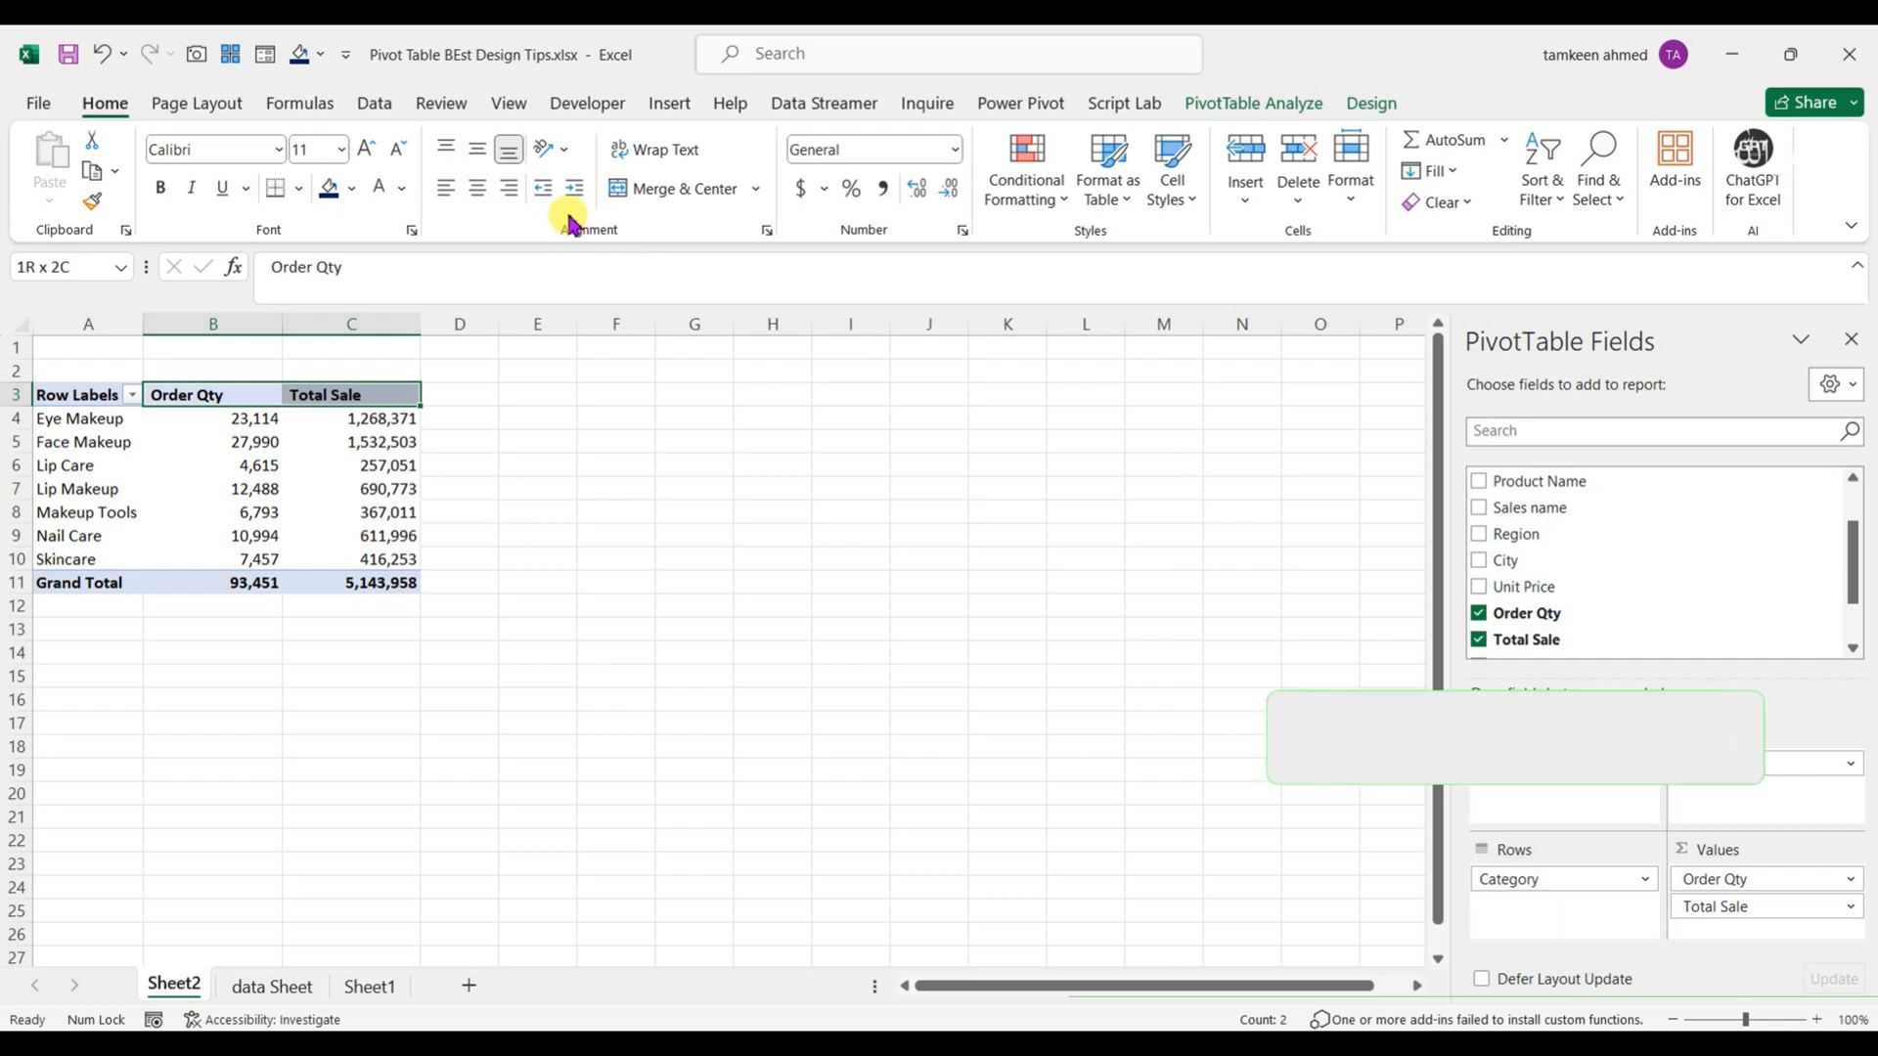
pyautogui.click(473, 196)
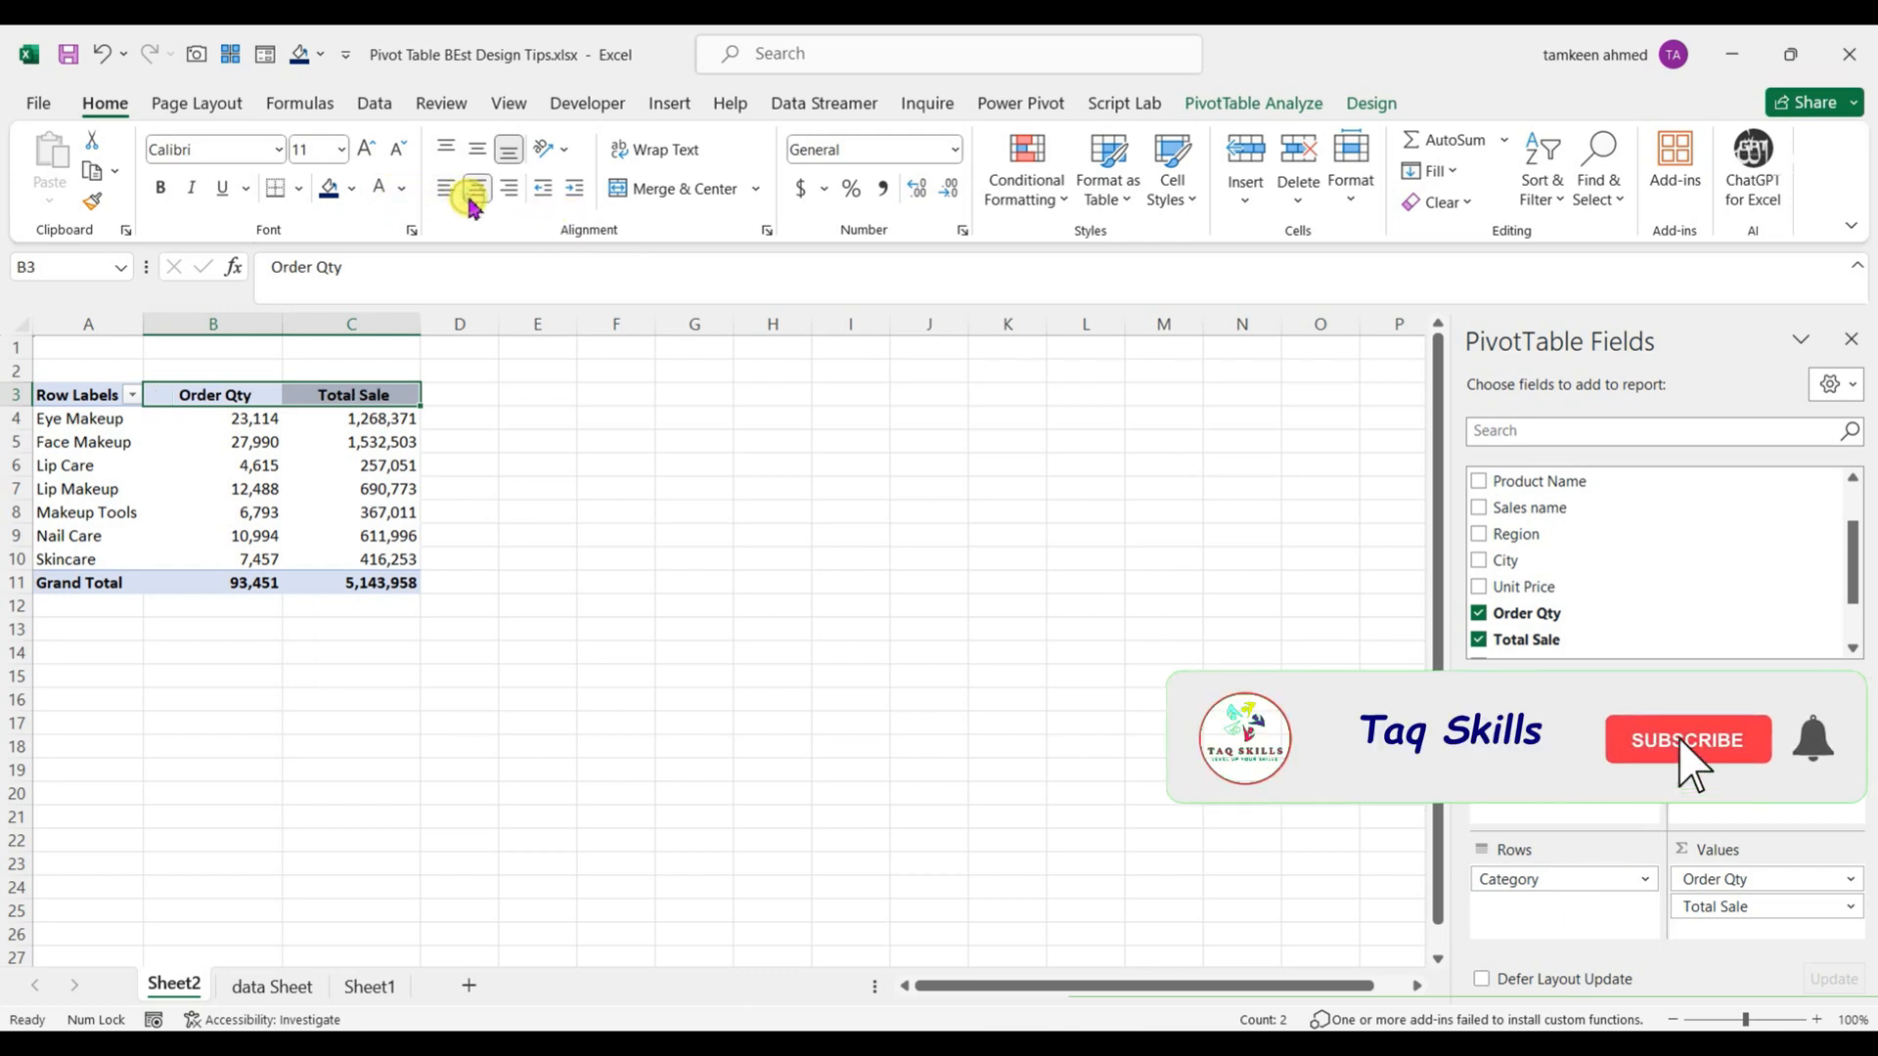
pyautogui.click(352, 487)
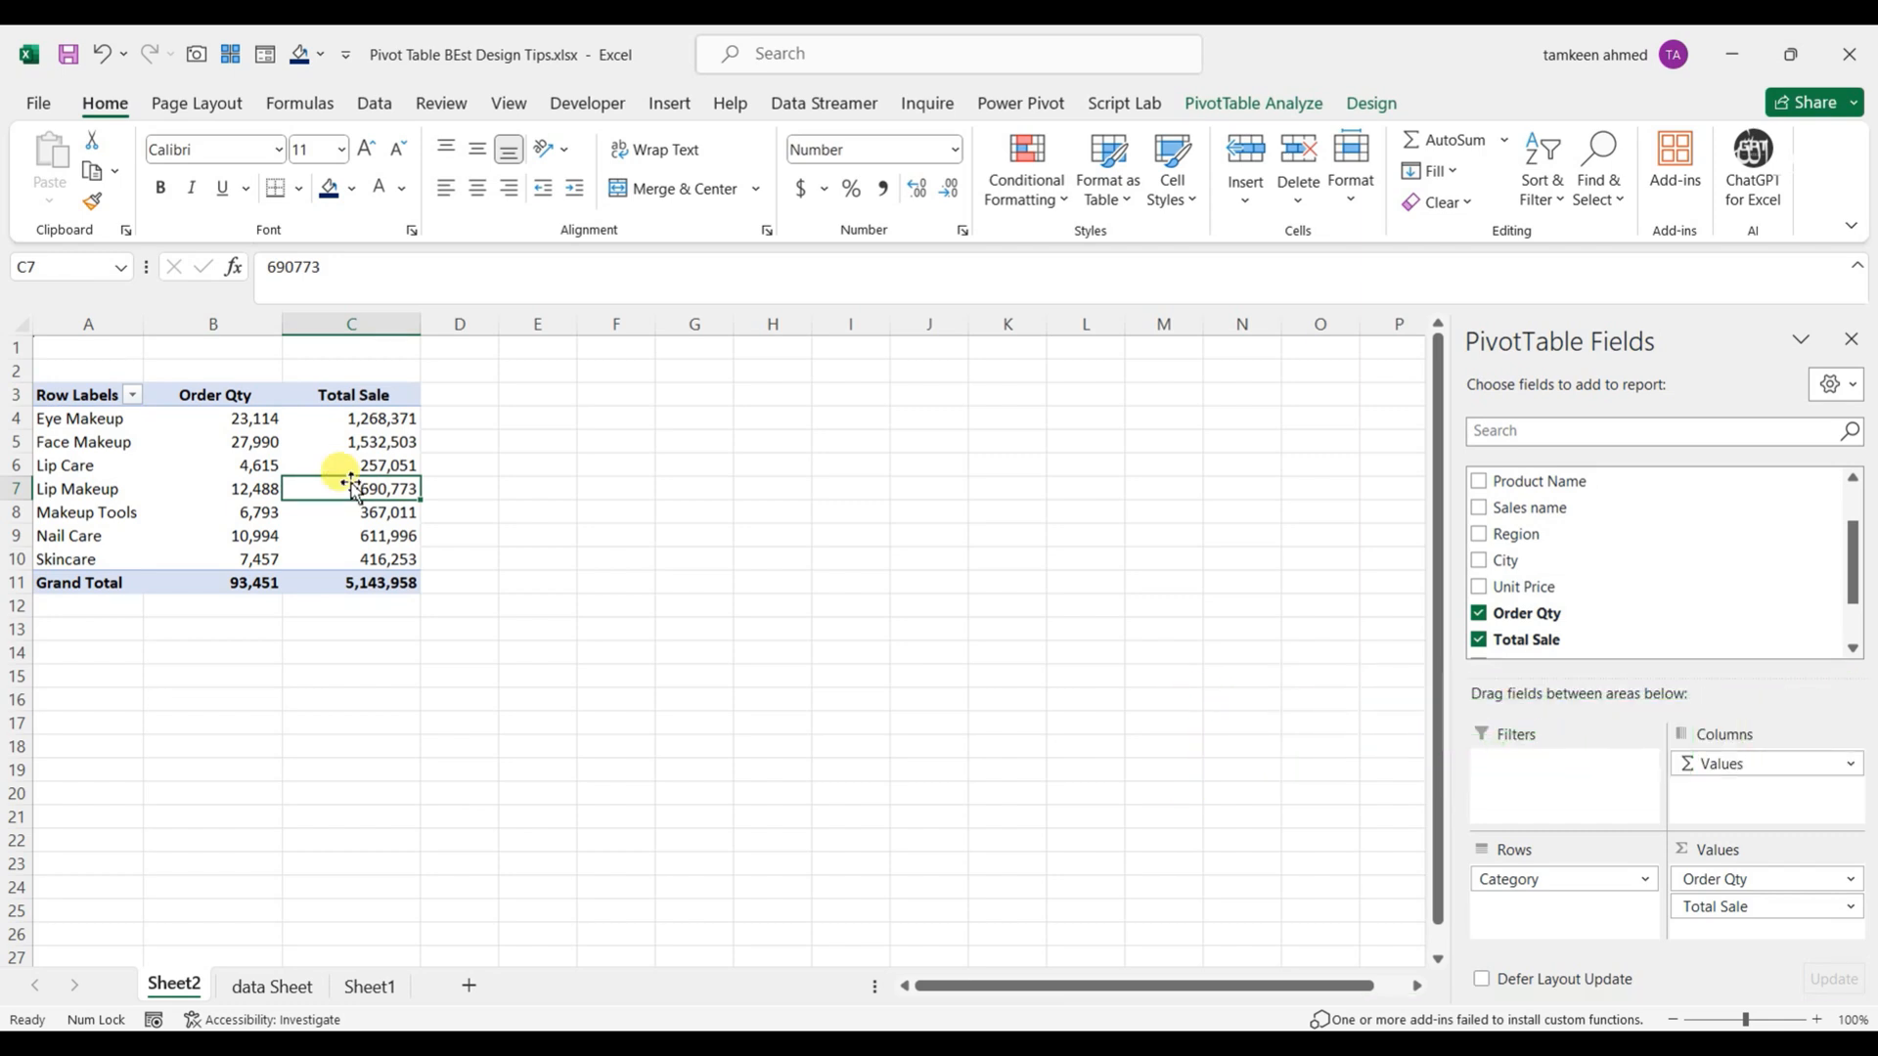
# Step: Refresh the PivotTable and widen the Order Qty and Total Sale columns again
pyautogui.click(1267, 108)
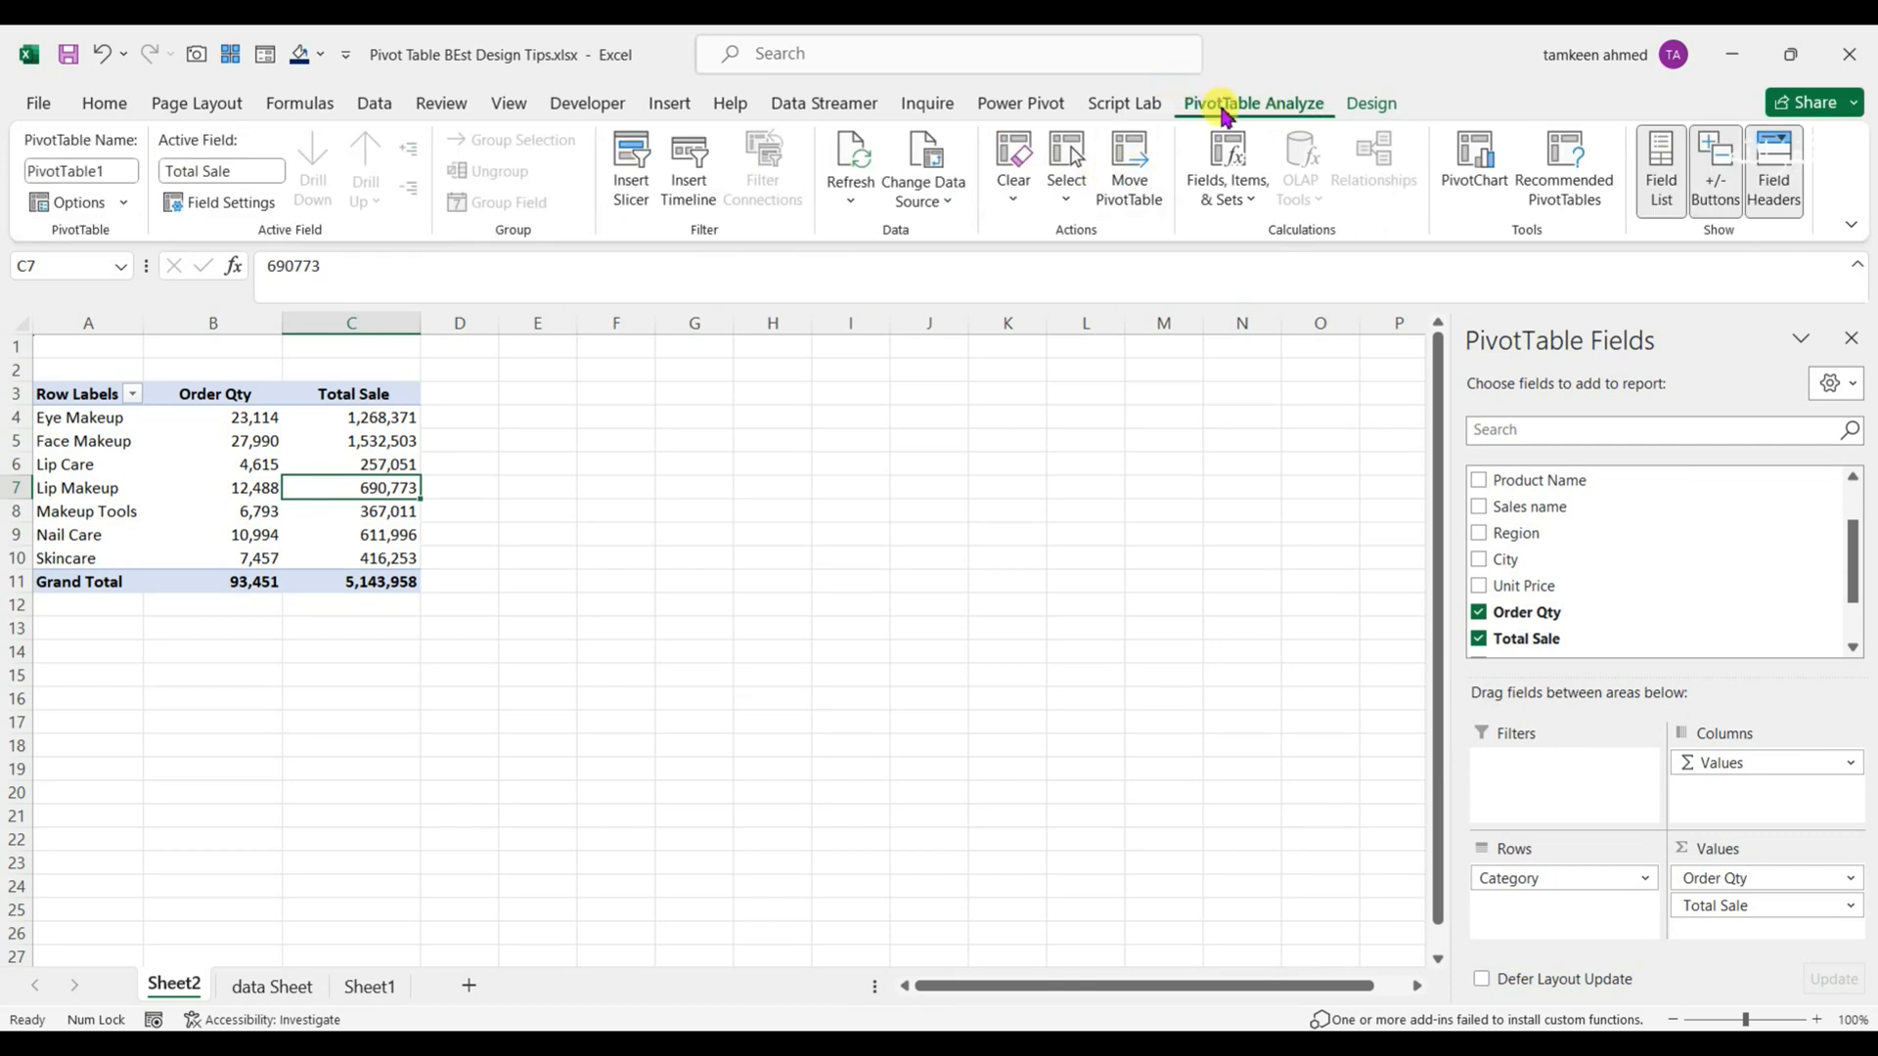
pyautogui.click(850, 181)
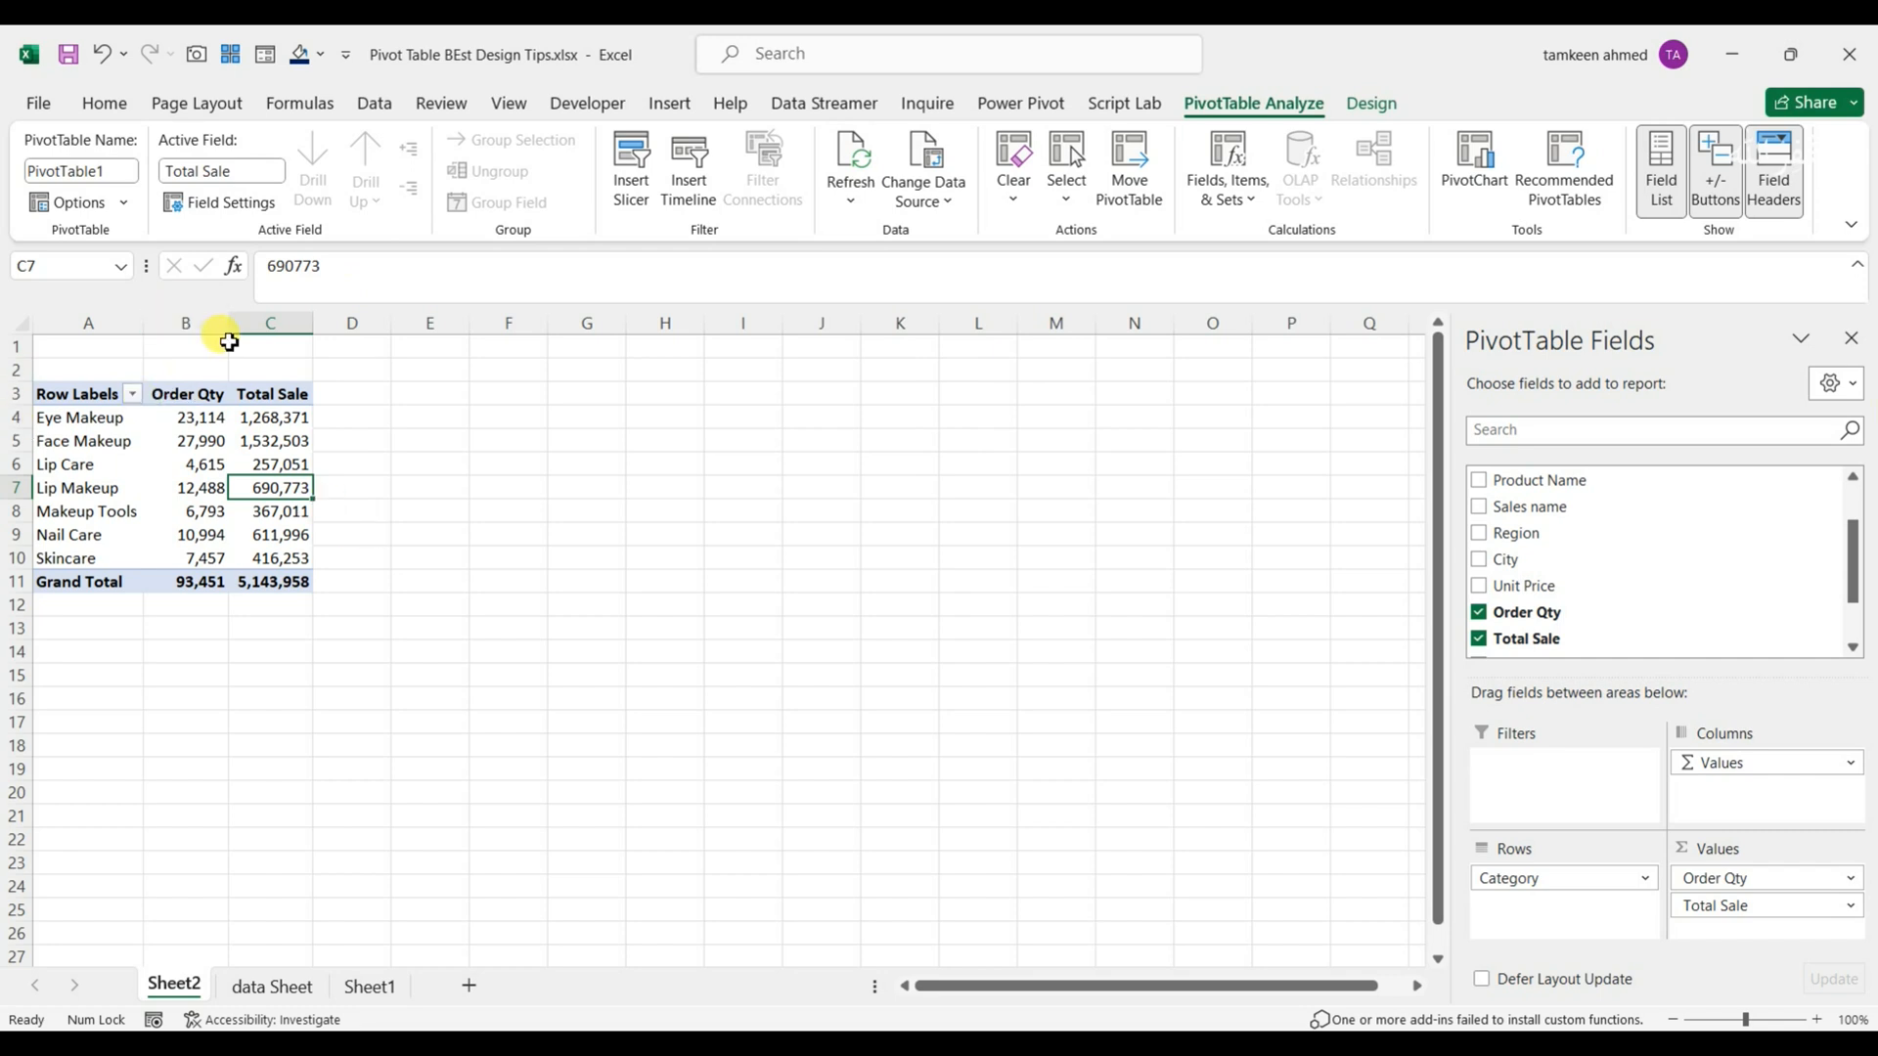
pyautogui.moveTo(230, 334); pyautogui.dragTo(543, 323)
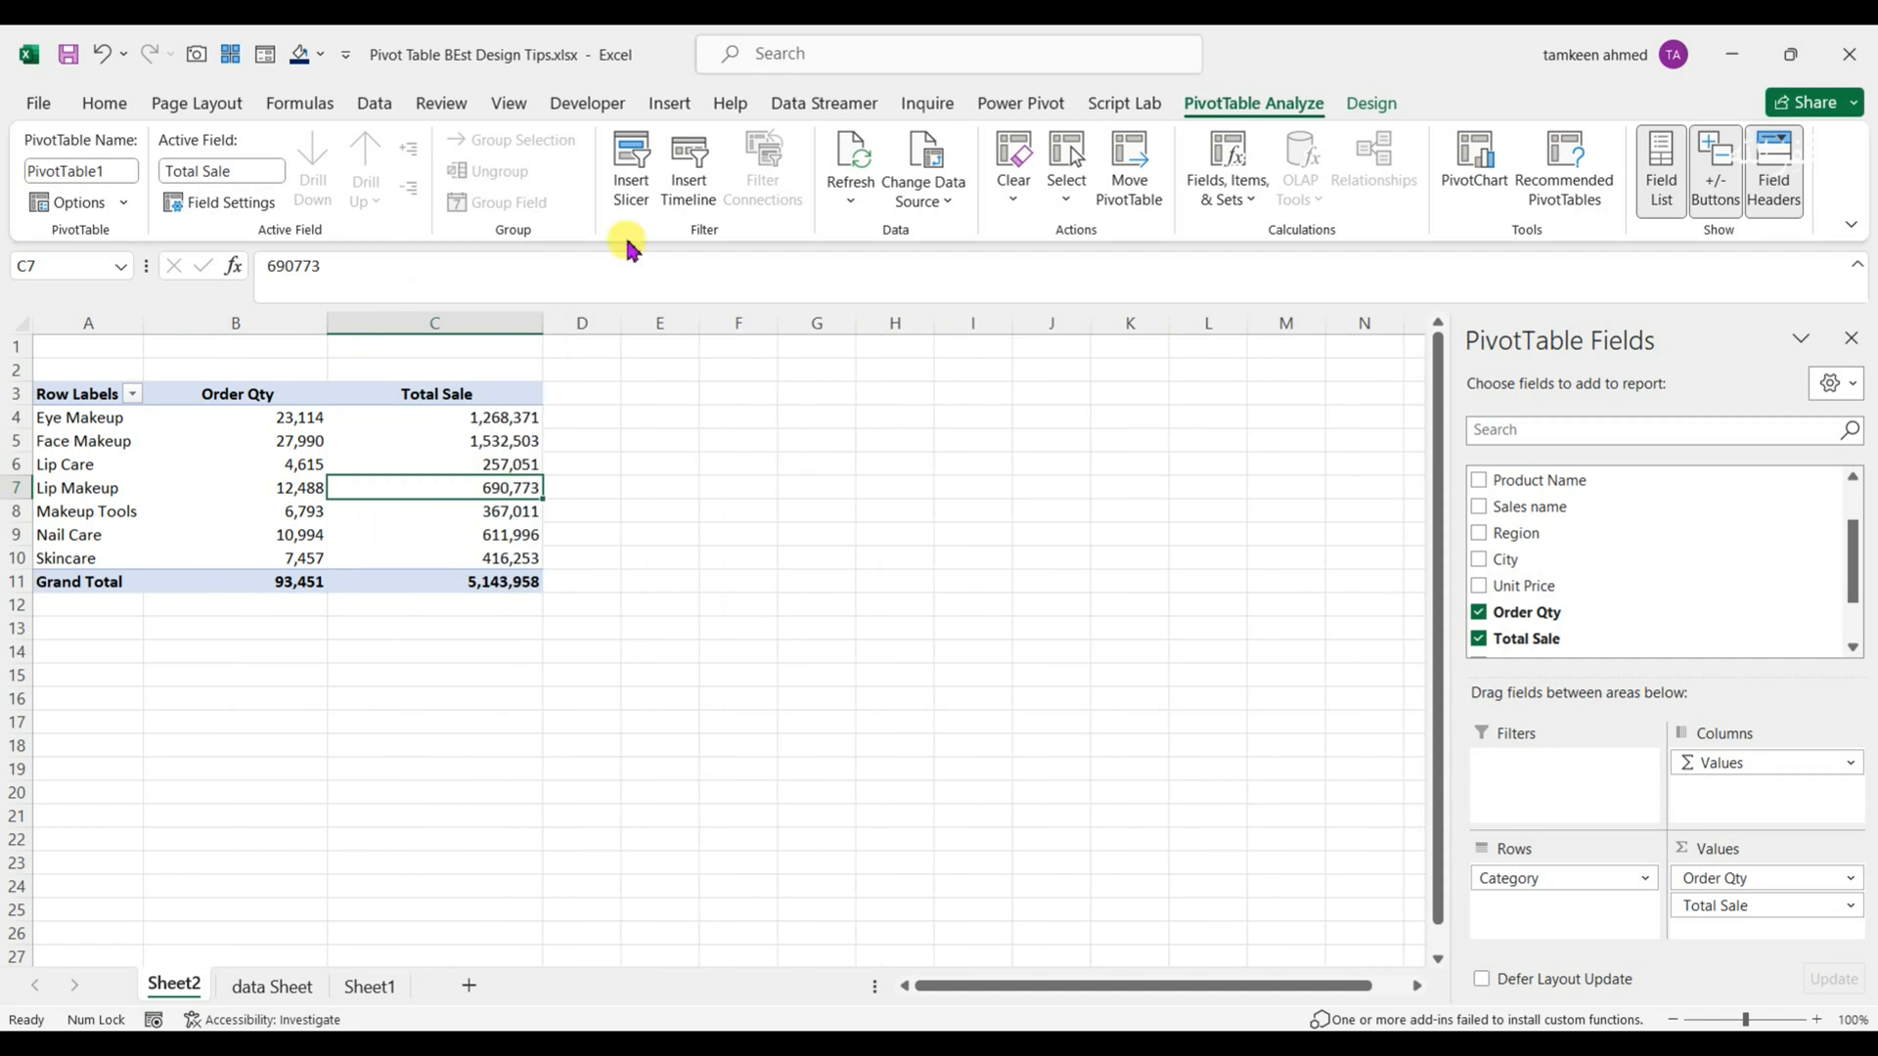
# Step: Refresh all of the workbook's PivotTable data
pyautogui.click(860, 174)
pyautogui.click(856, 200)
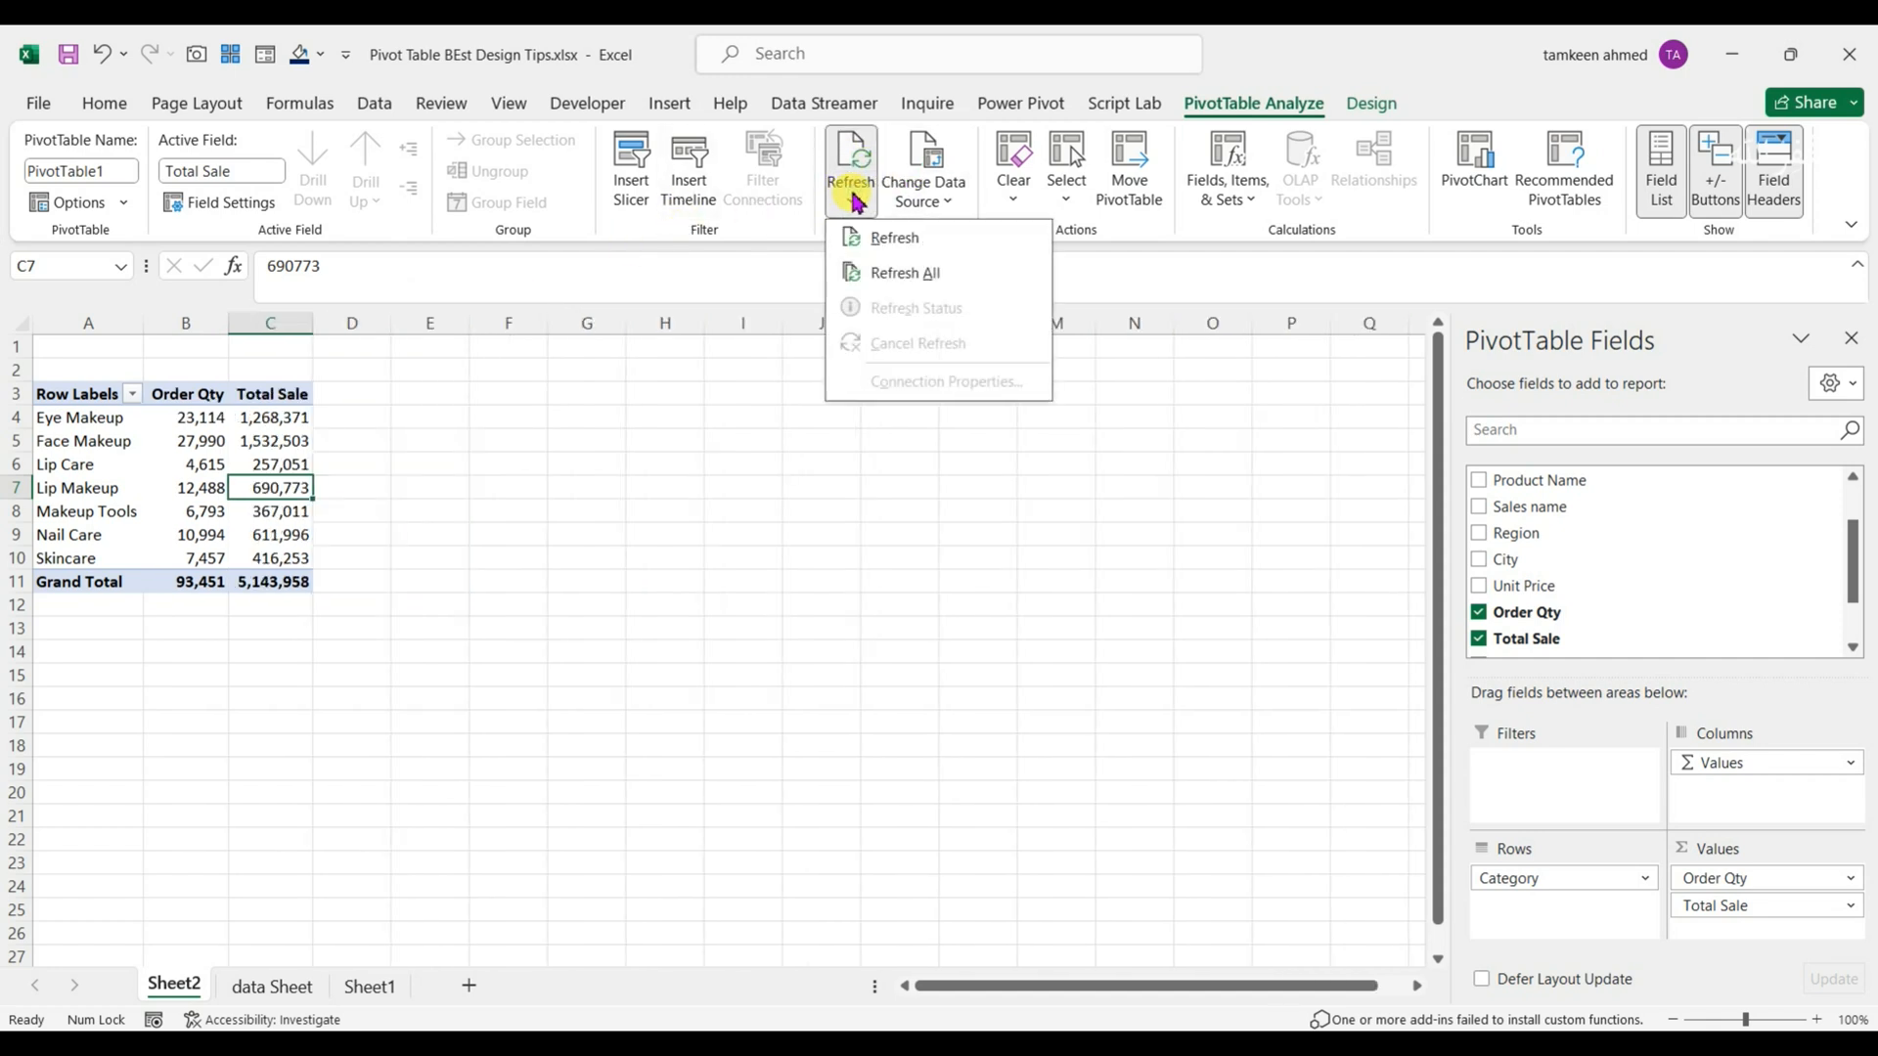
pyautogui.click(905, 272)
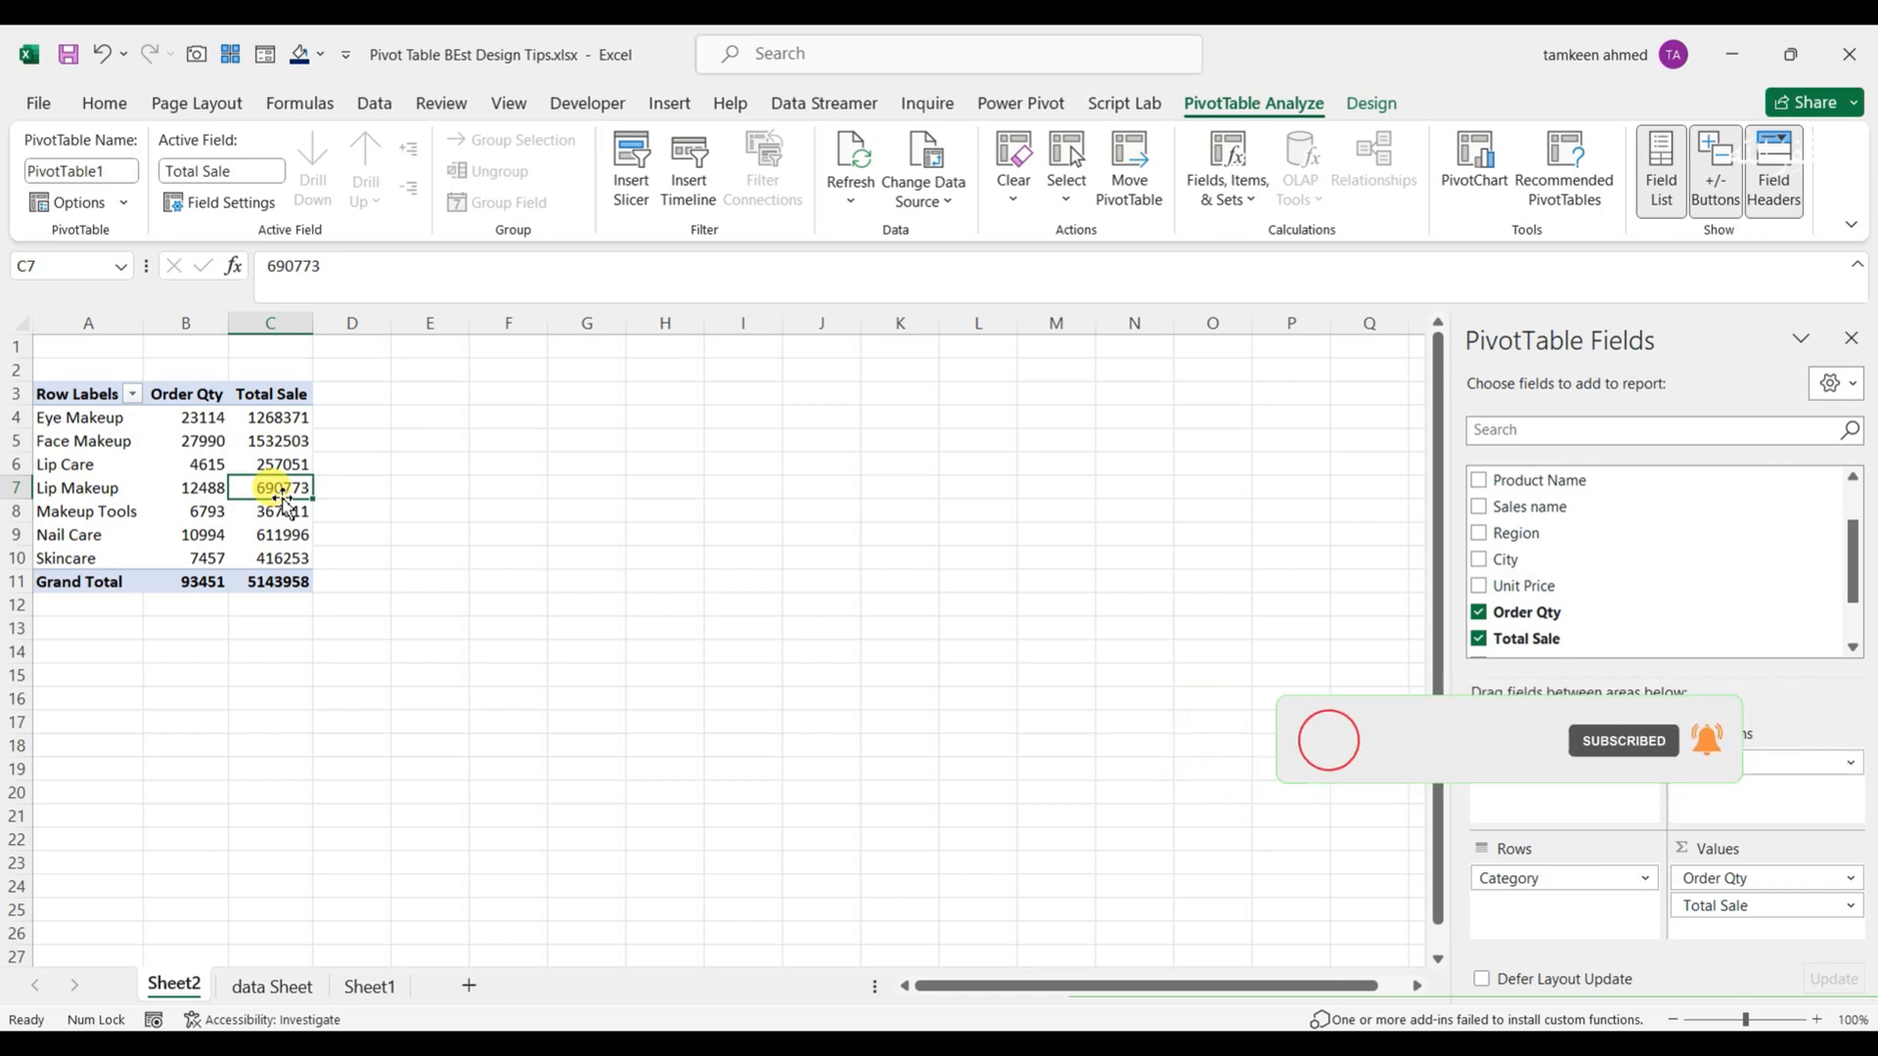
# Step: In the PivotTable options, turn off autofitting column widths on update and turn on preserving cell formatting on update
pyautogui.moveTo(280, 492)
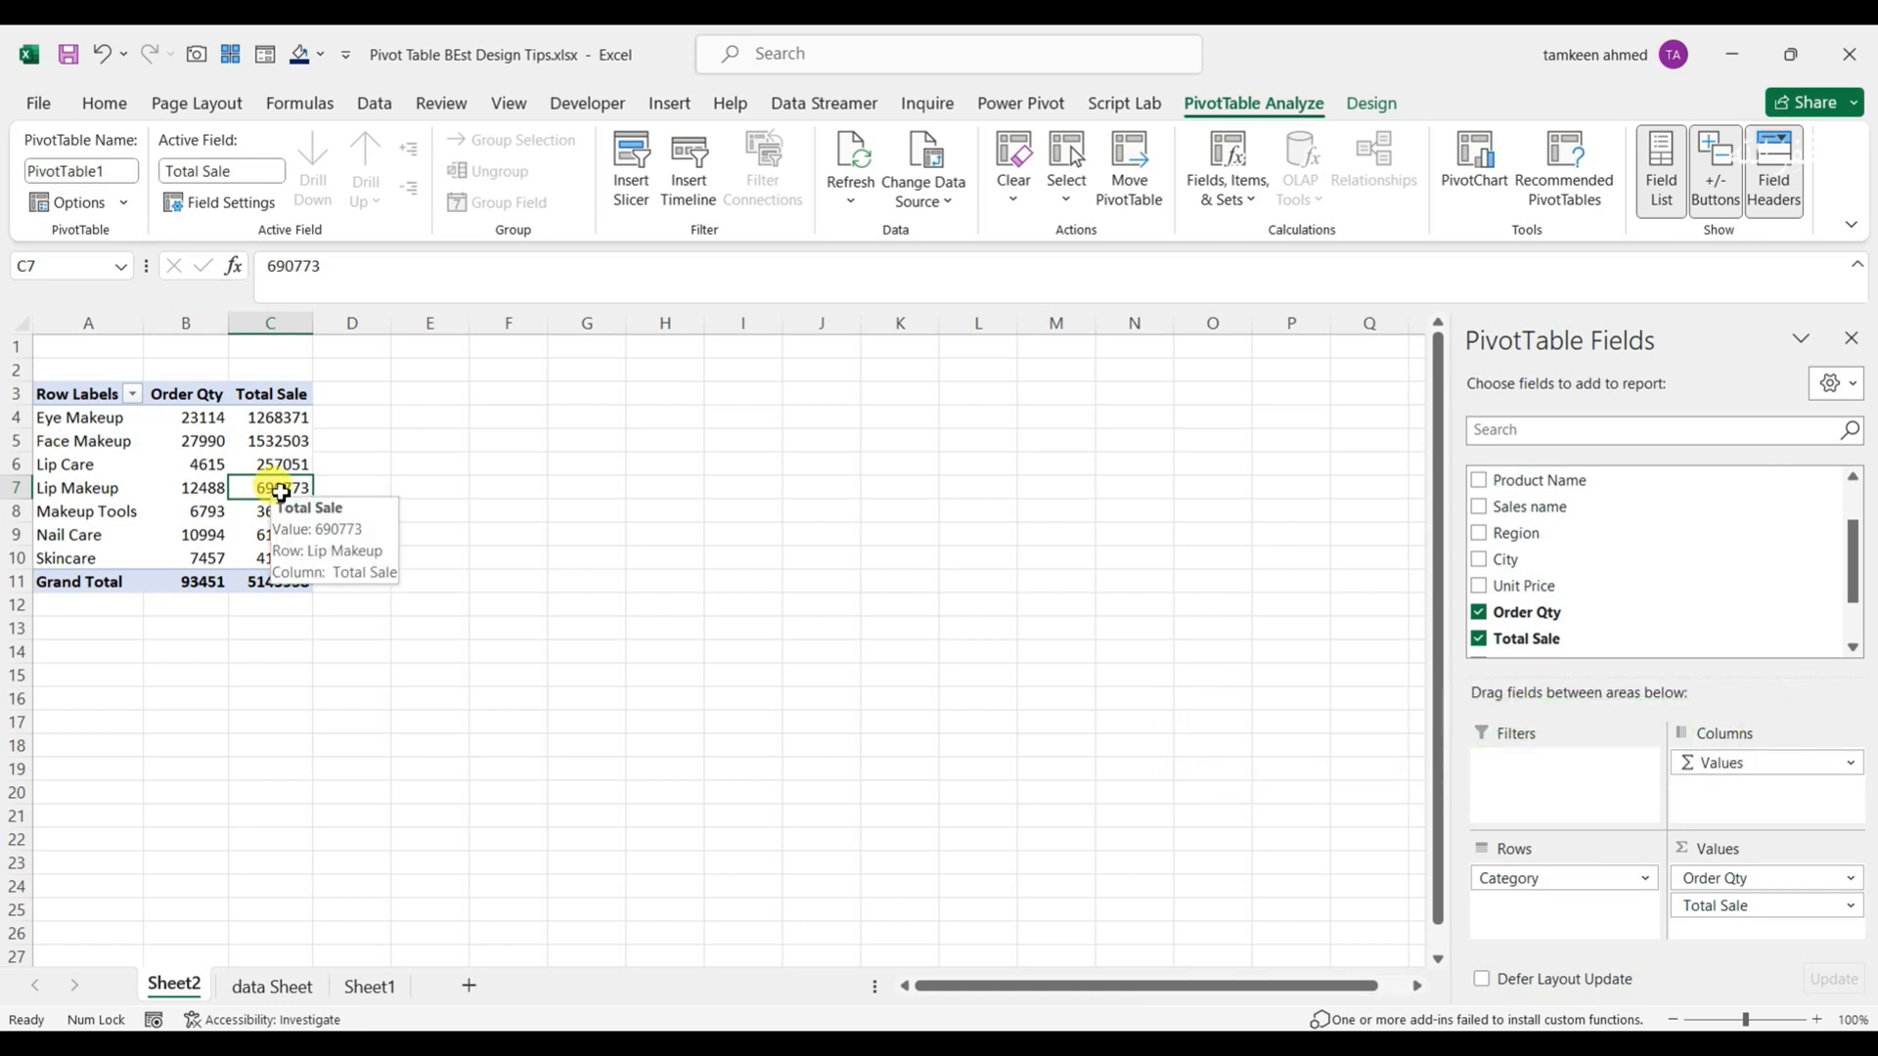
pyautogui.rightClick(281, 492)
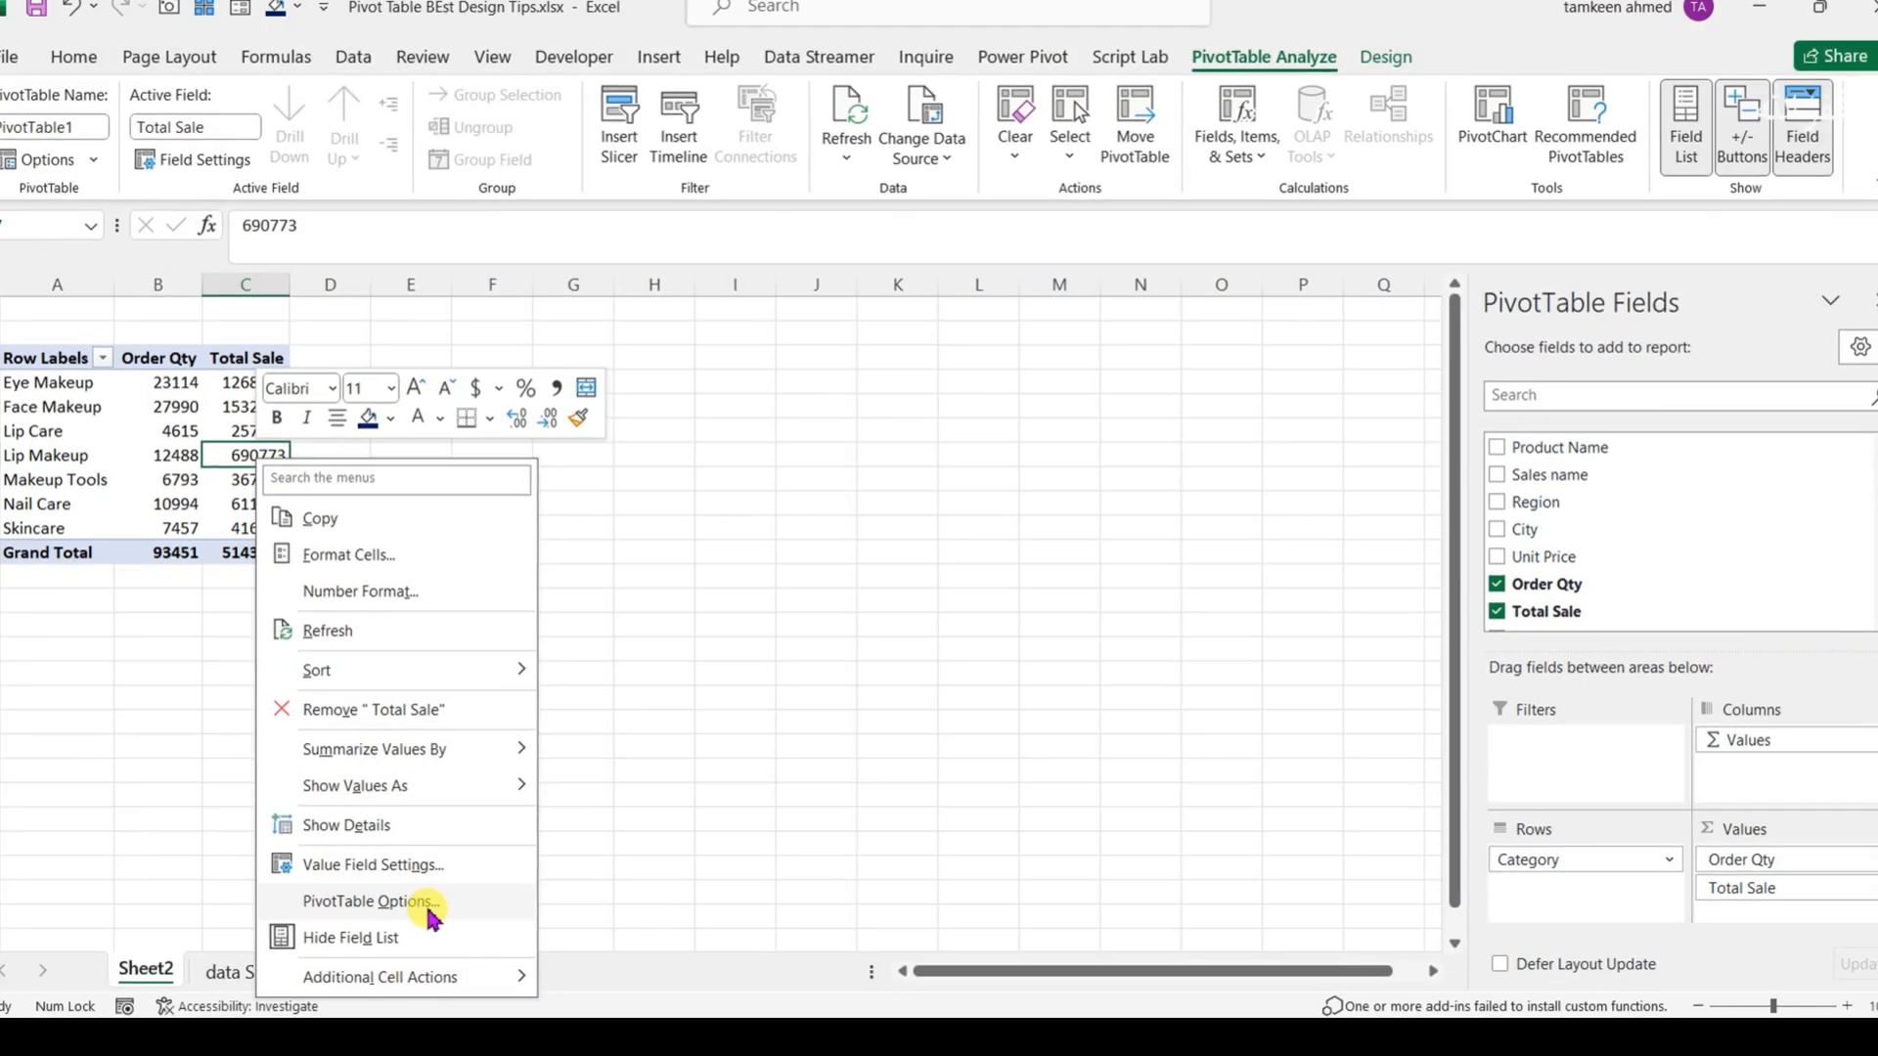
pyautogui.click(301, 794)
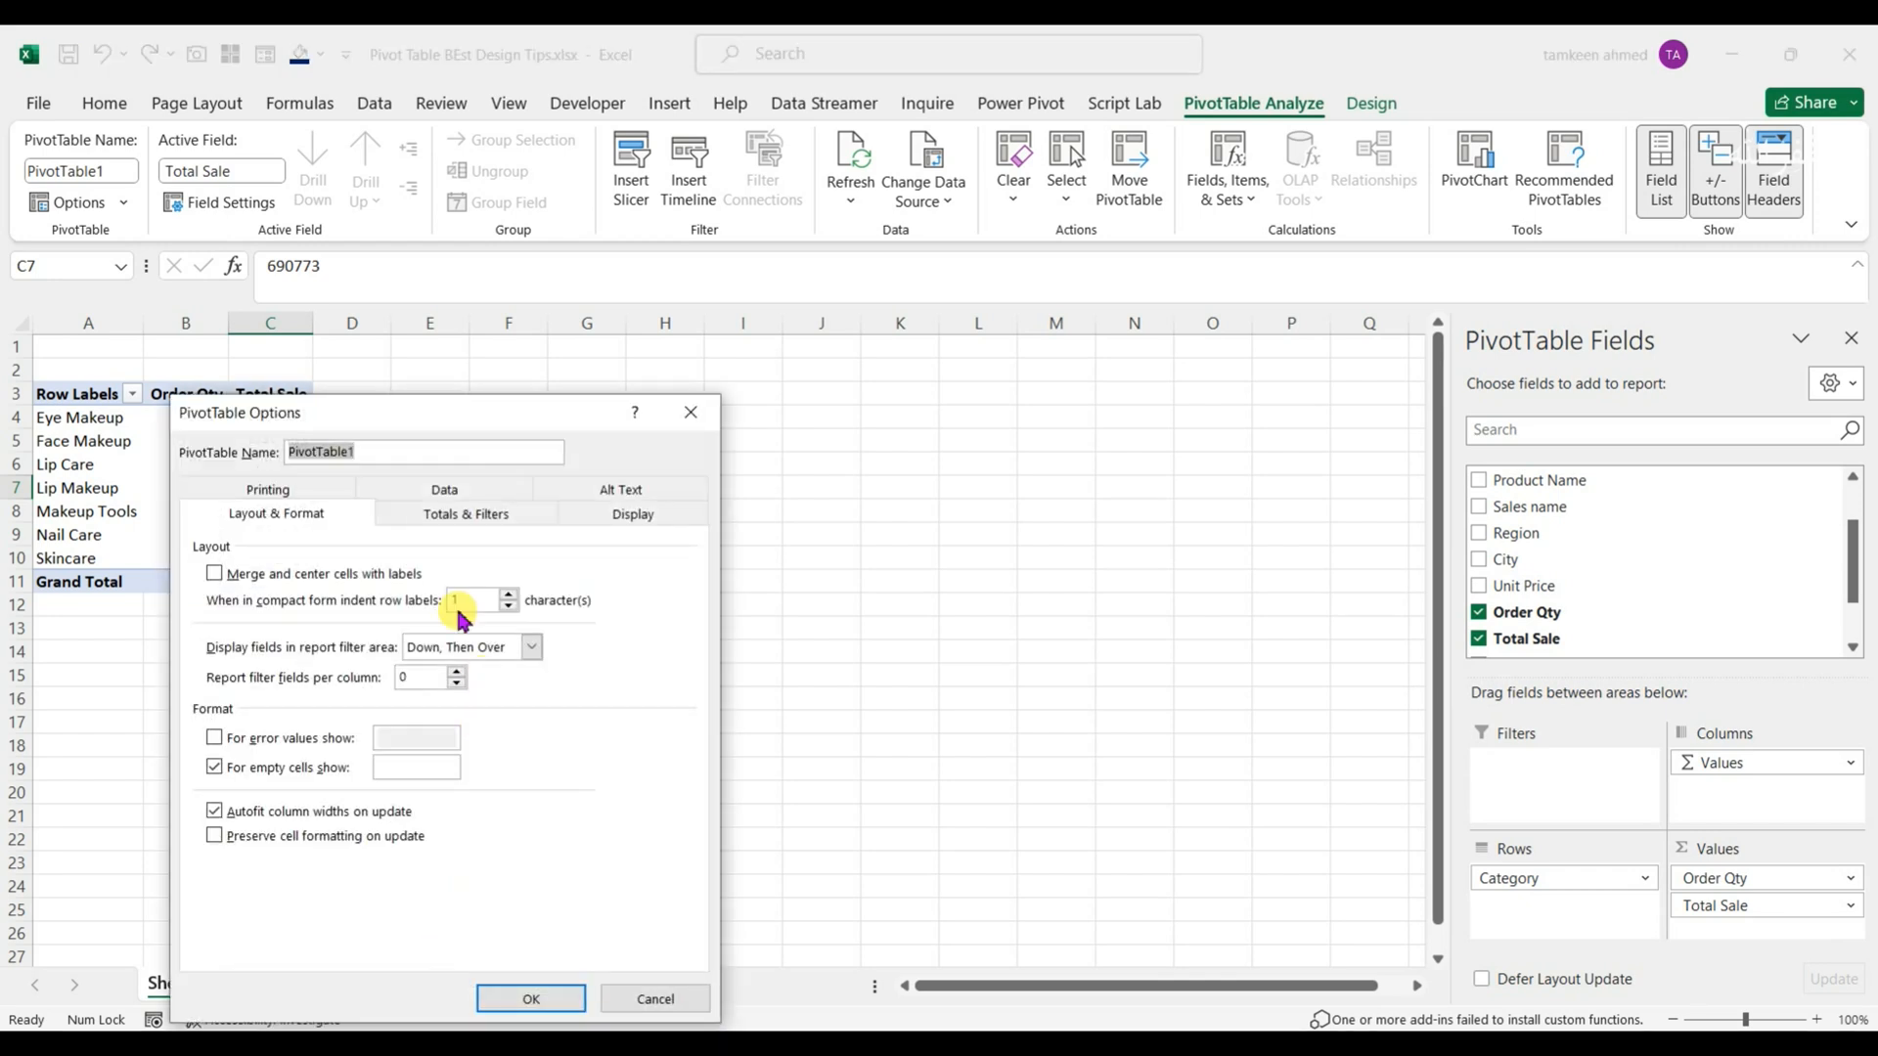
pyautogui.moveTo(473, 431); pyautogui.dragTo(582, 339)
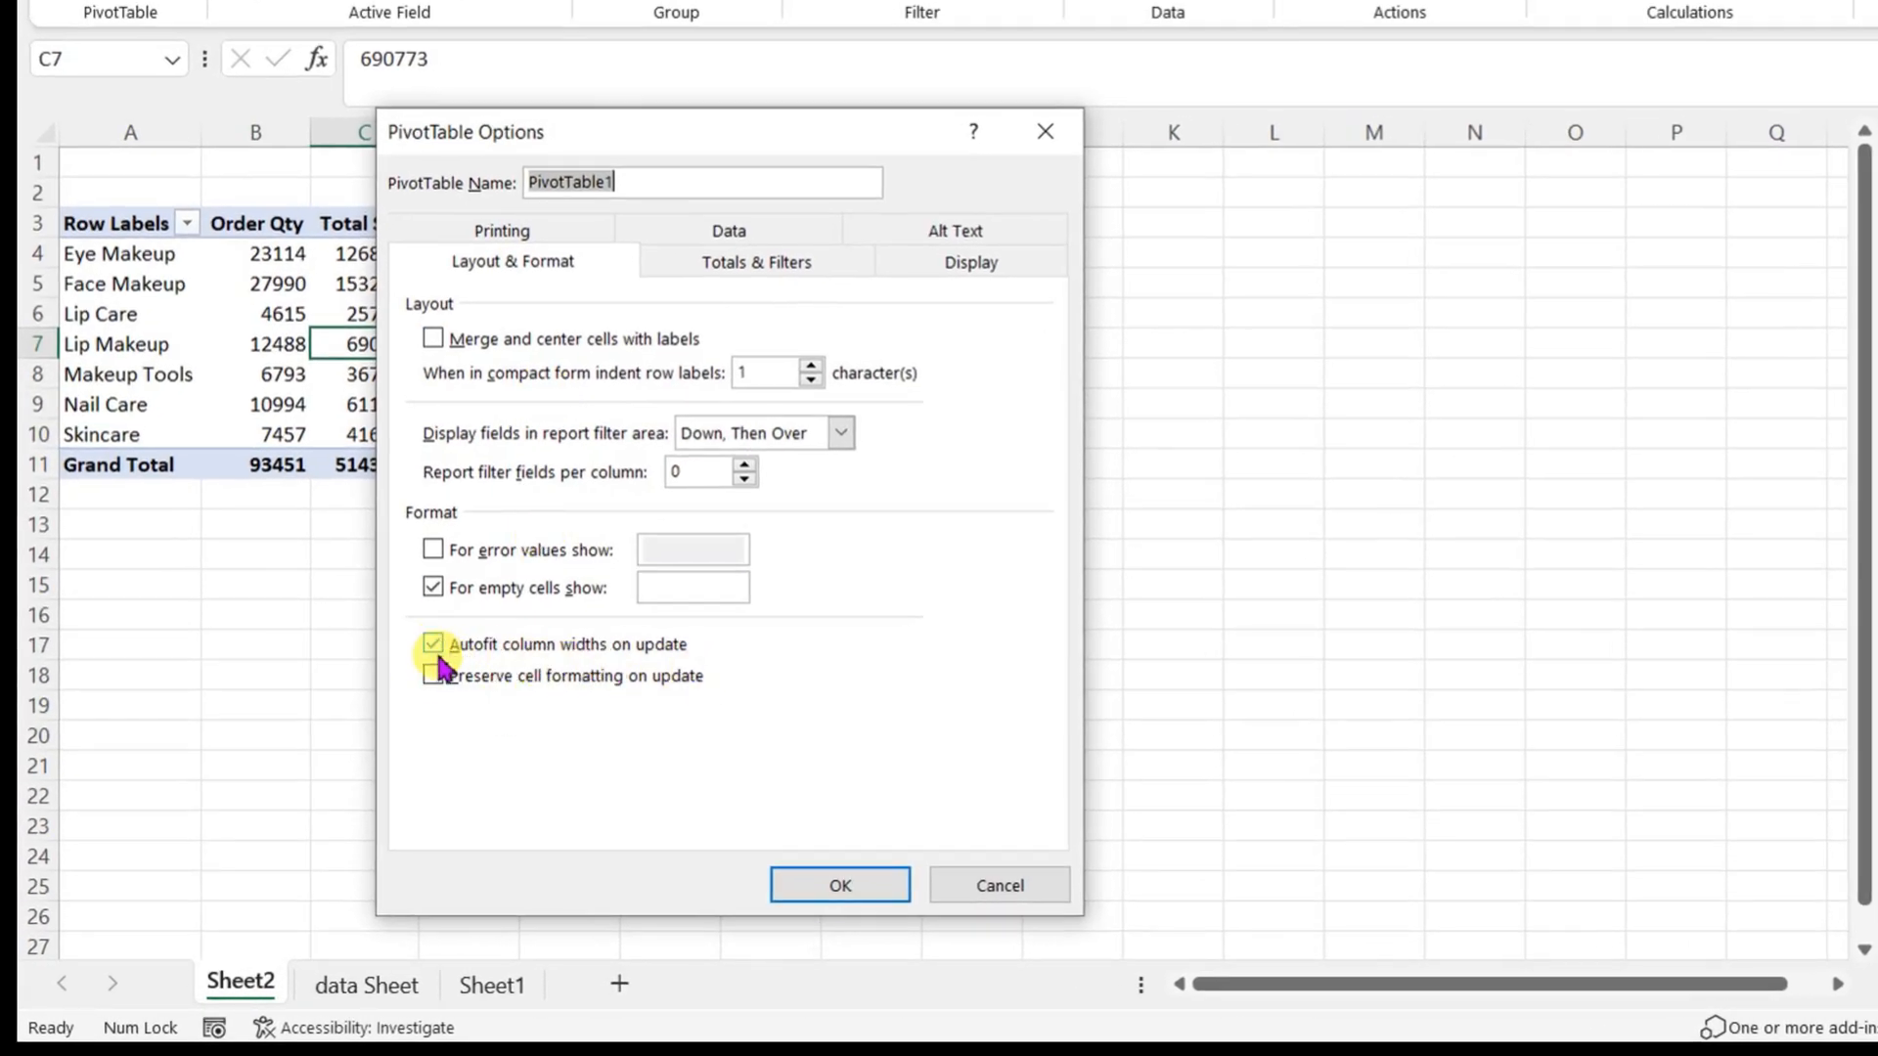
pyautogui.click(432, 646)
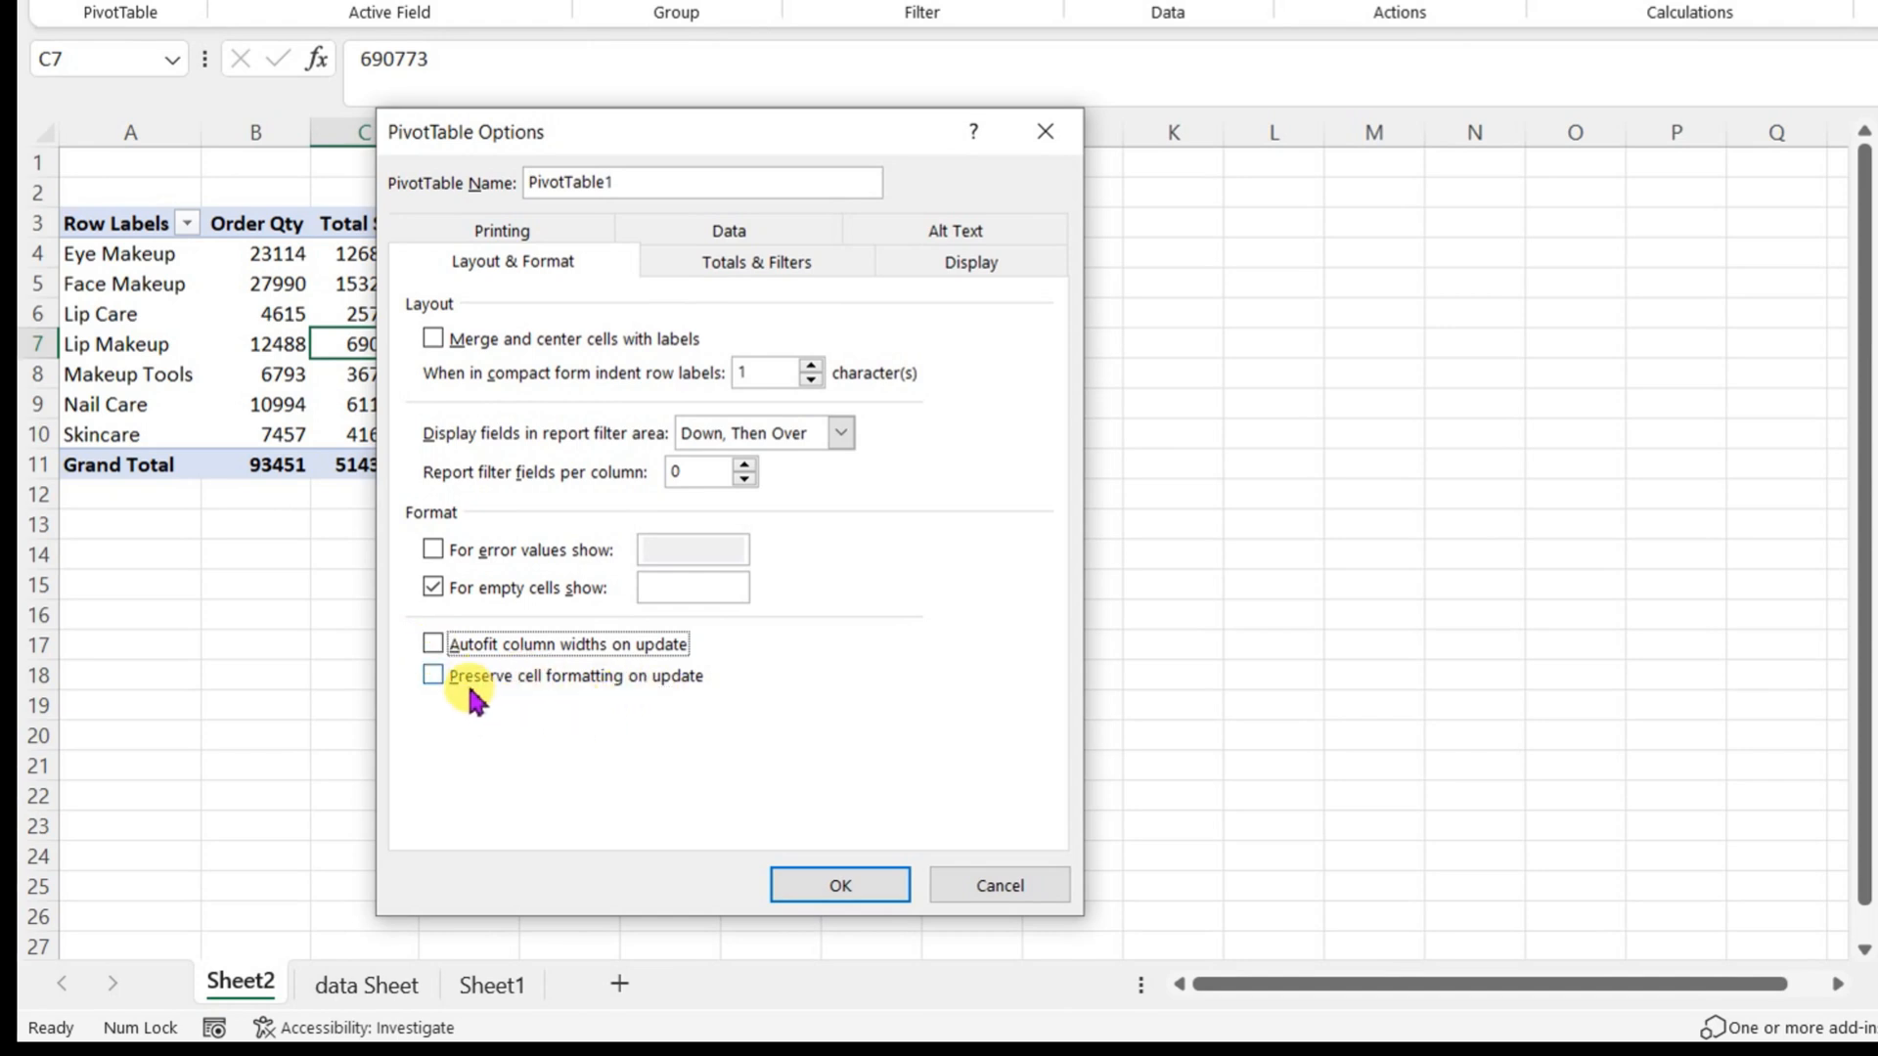
pyautogui.click(432, 675)
pyautogui.click(432, 675)
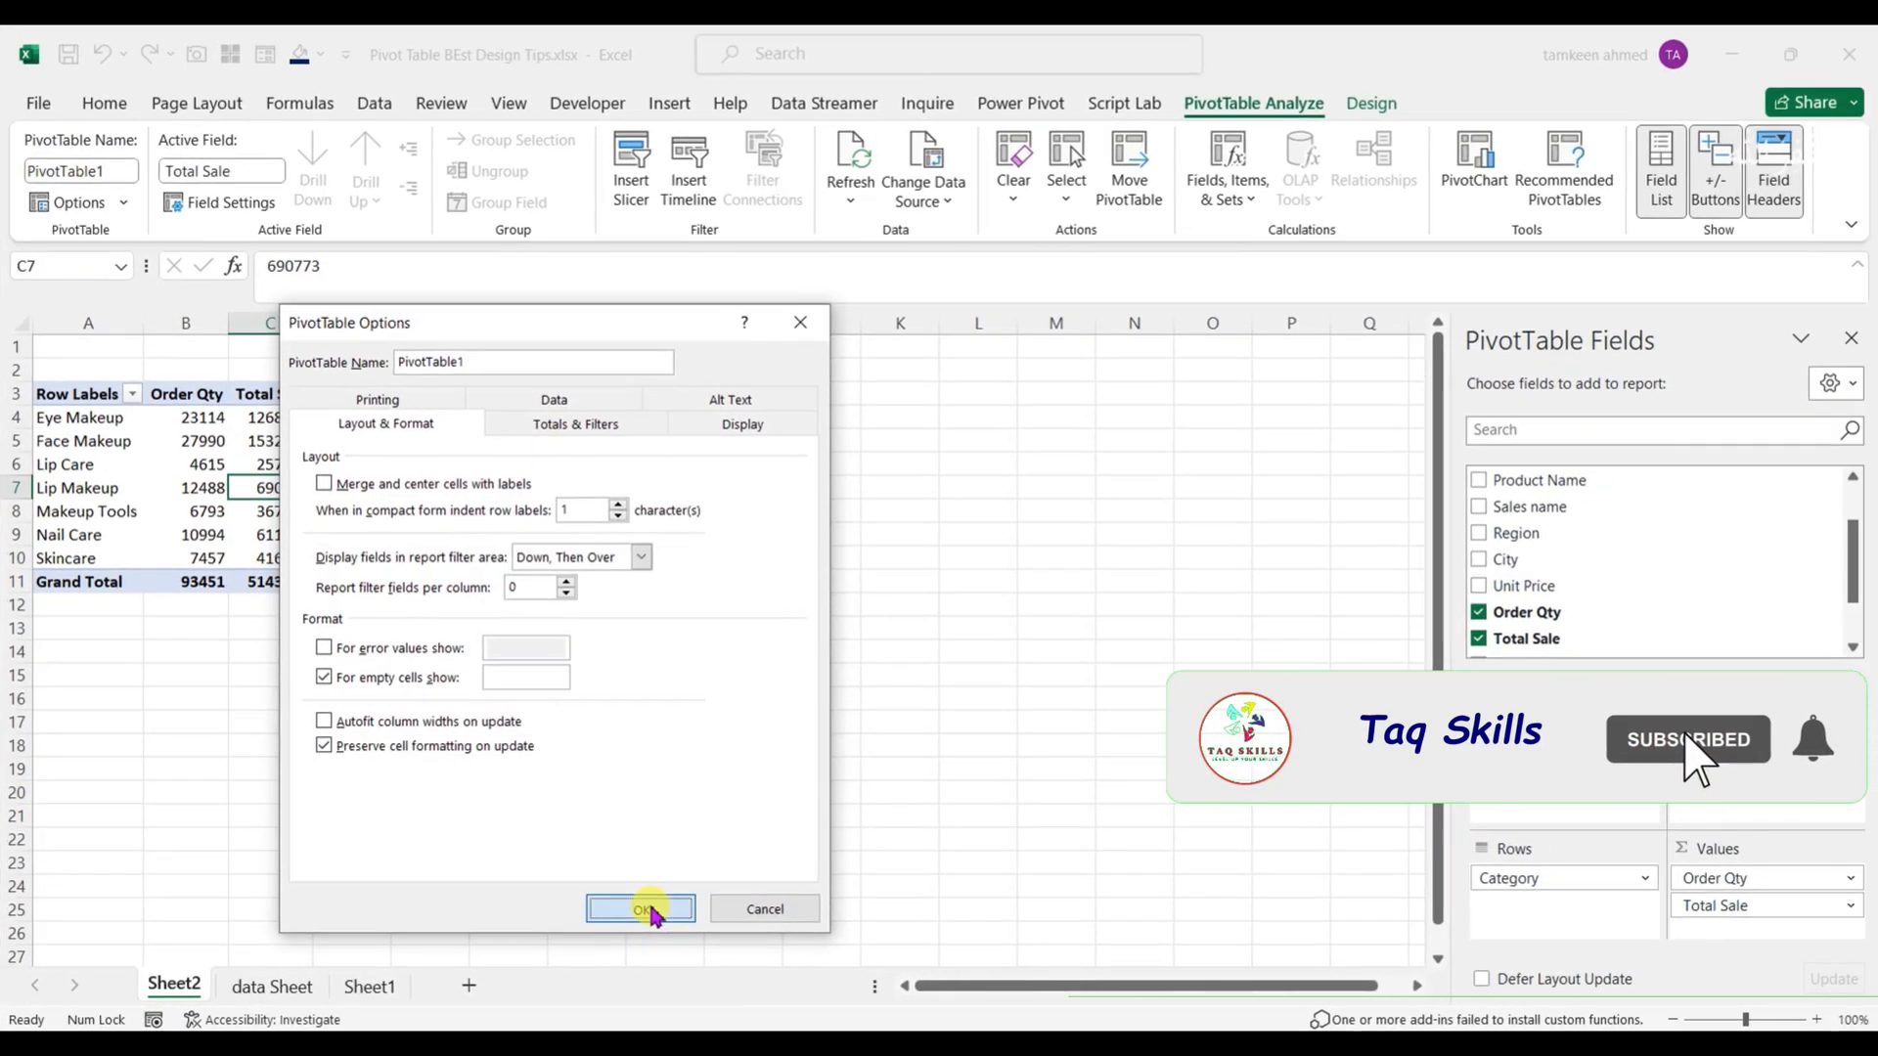
pyautogui.click(787, 891)
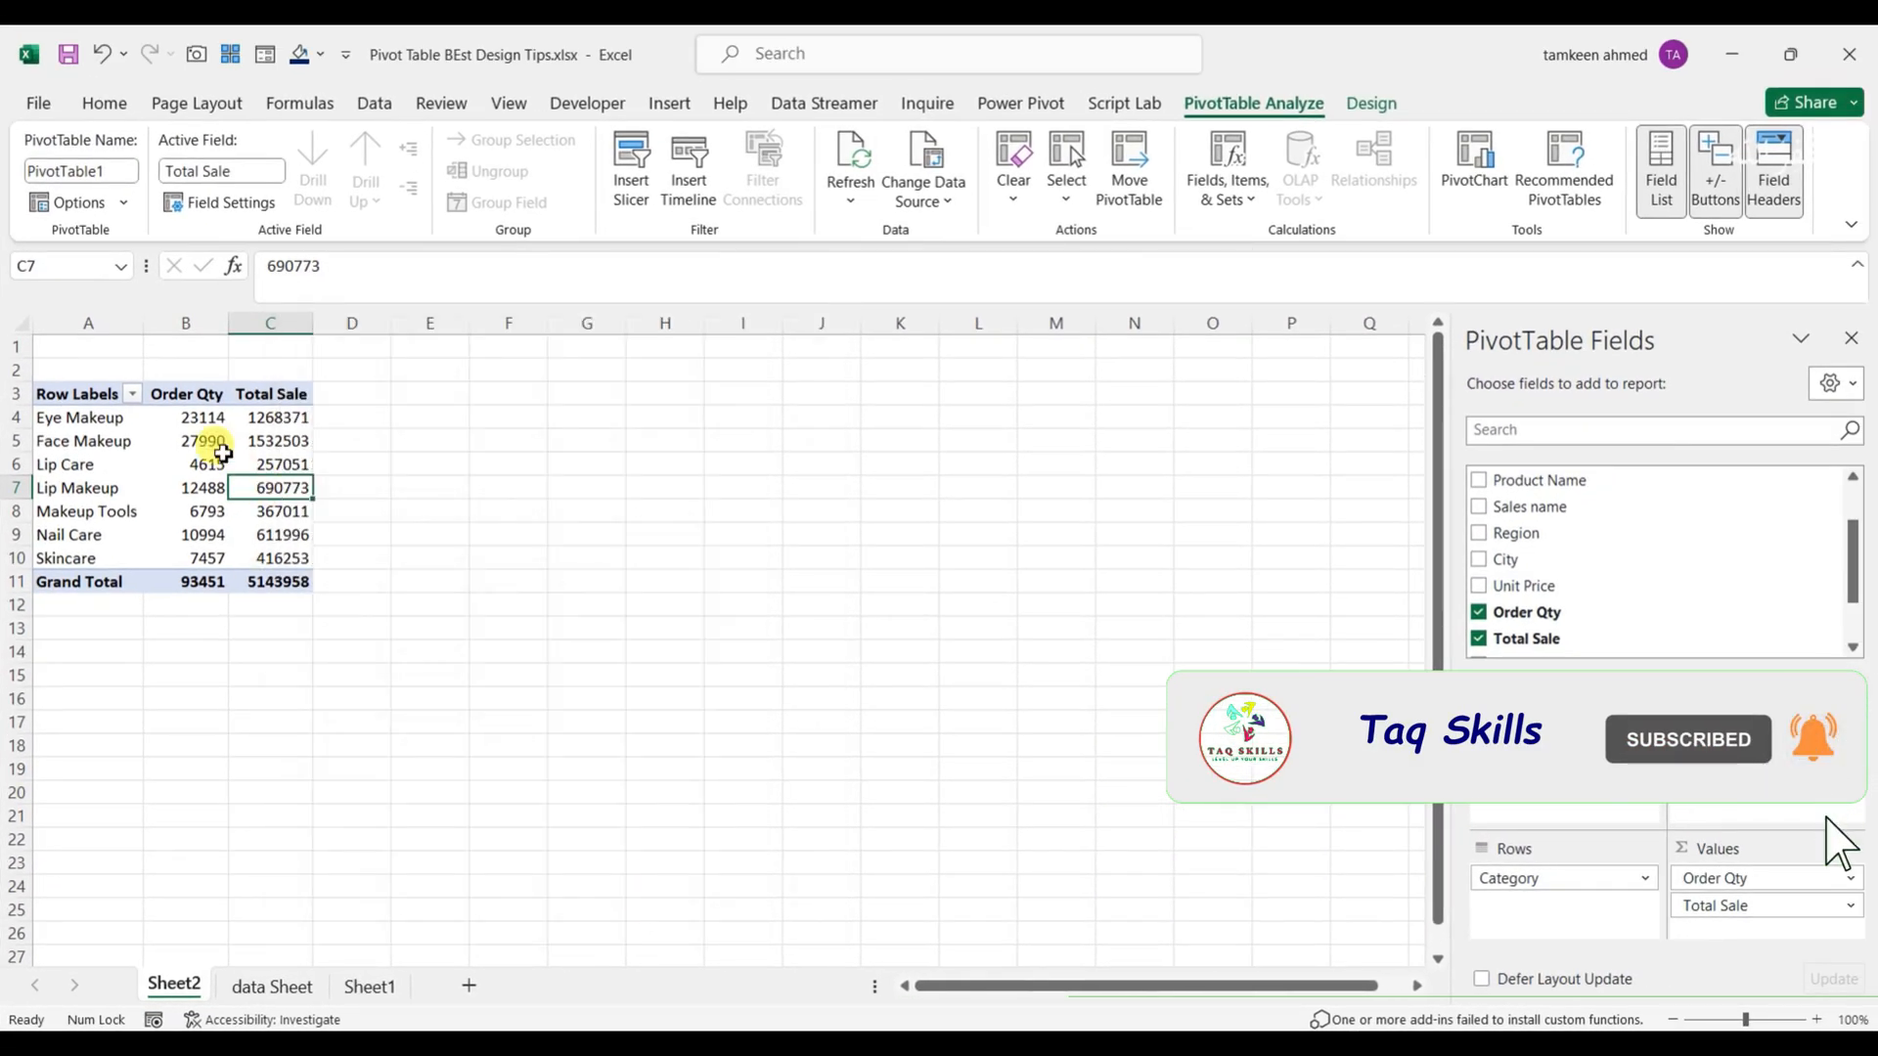
# Step: Format the category values in B4:C10 as Number with a thousands separator and zero decimal places
pyautogui.moveTo(176, 419); pyautogui.dragTo(276, 559)
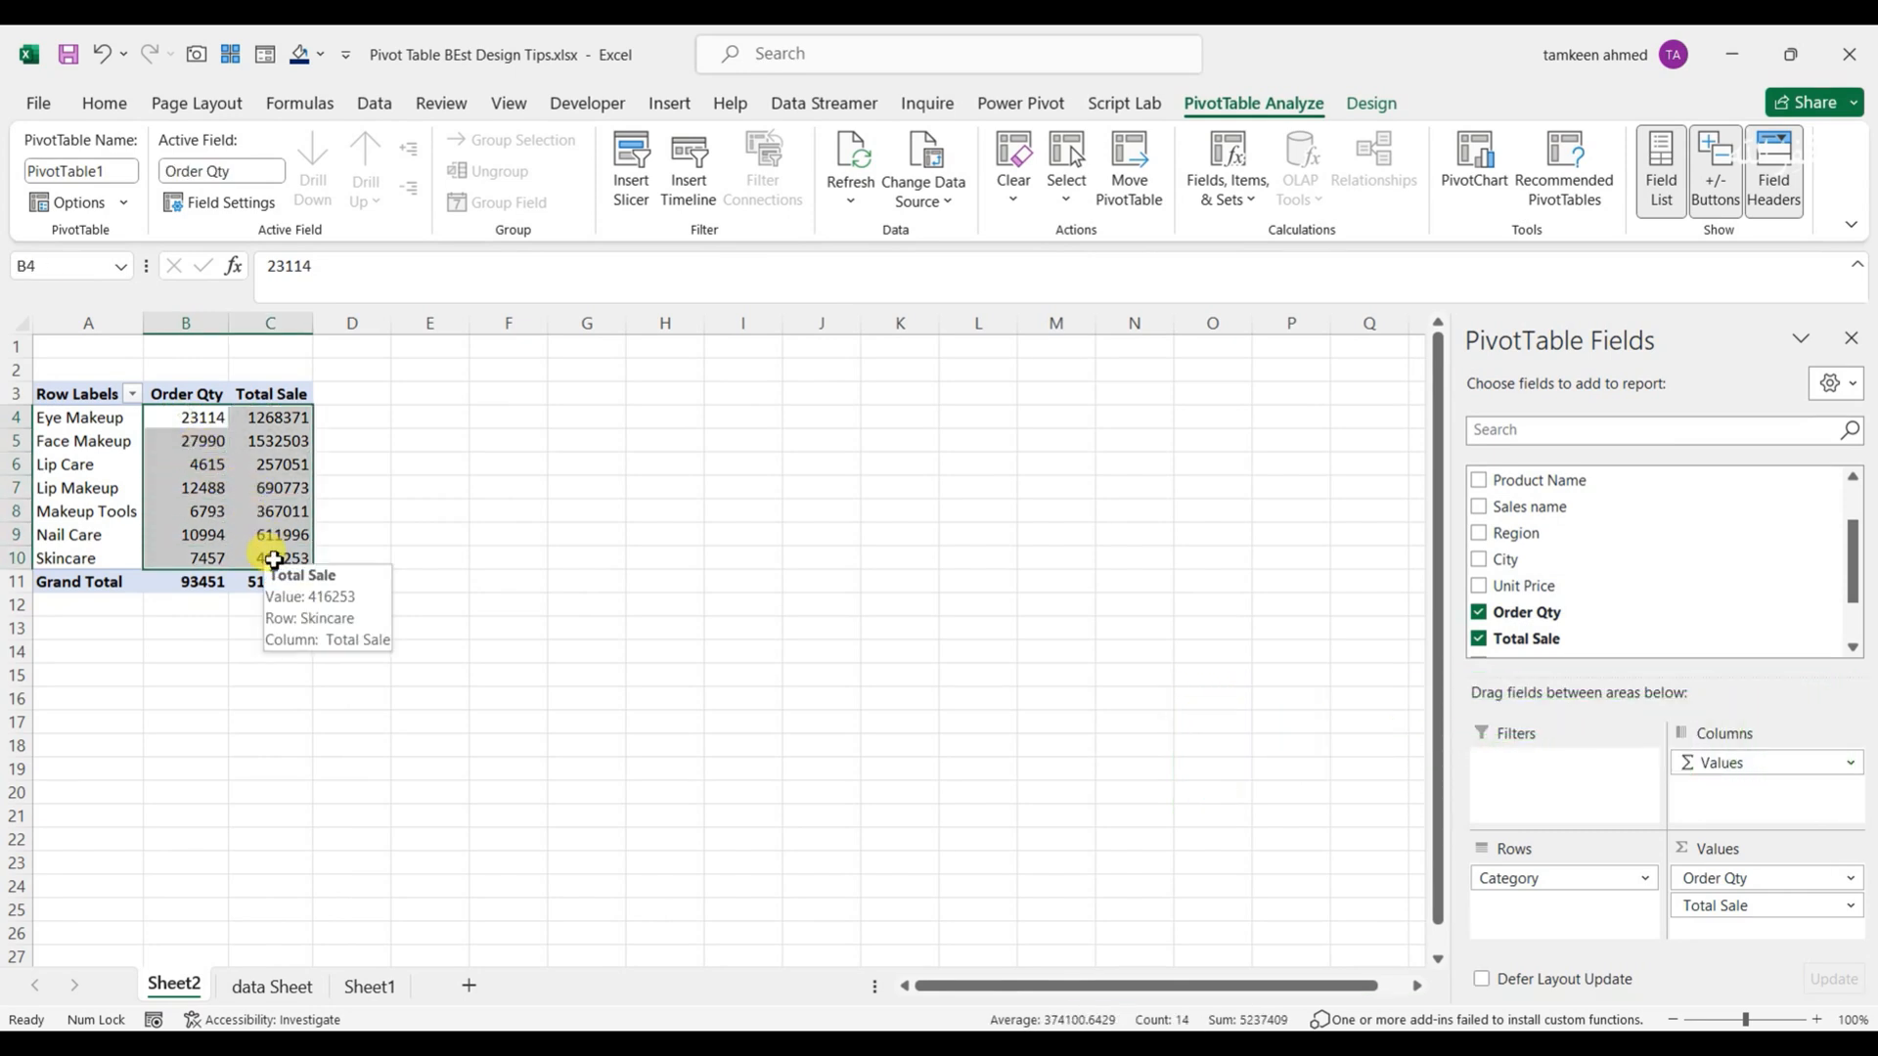
pyautogui.hotkey('ctrl', '1')
pyautogui.click(540, 472)
pyautogui.click(717, 538)
pyautogui.click(868, 516)
pyautogui.click(868, 515)
pyautogui.click(956, 930)
# Step: Center the Order Qty and Total Sale headers and widen their columns
pyautogui.moveTo(167, 390); pyautogui.dragTo(188, 396)
pyautogui.click(105, 103)
pyautogui.click(477, 188)
pyautogui.click(353, 465)
pyautogui.moveTo(228, 323); pyautogui.dragTo(427, 323)
pyautogui.click(241, 492)
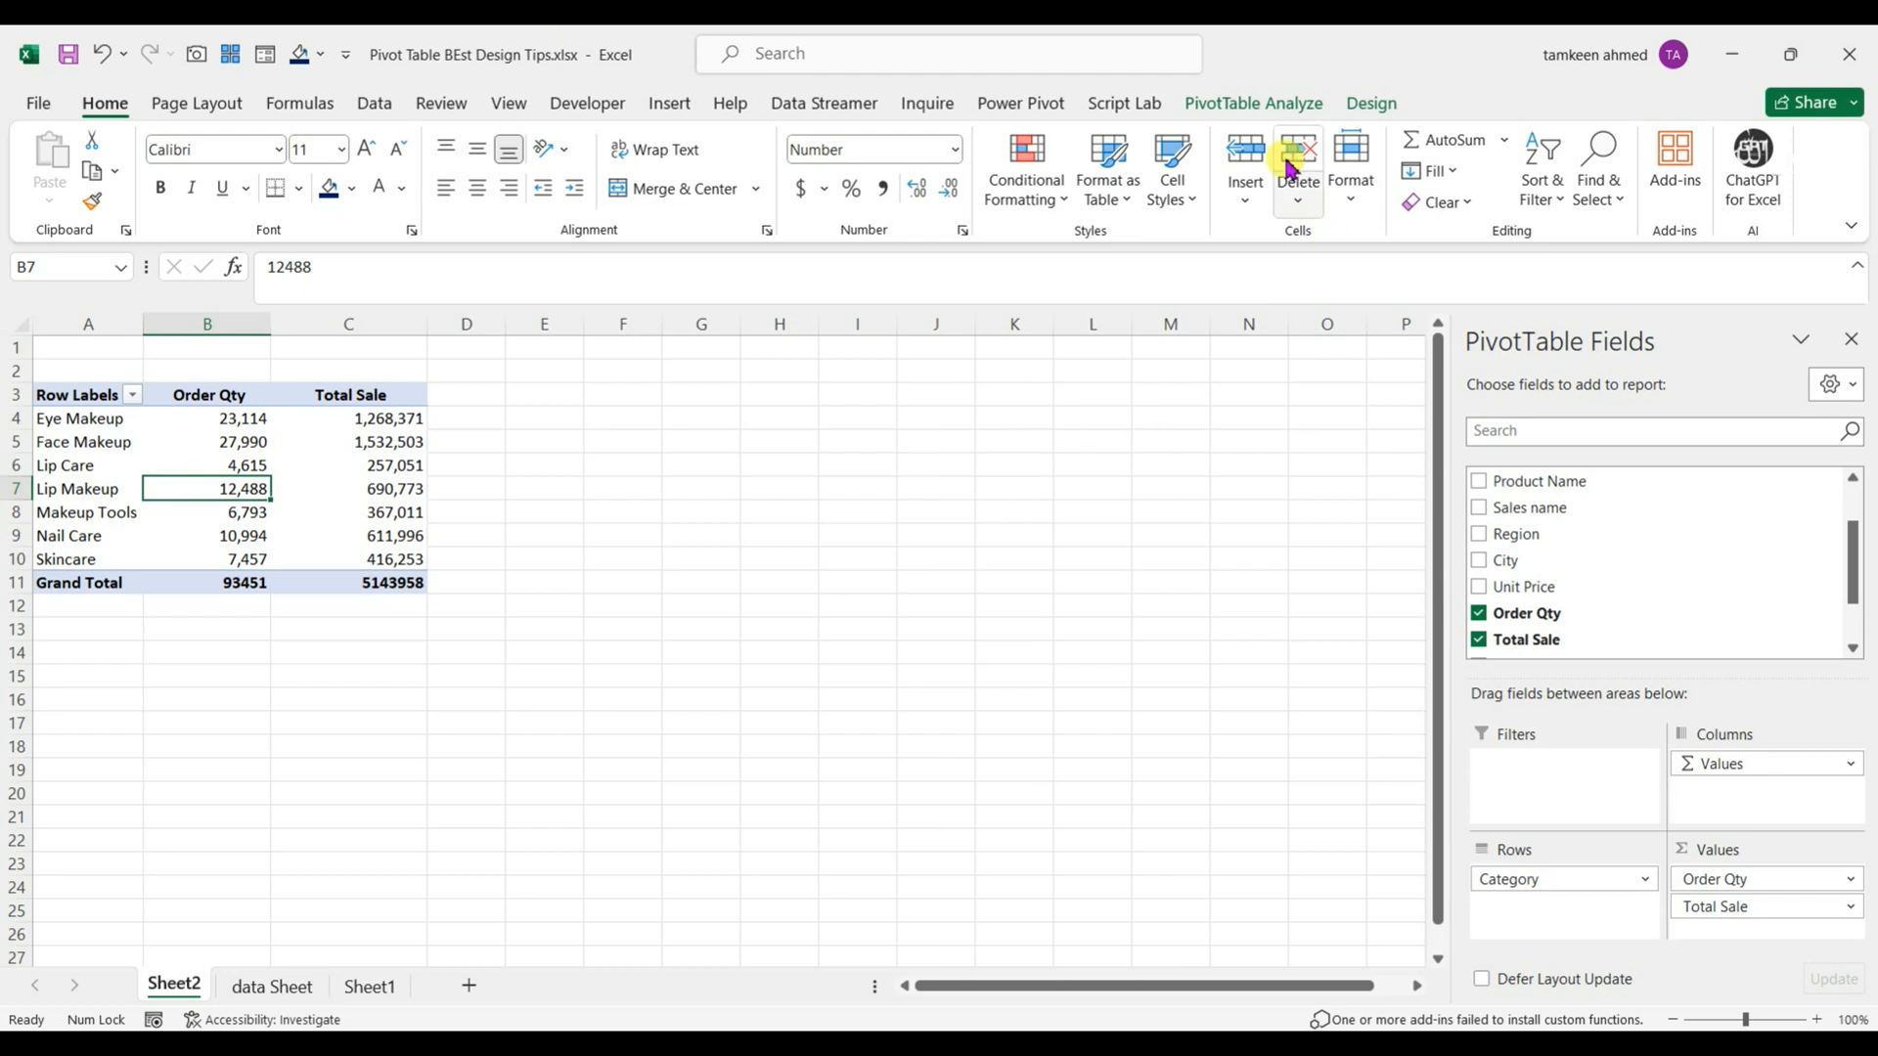
pyautogui.click(1256, 101)
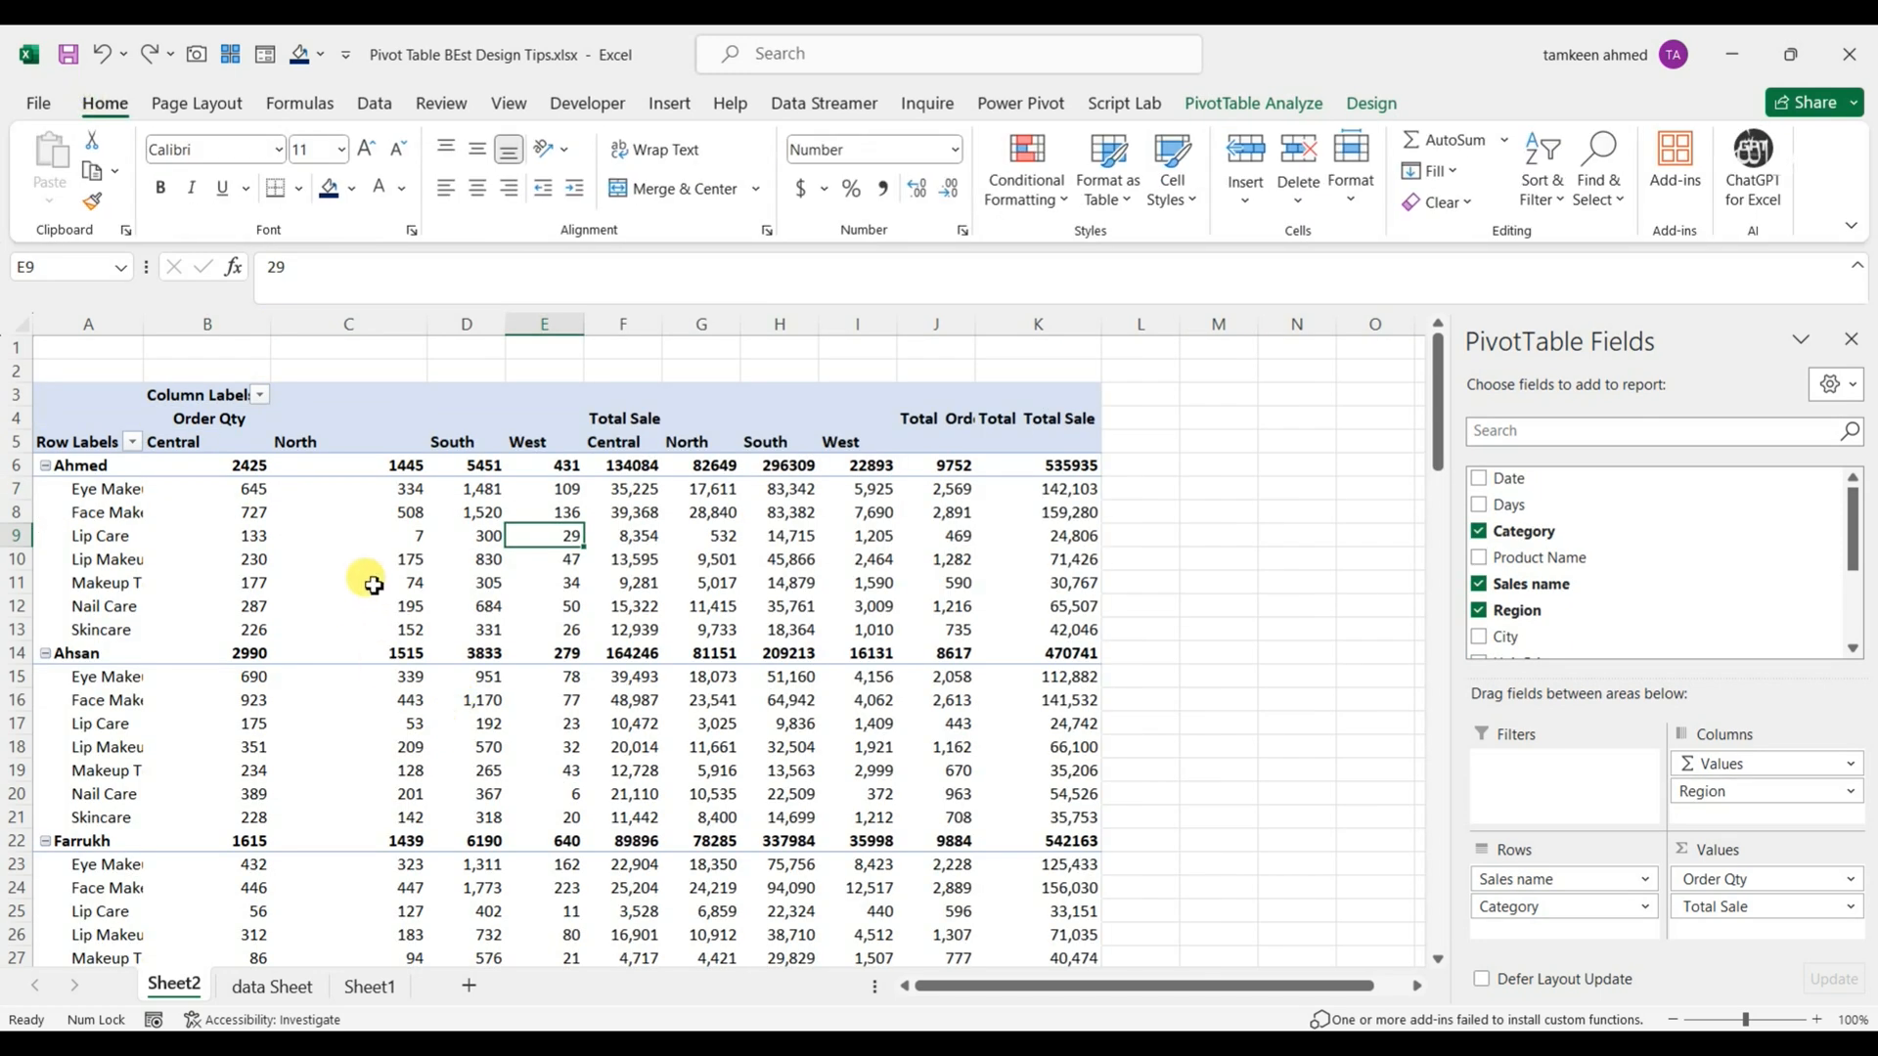
# Step: Look through the expanded PivotTable to examine how the salesperson groups, categories and regional columns are laid out
pyautogui.click(374, 585)
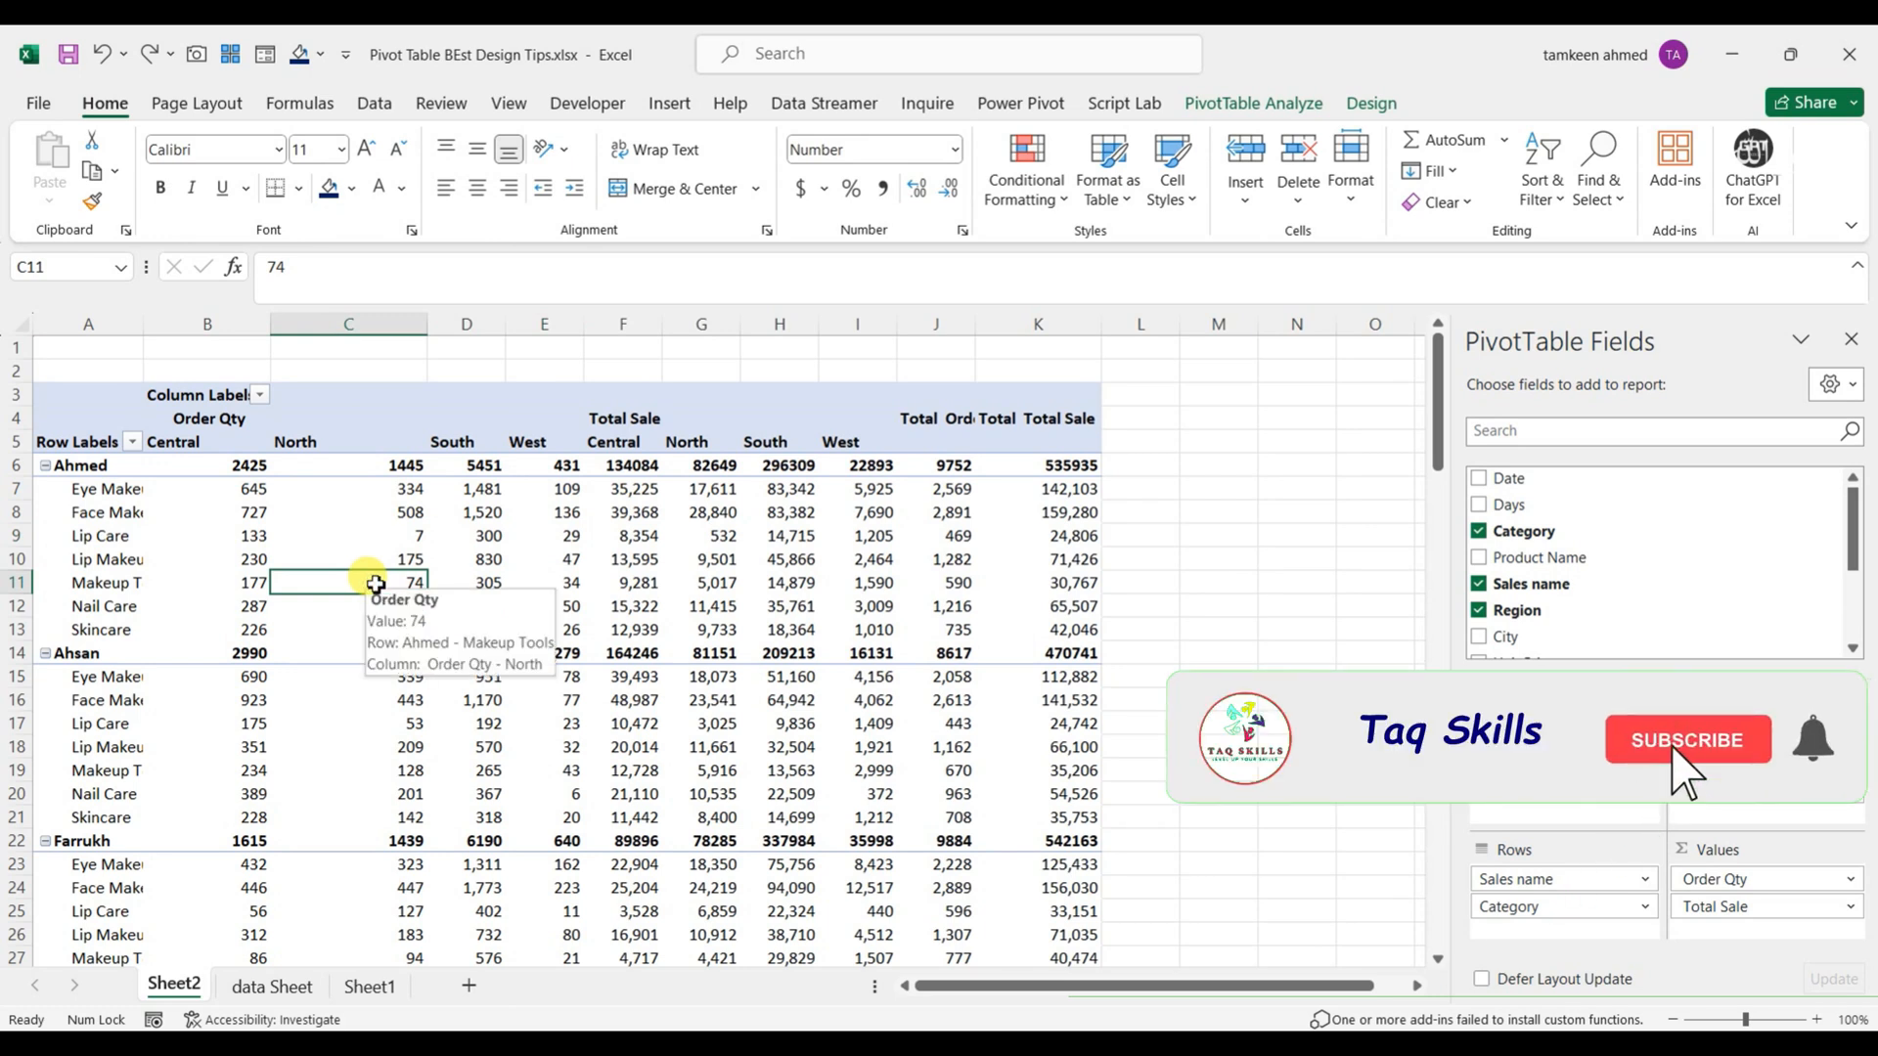
pyautogui.press('Down')
pyautogui.press('Down')
pyautogui.press('Down')
pyautogui.press('Down')
pyautogui.press('Down')
pyautogui.press('Down')
pyautogui.press('Down')
pyautogui.press('Down')
pyautogui.press('Down')
pyautogui.press('Down')
pyautogui.press('Down')
pyautogui.press('Down')
pyautogui.press('Down')
pyautogui.press('Down')
pyautogui.press('Down')
pyautogui.press('Down')
pyautogui.press('Down')
pyautogui.press('Down')
pyautogui.press('Down')
pyautogui.press('Down')
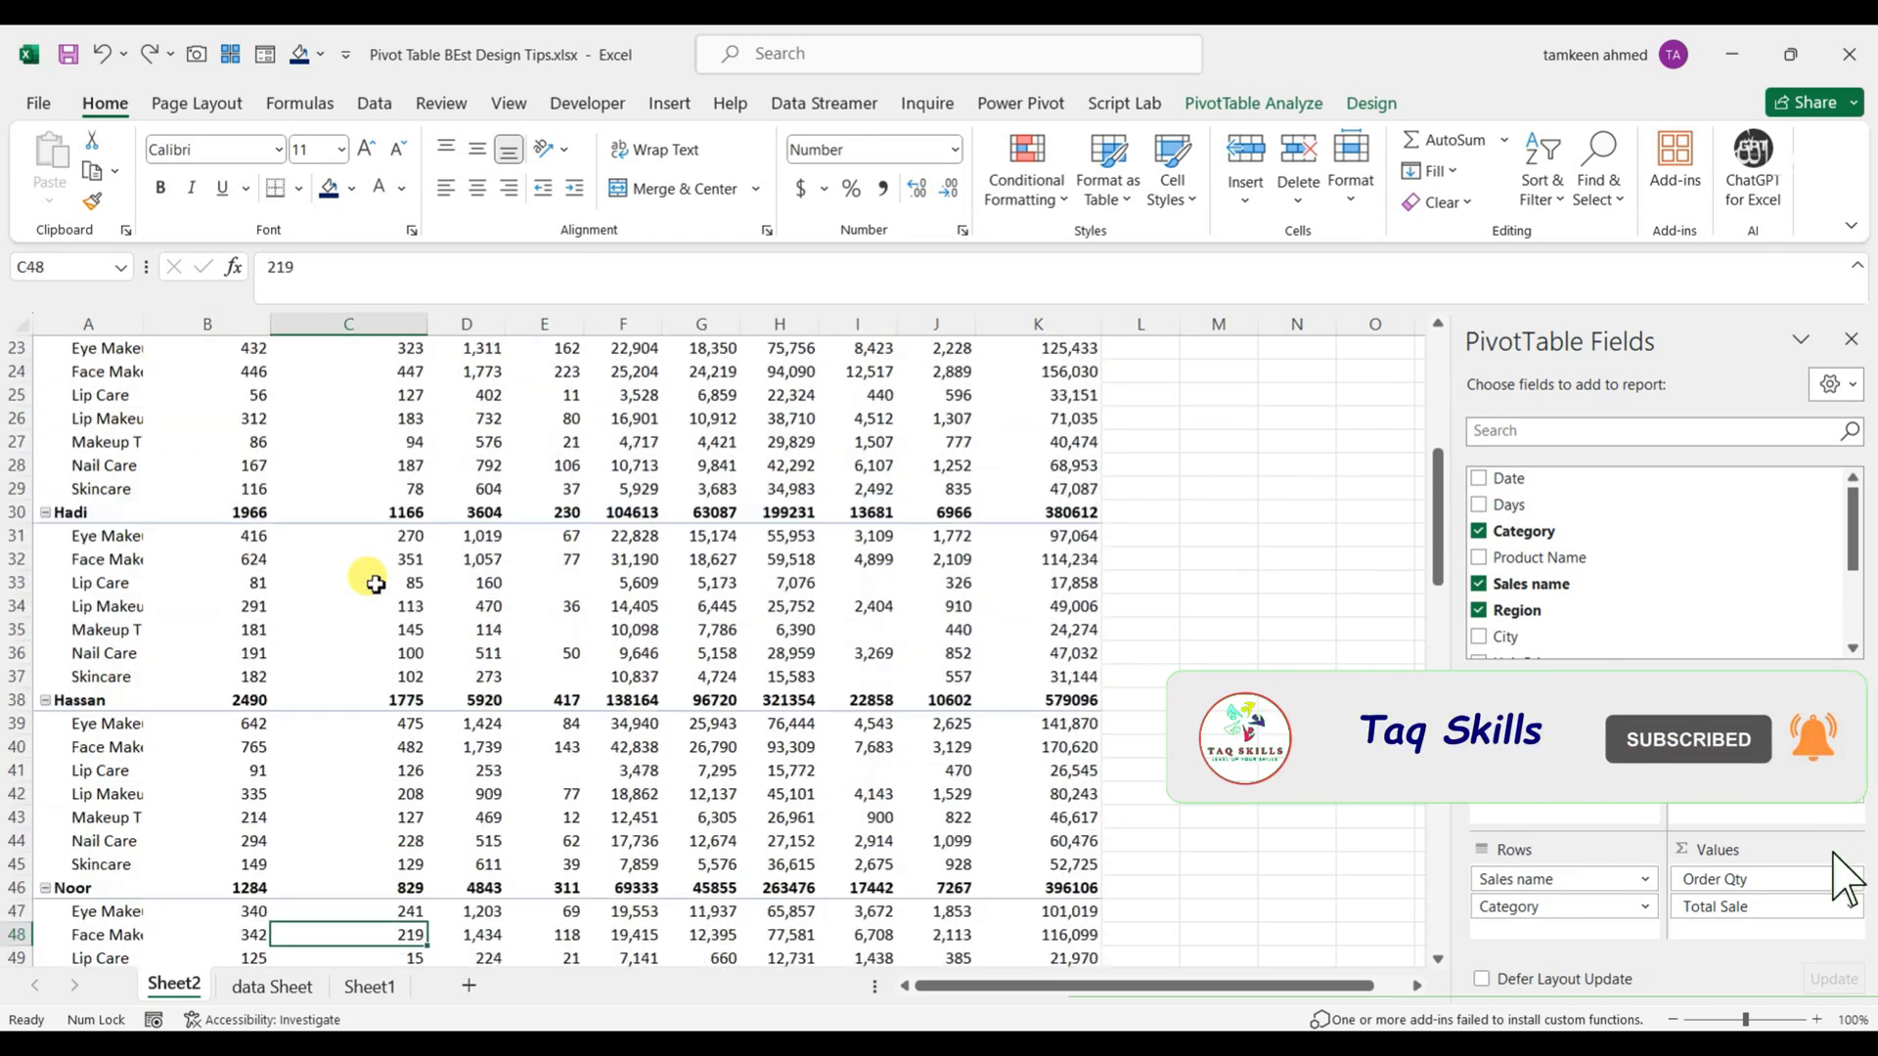
pyautogui.press('Up')
pyautogui.press('Up')
pyautogui.press('Up')
pyautogui.press('Up')
pyautogui.press('Up')
pyautogui.press('Up')
pyautogui.press('Up')
pyautogui.press('Up')
pyautogui.press('Up')
pyautogui.press('Up')
pyautogui.press('Up')
pyautogui.press('Up')
pyautogui.press('Up')
pyautogui.press('Up')
pyautogui.press('Up')
pyautogui.press('Up')
pyautogui.press('Up')
pyautogui.press('Up')
pyautogui.press('Up')
pyautogui.press('Up')
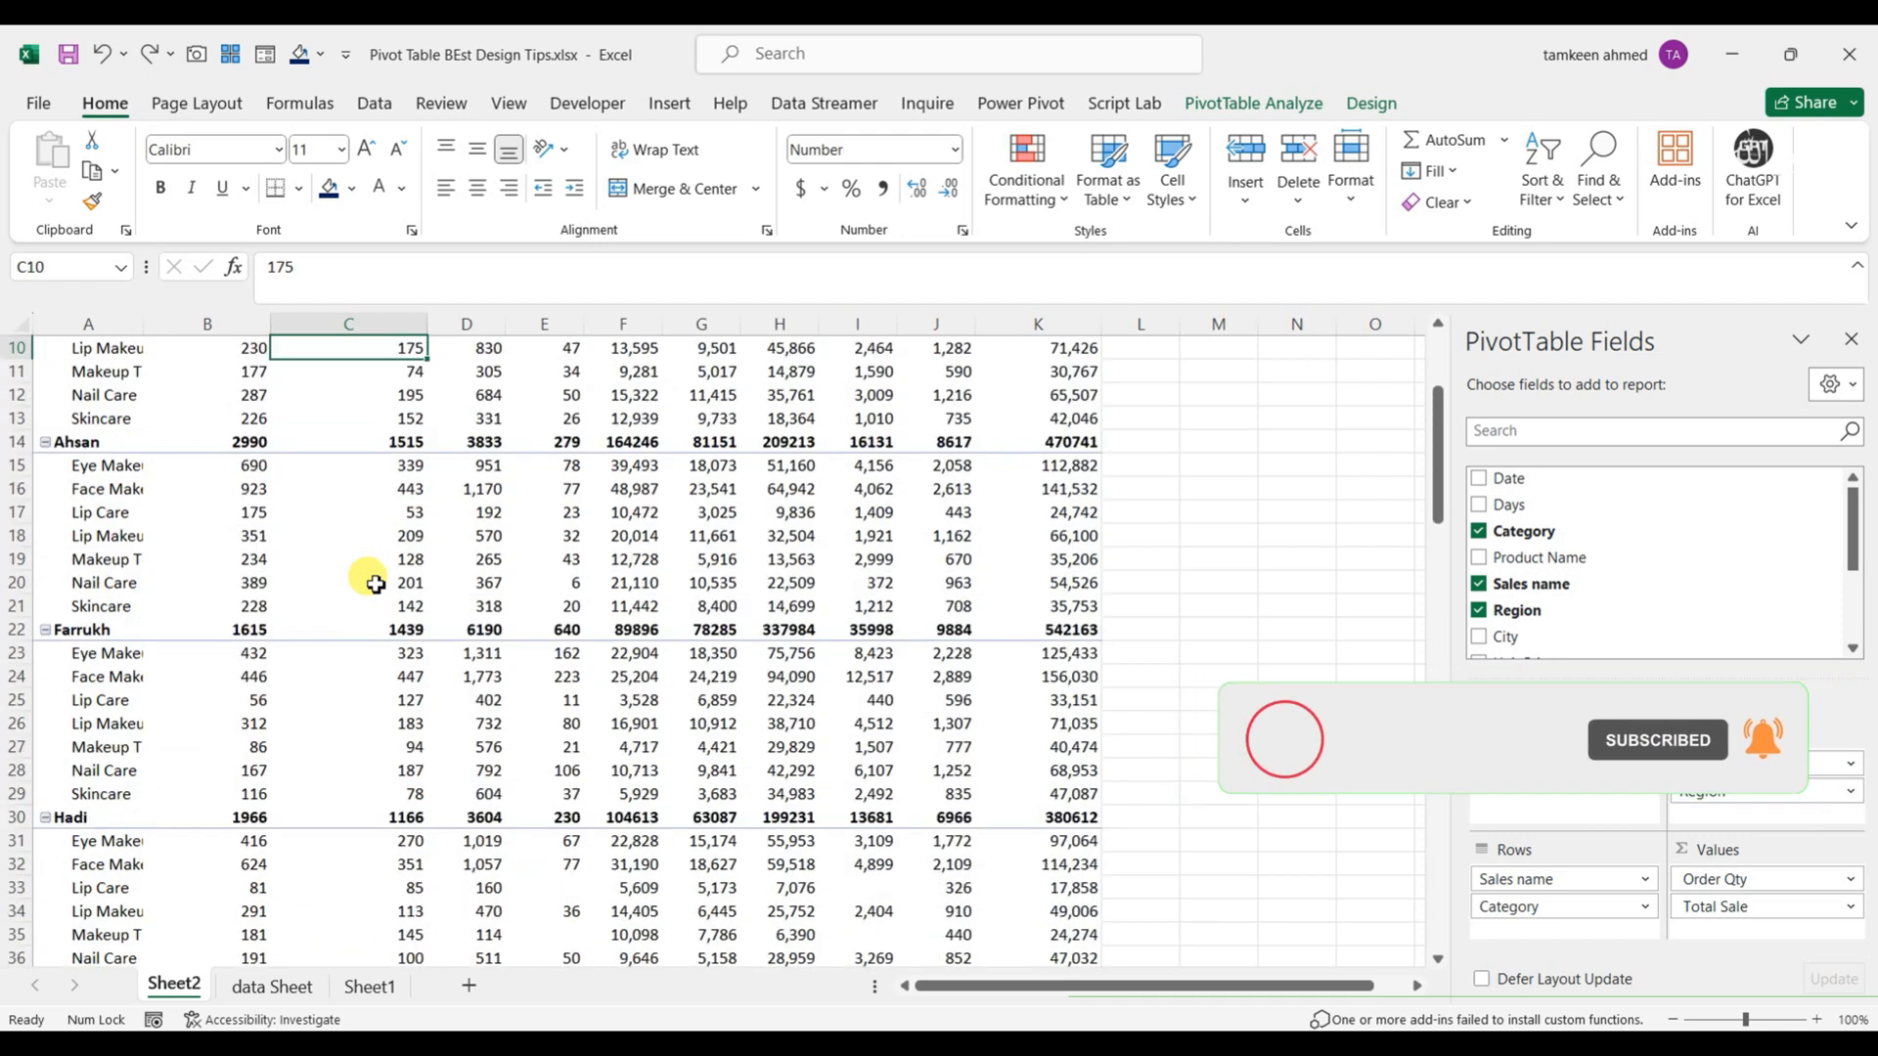
pyautogui.press('Up')
pyautogui.press('Up')
pyautogui.press('Up')
pyautogui.press('Up')
pyautogui.press('Up')
pyautogui.press('Up')
pyautogui.press('Up')
pyautogui.press('Up')
pyautogui.press('Up')
pyautogui.press('Down')
pyautogui.press('Down')
pyautogui.press('Down')
pyautogui.press('Down')
pyautogui.press('Down')
pyautogui.press('Down')
pyautogui.press('Down')
pyautogui.press('Down')
pyautogui.press('Down')
pyautogui.press('Down')
pyautogui.press('Down')
pyautogui.press('Down')
pyautogui.press('Down')
pyautogui.press('Down')
pyautogui.press('Down')
pyautogui.press('Down')
pyautogui.press('Down')
pyautogui.press('Down')
pyautogui.press('Down')
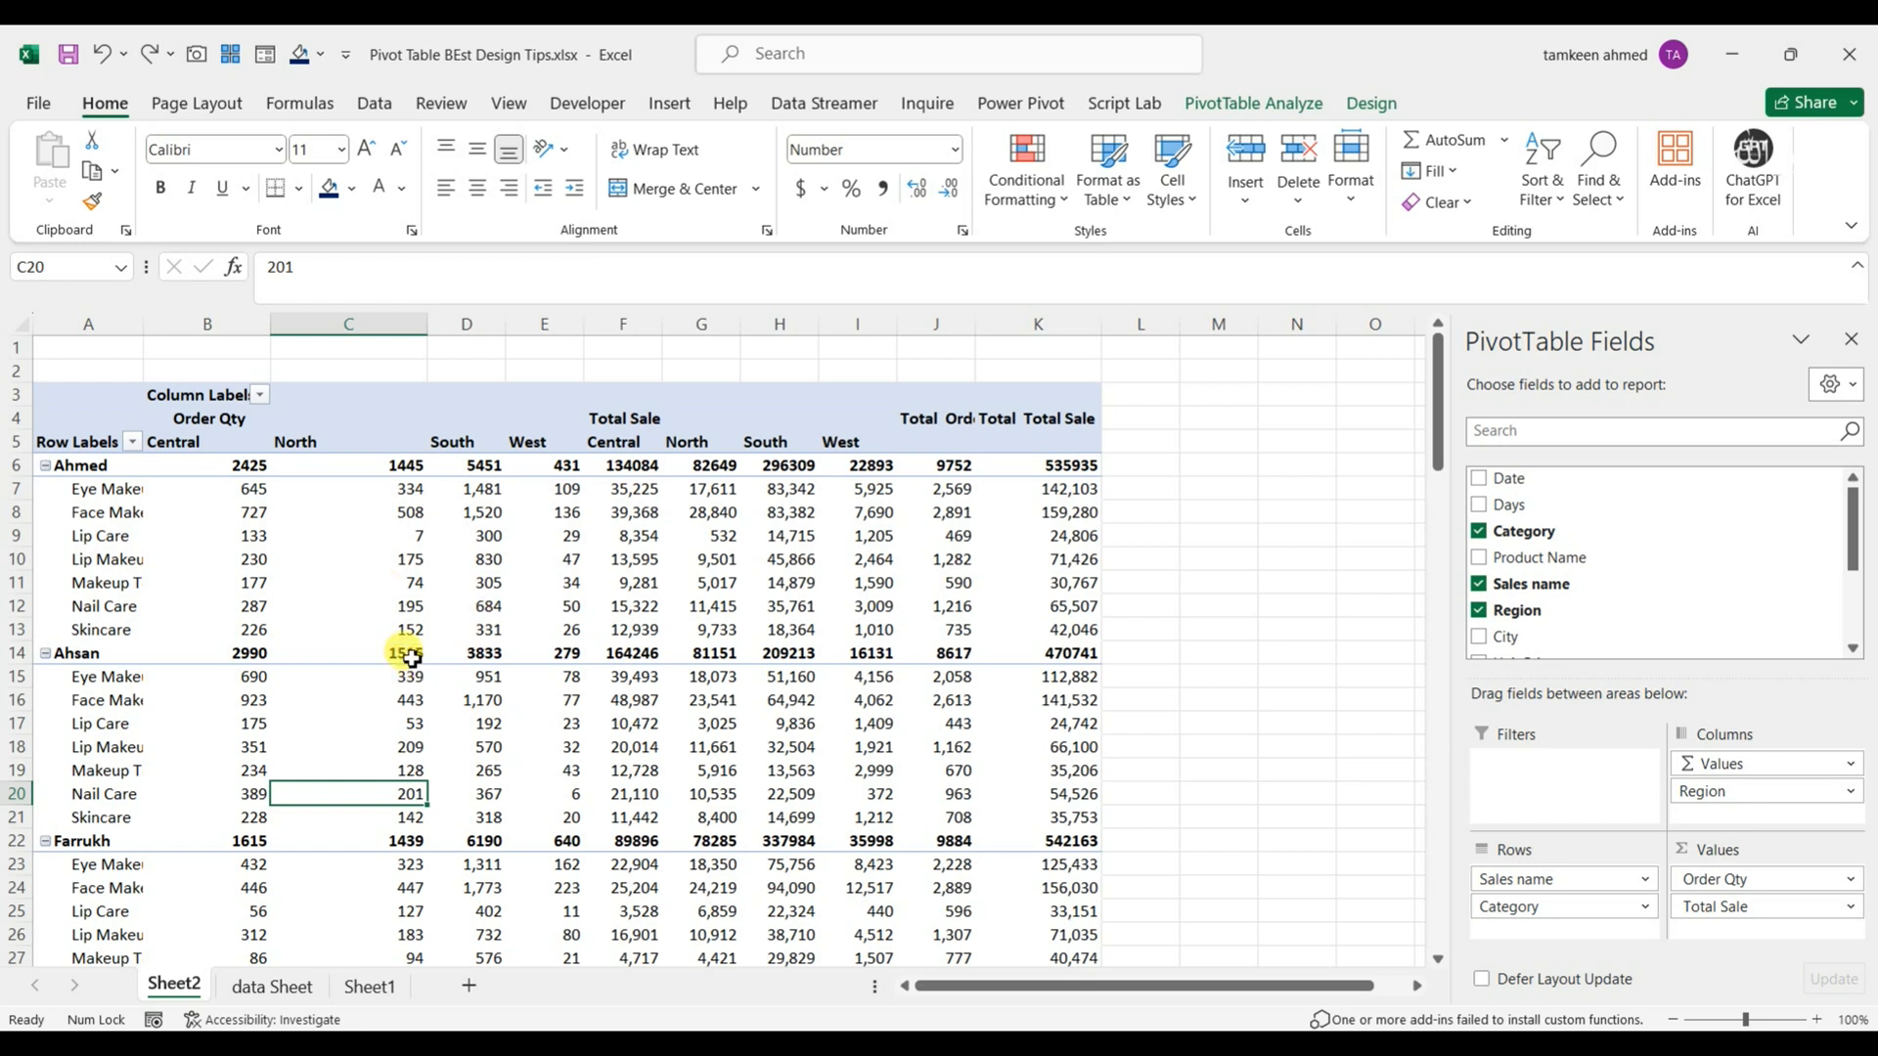
pyautogui.scroll(-17, 294, 655)
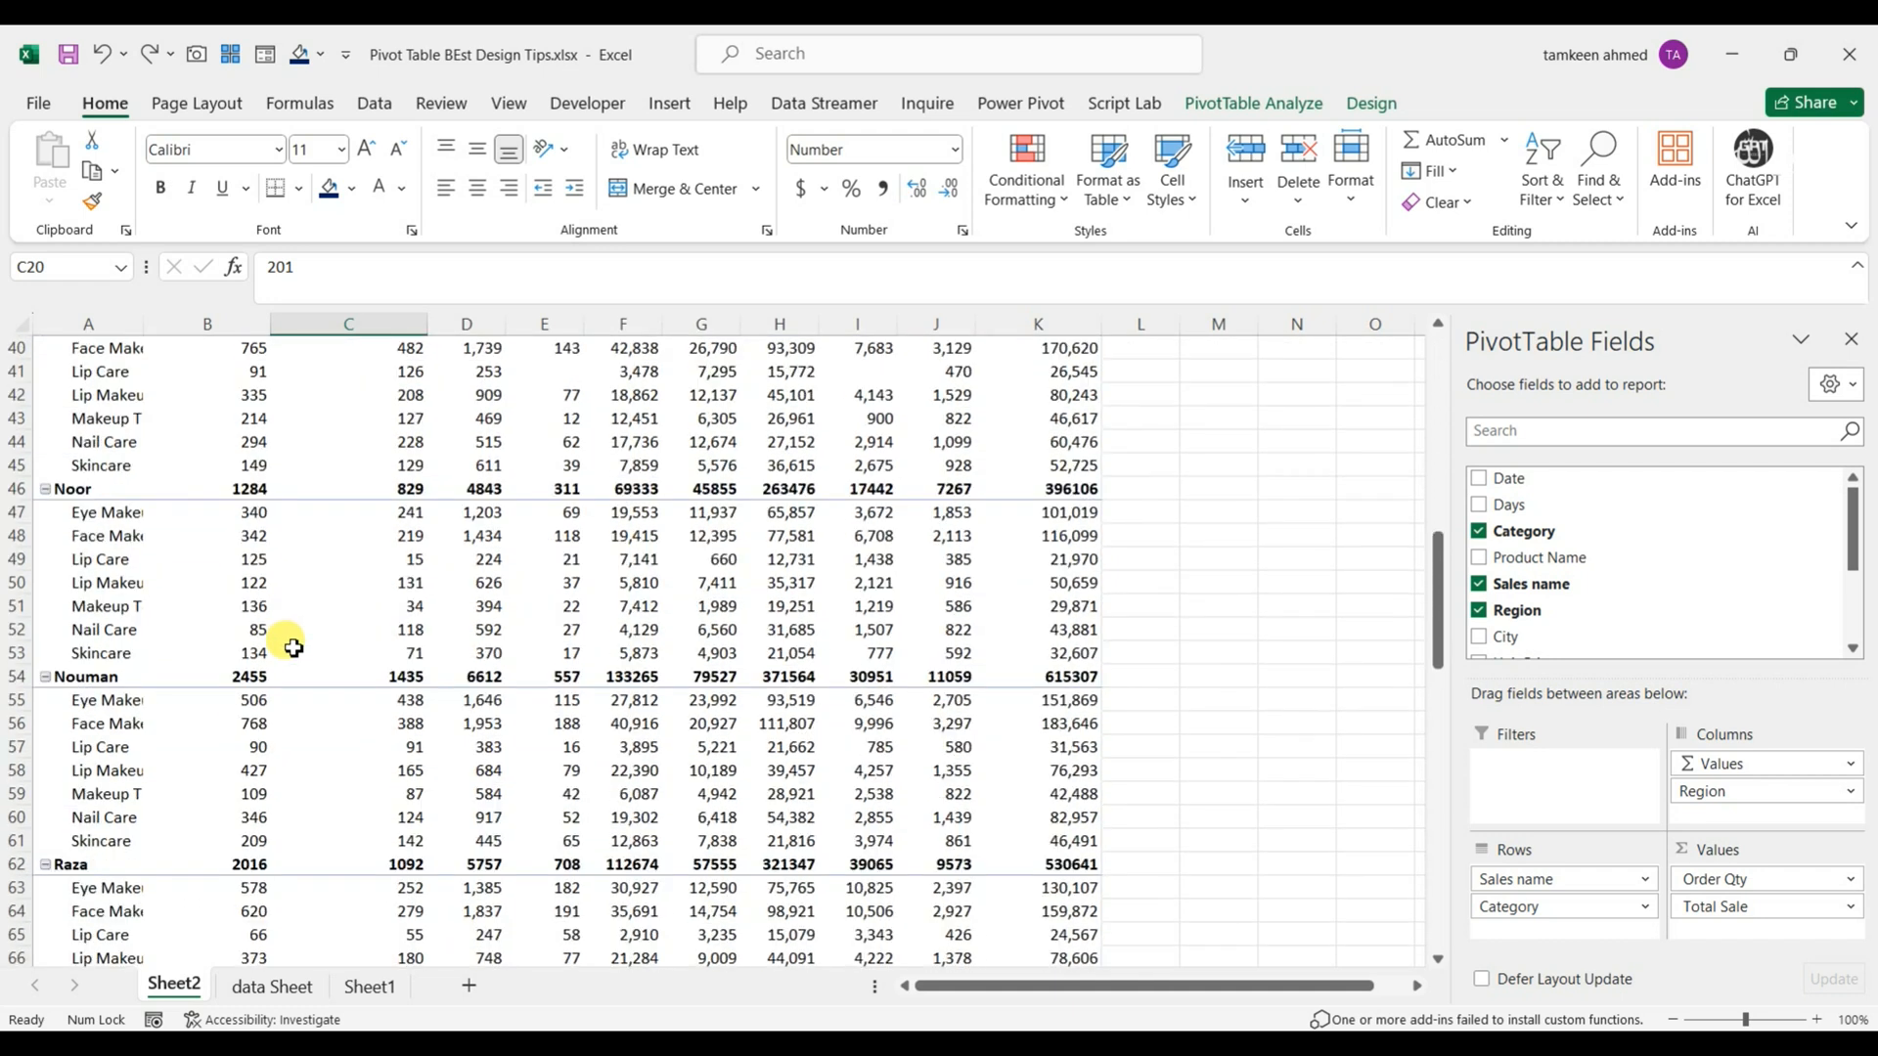
pyautogui.scroll(17, 294, 645)
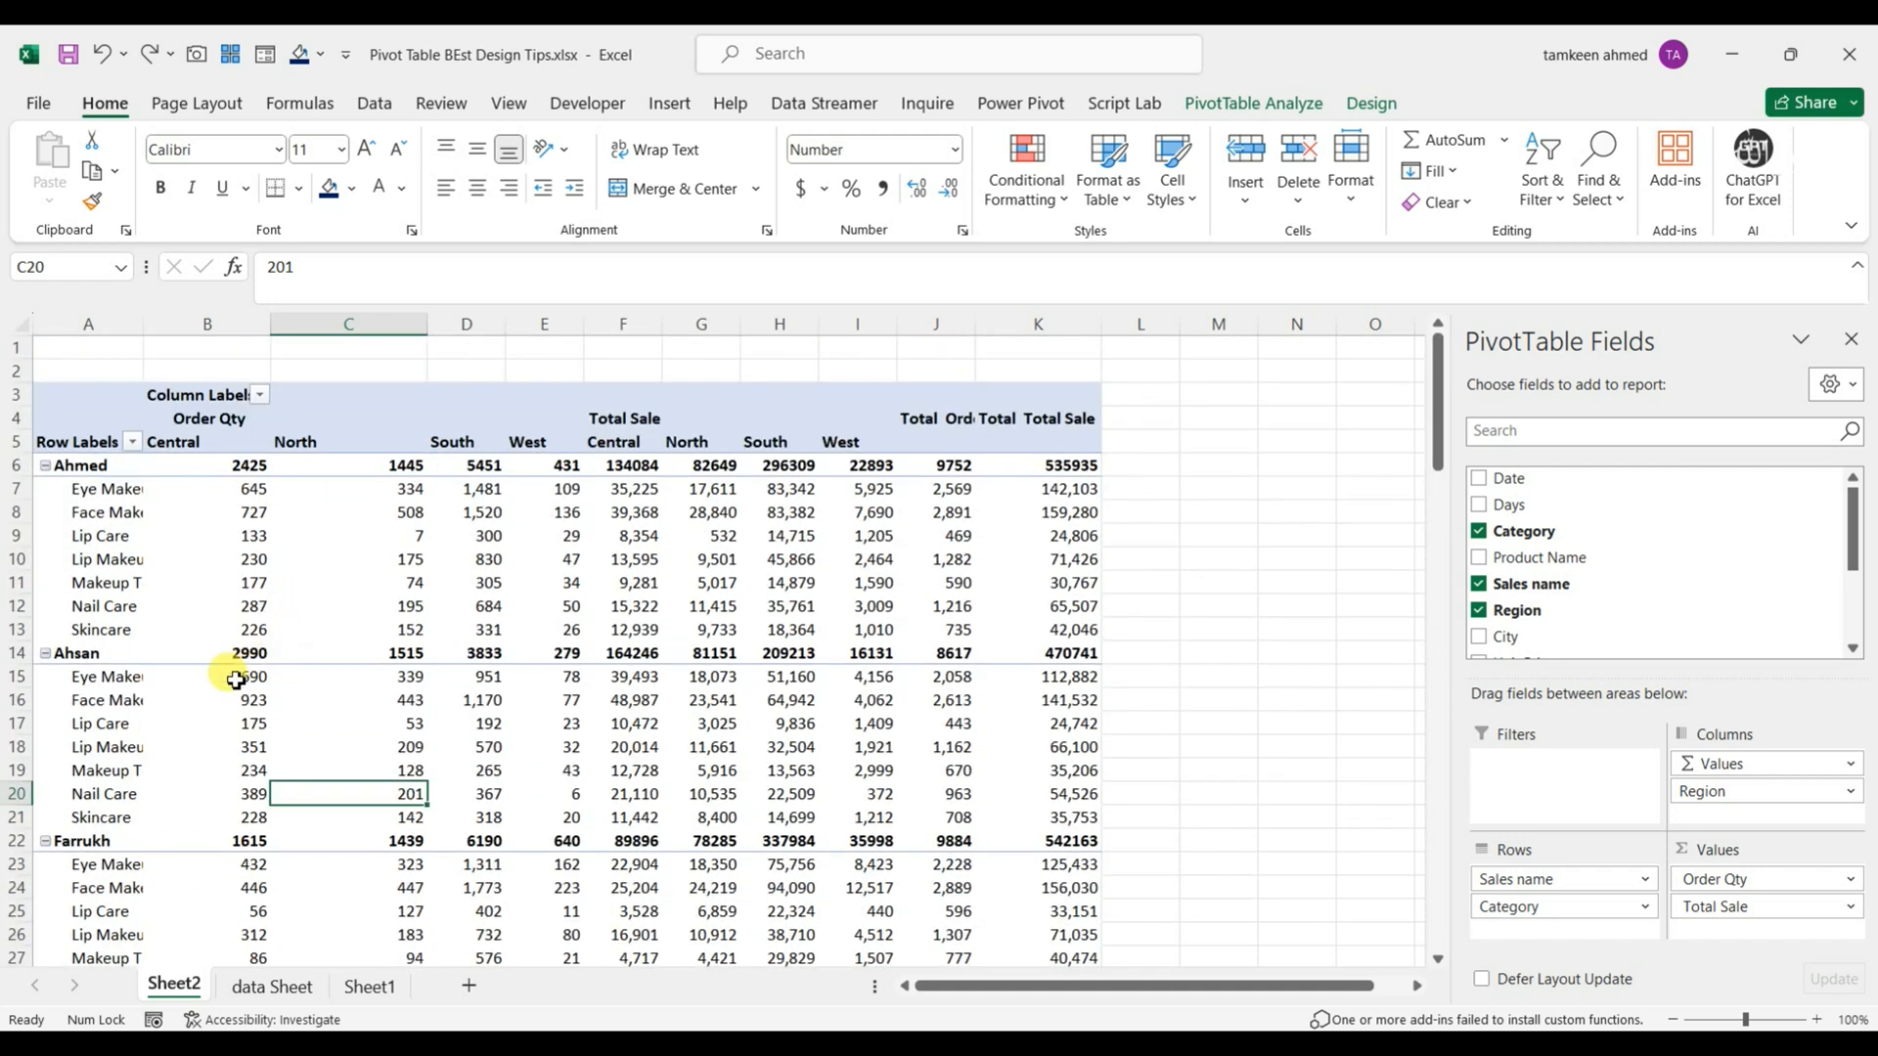
# Step: Insert a blank line after each item in the PivotTable to separate the salesperson groups
pyautogui.click(245, 653)
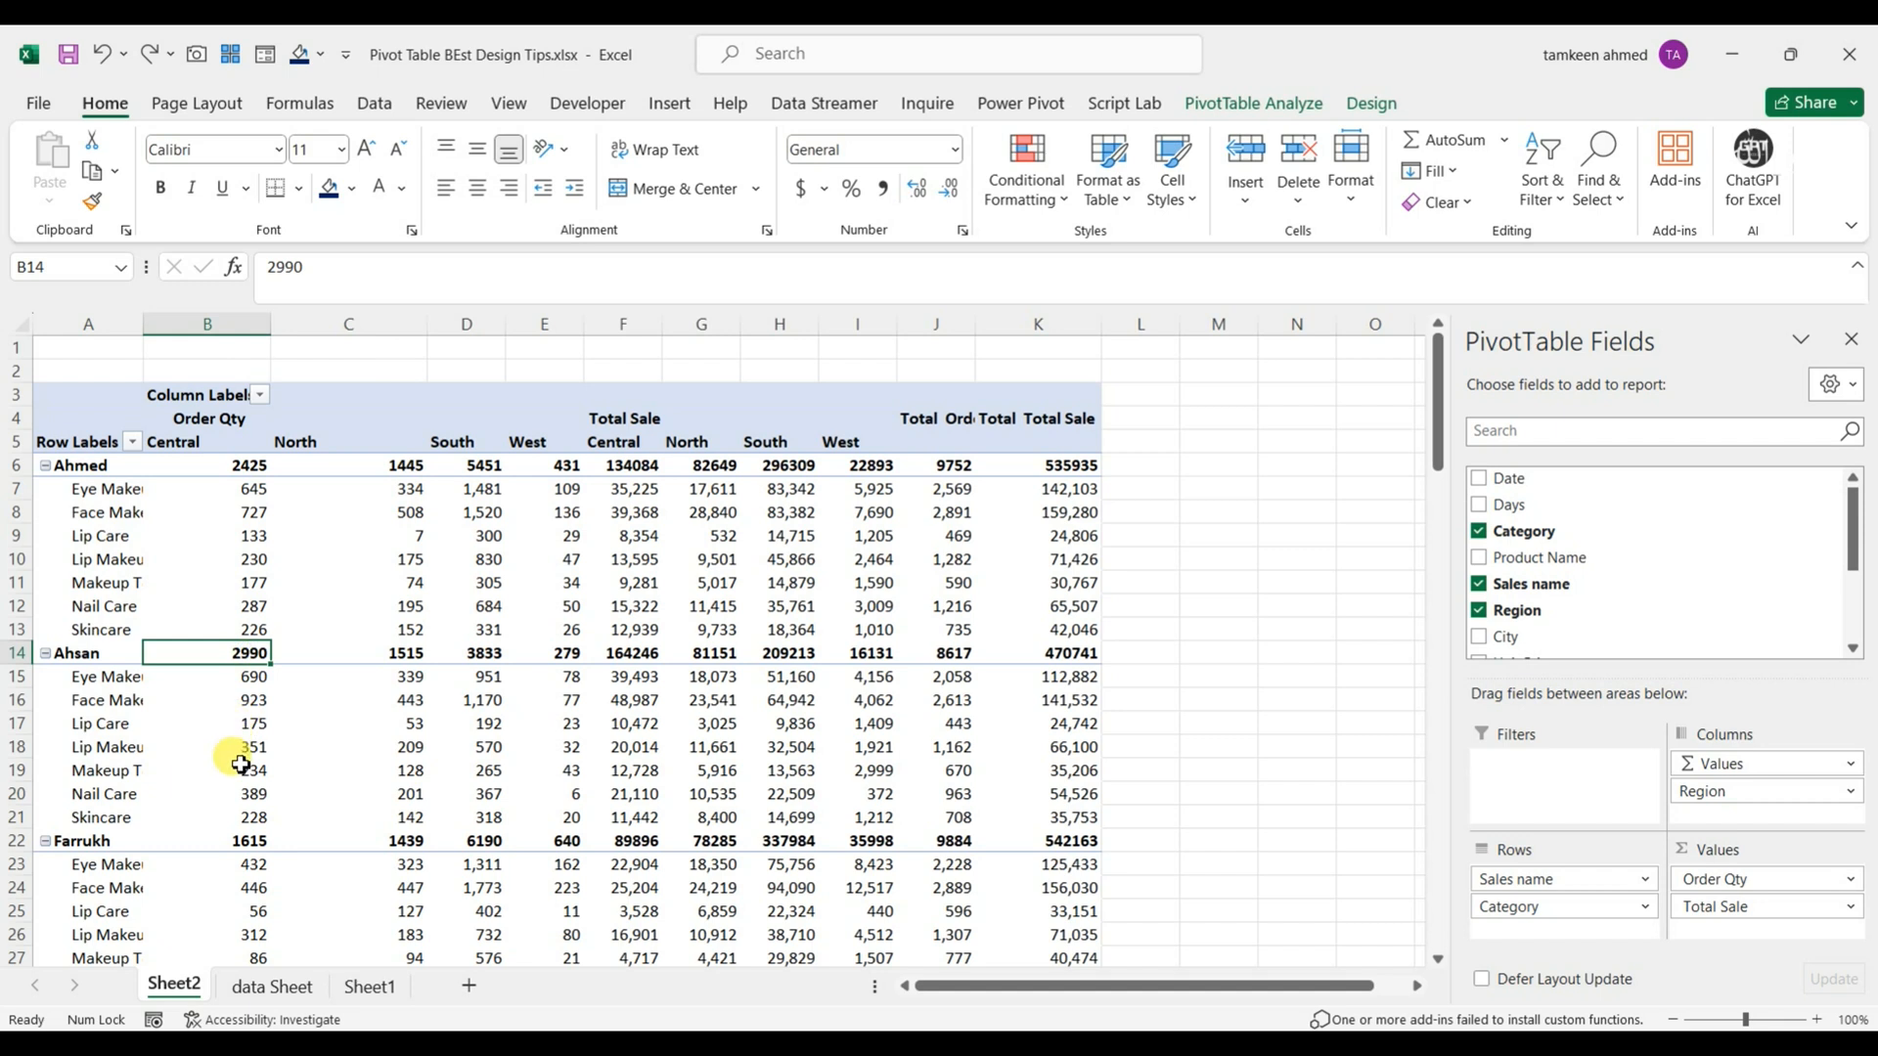
pyautogui.click(257, 841)
pyautogui.click(259, 653)
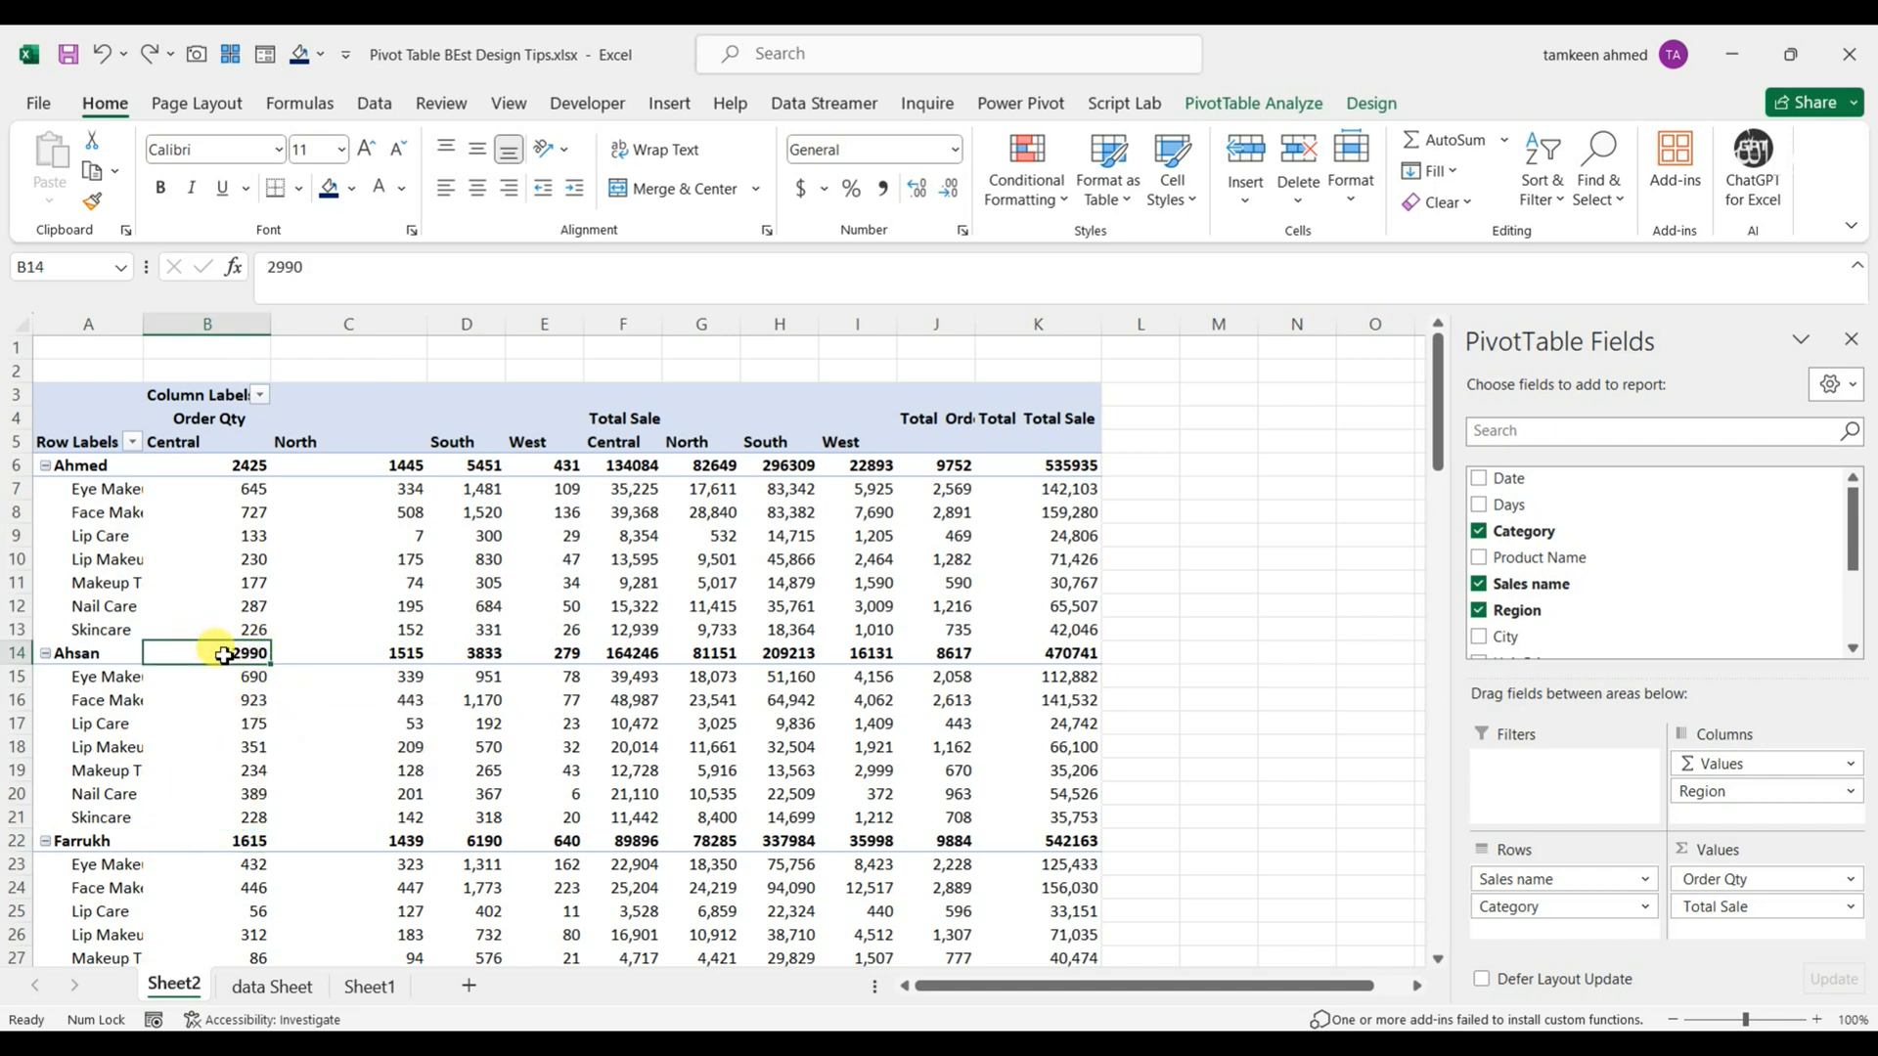
pyautogui.moveTo(224, 655)
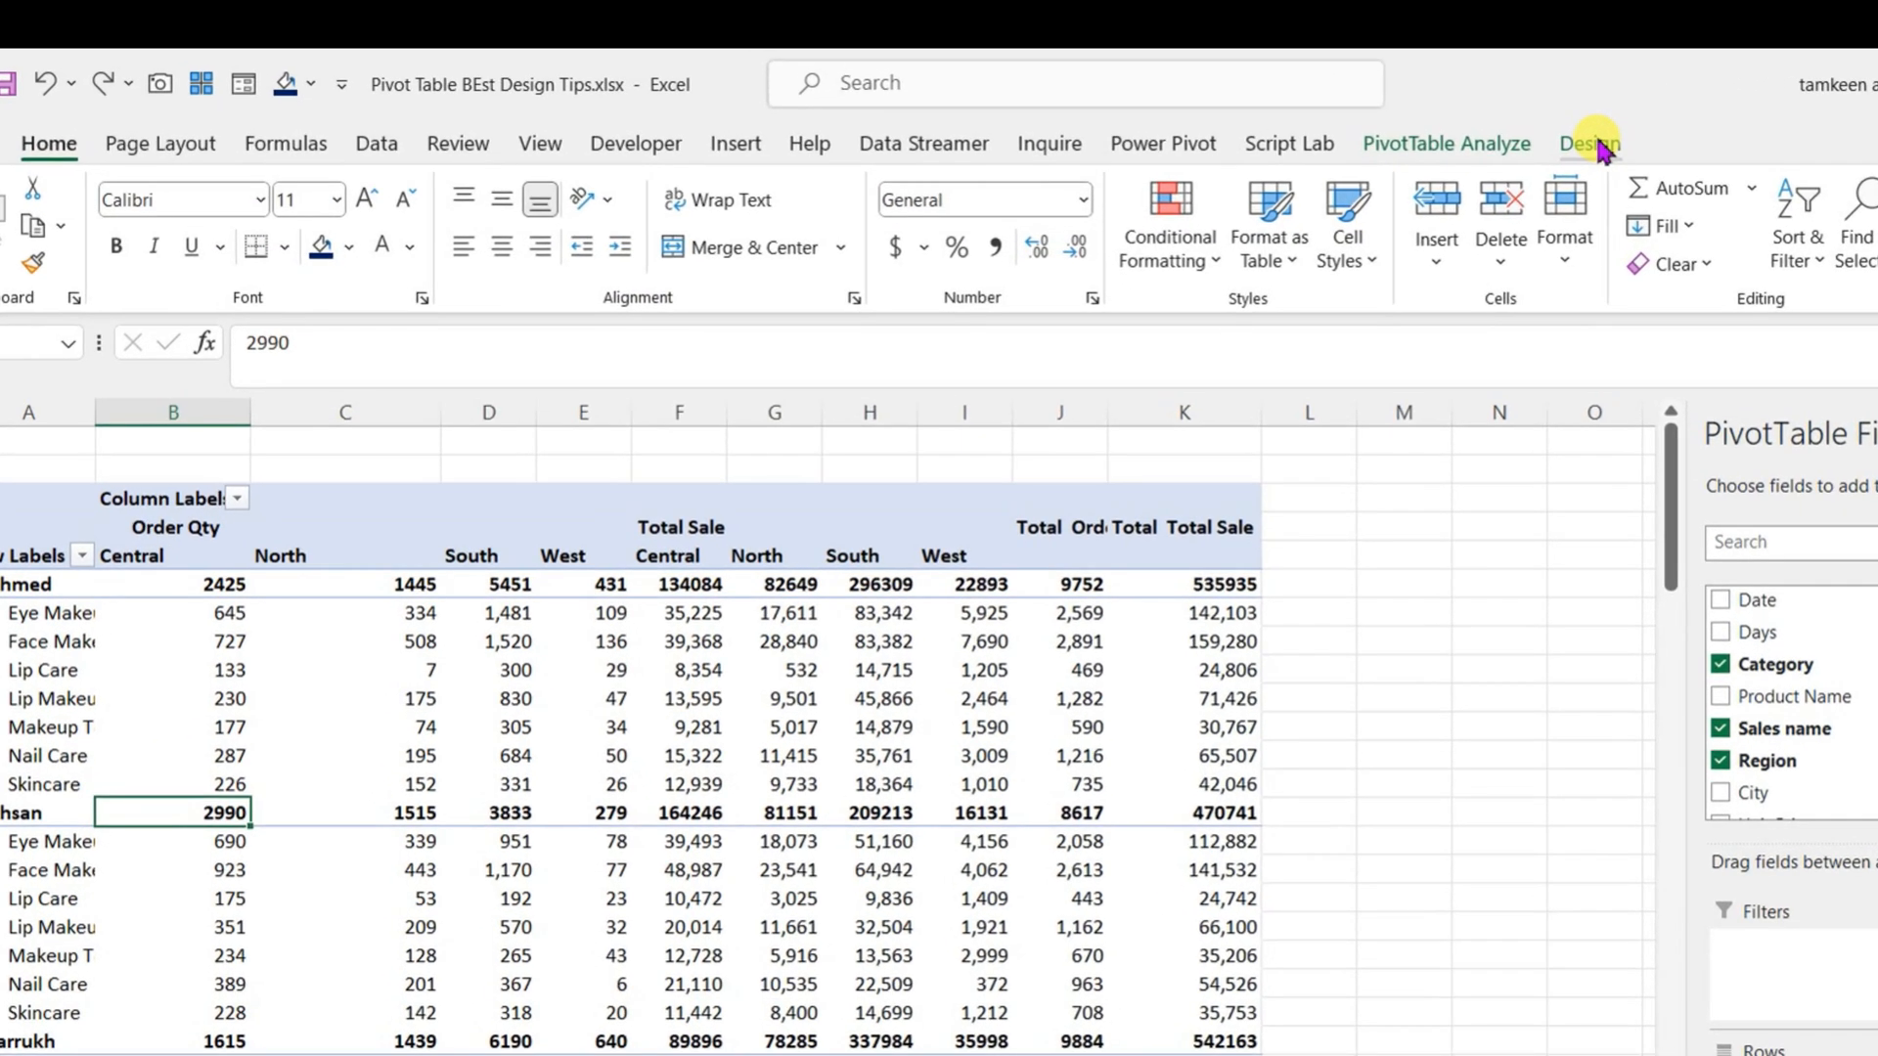
pyautogui.click(1593, 145)
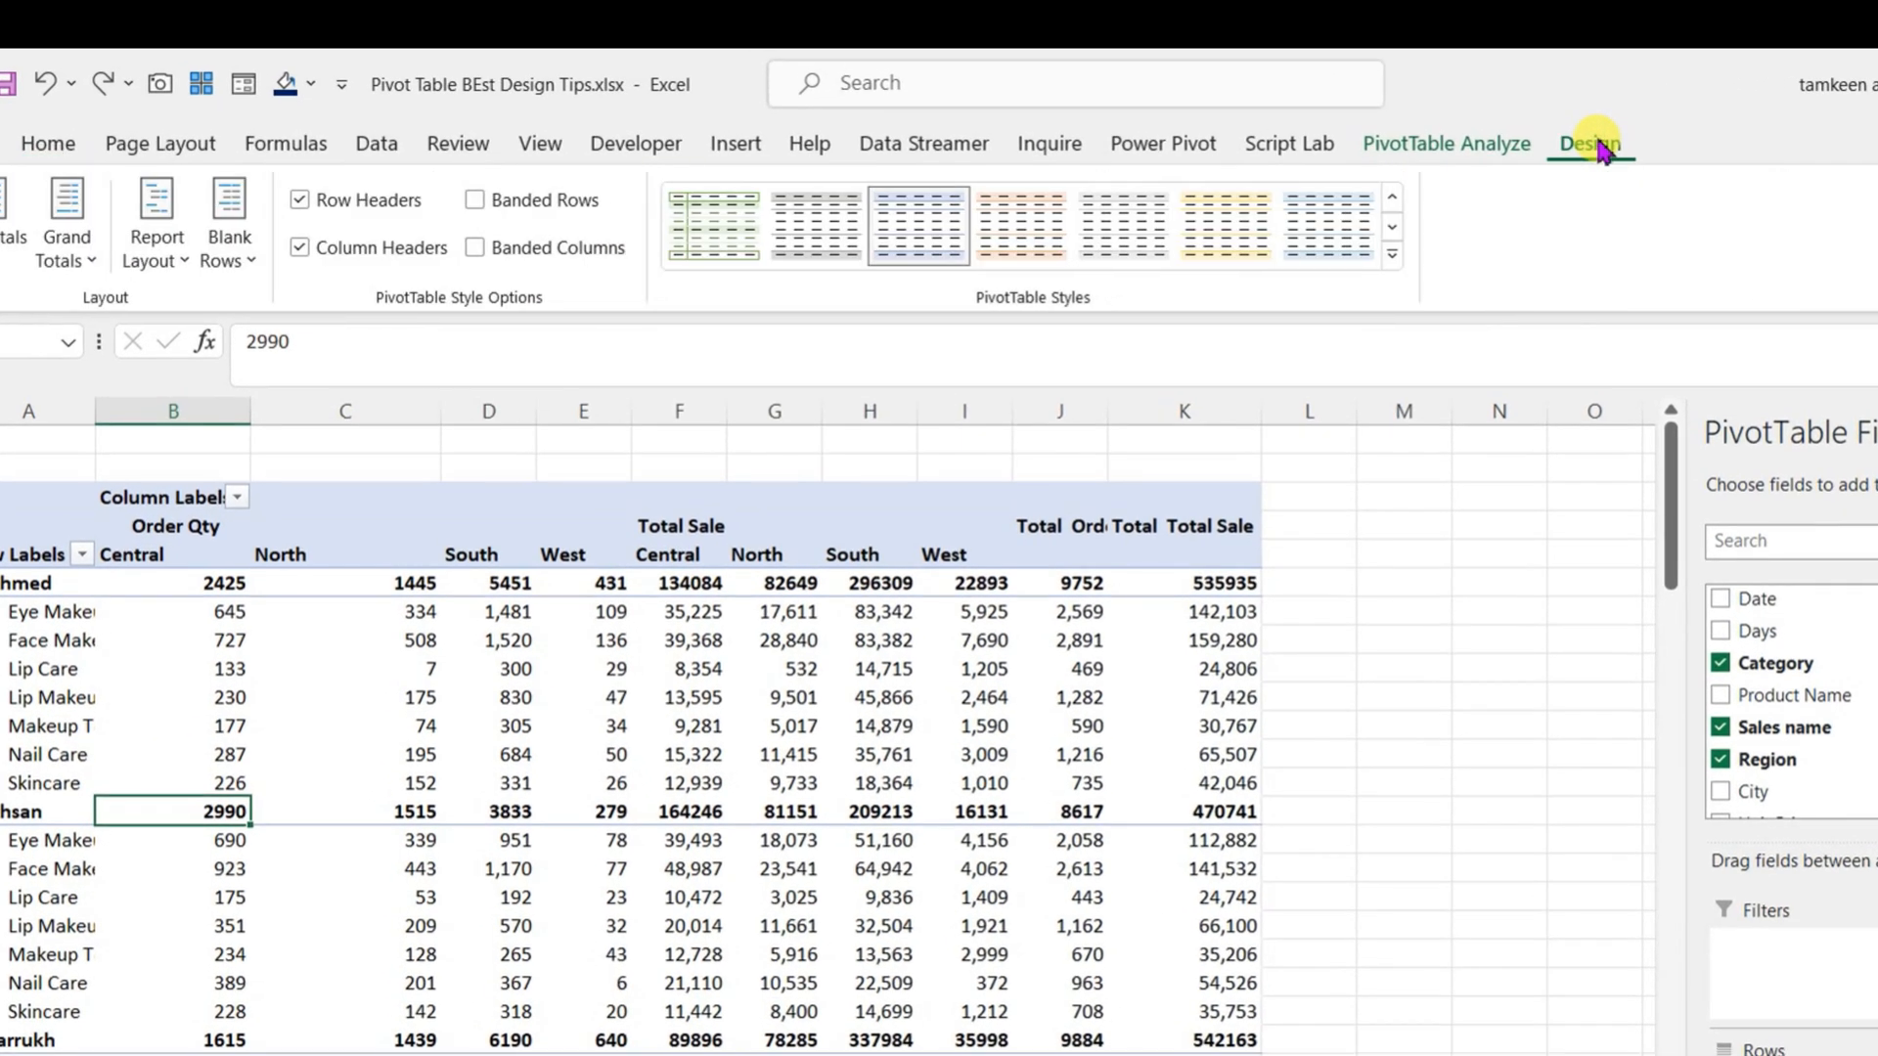
pyautogui.click(247, 262)
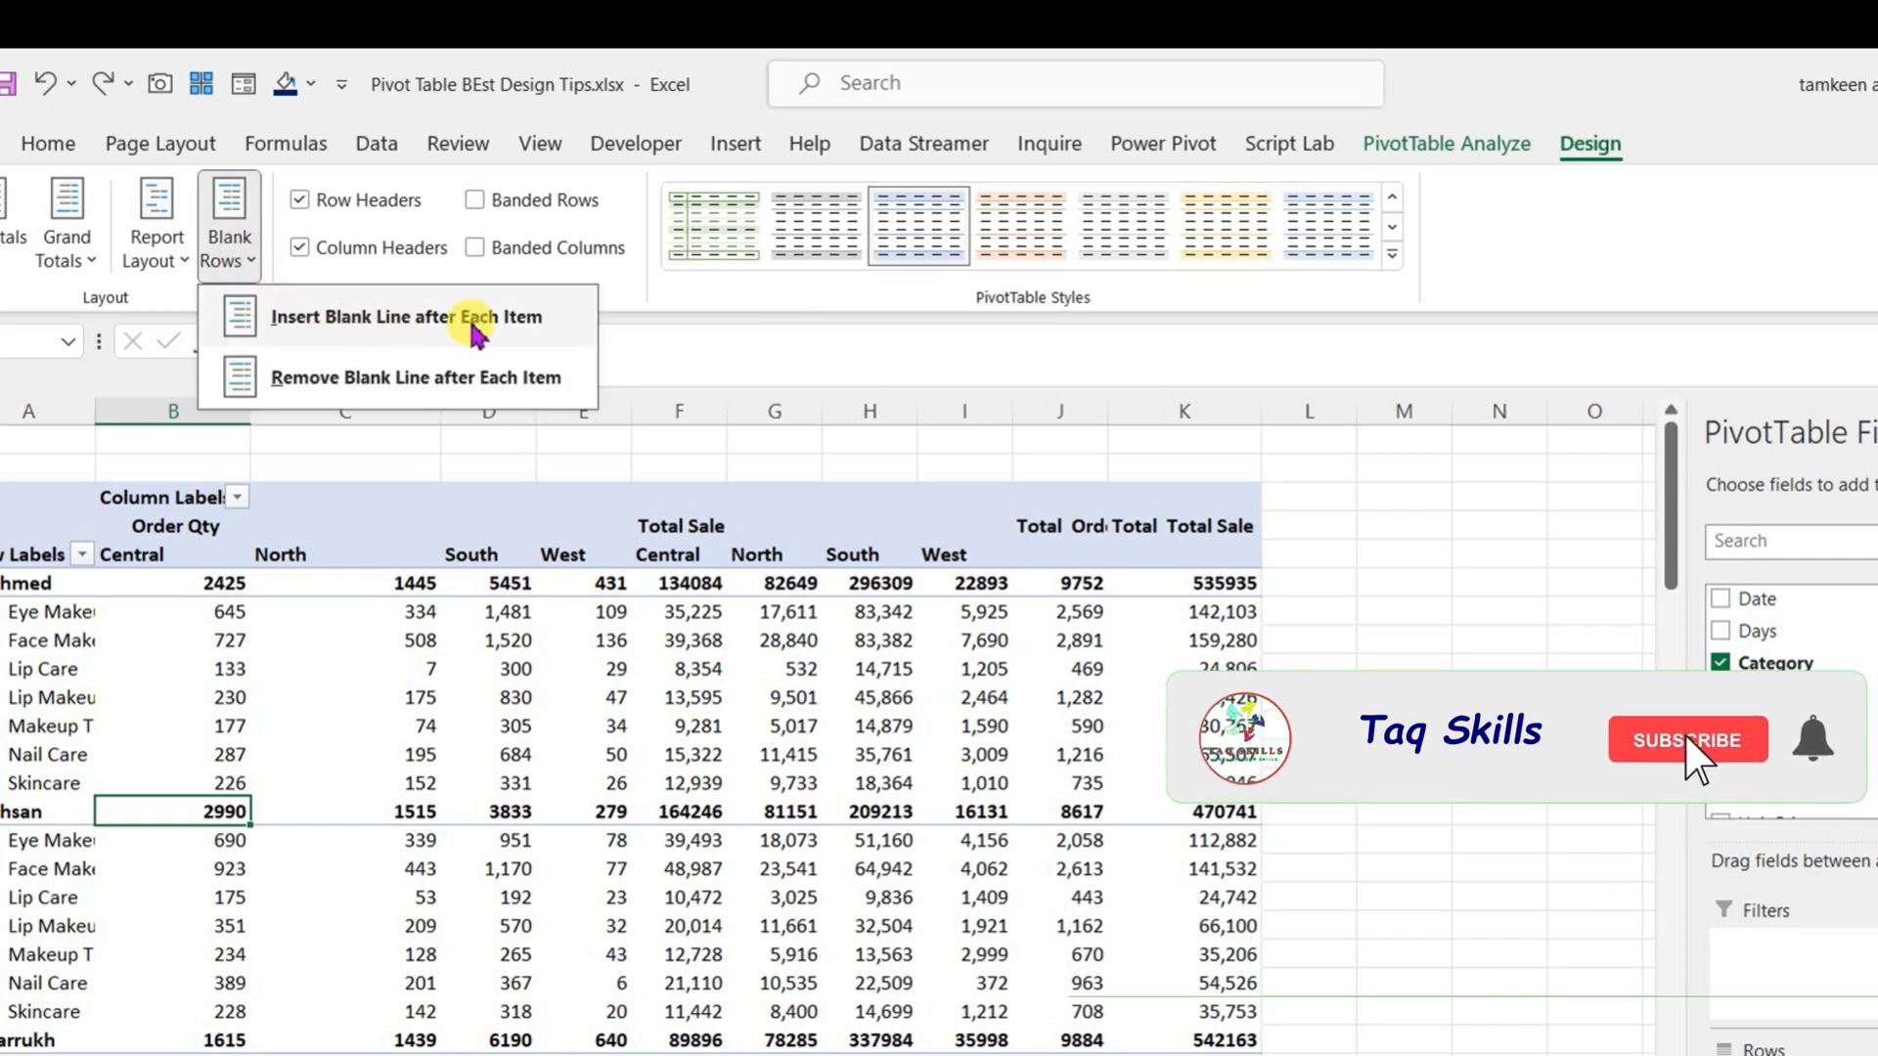
pyautogui.click(528, 323)
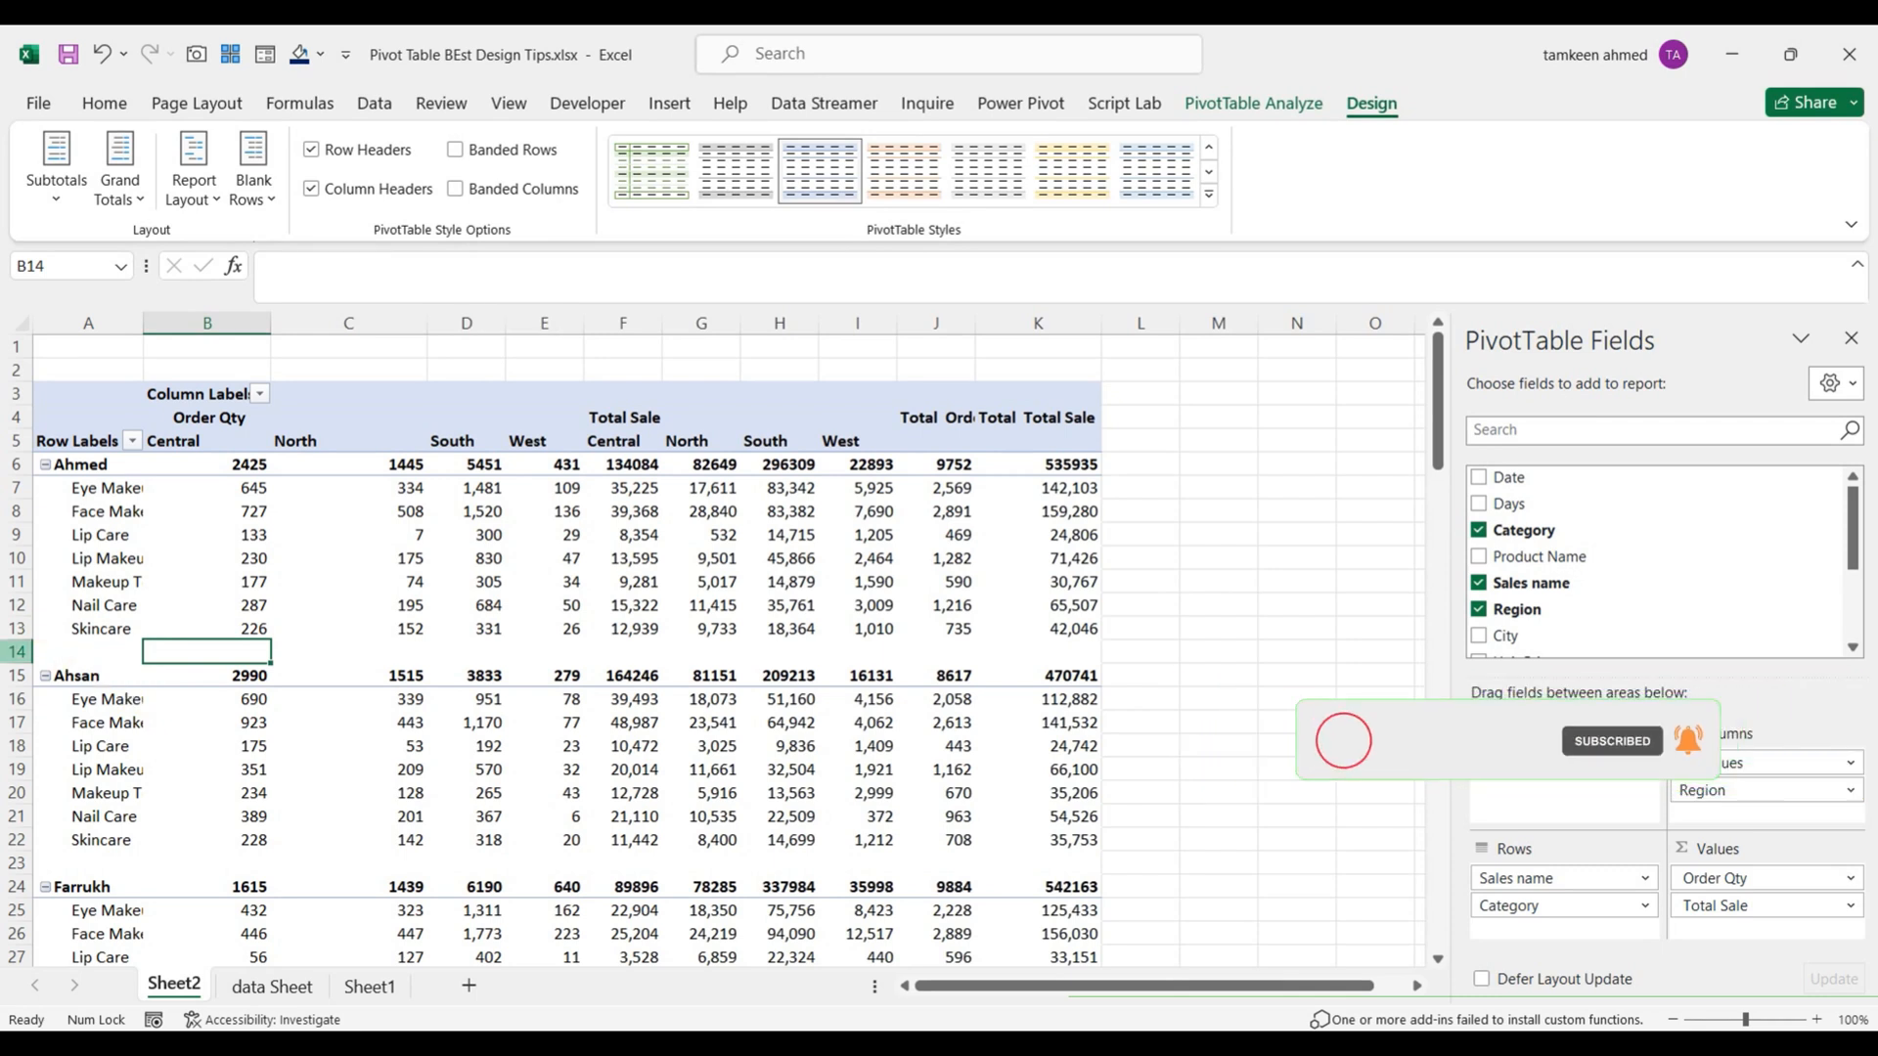
pyautogui.click(431, 724)
pyautogui.scroll(-18, 469, 768)
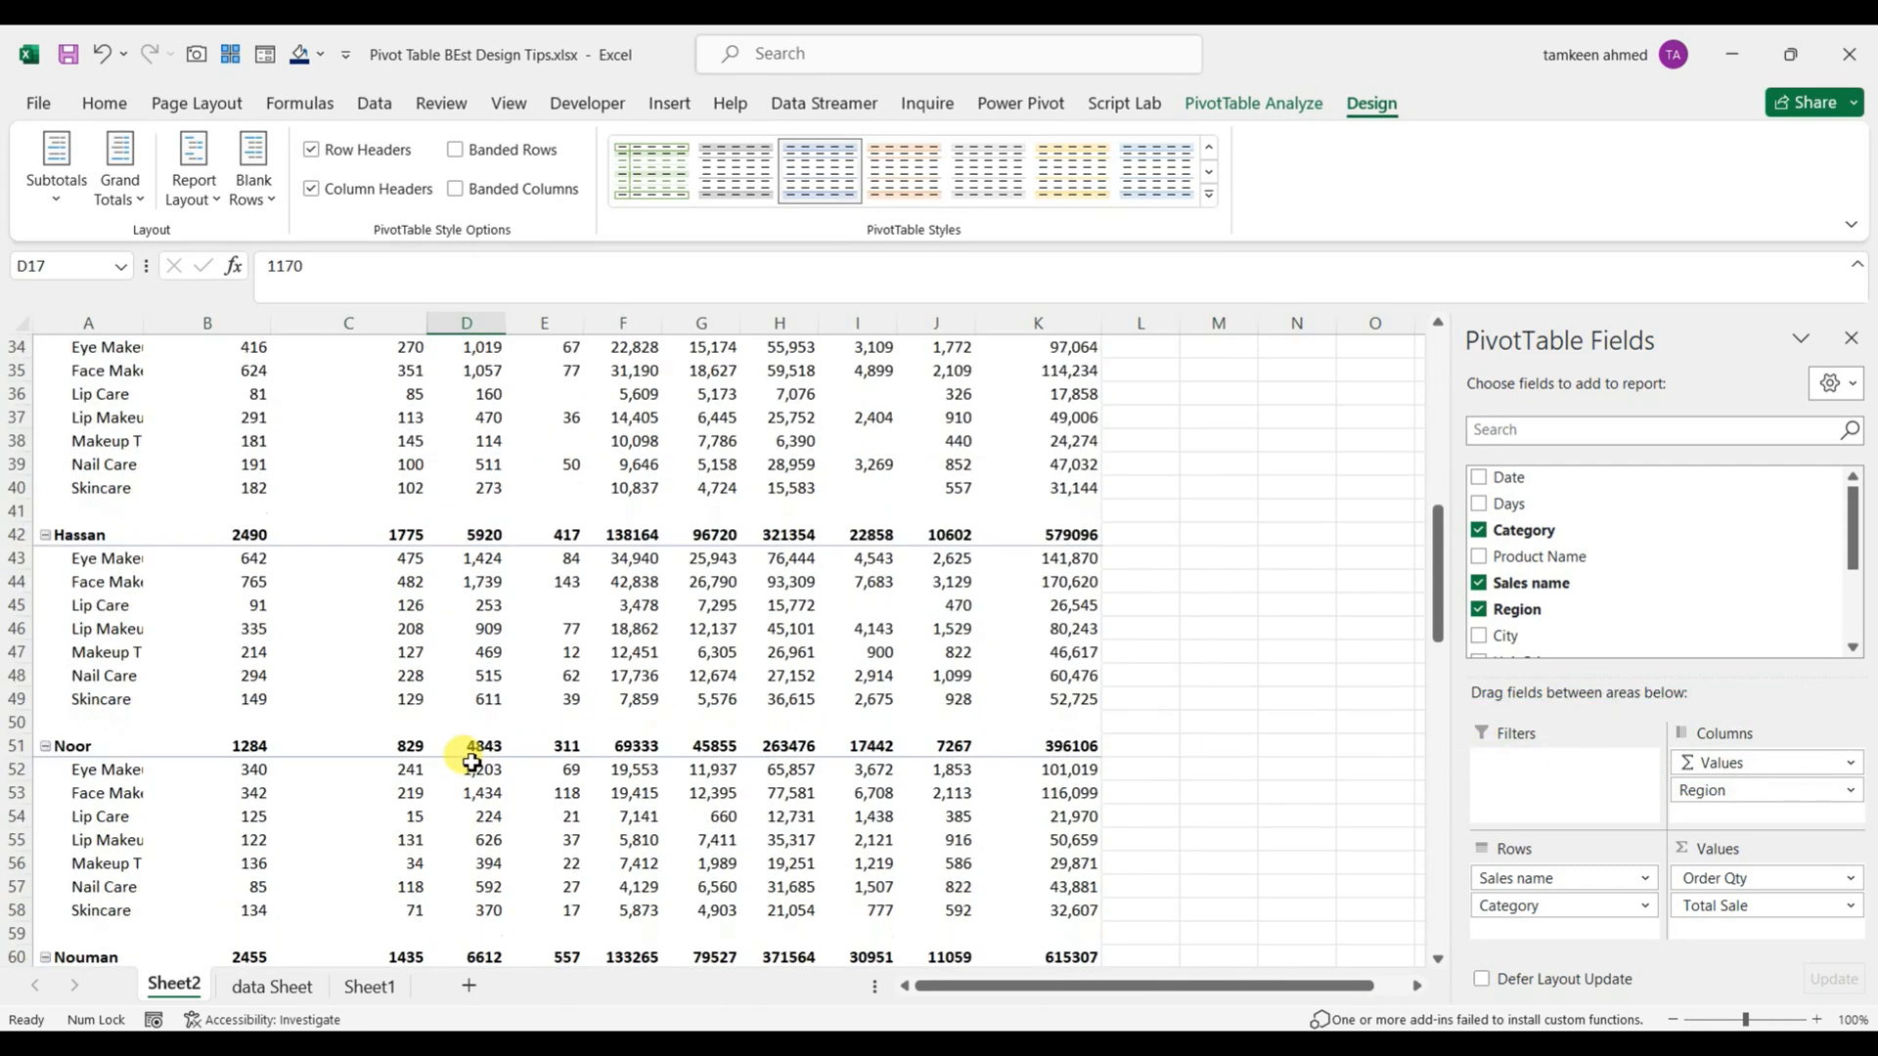
pyautogui.scroll(18, 472, 763)
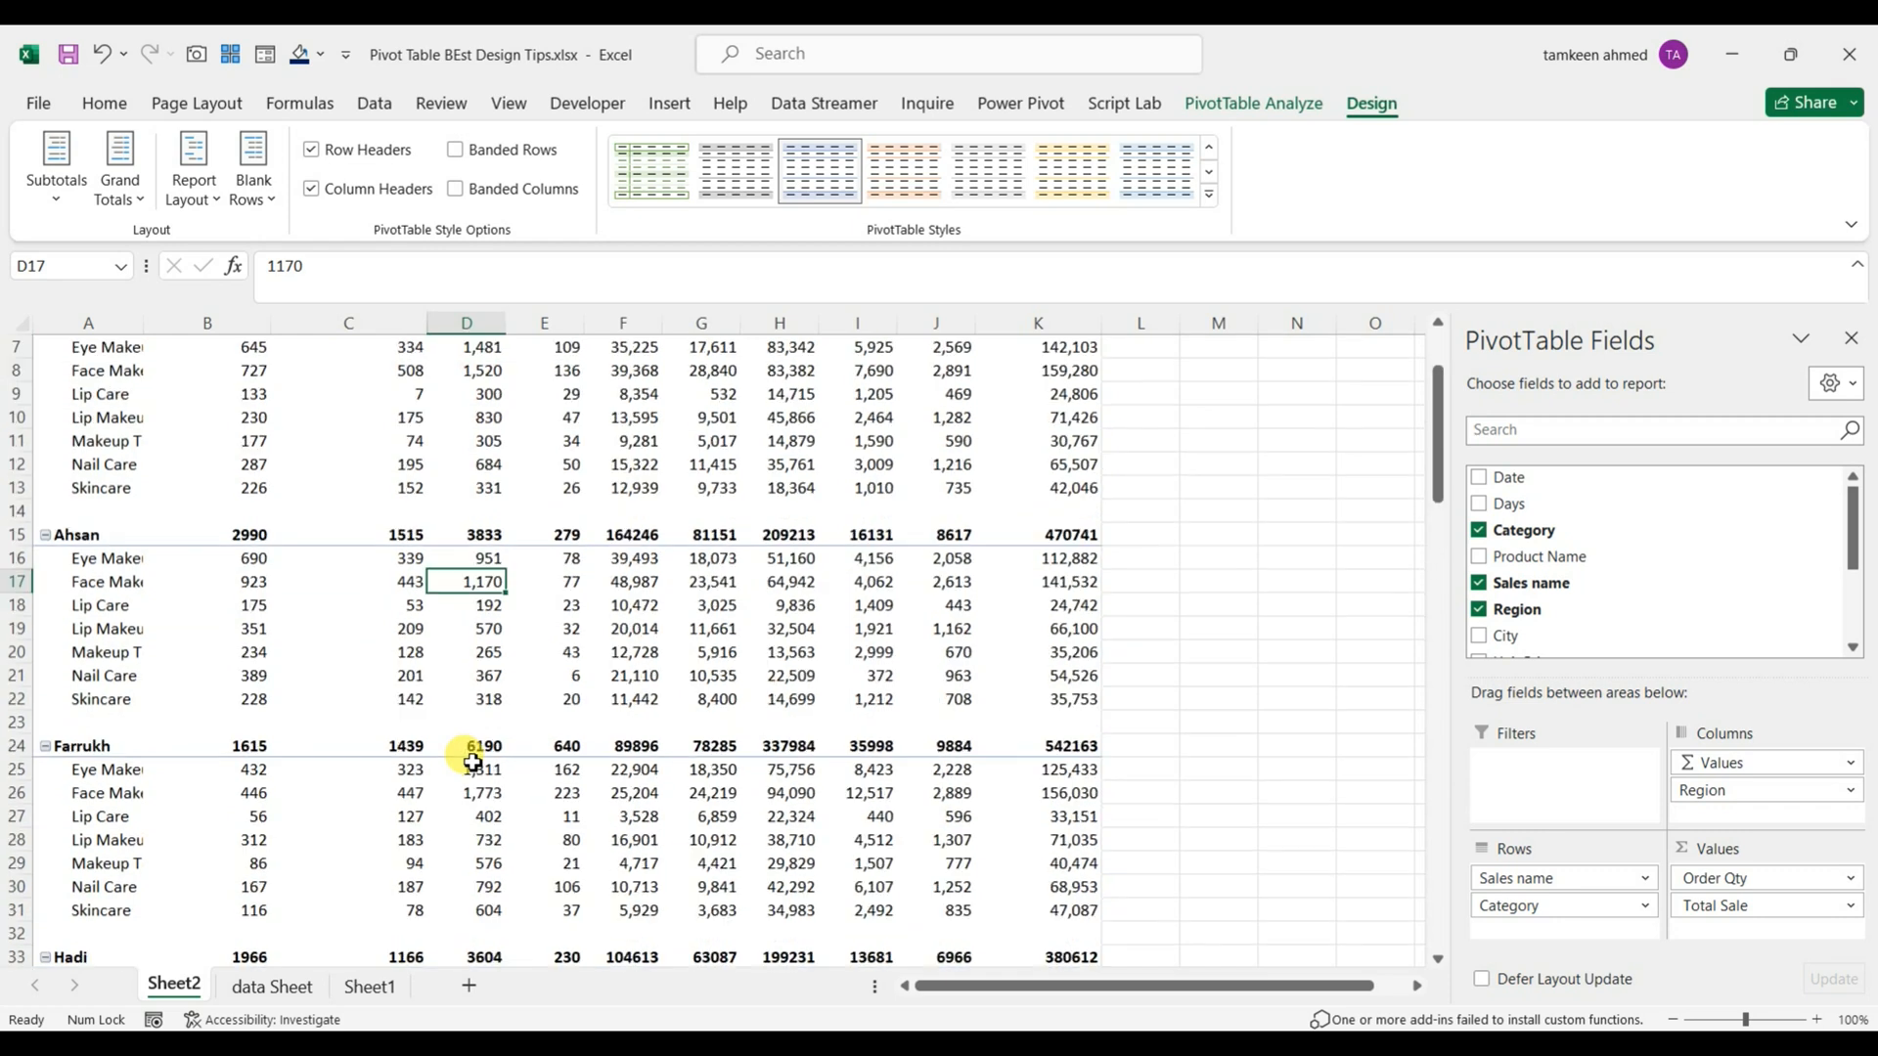
pyautogui.click(216, 648)
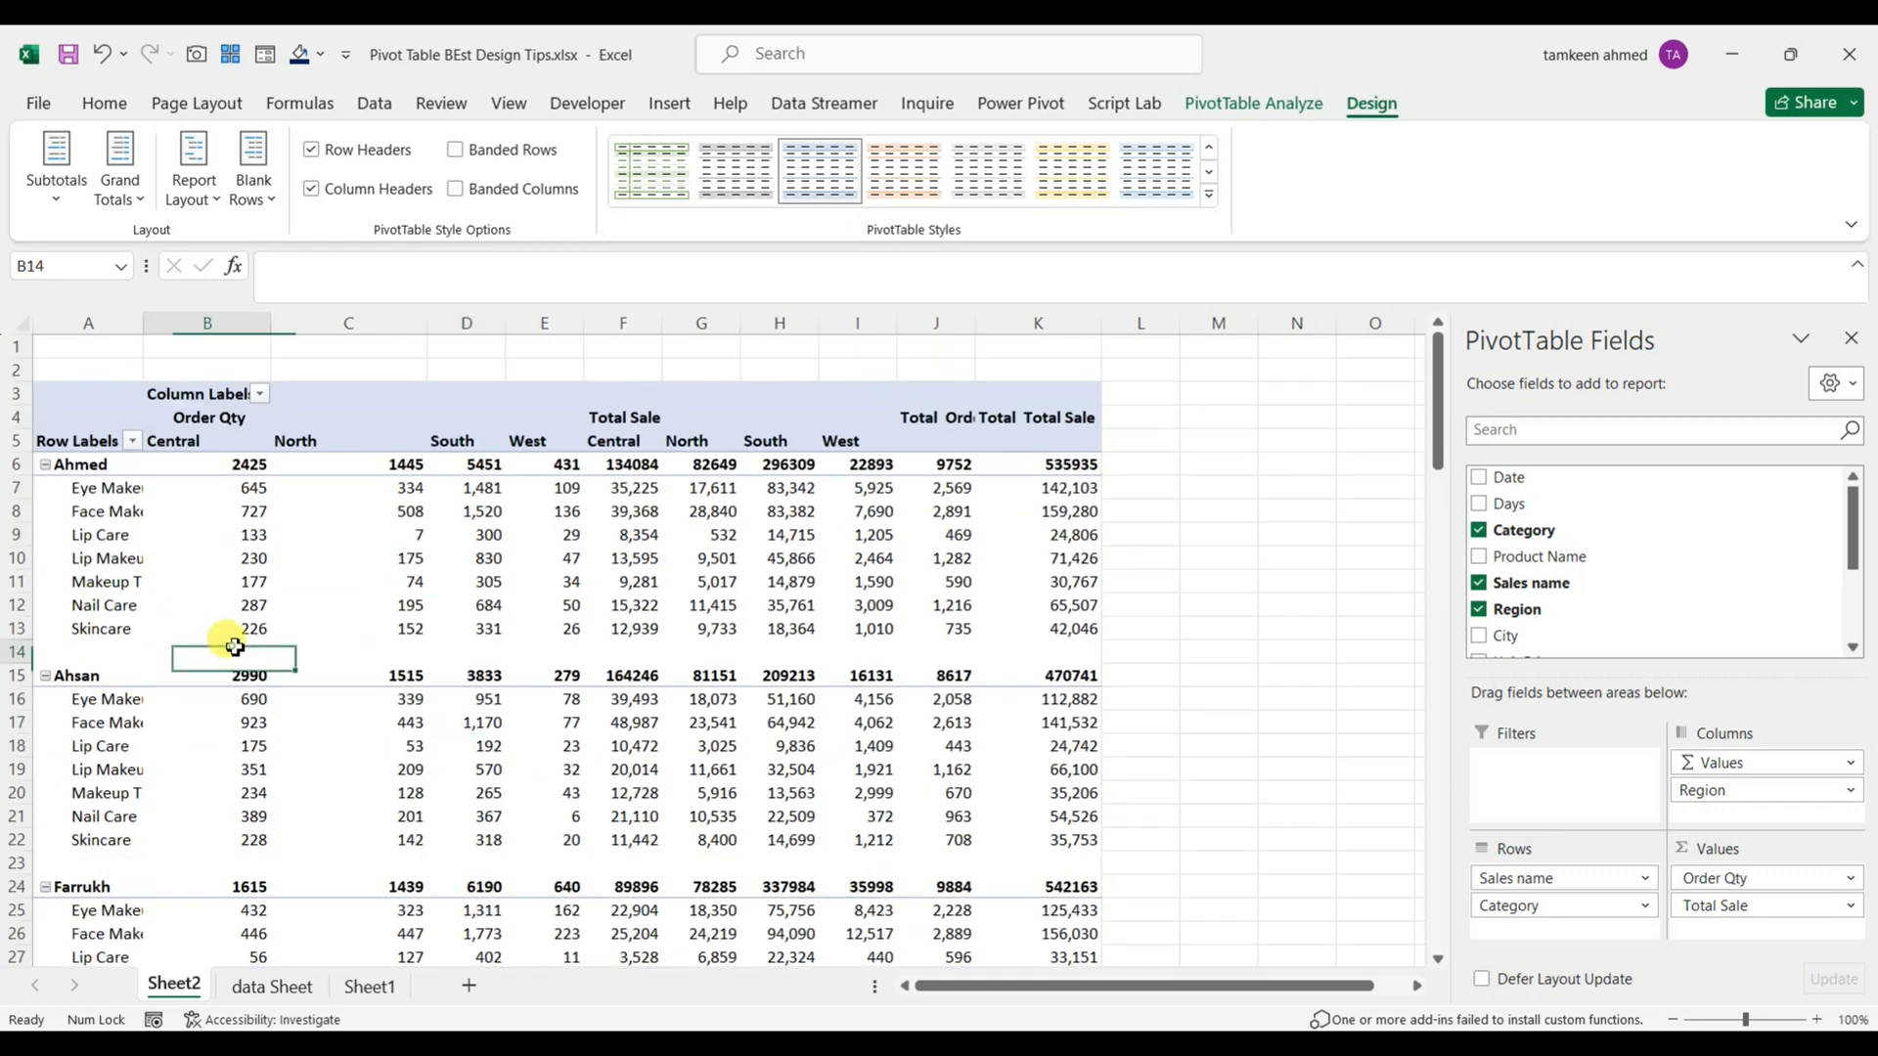
# Step: Turn off the PivotTable's grand totals for rows and columns
pyautogui.moveTo(1065, 440); pyautogui.dragTo(1099, 682)
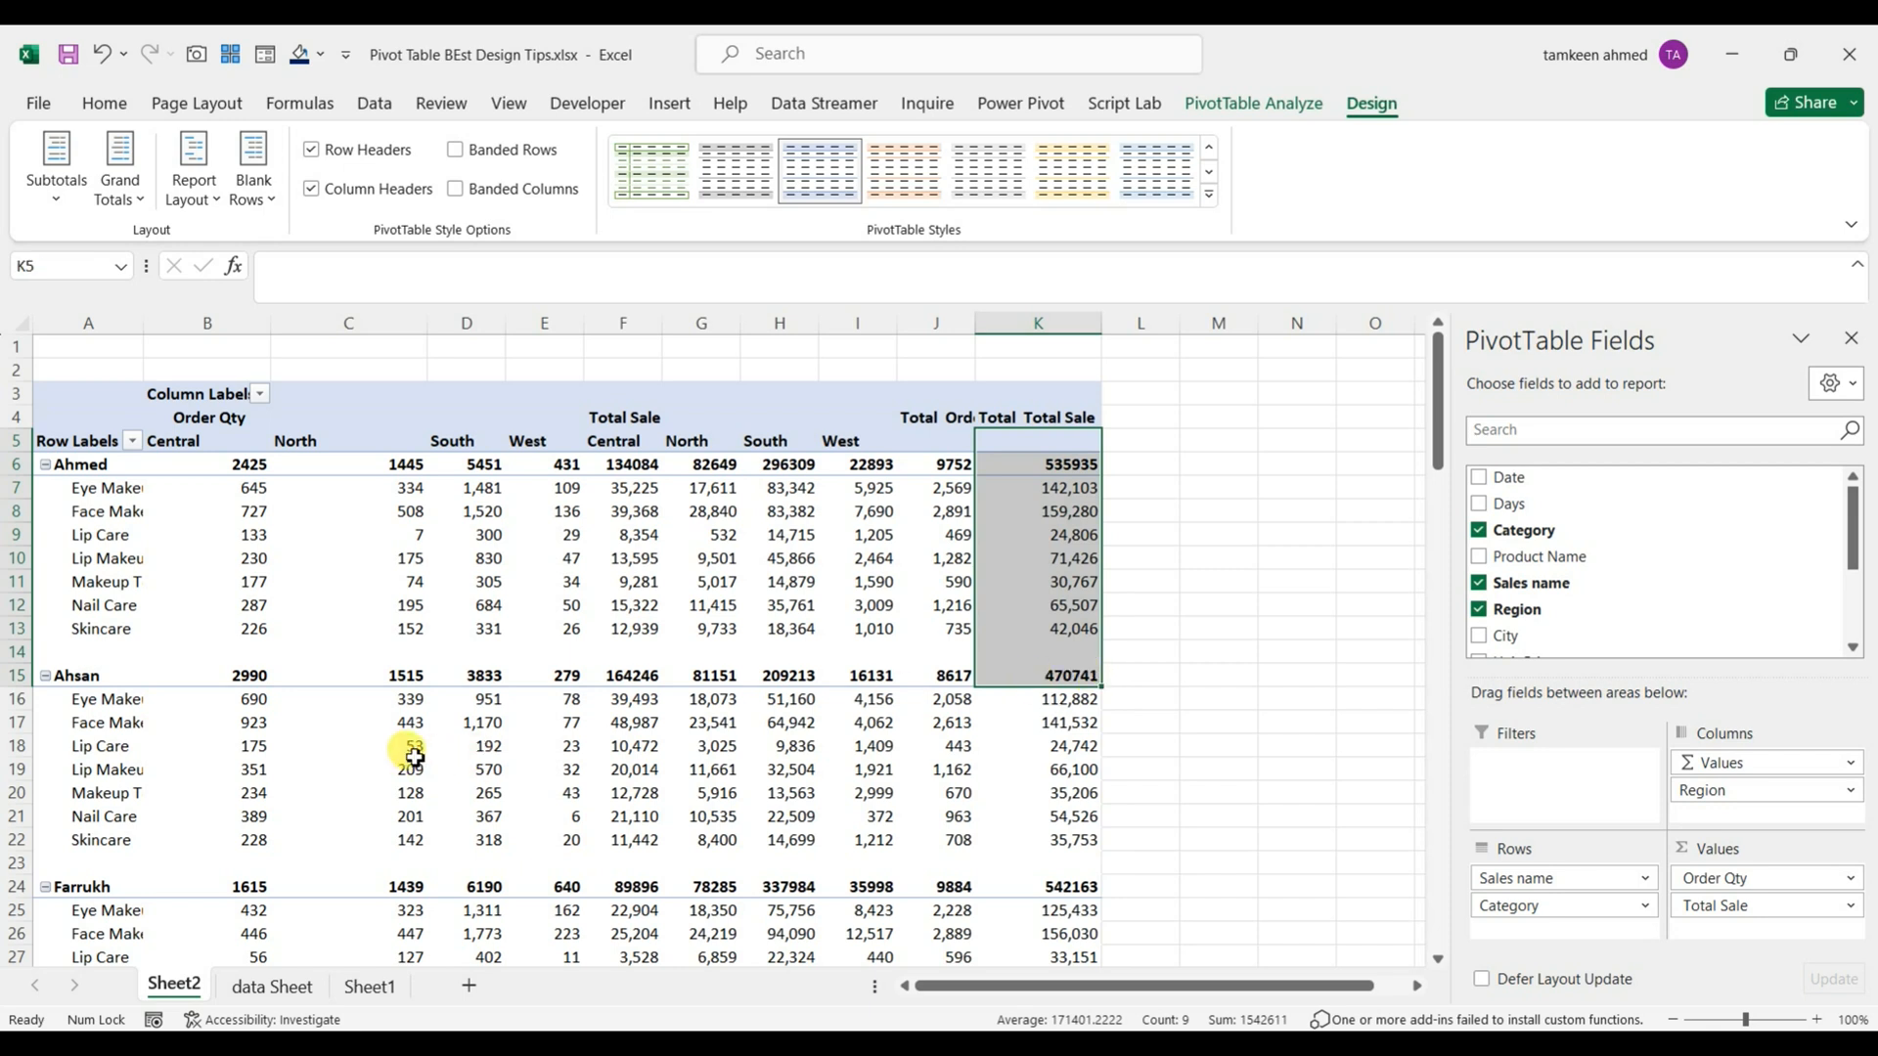
pyautogui.click(352, 597)
pyautogui.click(121, 177)
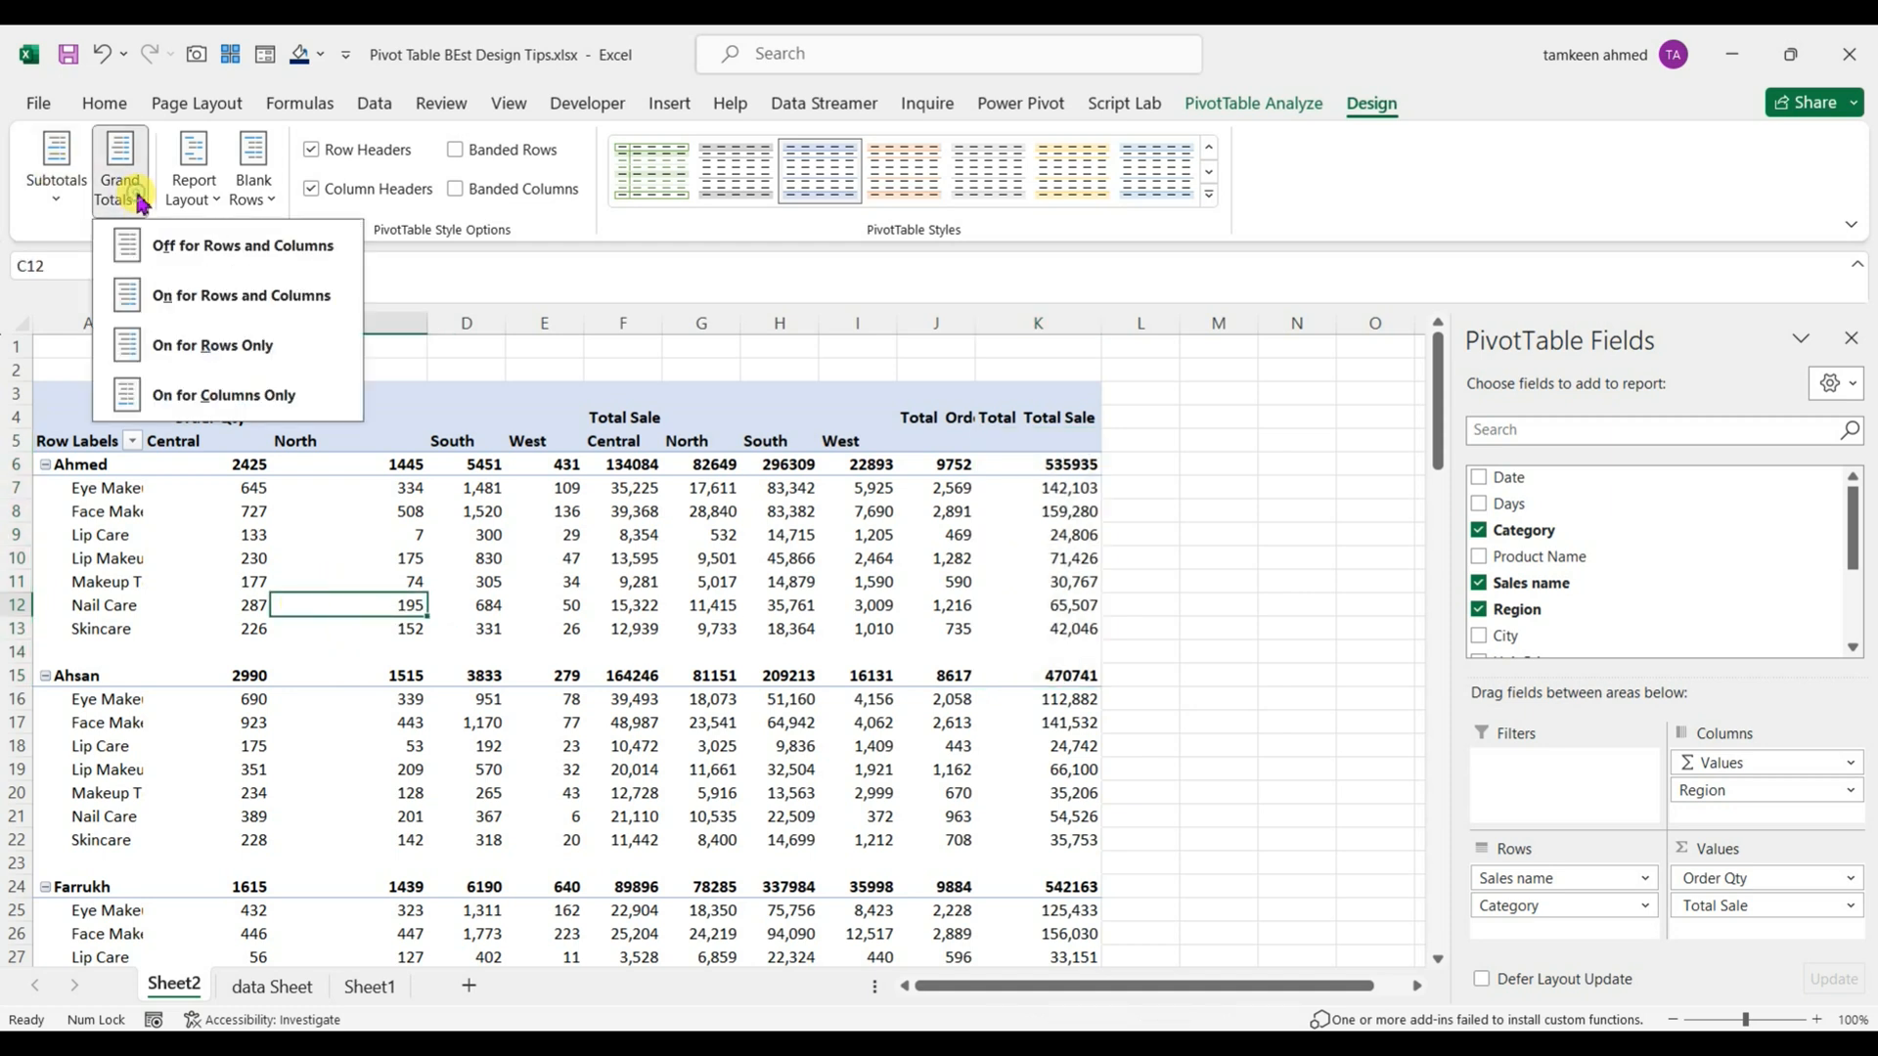
pyautogui.click(216, 246)
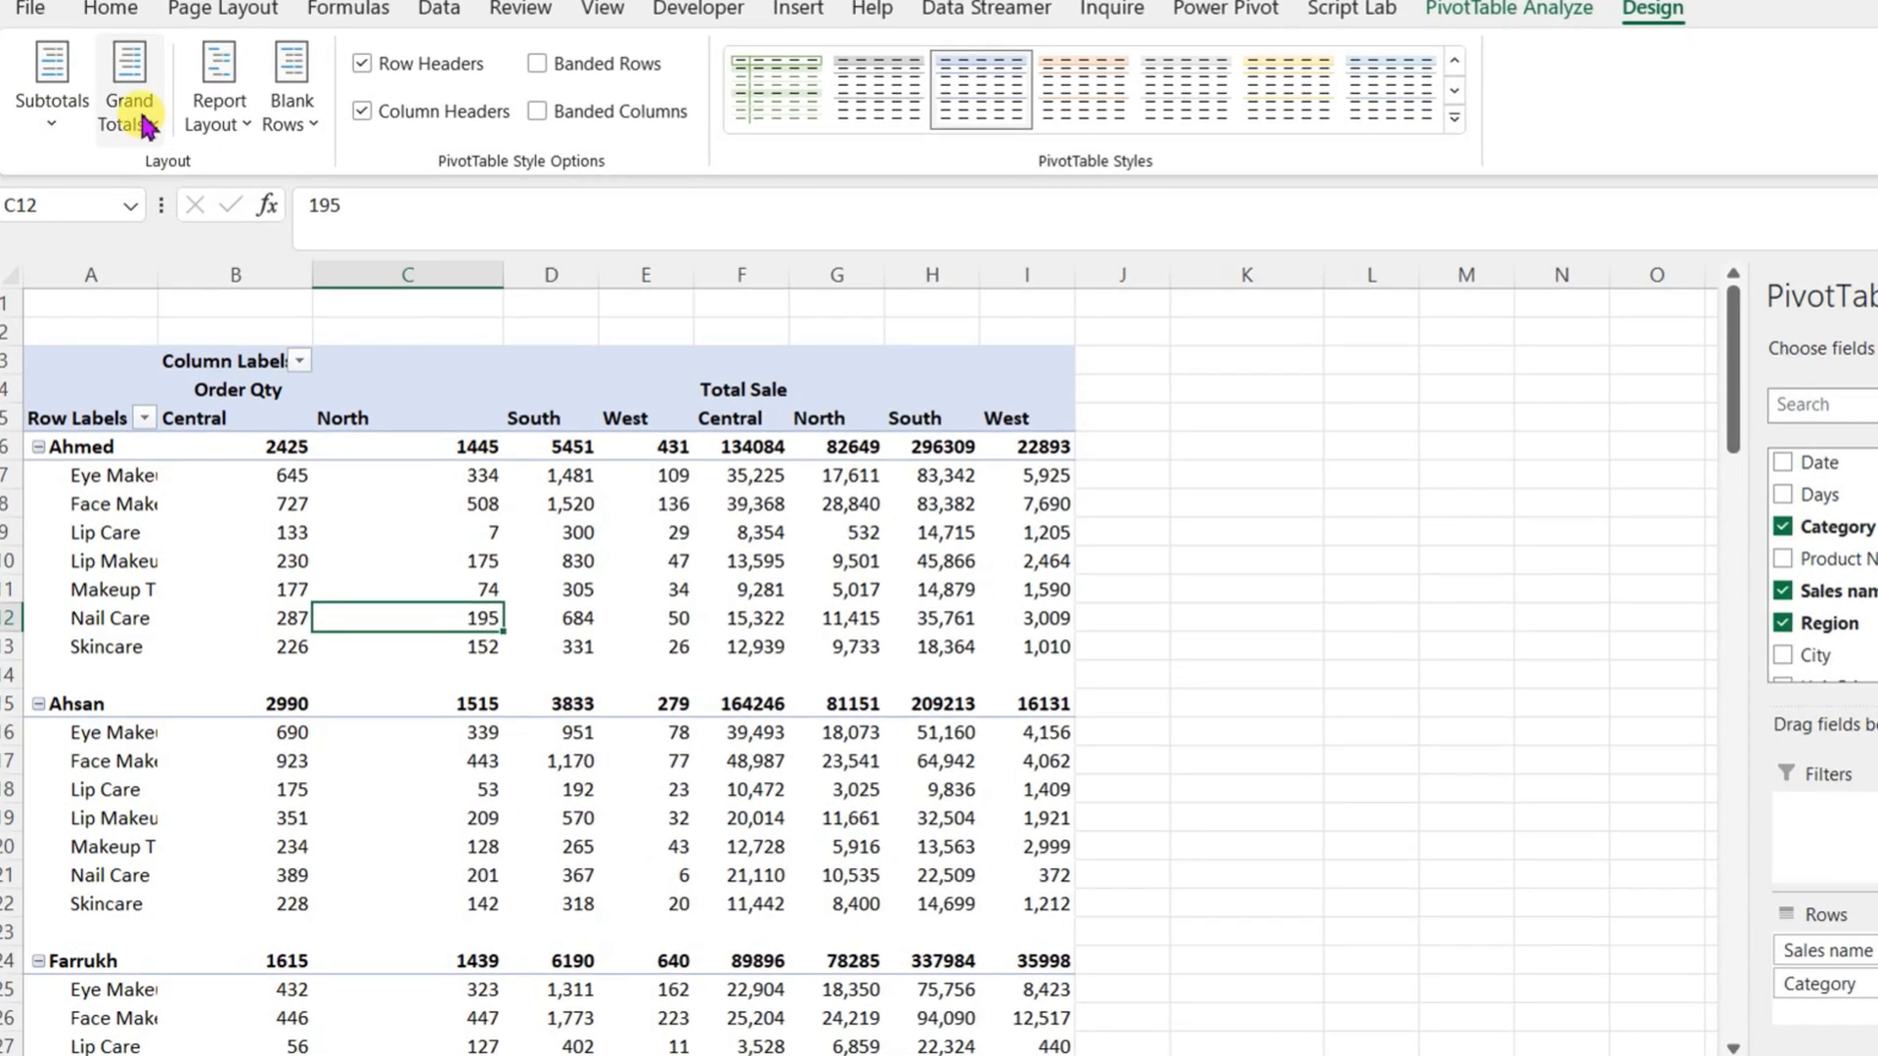
# Step: Turn the grand totals back on to compare the layouts, and return them to off for rows and columns
pyautogui.click(135, 115)
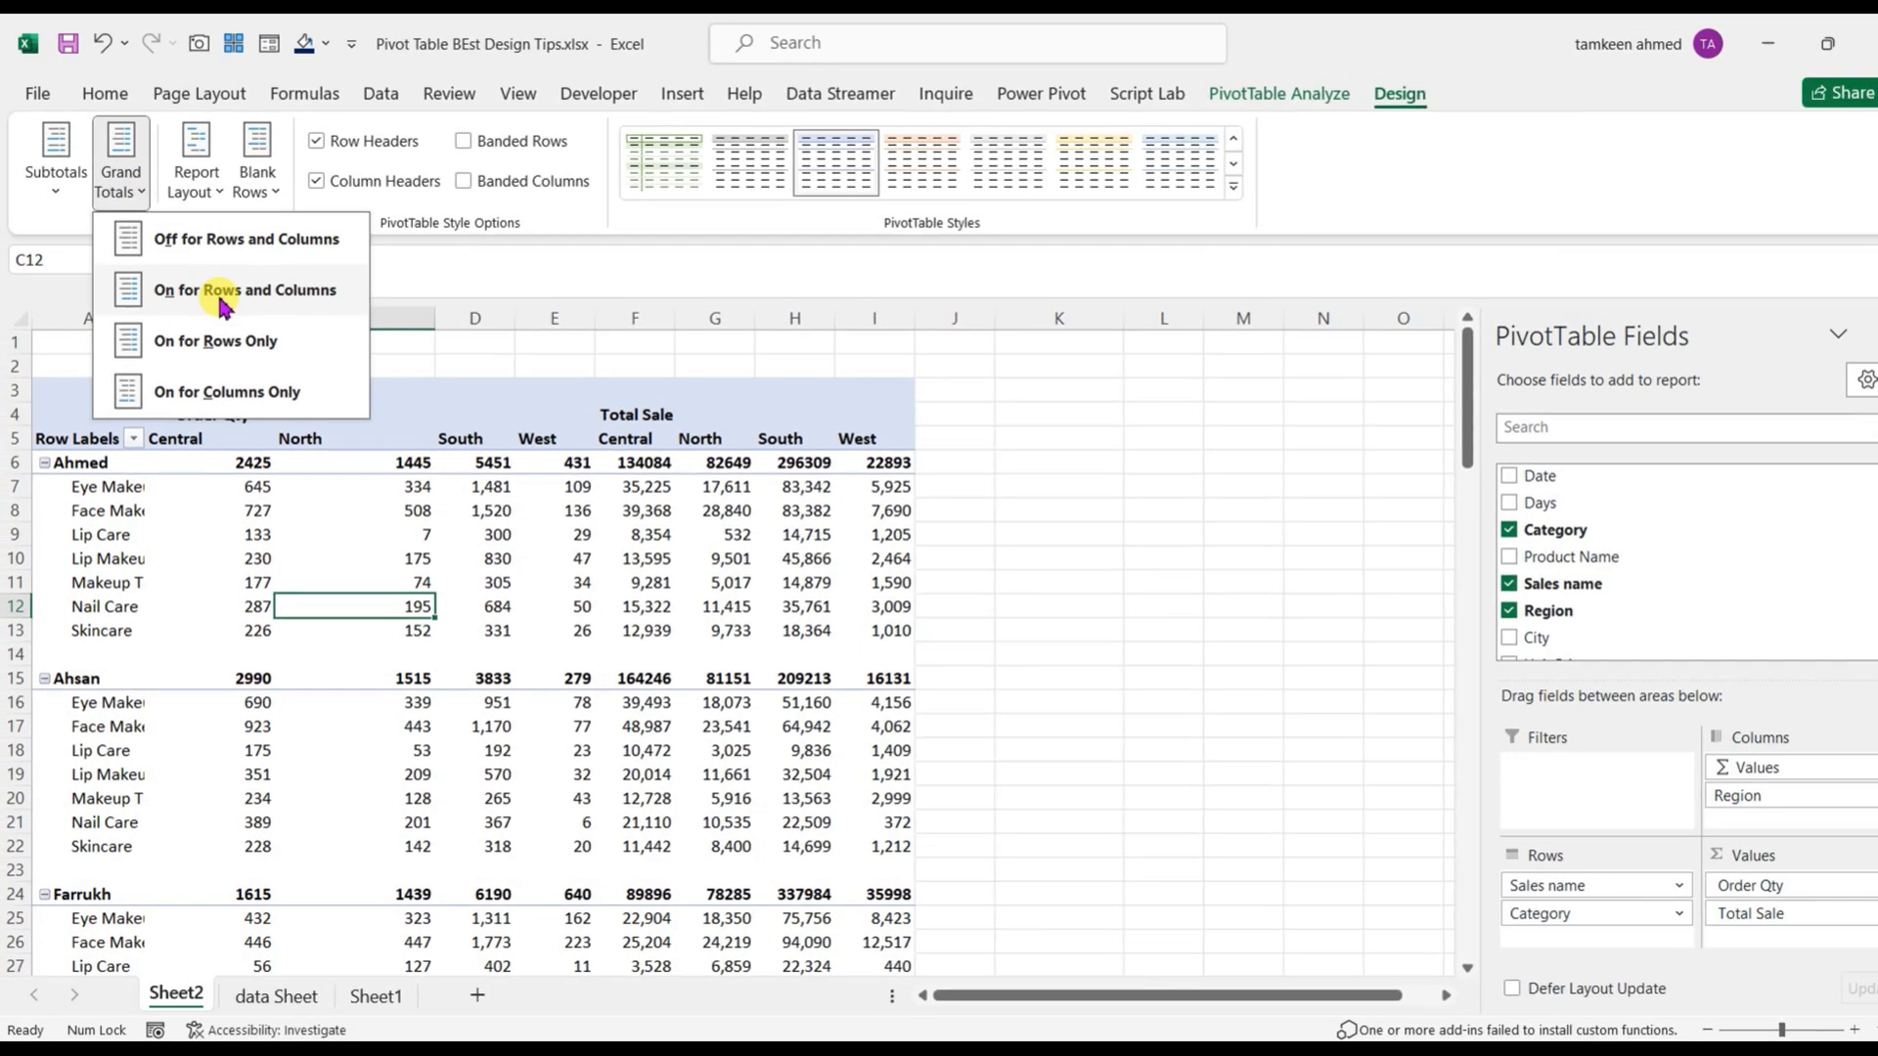
pyautogui.click(244, 243)
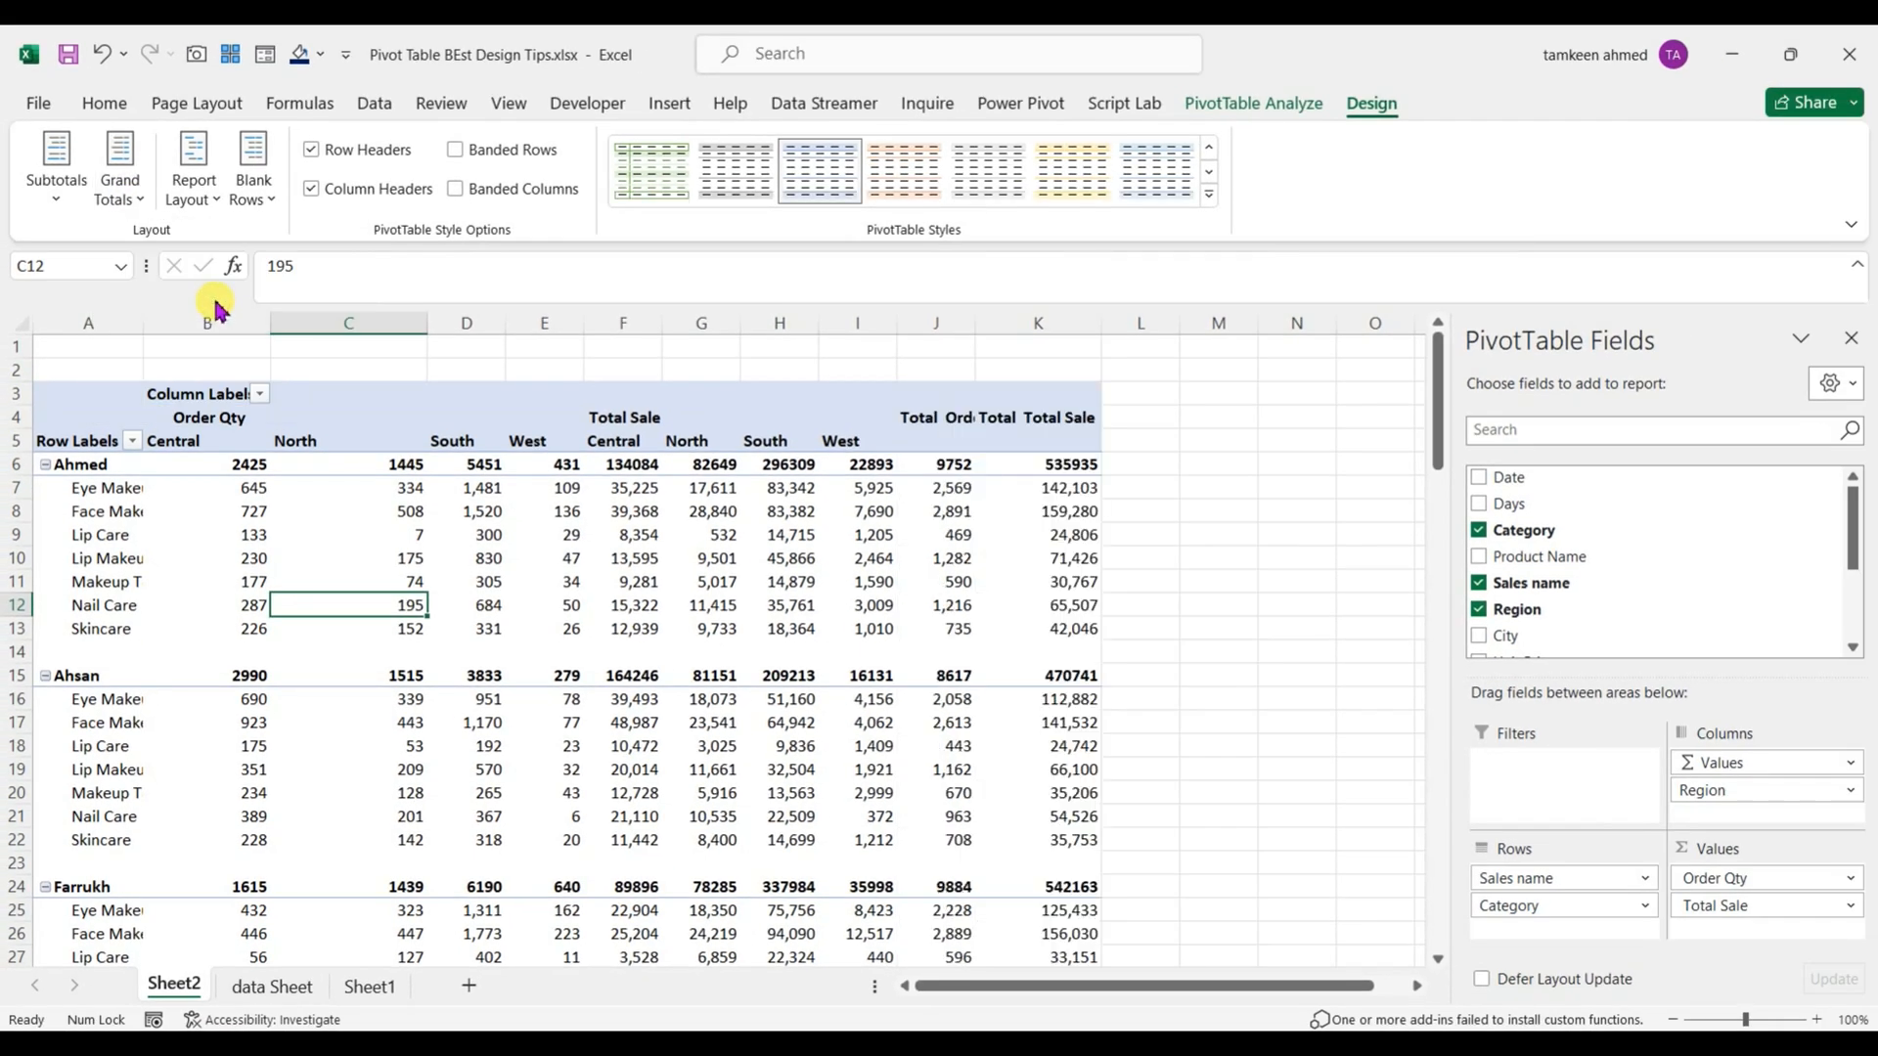
pyautogui.click(121, 188)
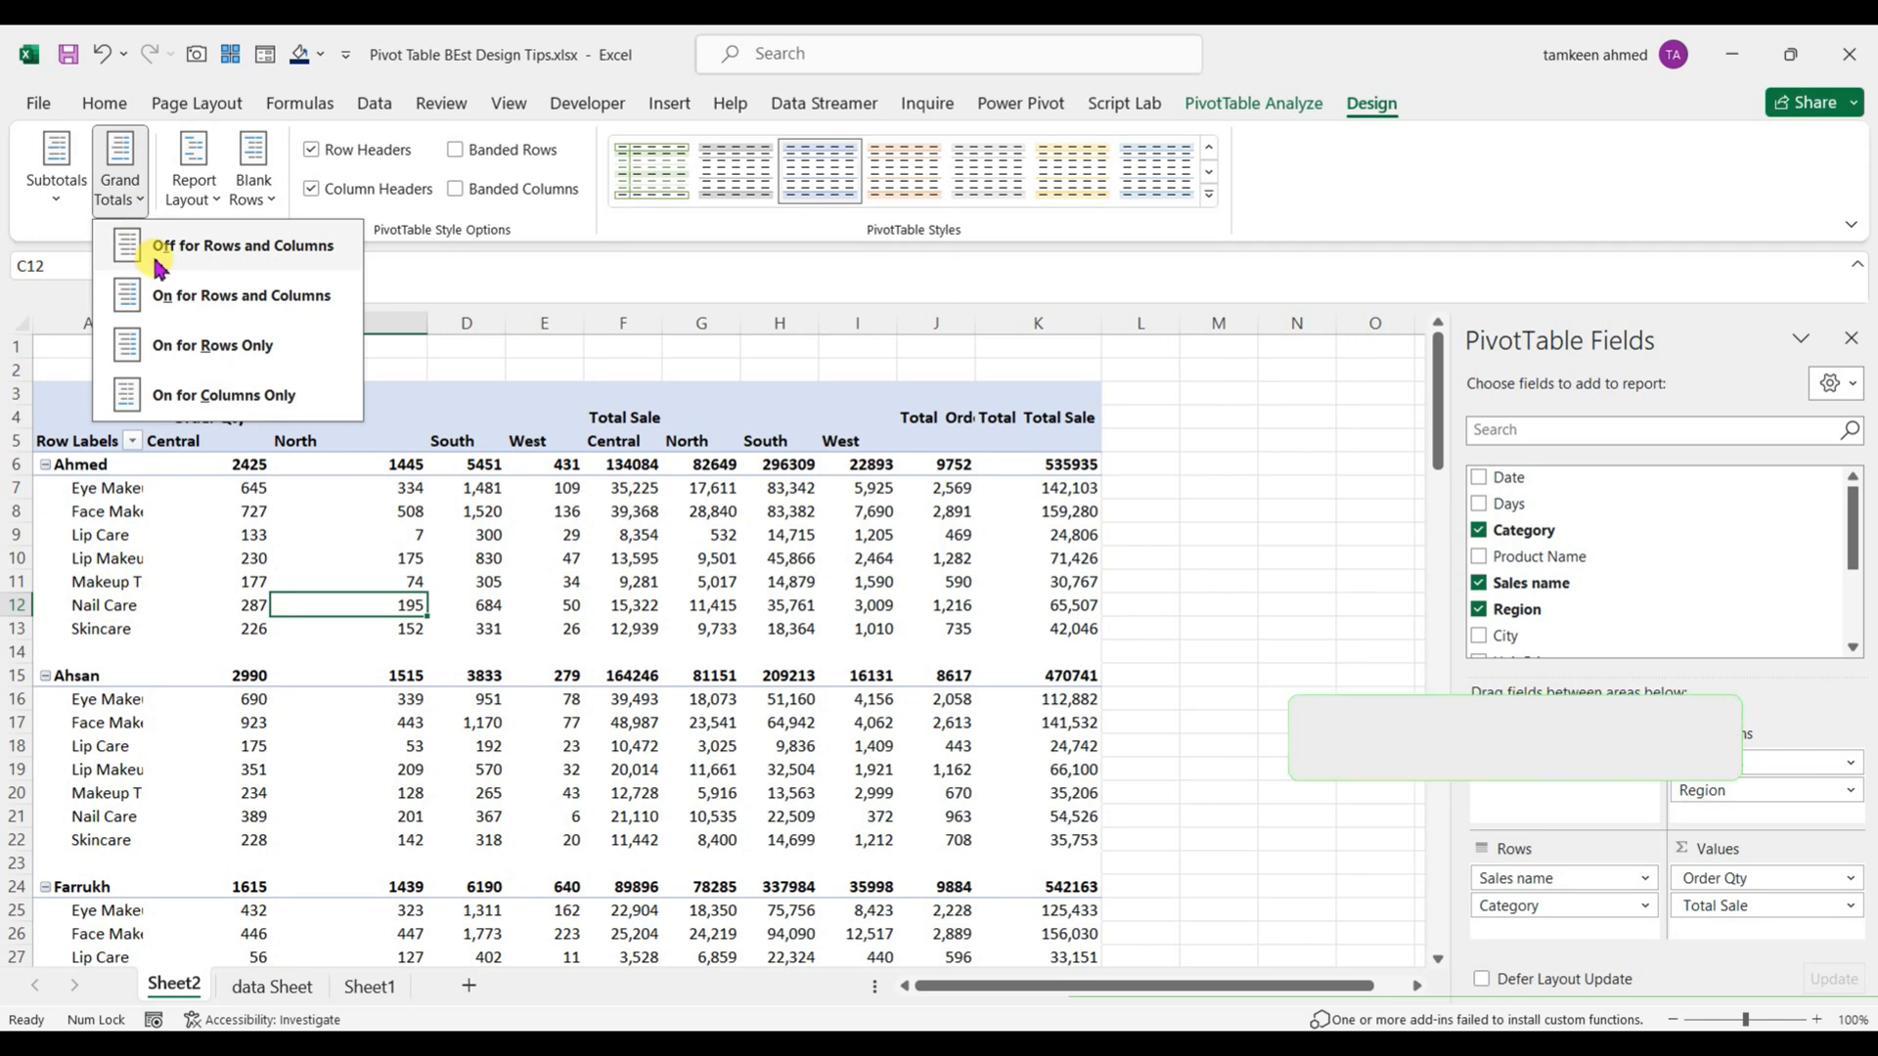
pyautogui.click(162, 249)
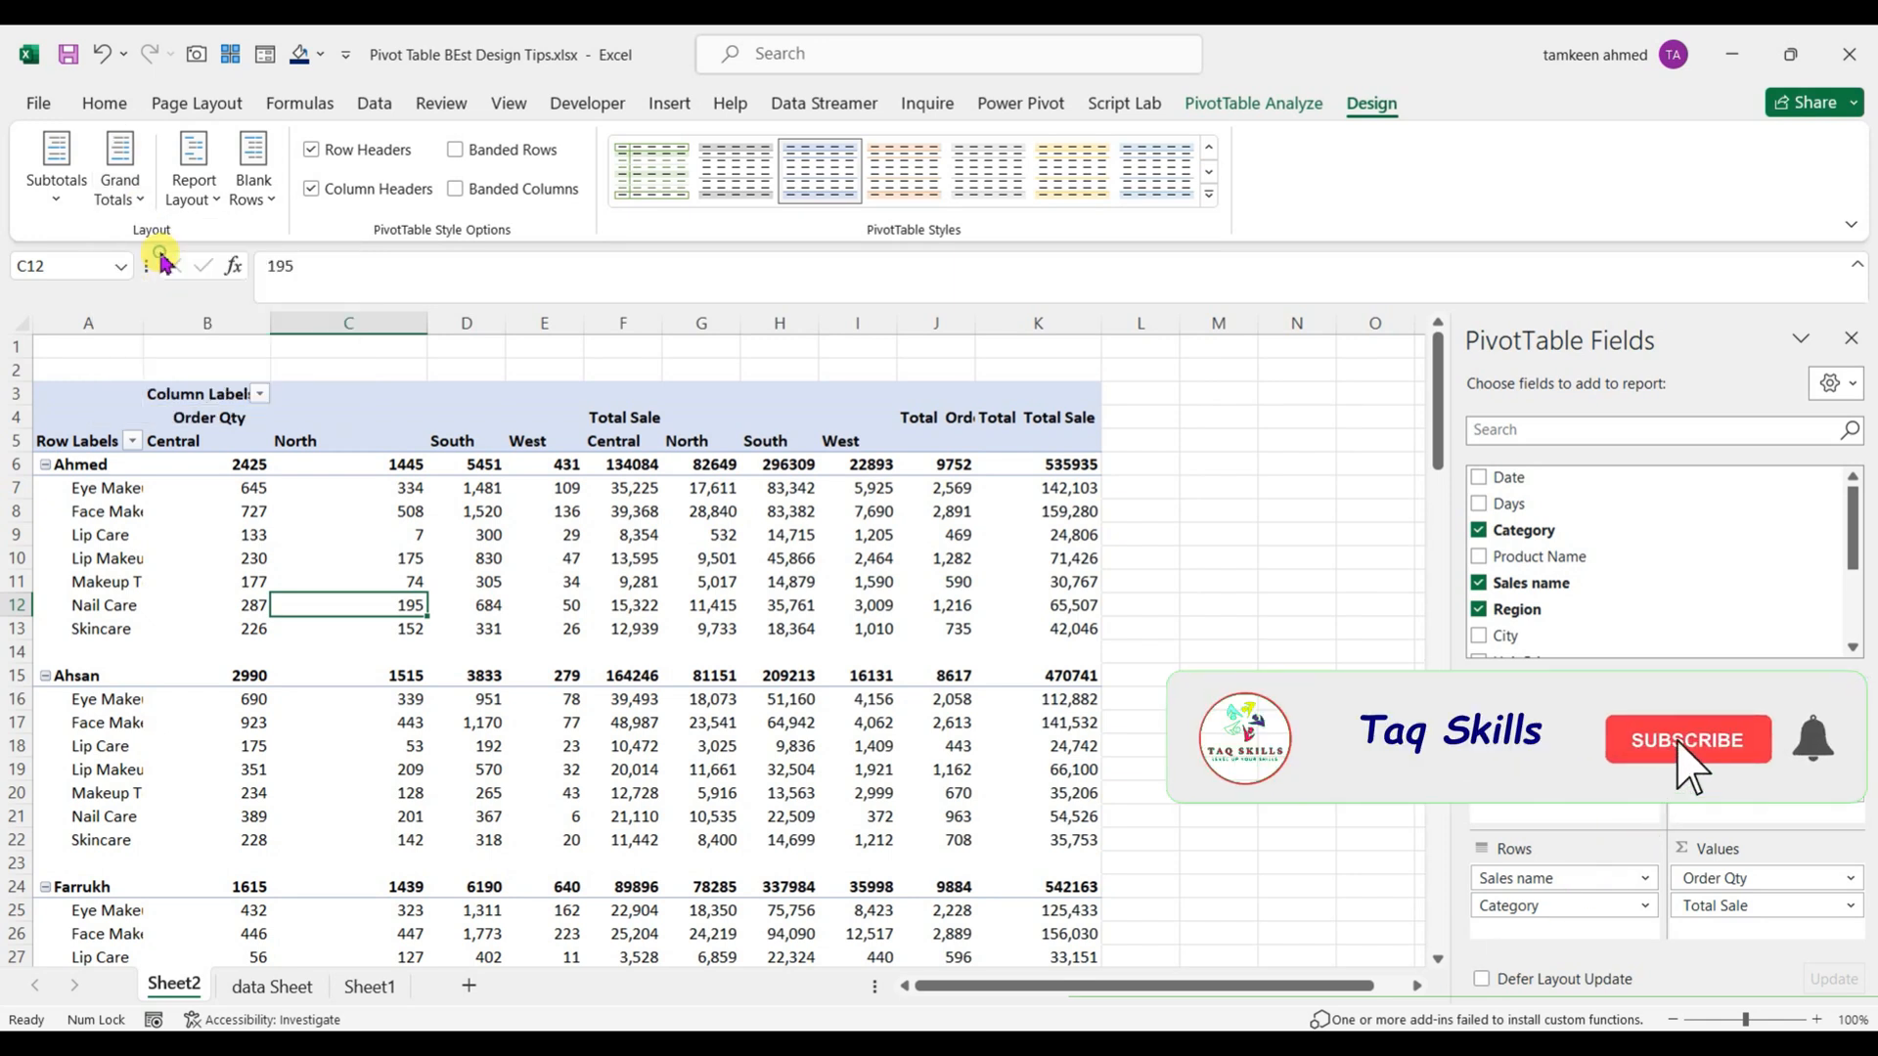
pyautogui.click(121, 188)
pyautogui.click(159, 355)
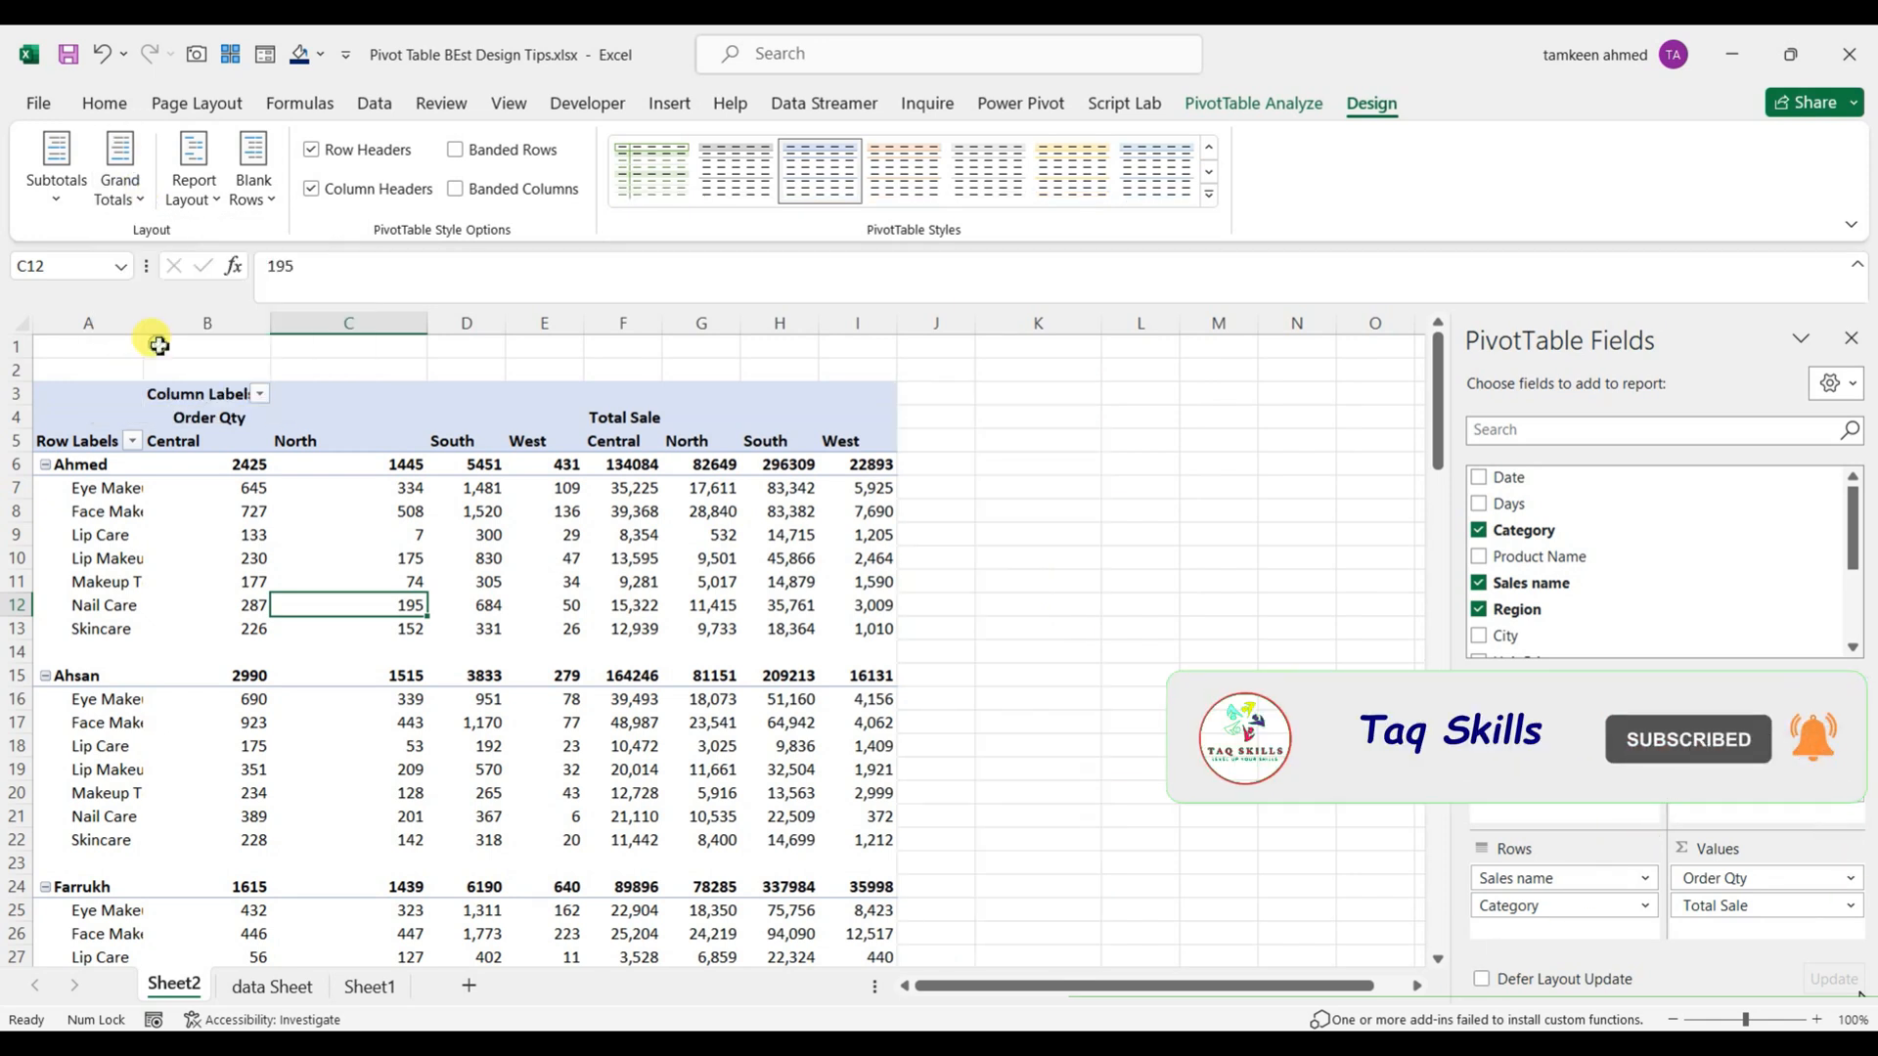
pyautogui.click(135, 192)
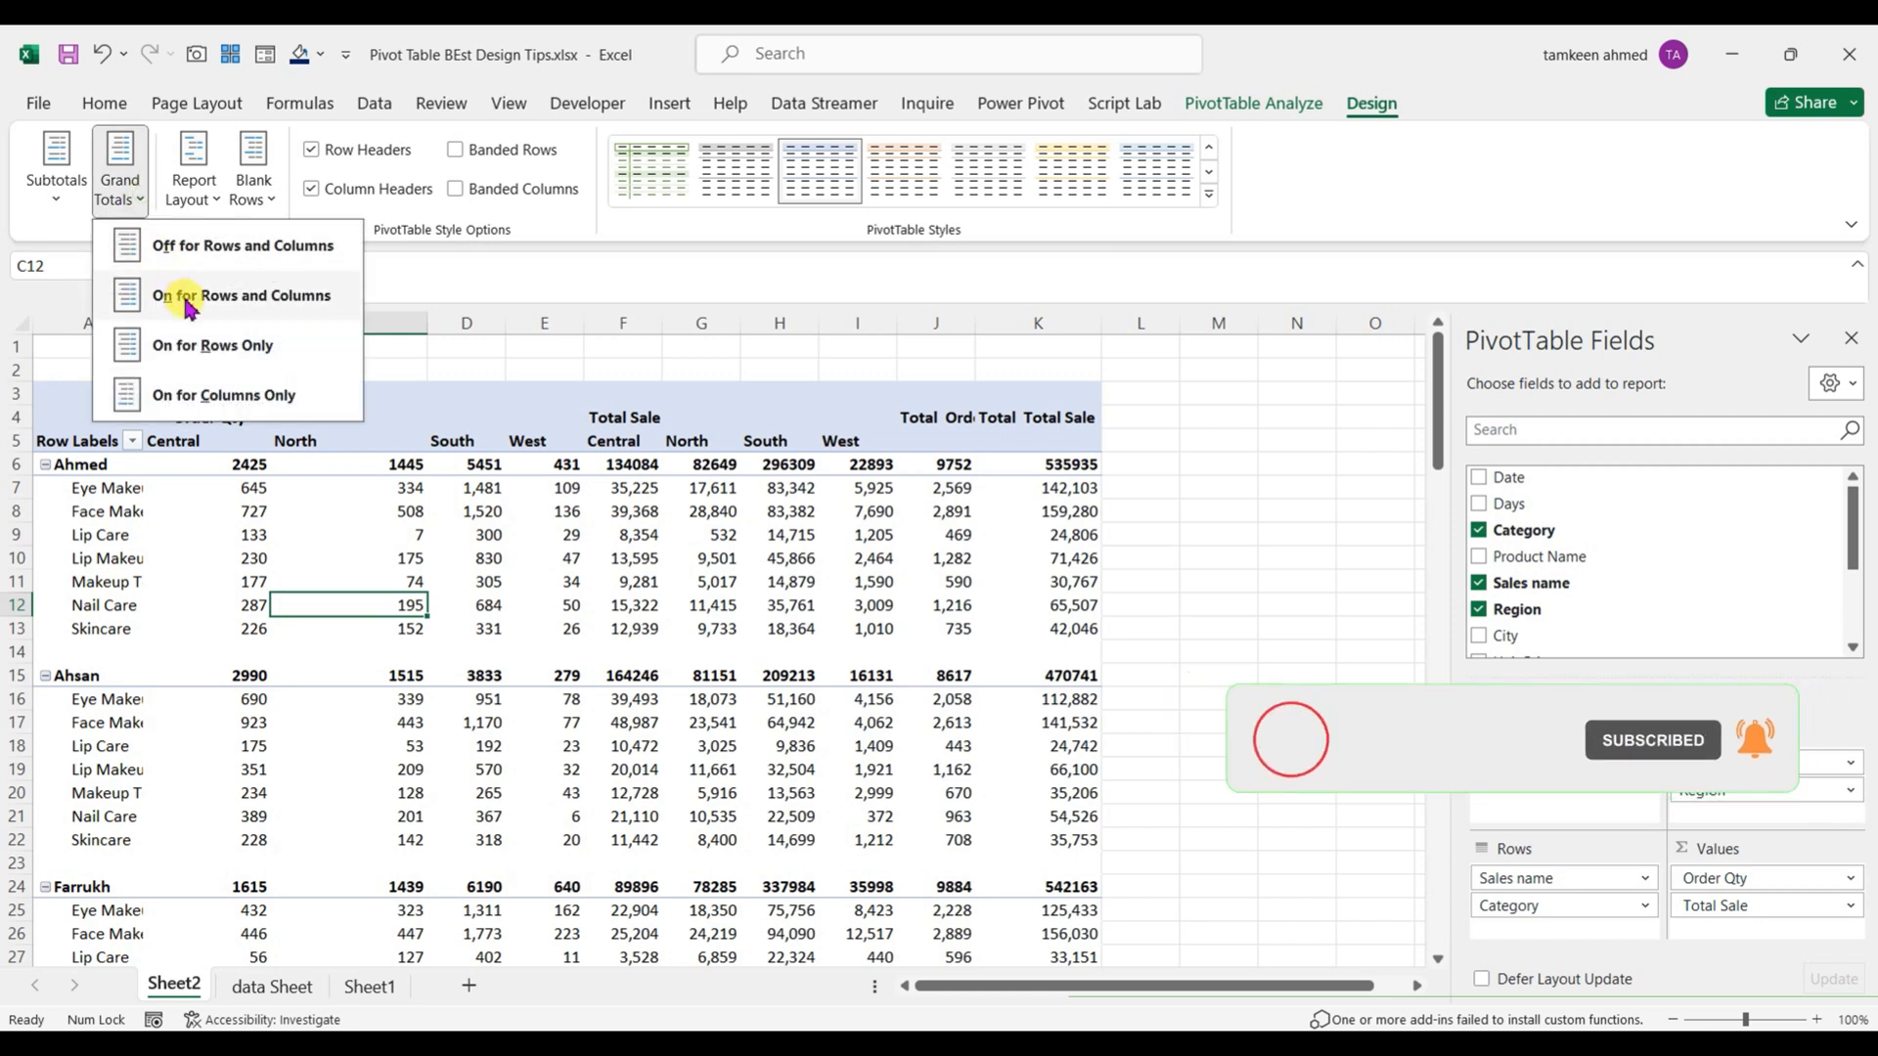
pyautogui.click(193, 247)
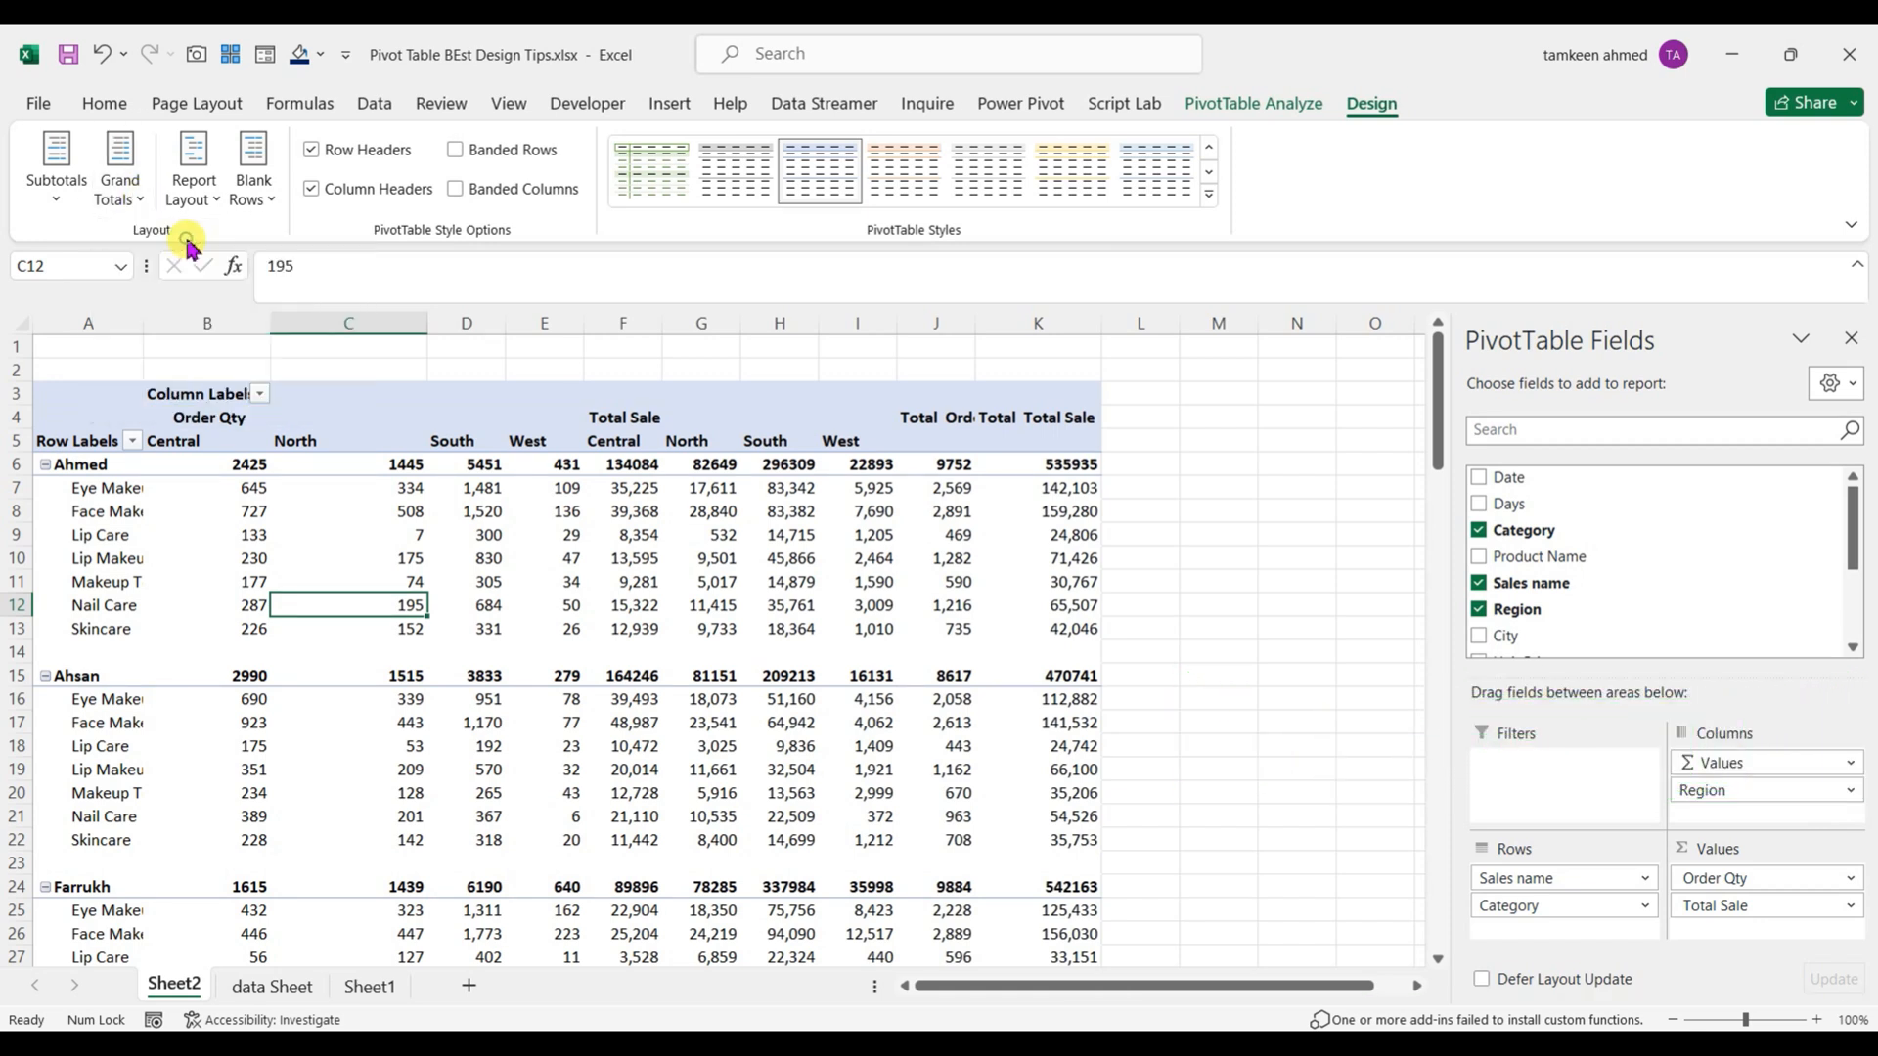
# Step: Try hiding the subtotals of the salesperson groups
pyautogui.click(194, 544)
pyautogui.click(226, 626)
pyautogui.click(79, 462)
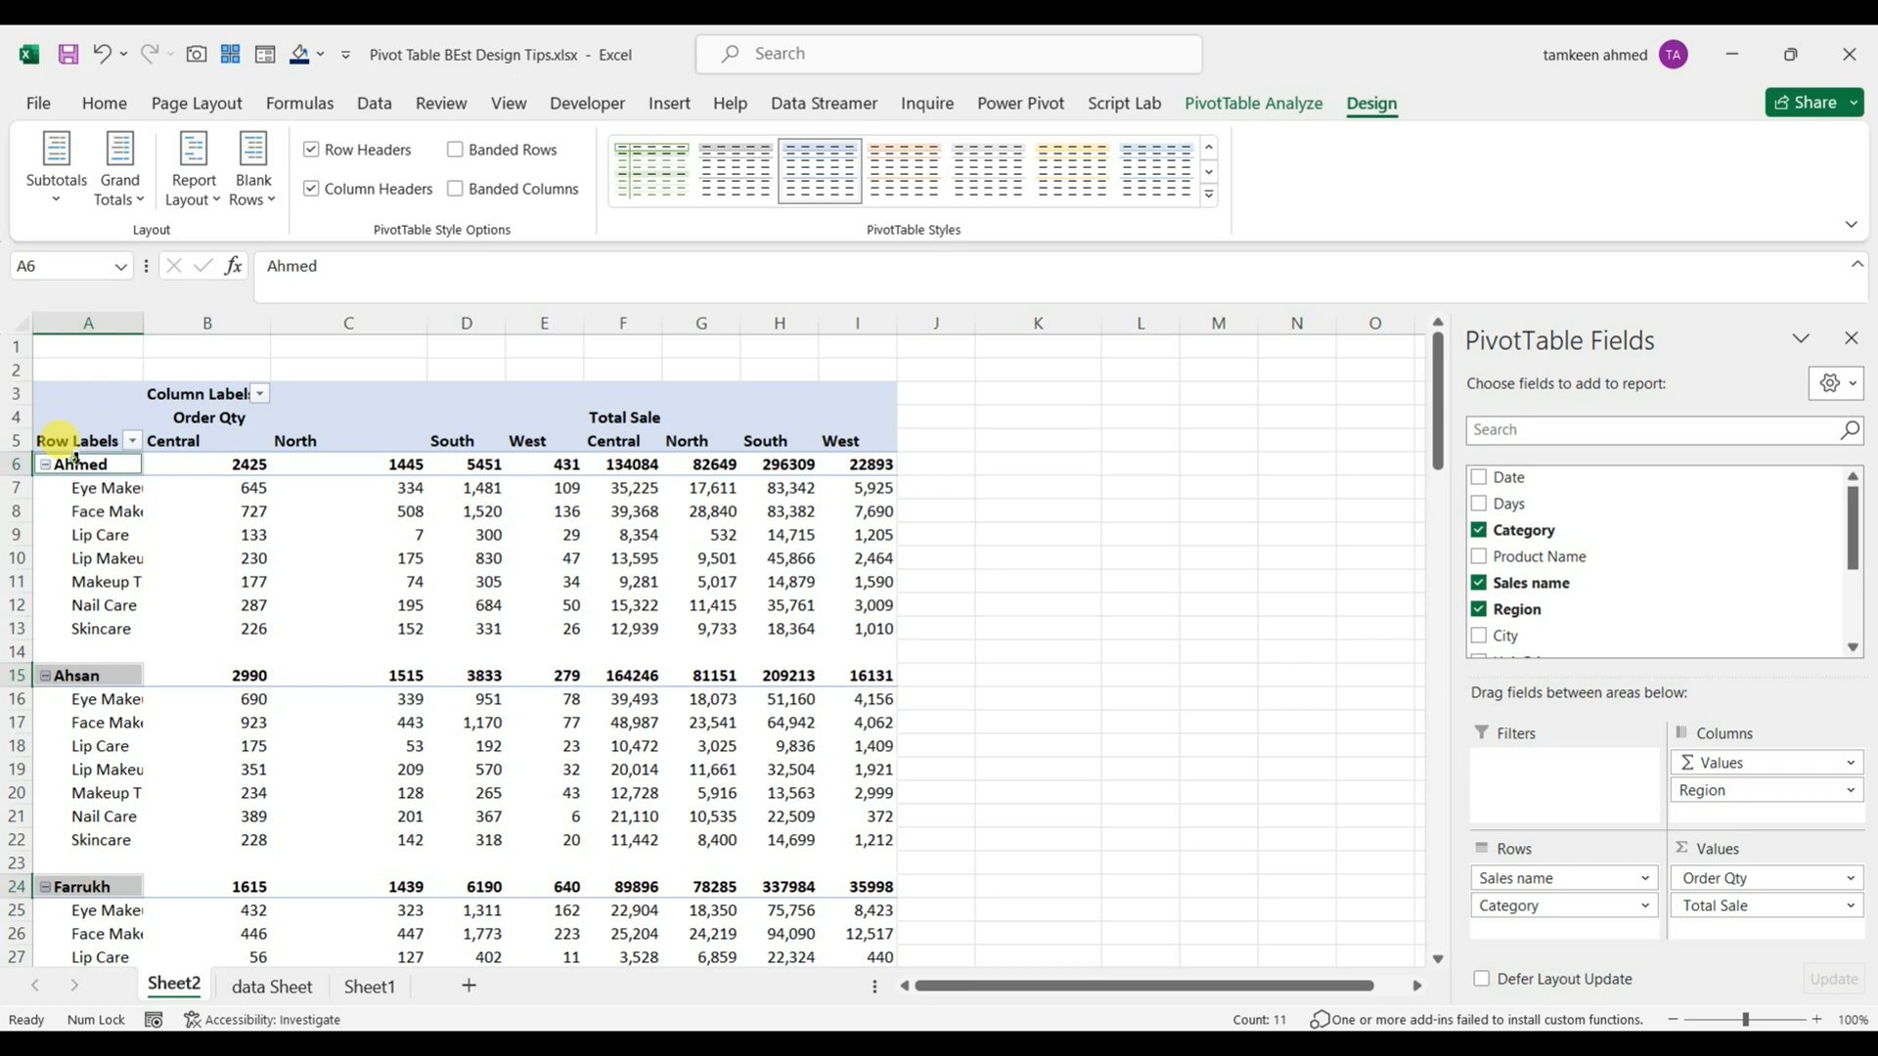
pyautogui.click(213, 528)
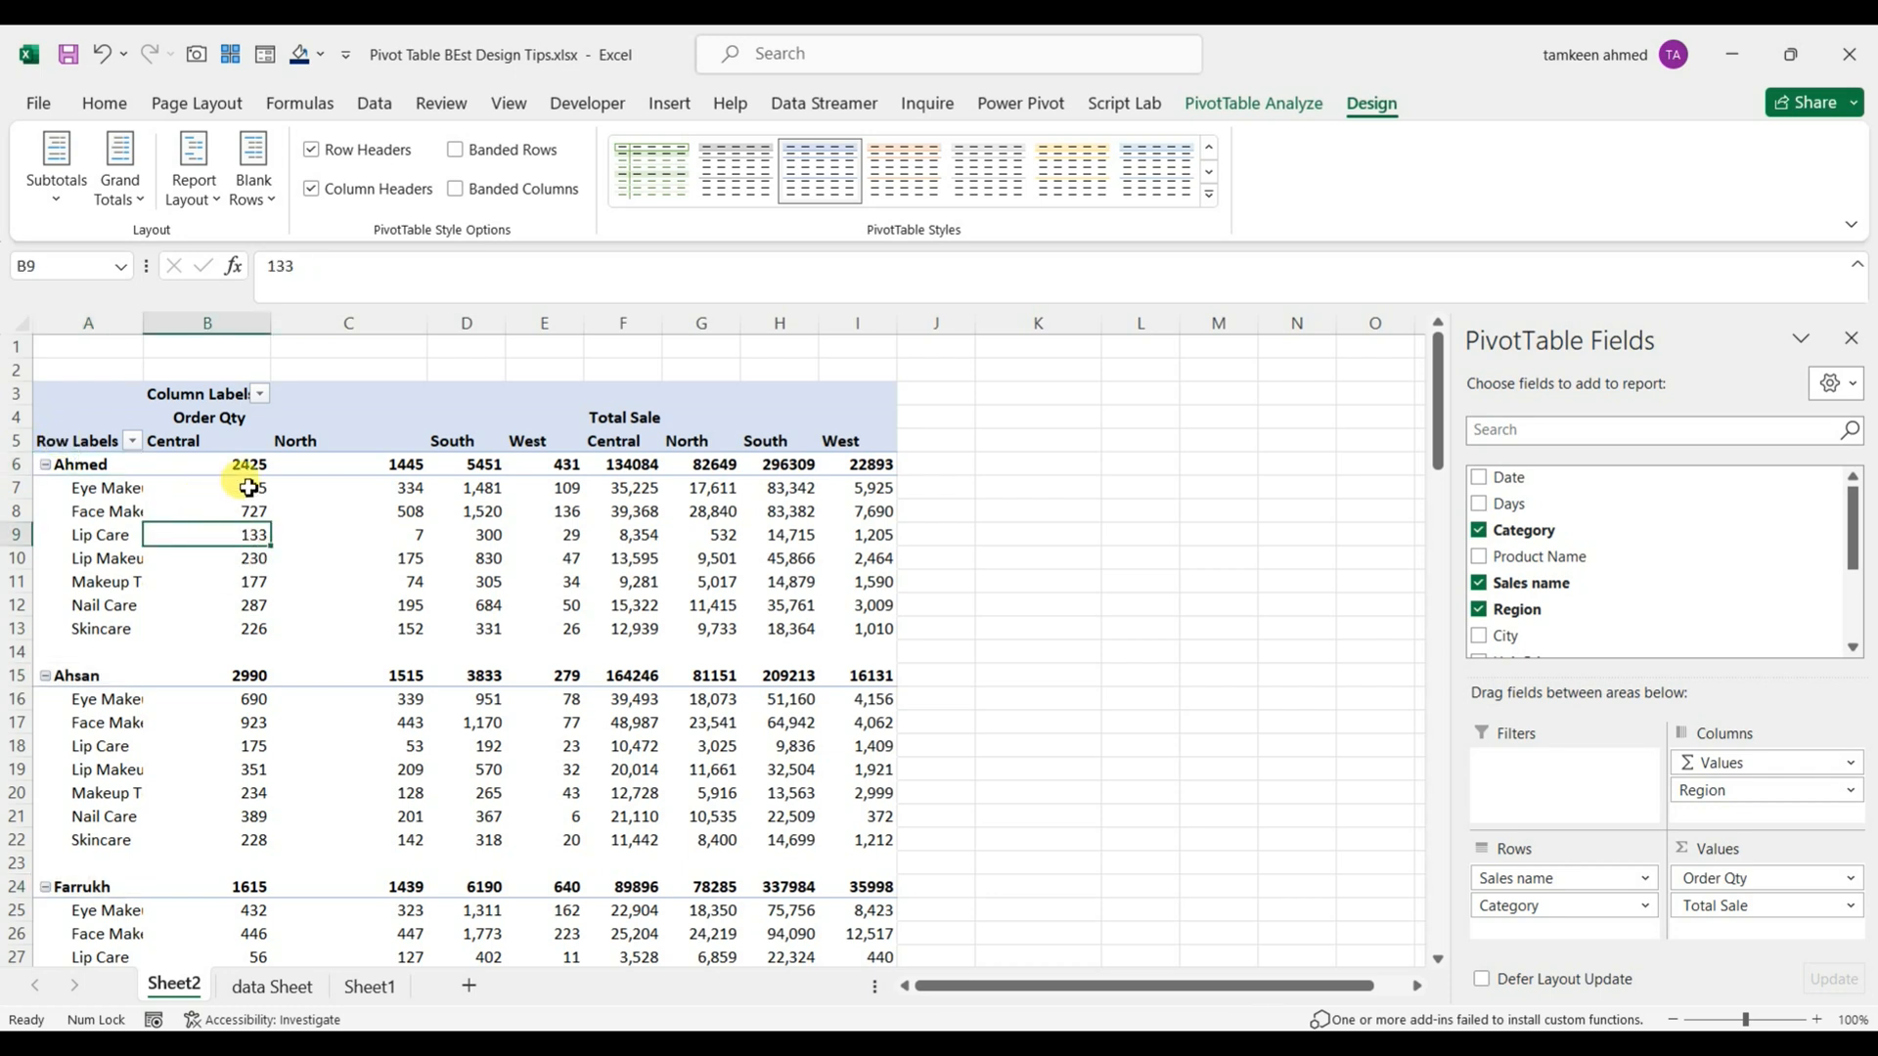
pyautogui.click(56, 166)
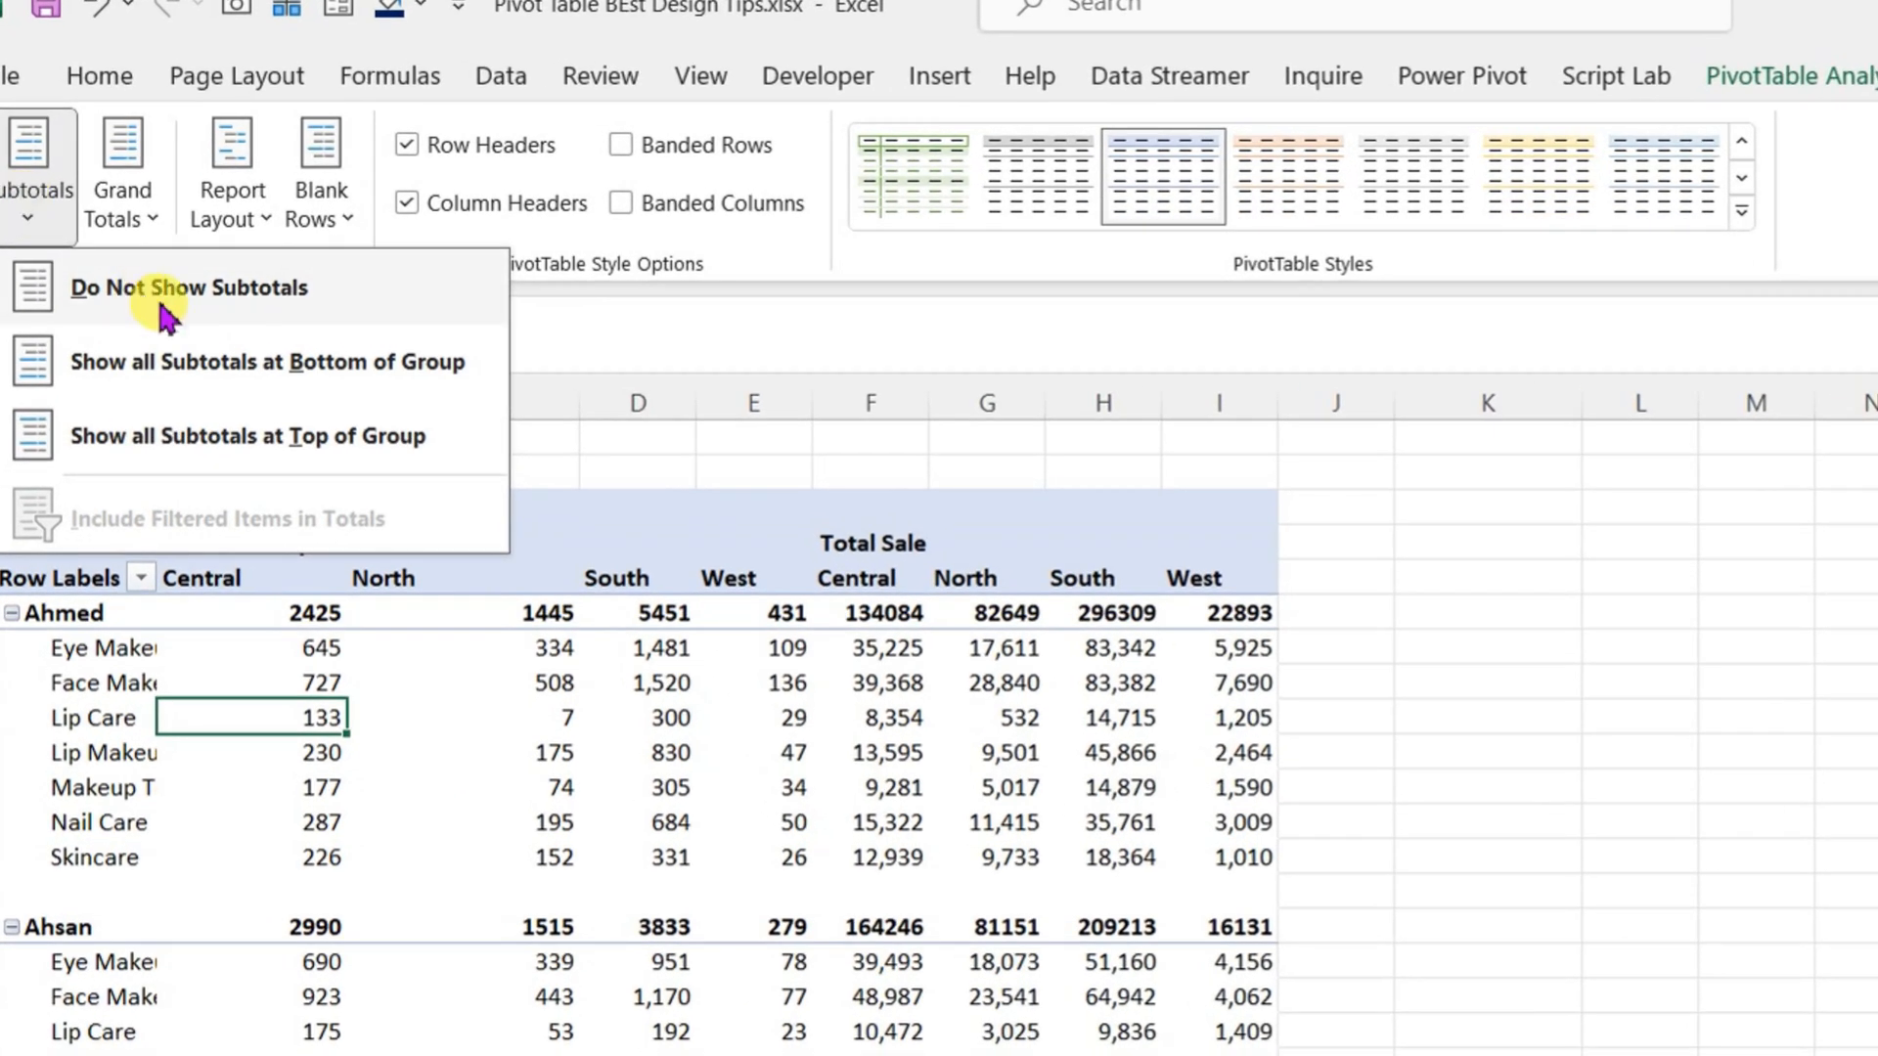
pyautogui.click(152, 293)
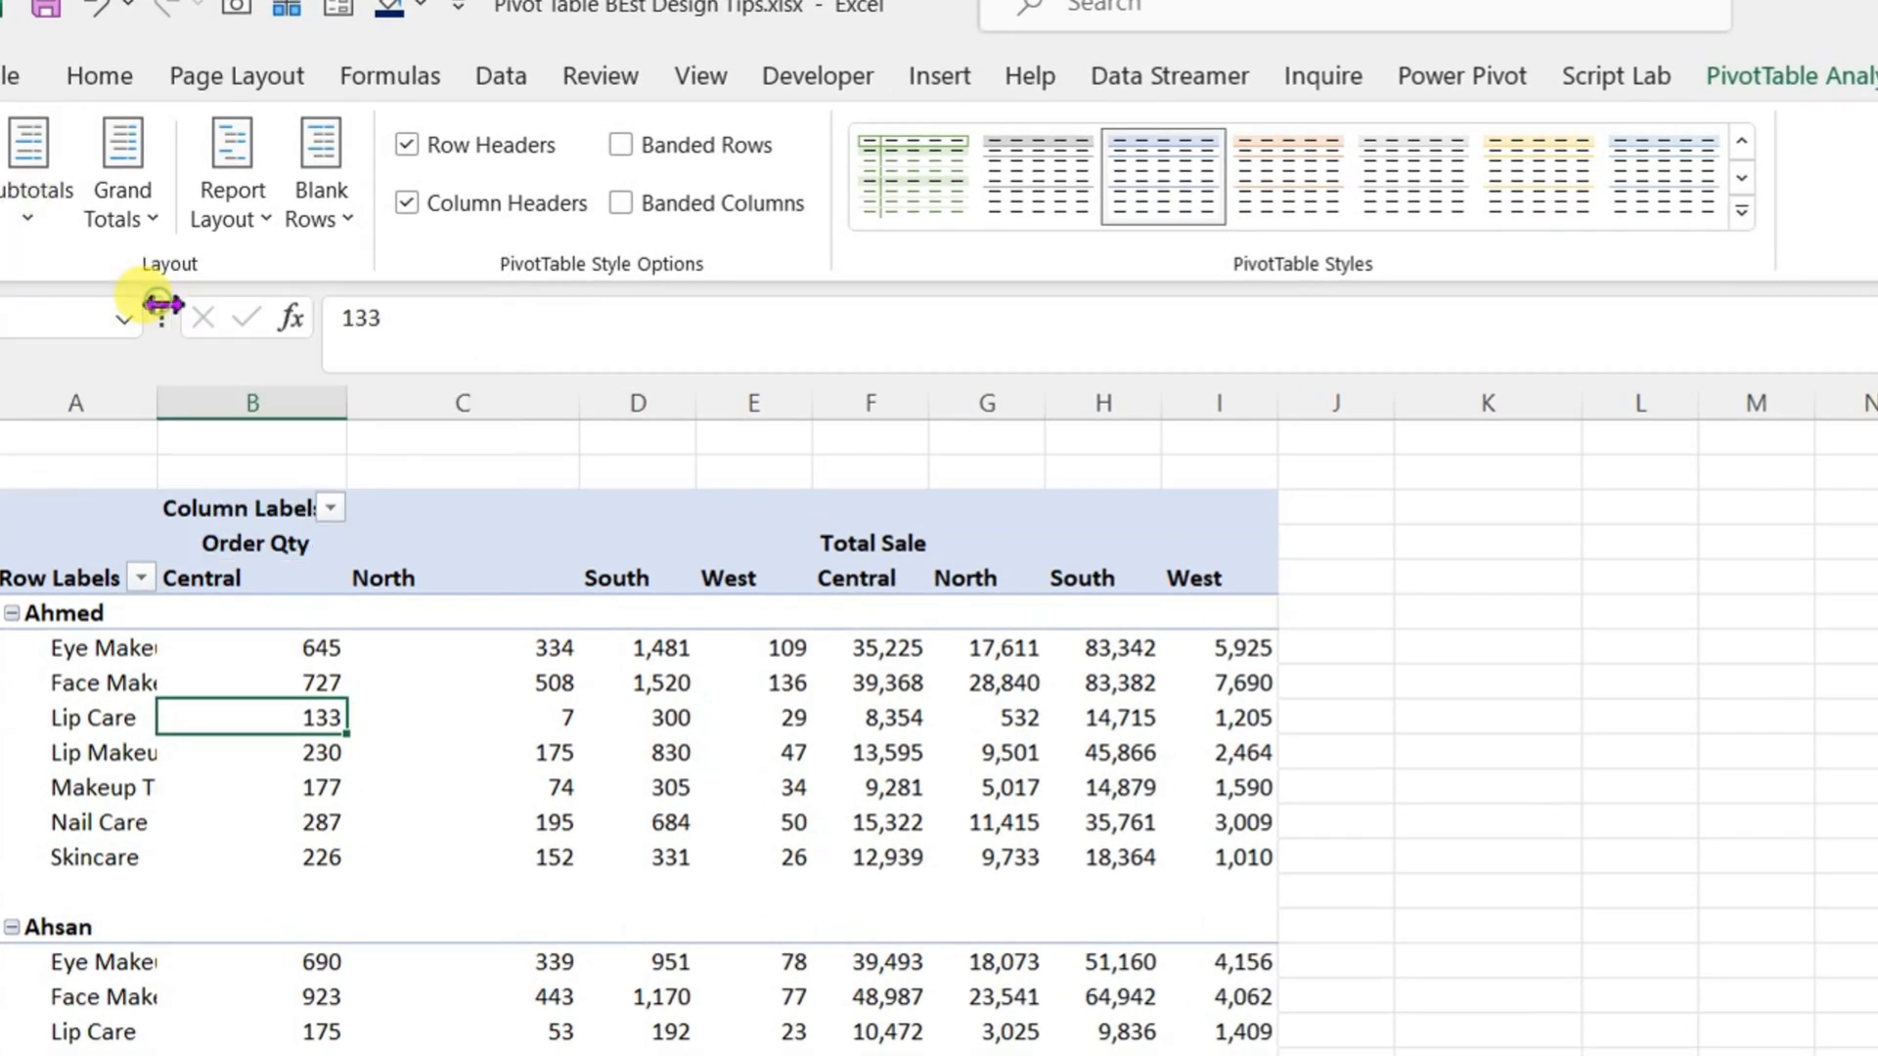
# Step: Try showing all subtotals at the bottom and at the top of each group
pyautogui.click(31, 223)
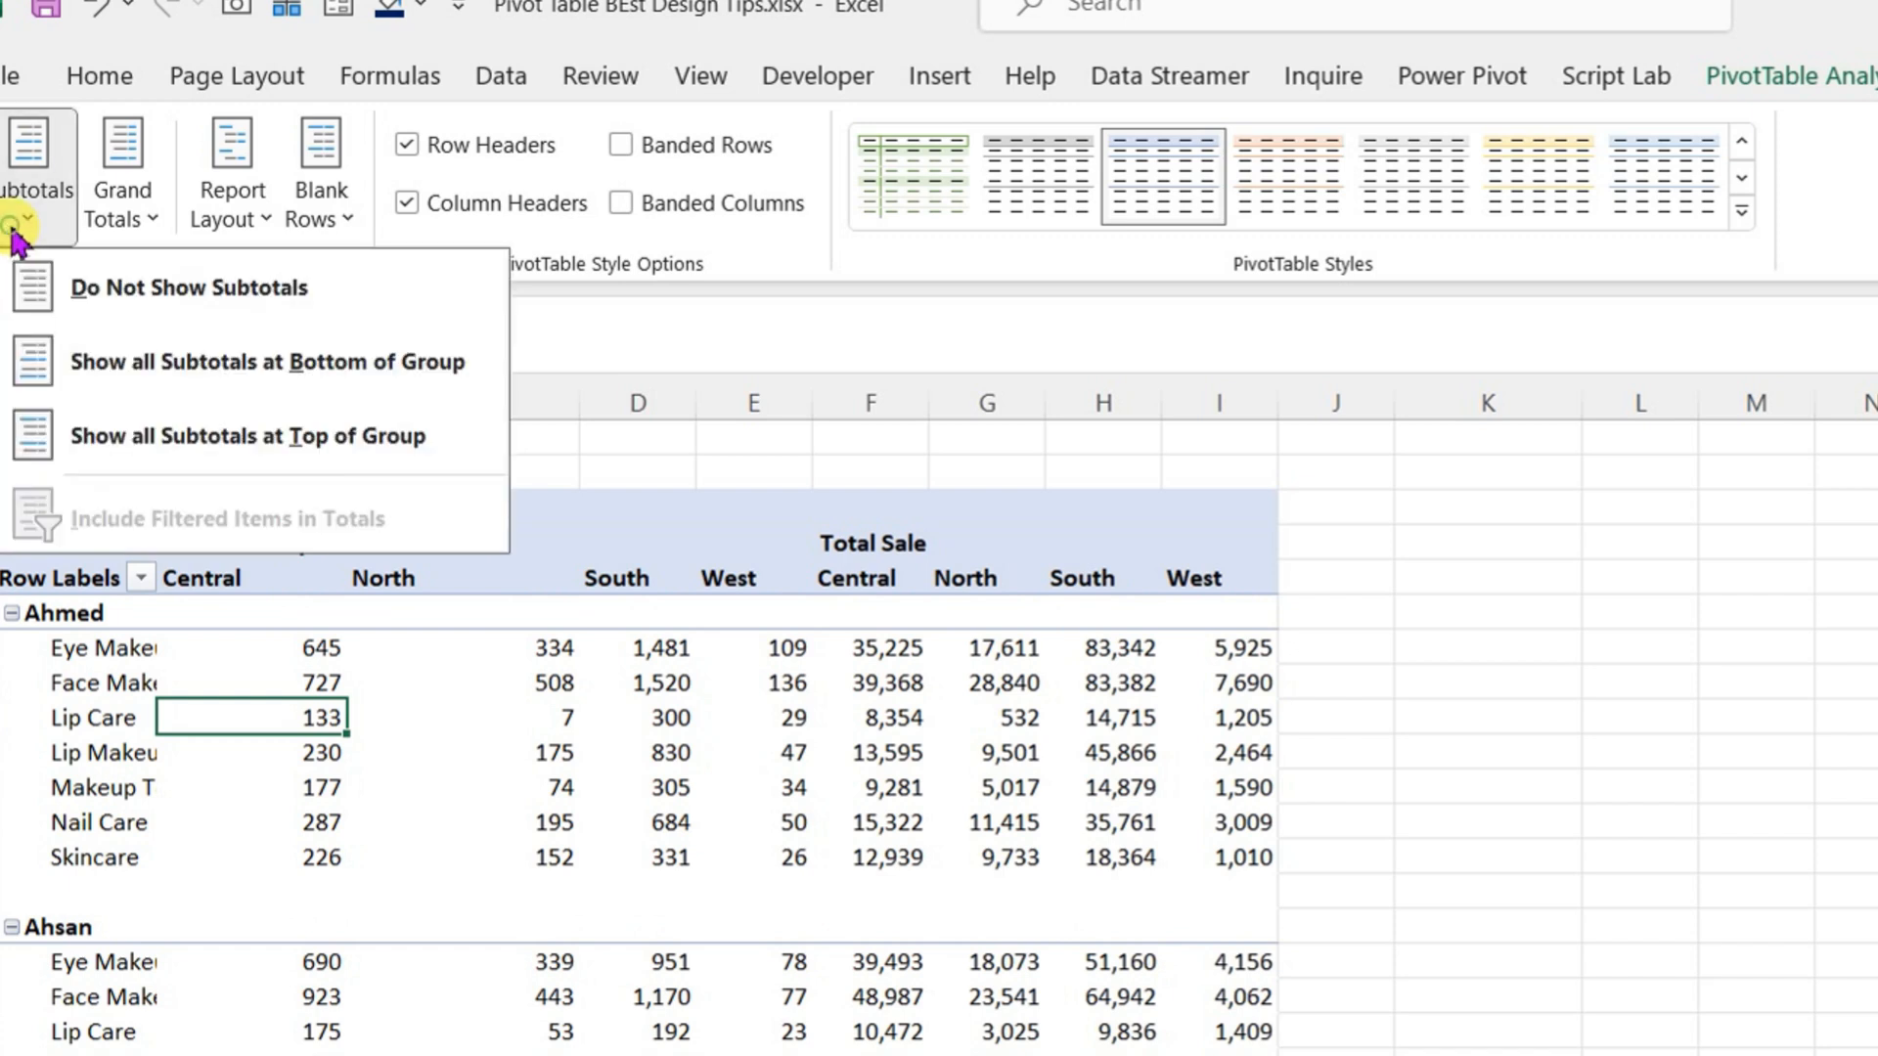
pyautogui.click(205, 396)
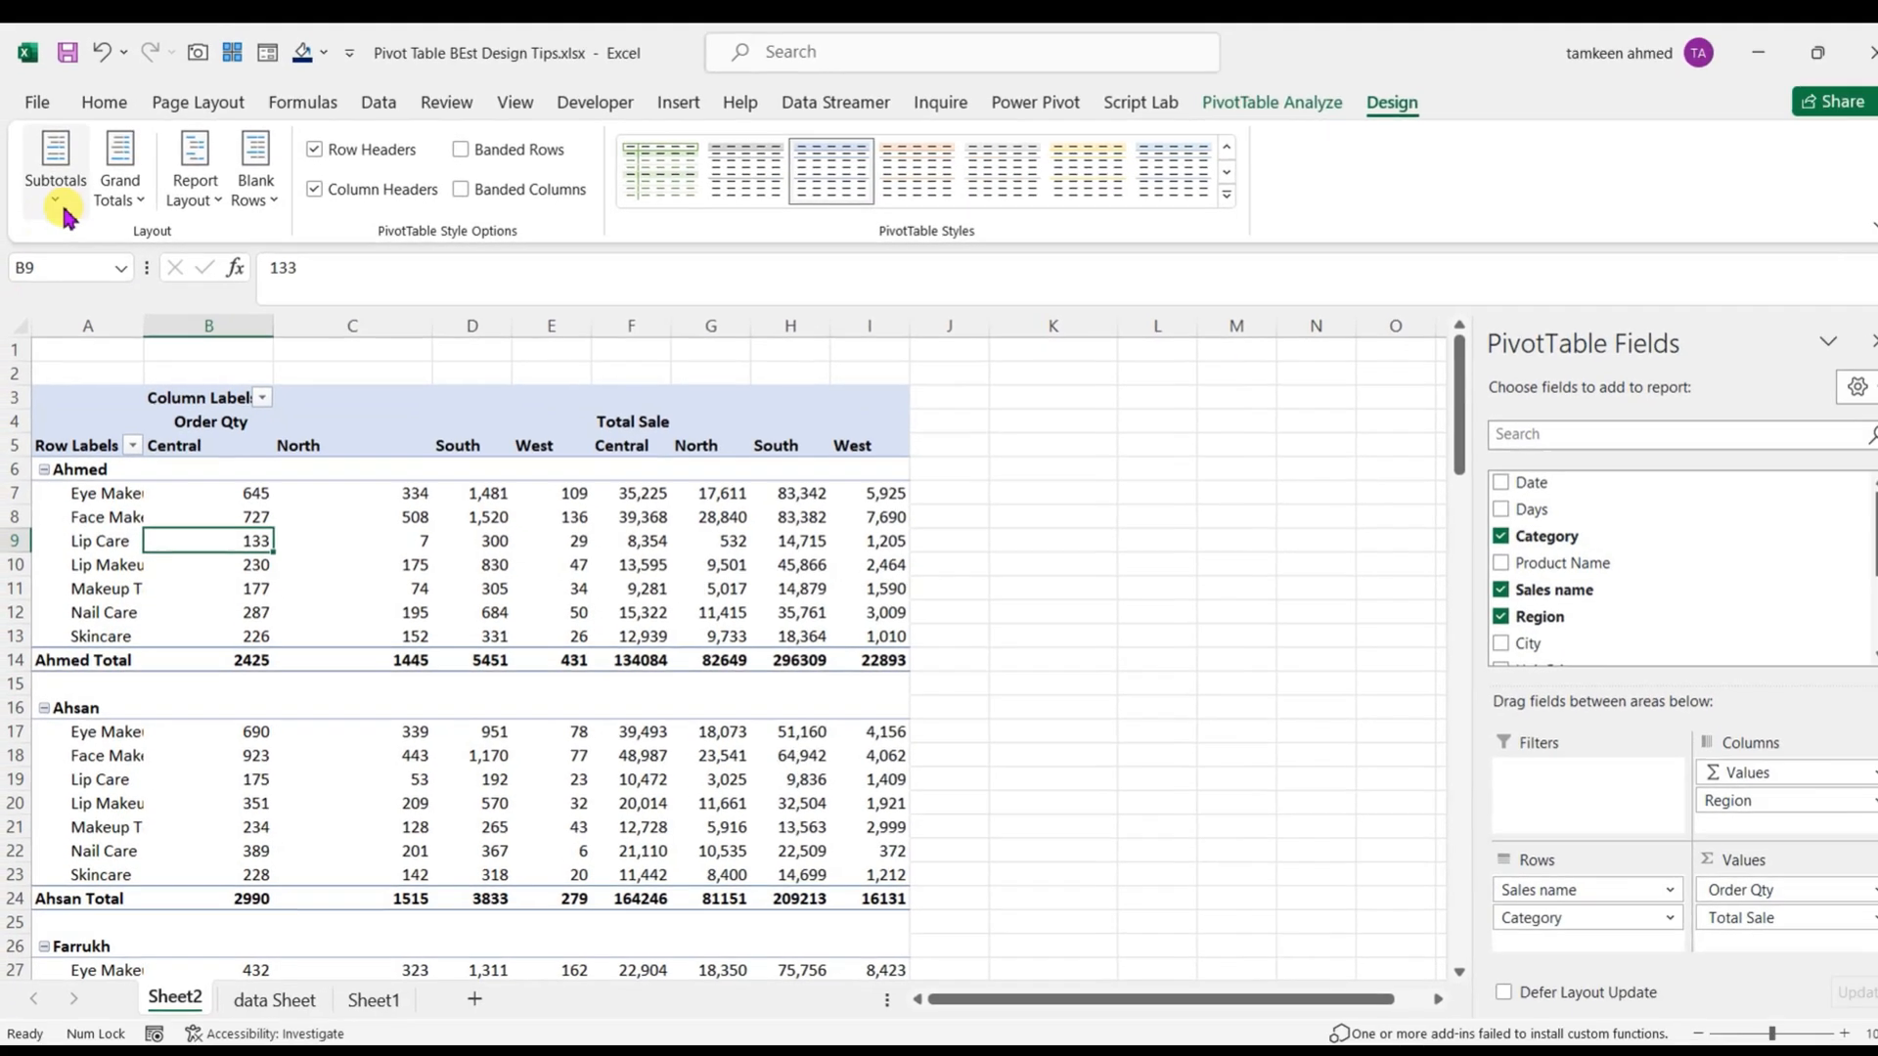
pyautogui.click(32, 183)
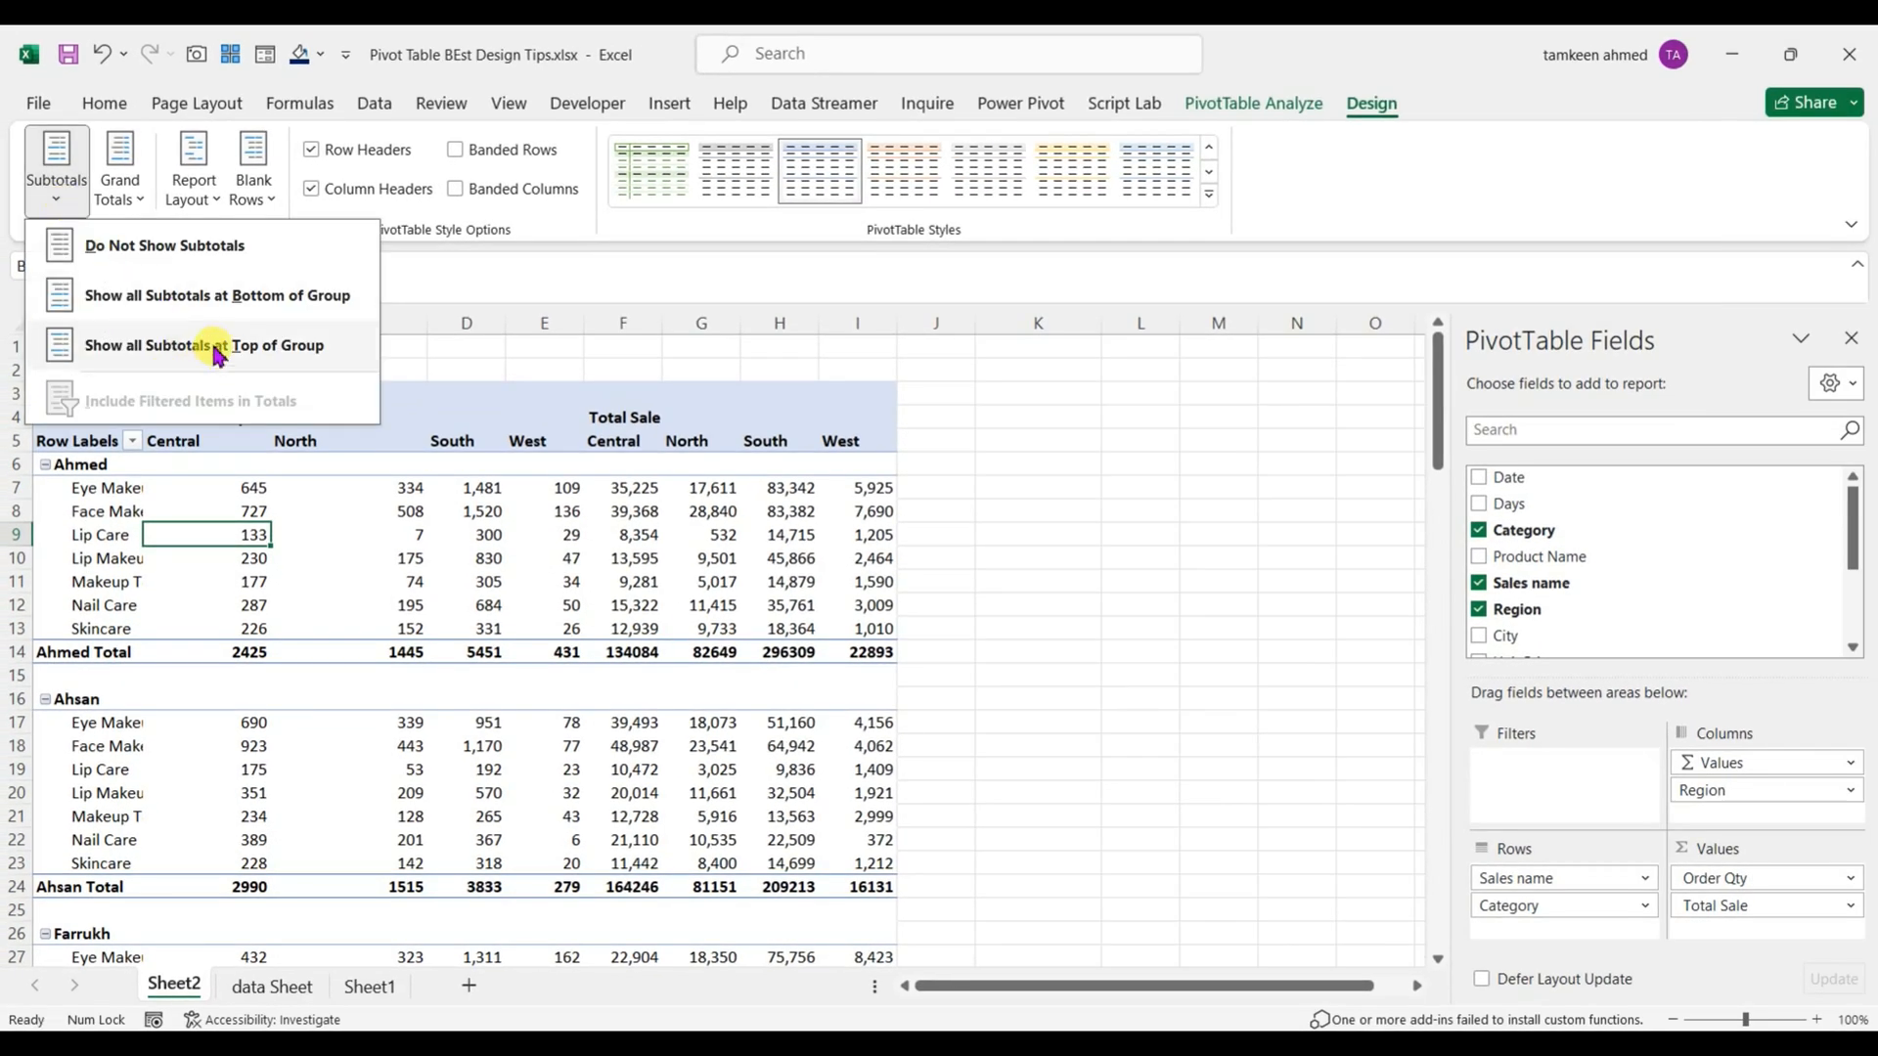
pyautogui.click(256, 355)
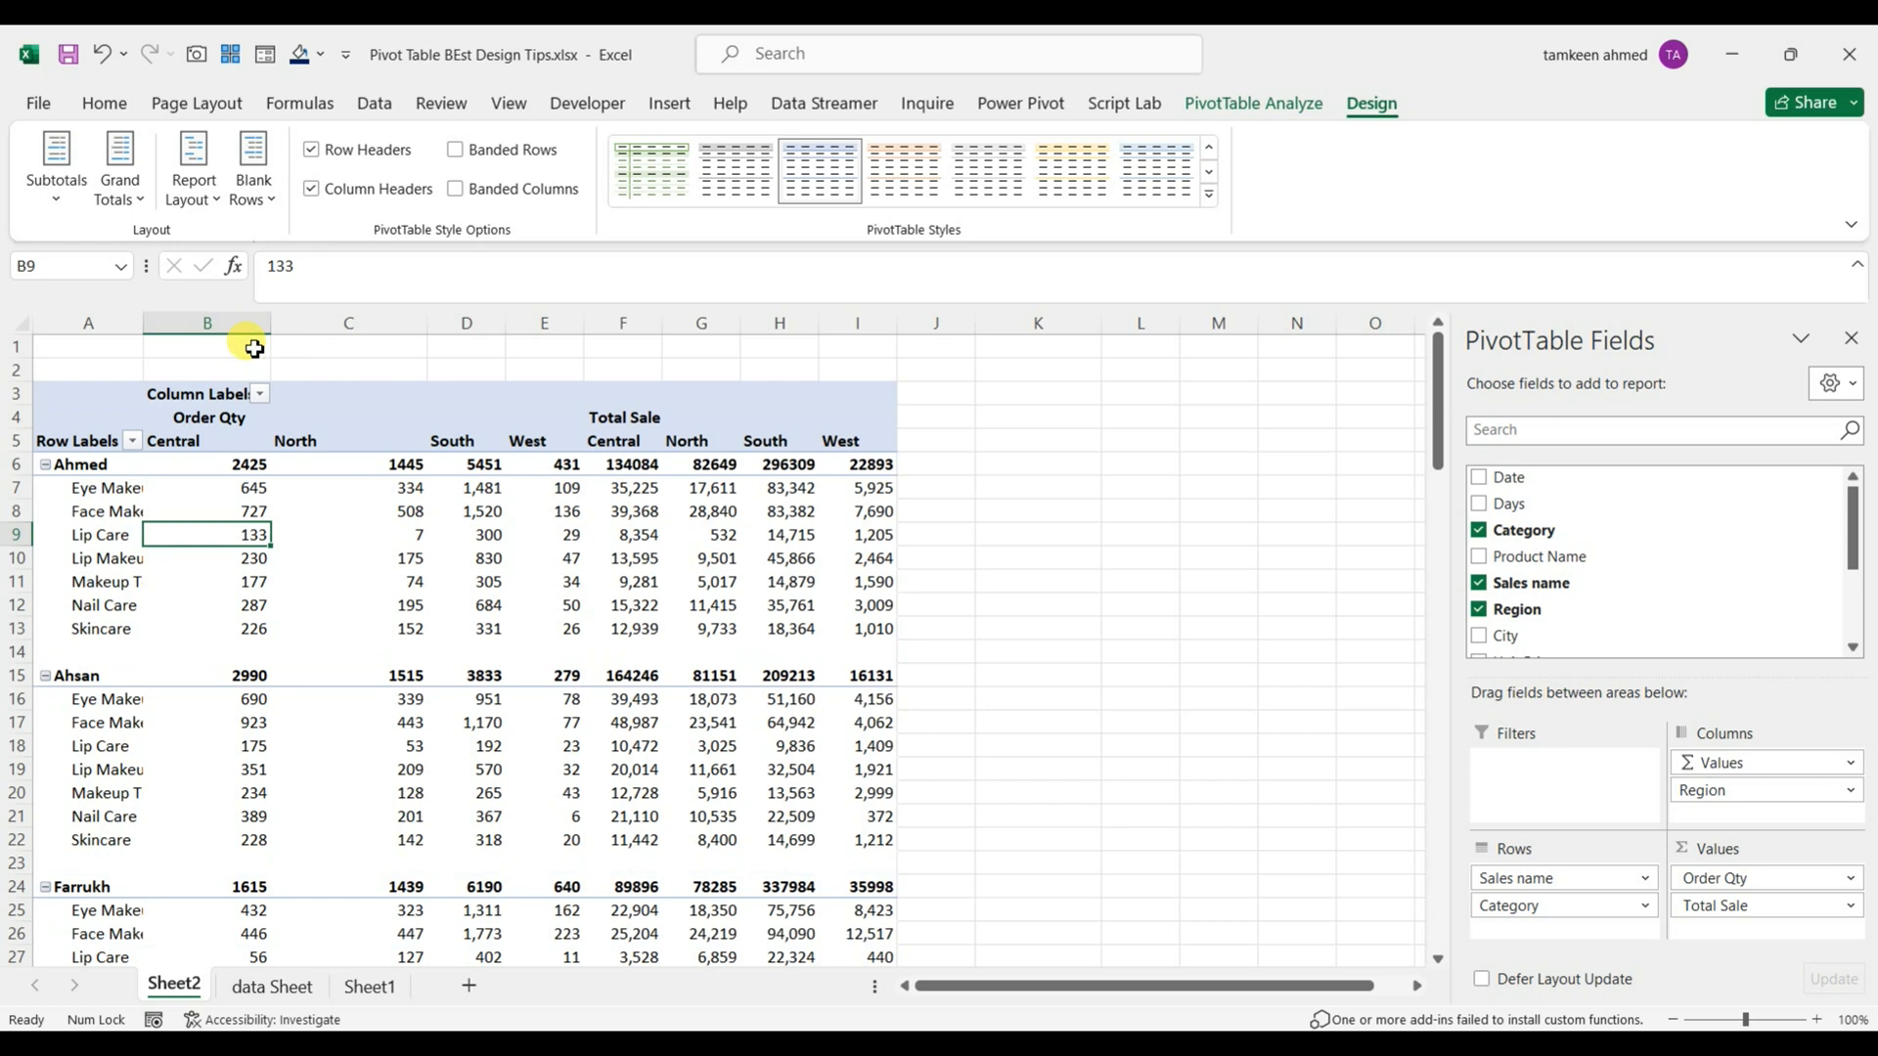
# Step: Show all subtotals at the bottom of each salesperson group and look over the groups
pyautogui.click(49, 186)
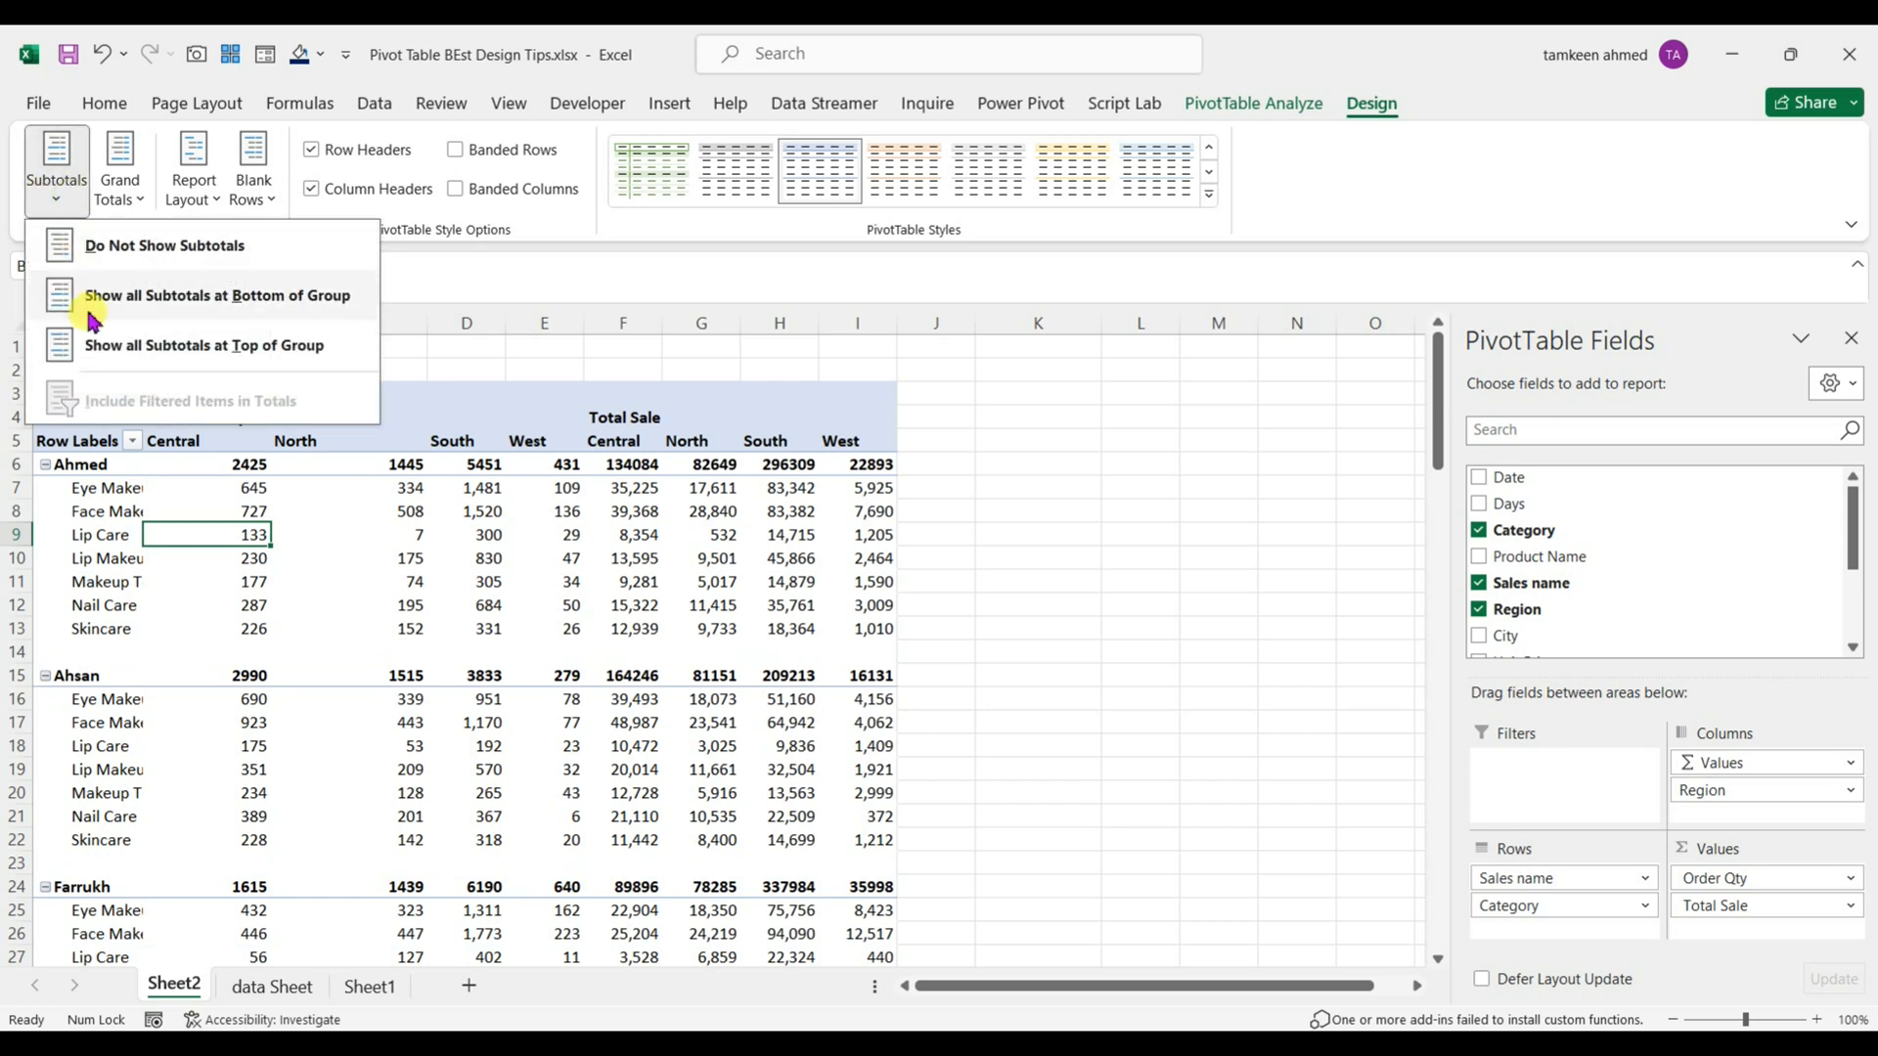
pyautogui.click(152, 297)
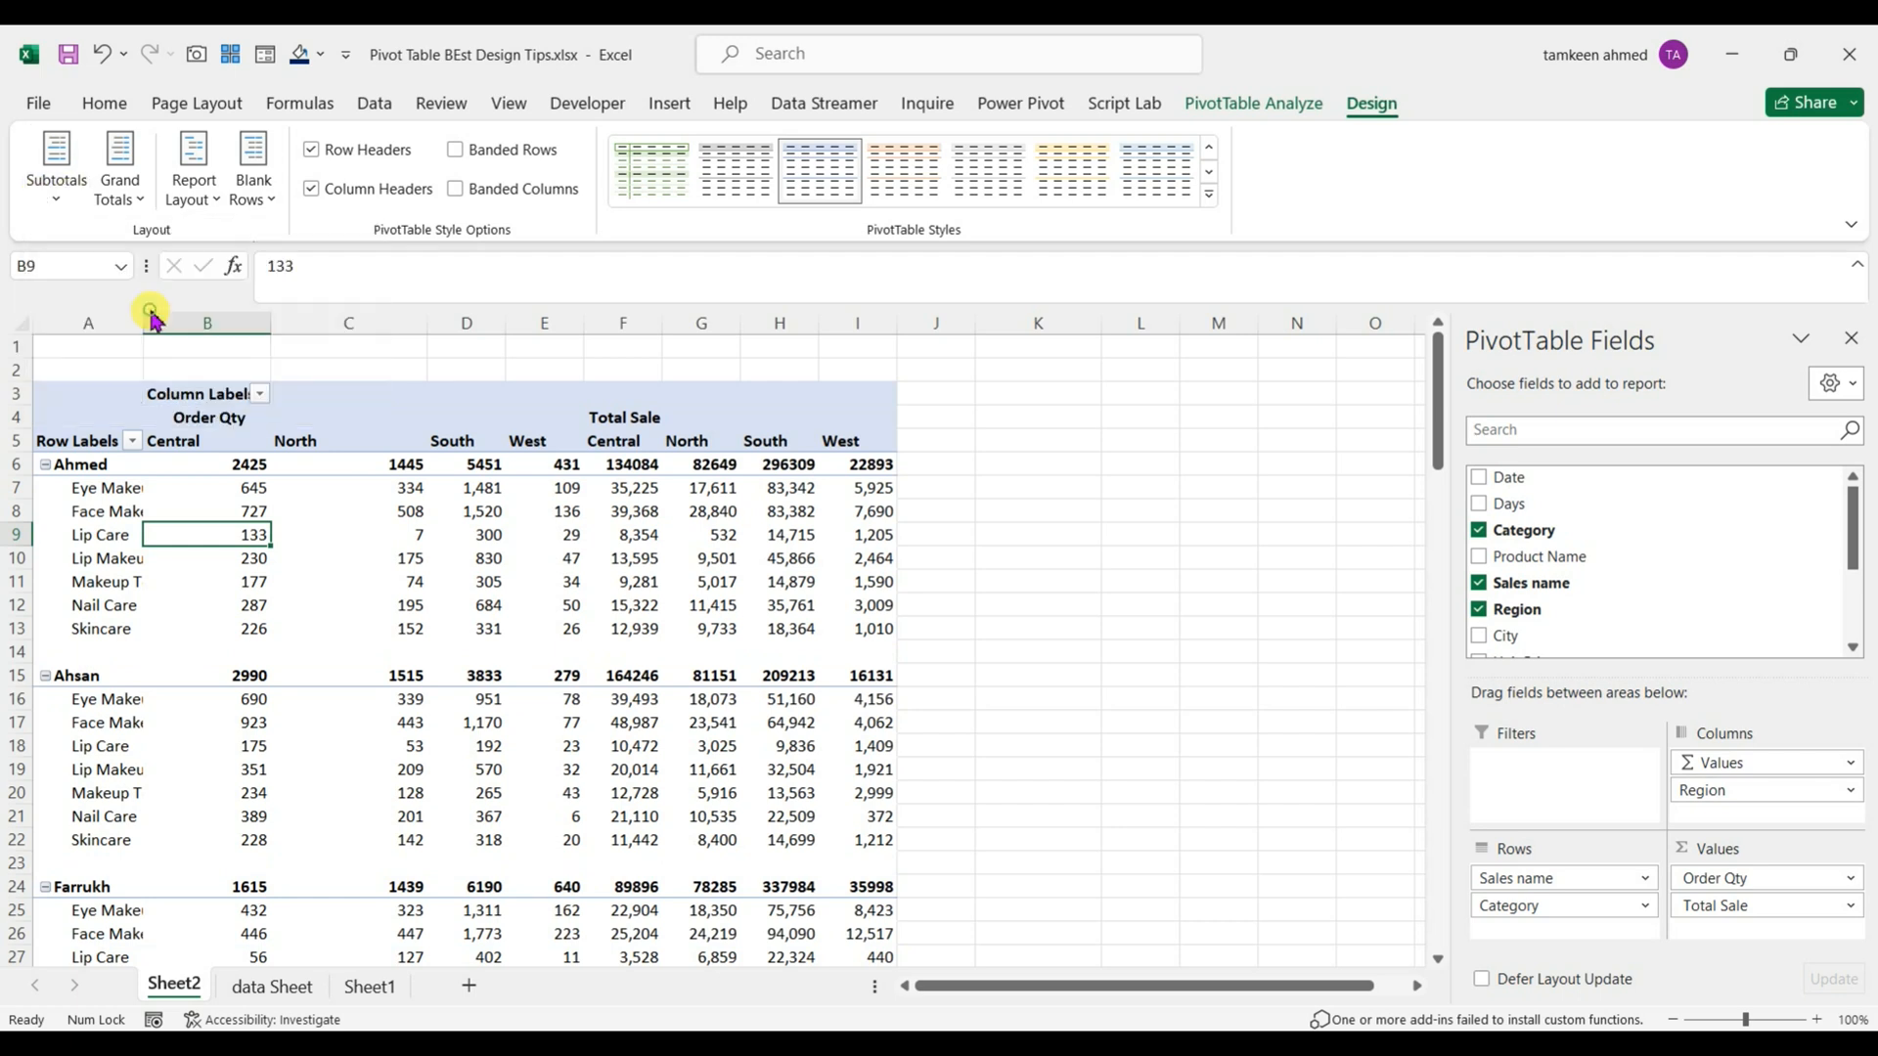
pyautogui.click(392, 628)
pyautogui.click(701, 652)
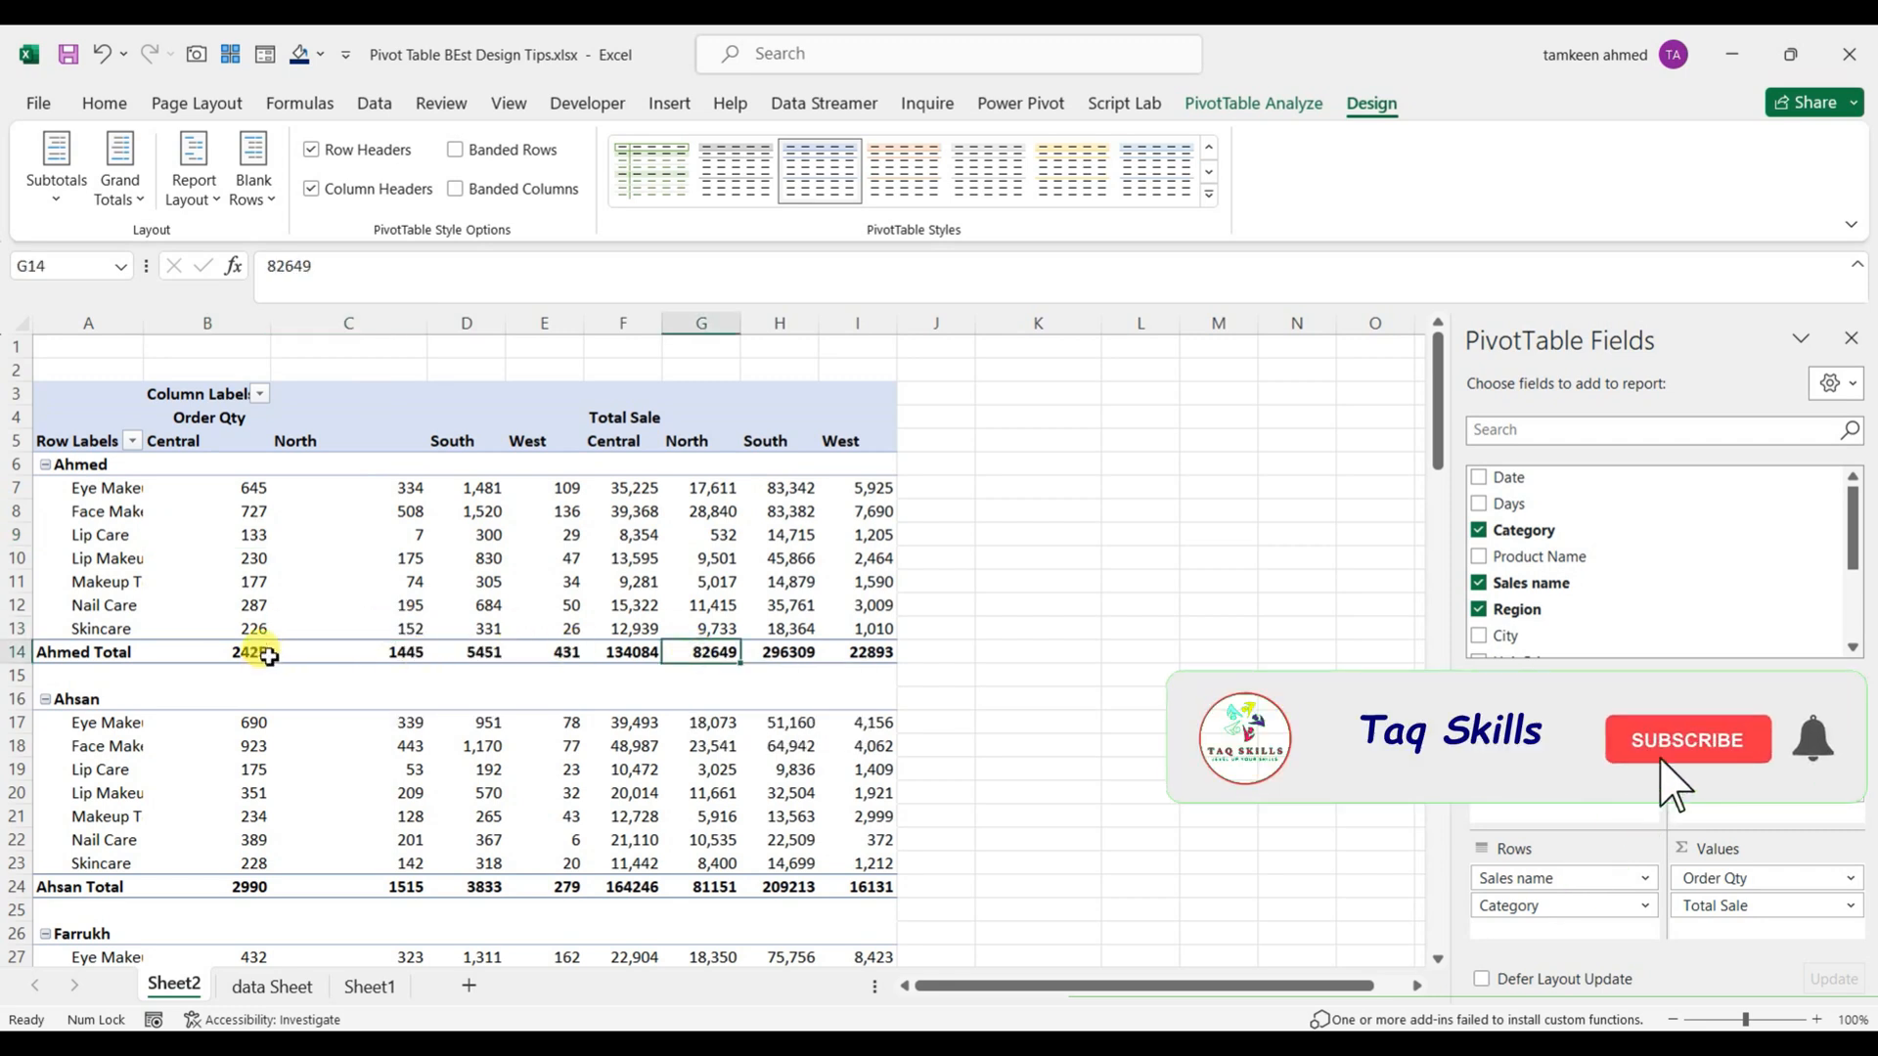
pyautogui.scroll(-17, 269, 655)
pyautogui.scroll(15, 269, 653)
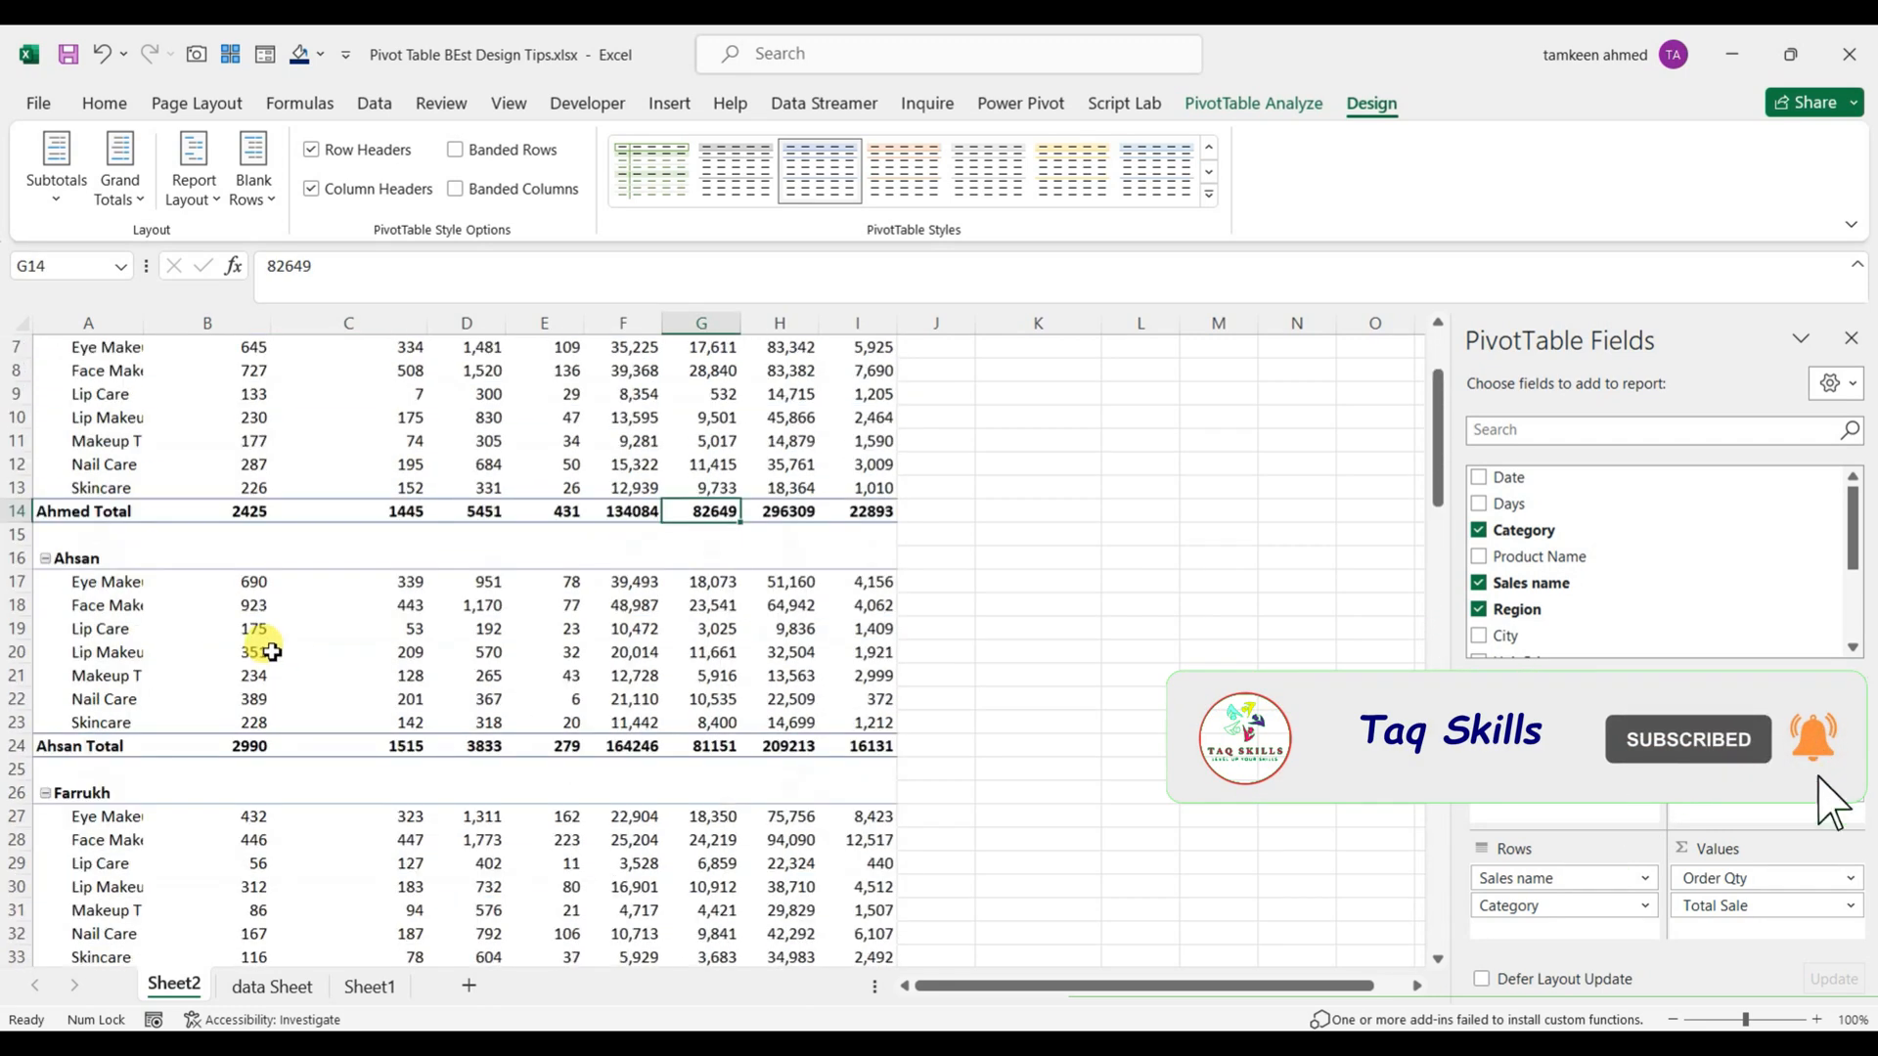
pyautogui.scroll(2, 271, 652)
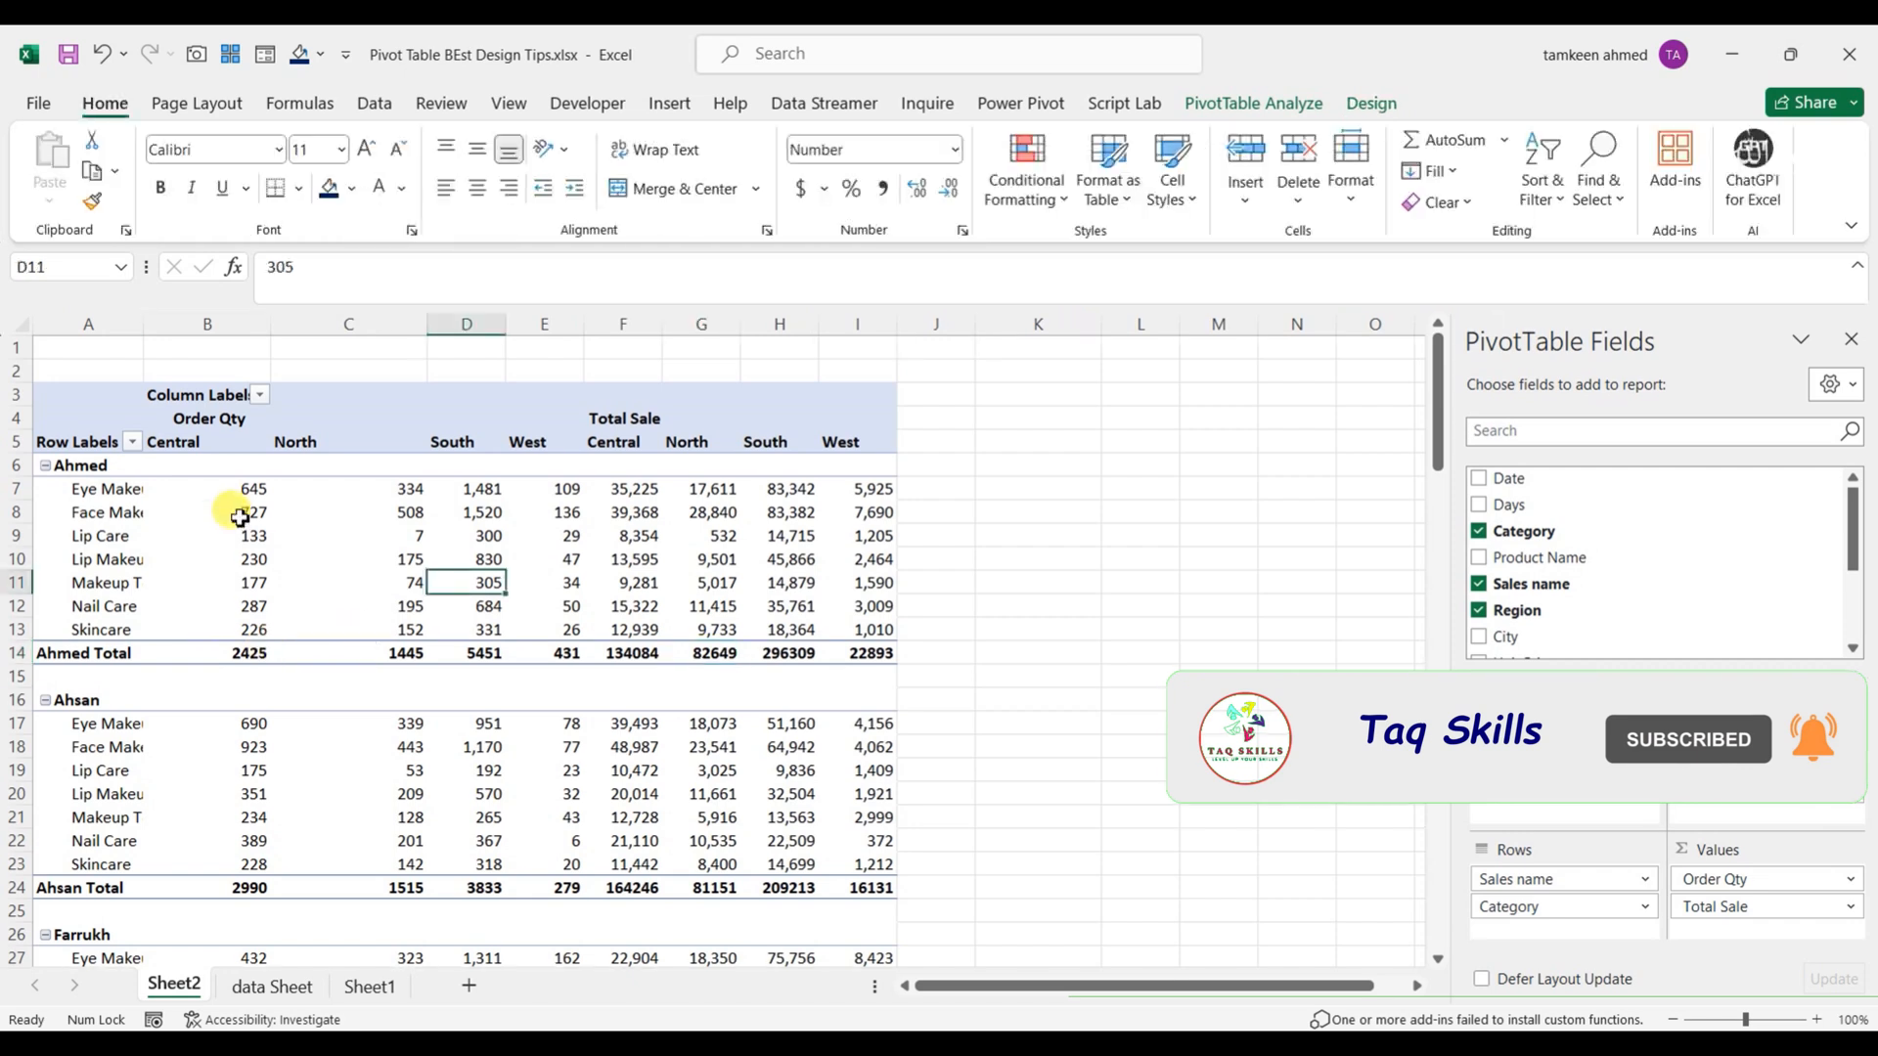
# Step: Examine the Row Labels and Column Labels header cells of the PivotTable
pyautogui.click(241, 515)
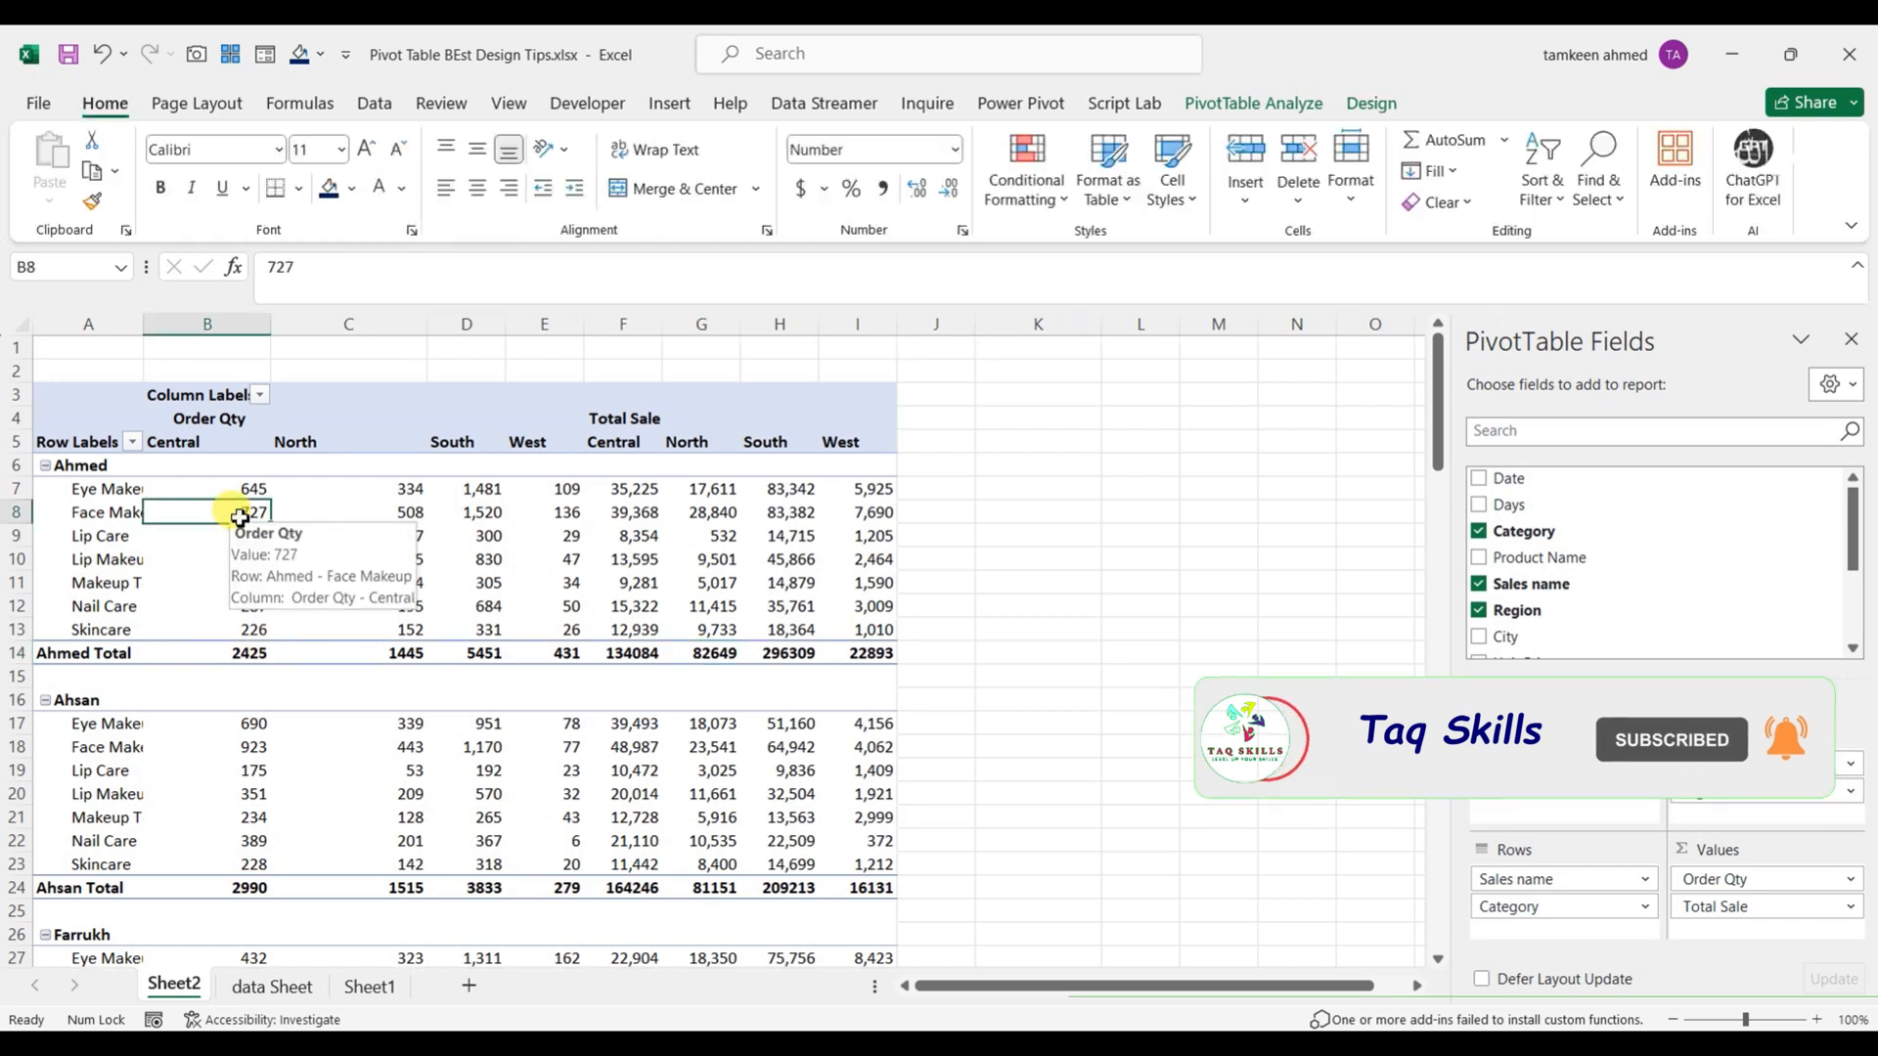
pyautogui.click(207, 394)
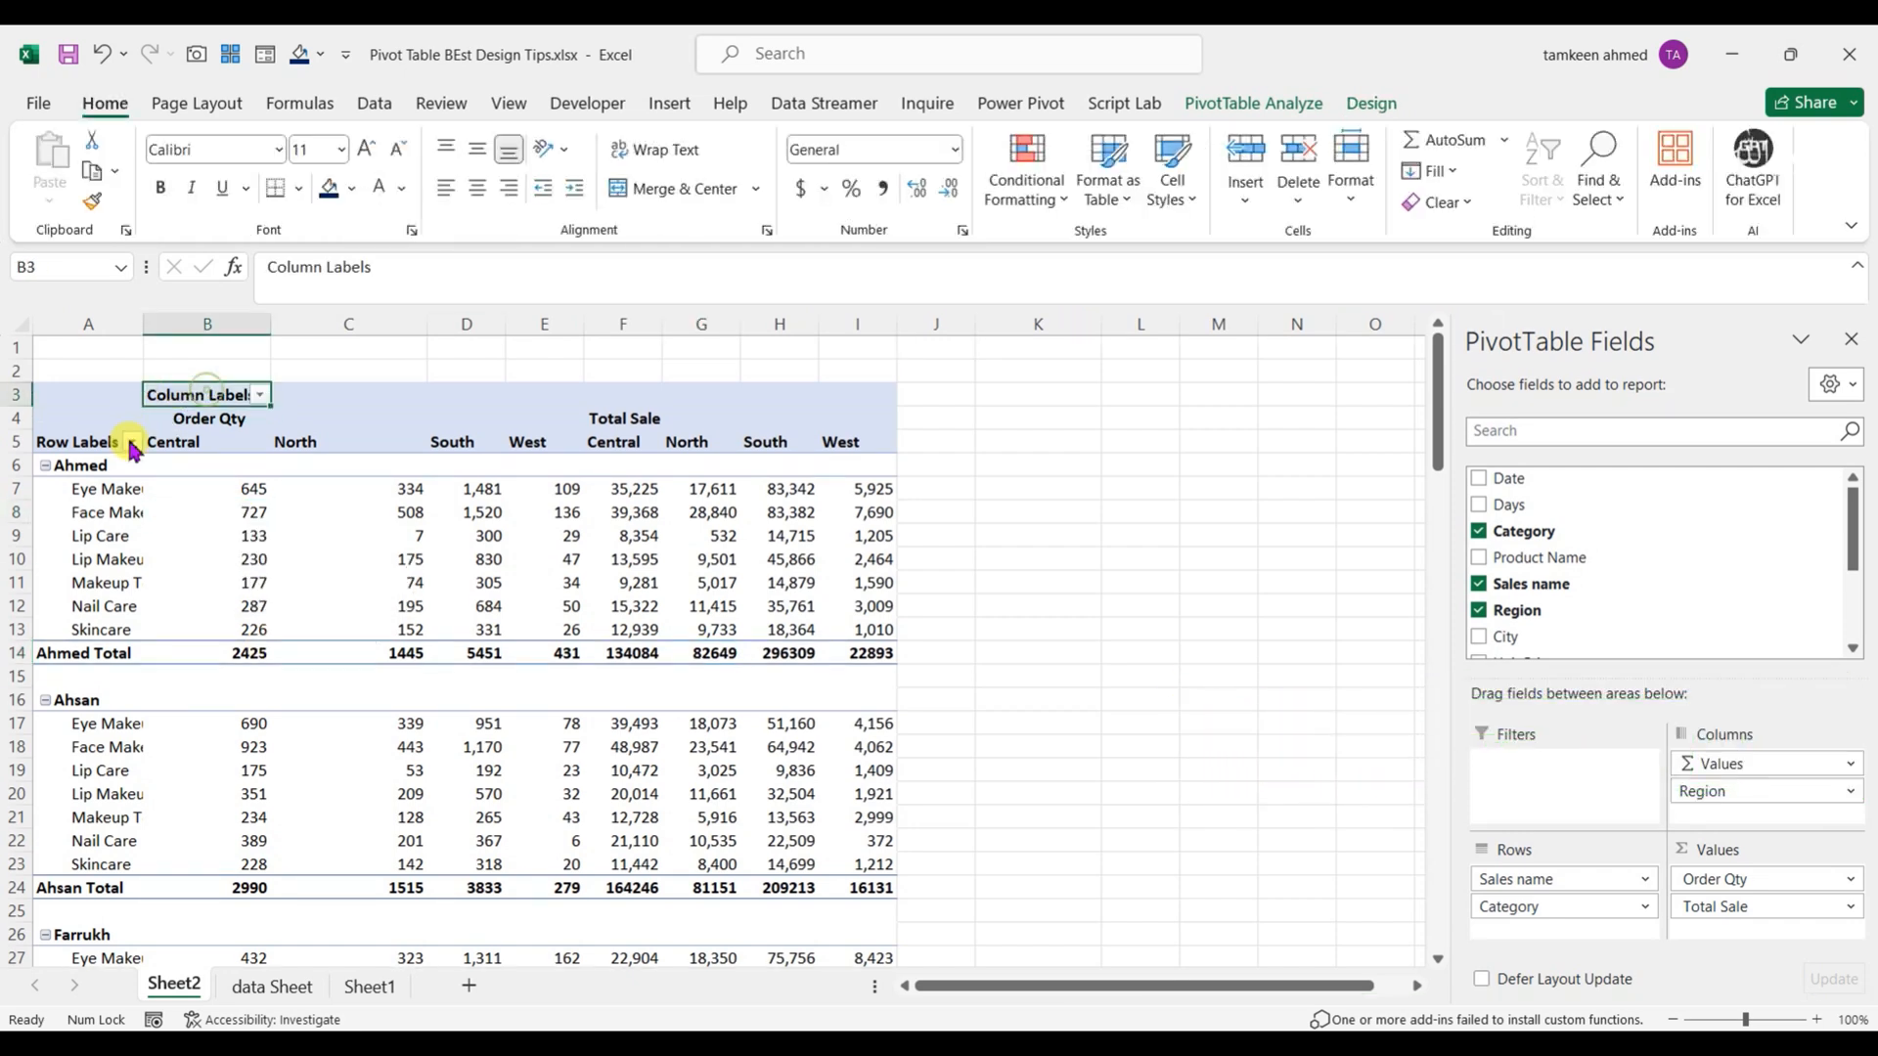
pyautogui.click(91, 434)
pyautogui.click(204, 394)
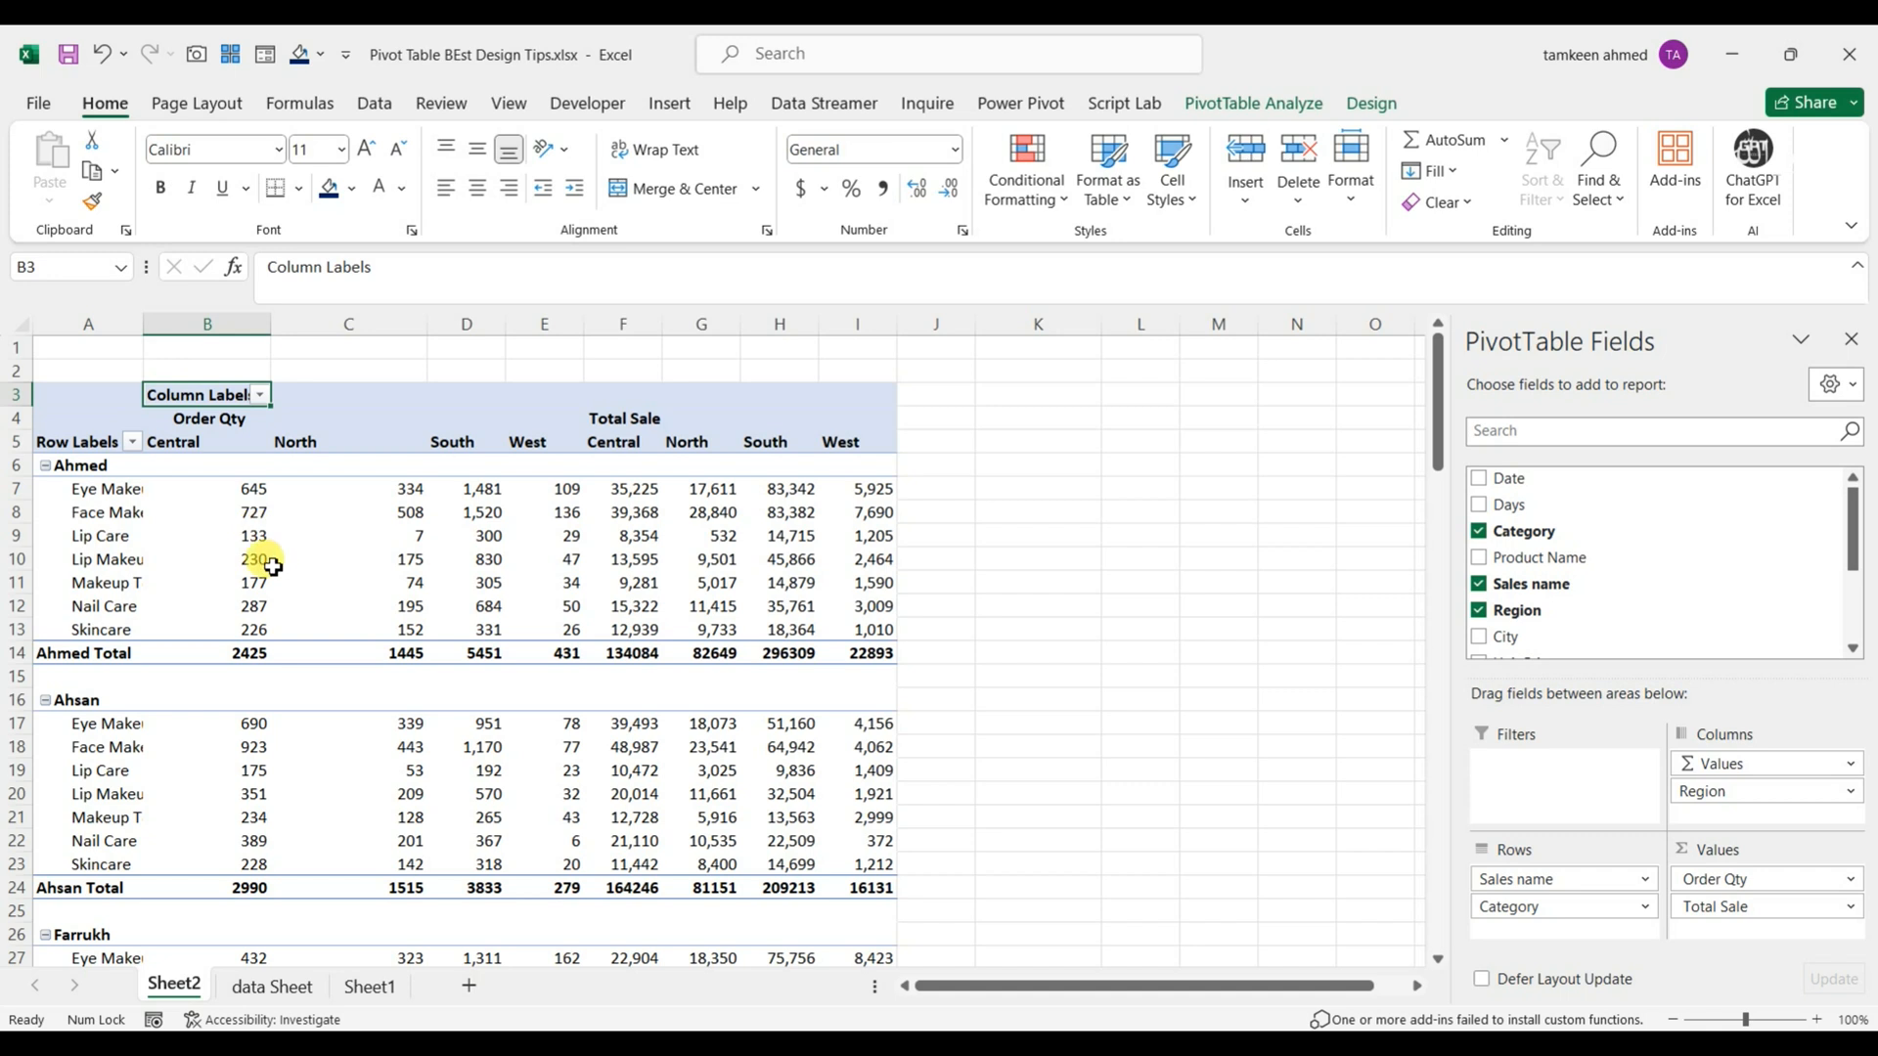
# Step: Hide the expand/collapse buttons and the field headers of the PivotTable
pyautogui.moveTo(272, 568)
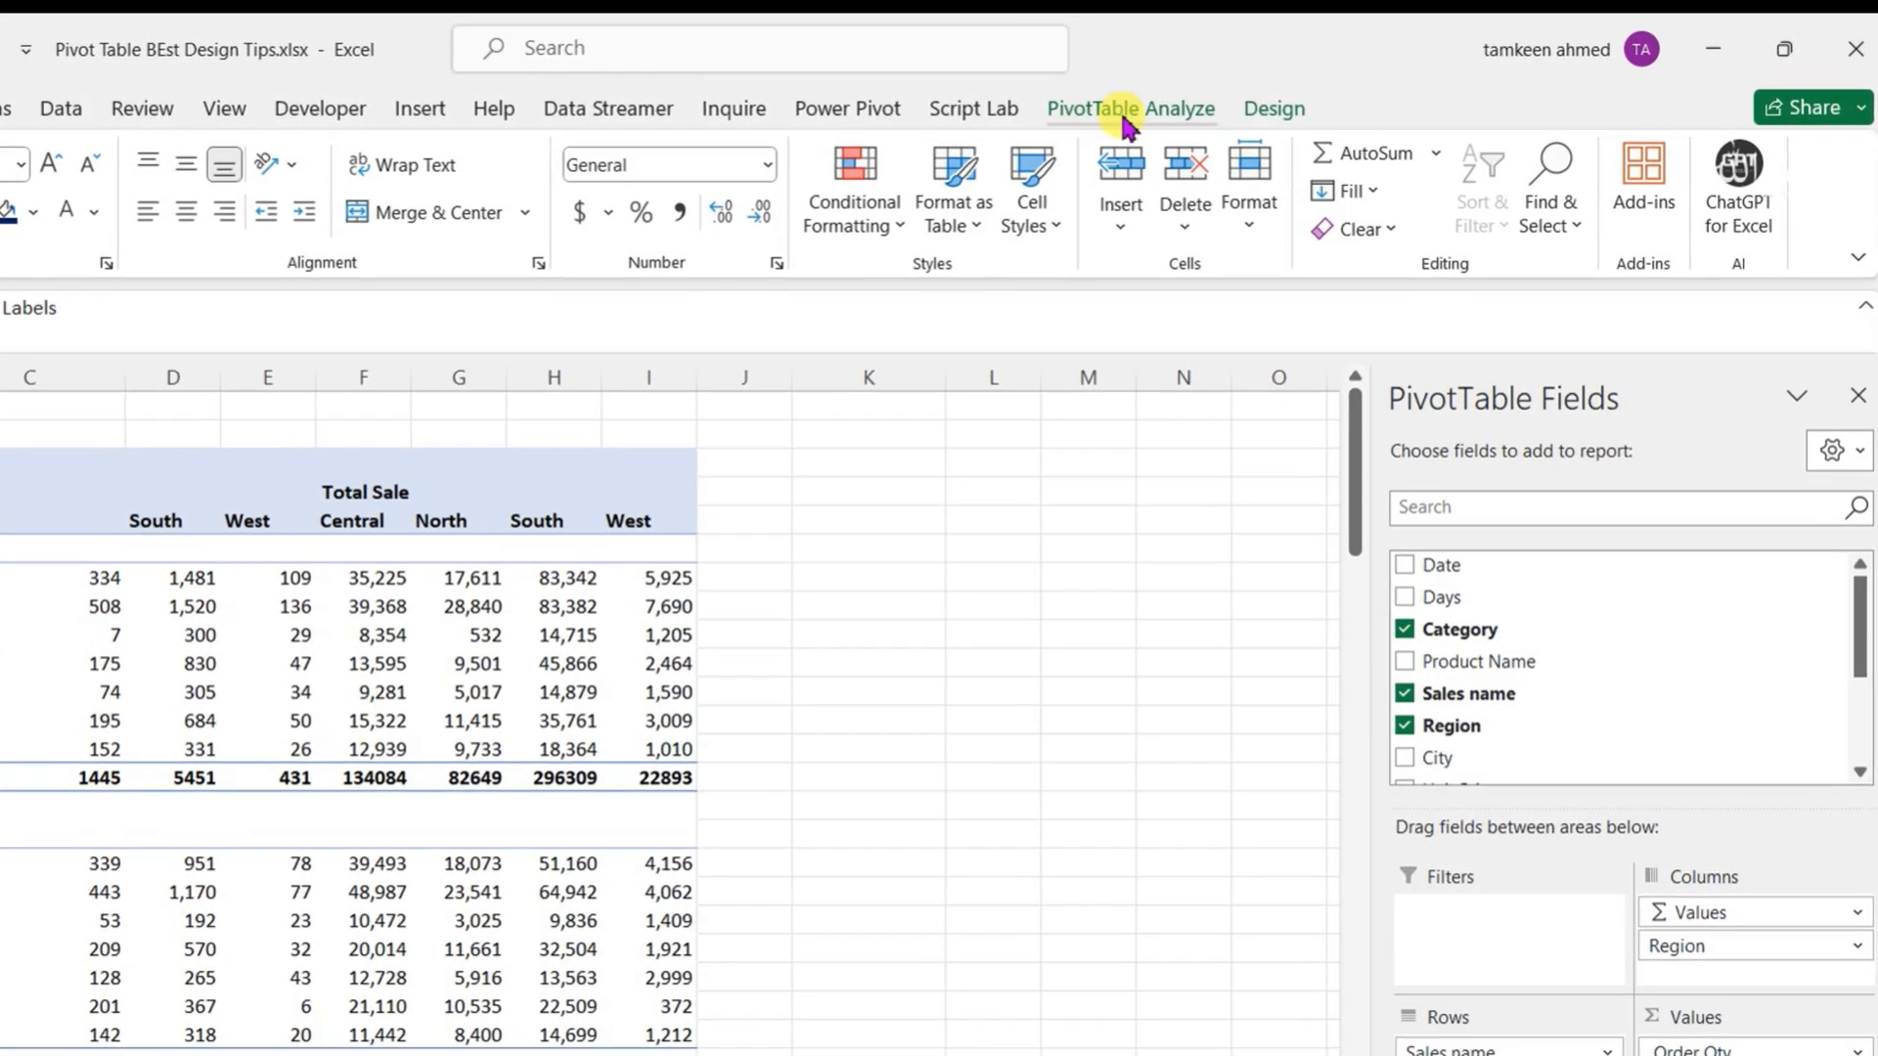
pyautogui.click(1130, 110)
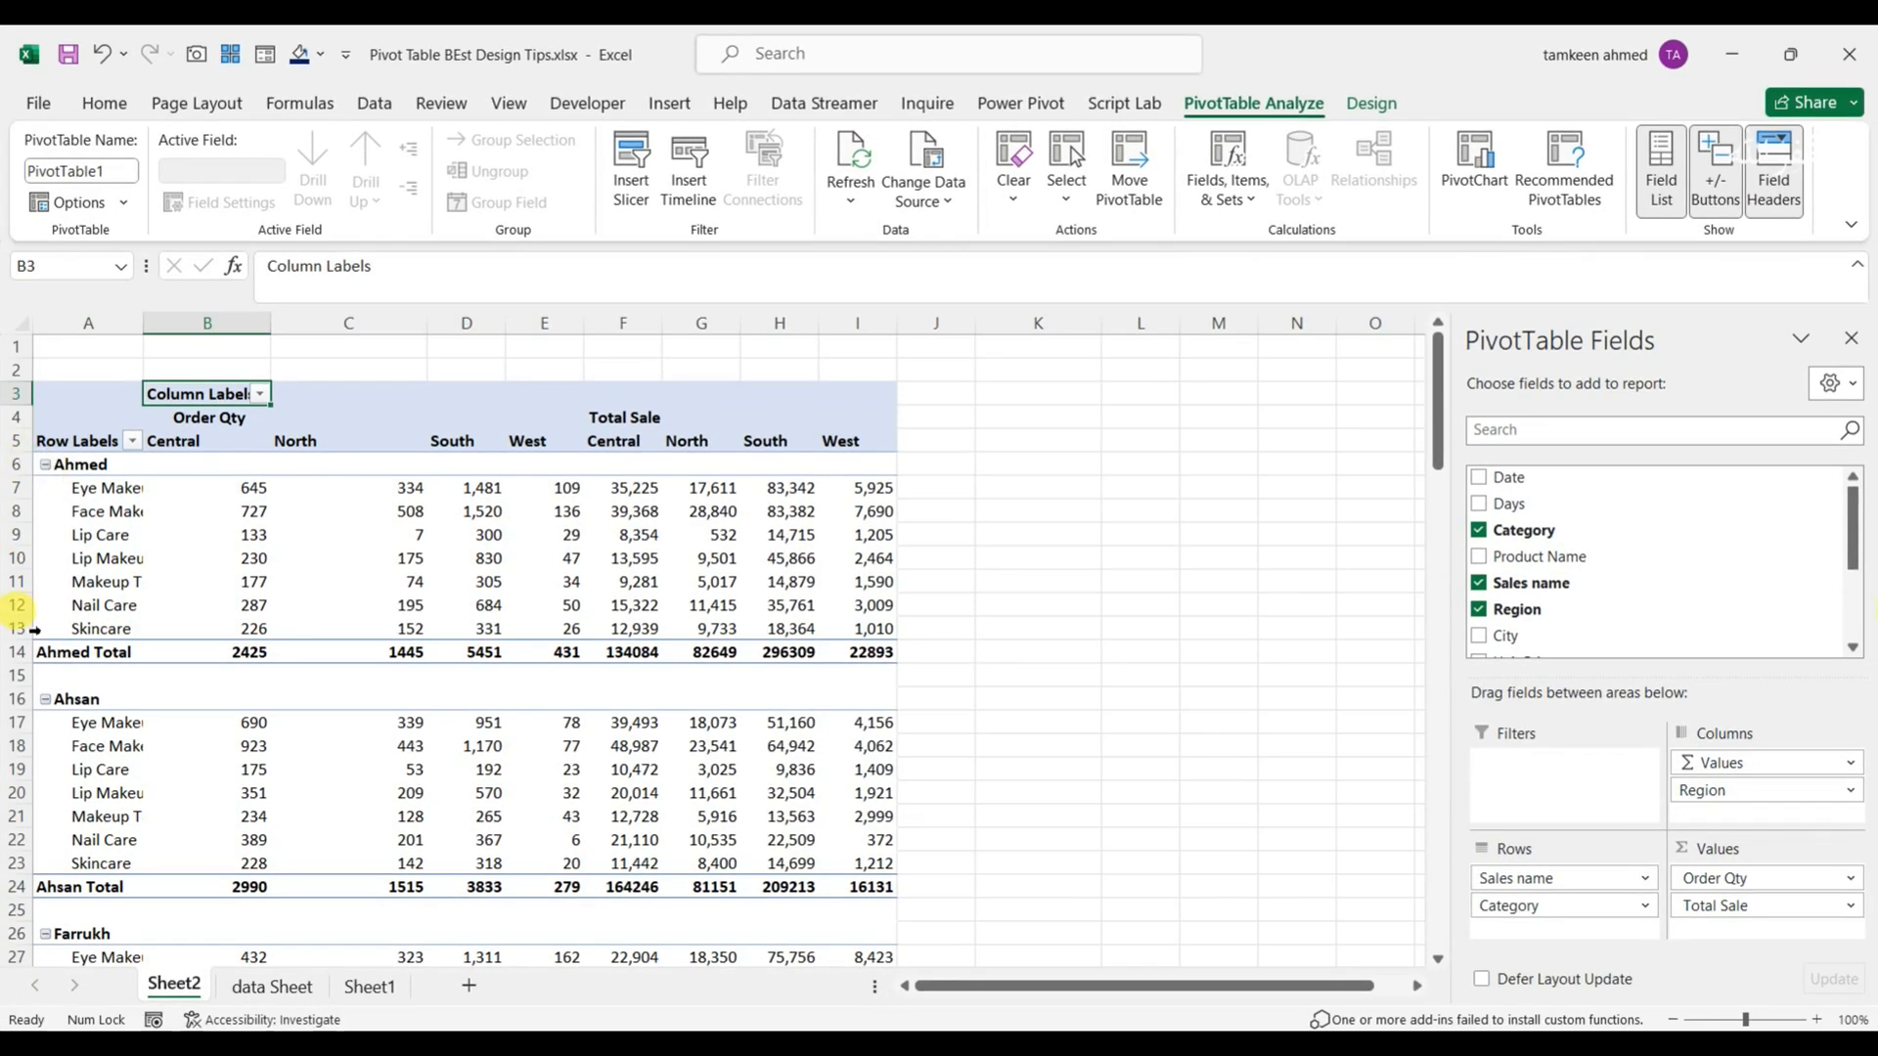
pyautogui.click(1721, 188)
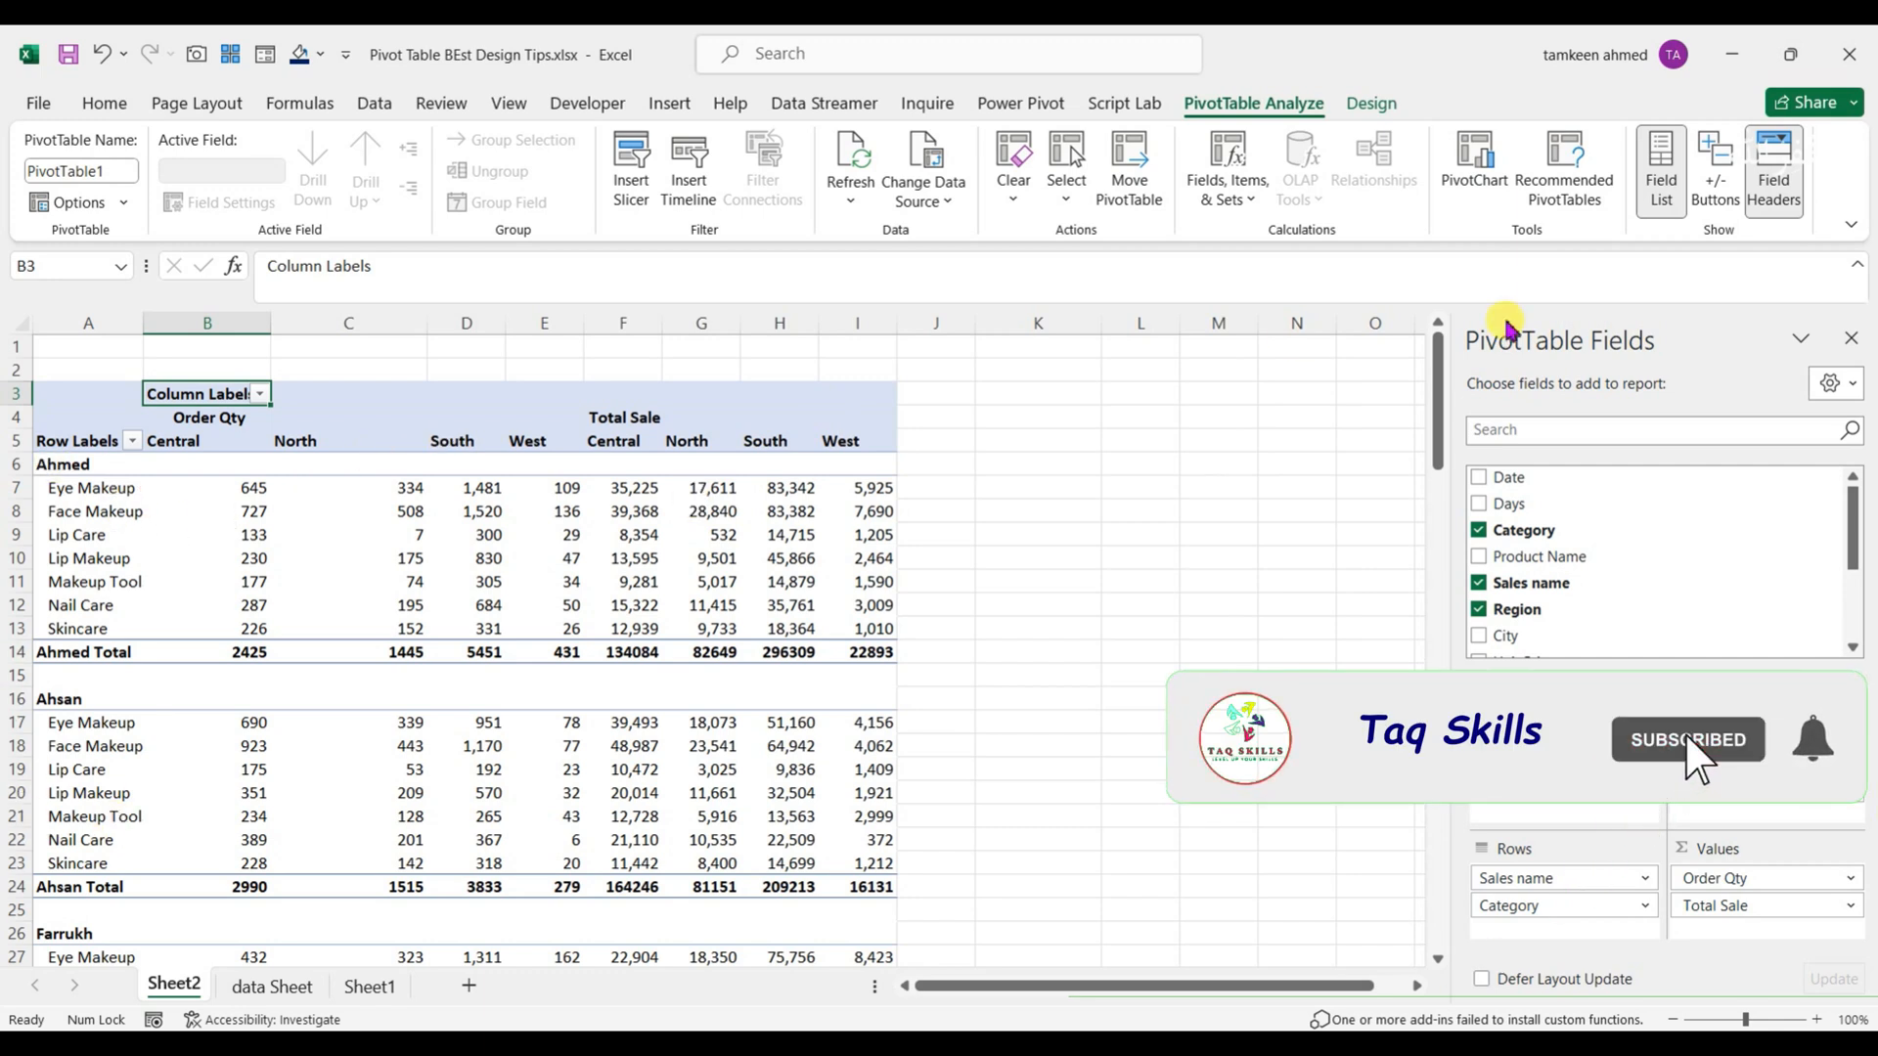
pyautogui.click(1778, 186)
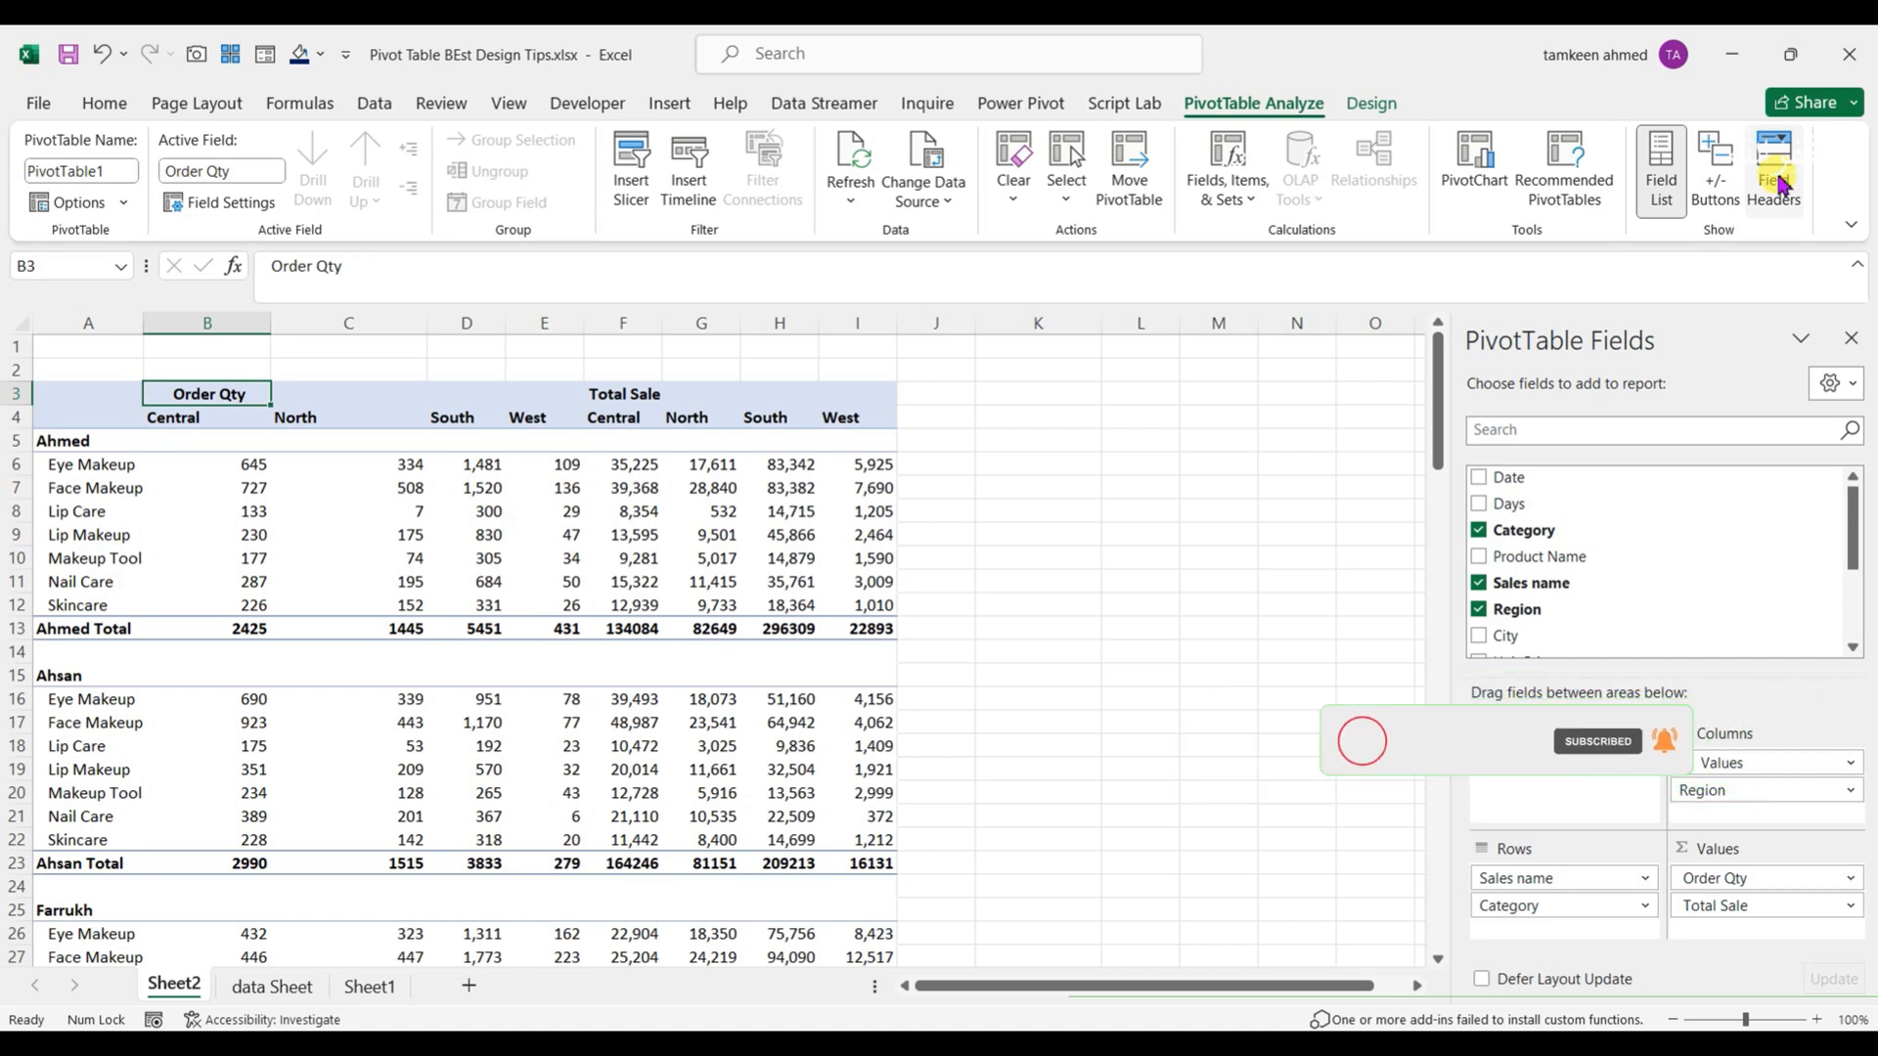
pyautogui.click(1778, 186)
pyautogui.click(1778, 186)
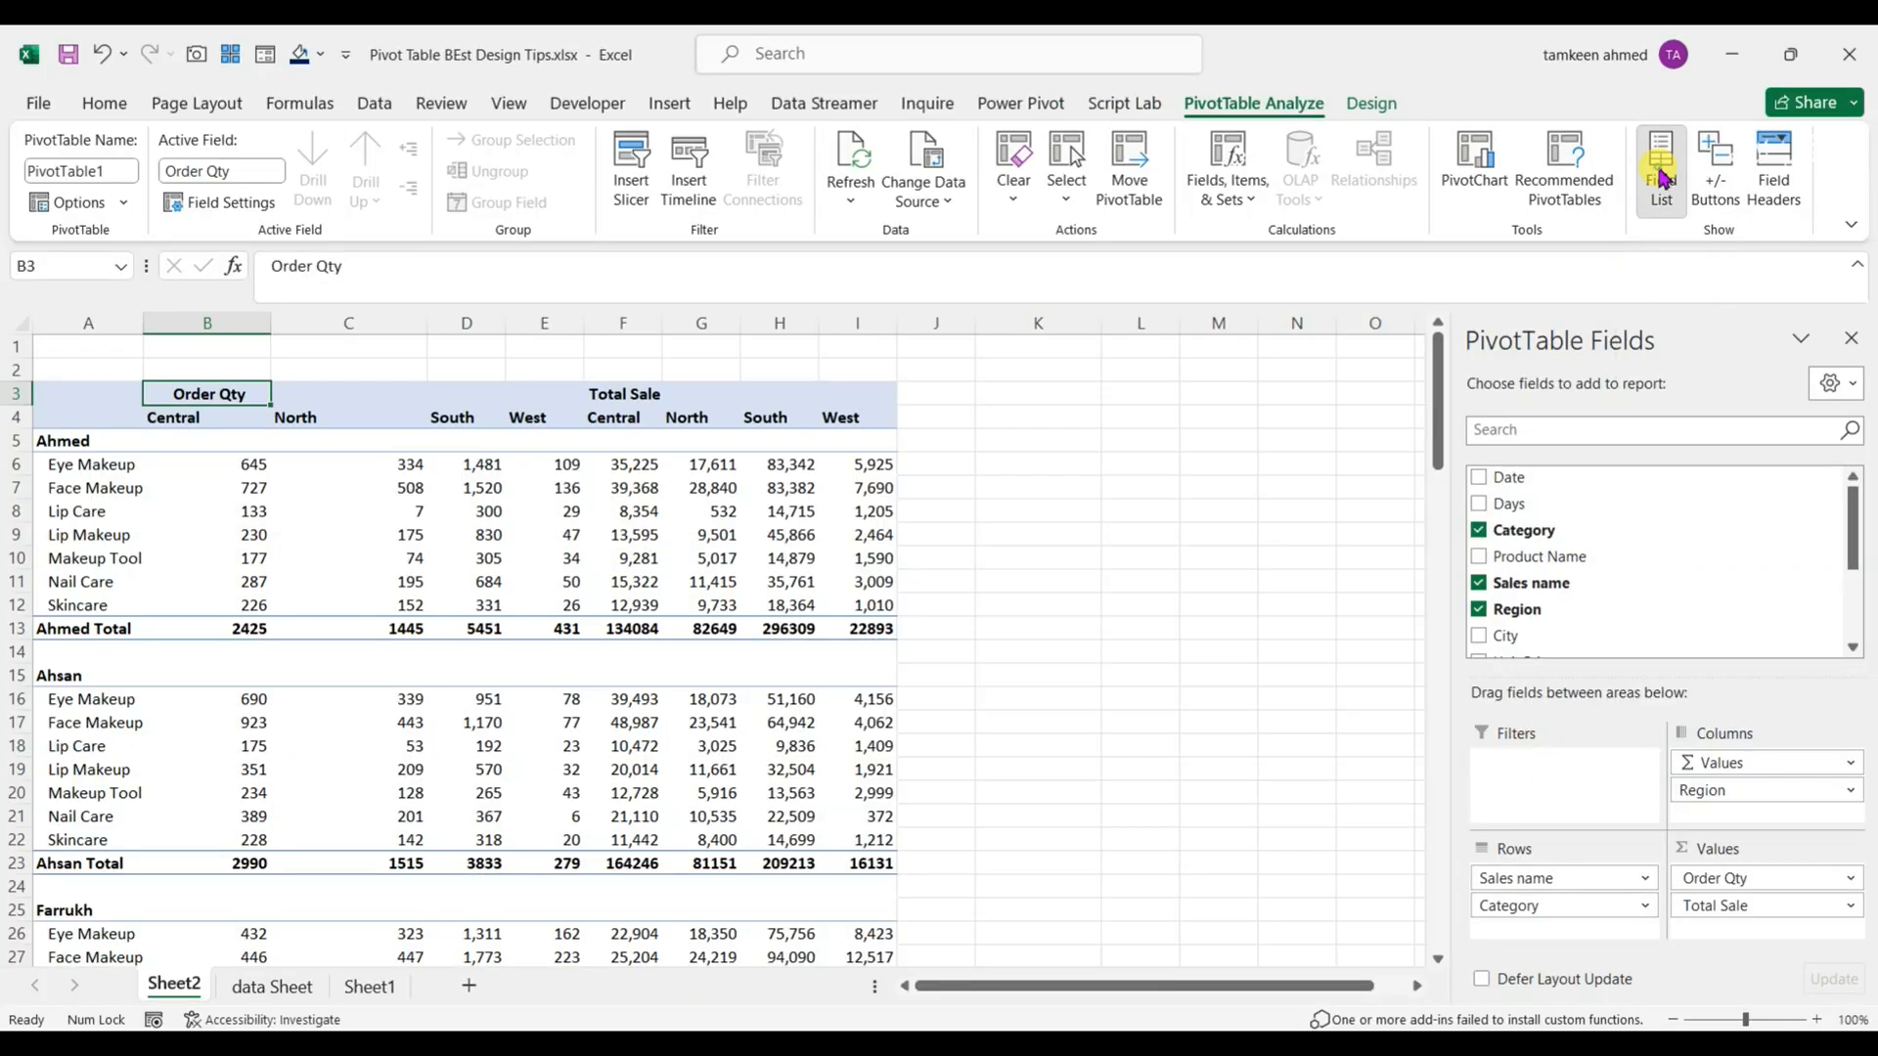
# Step: Hide the PivotTable field list and look over the salesperson groups
pyautogui.click(1626, 195)
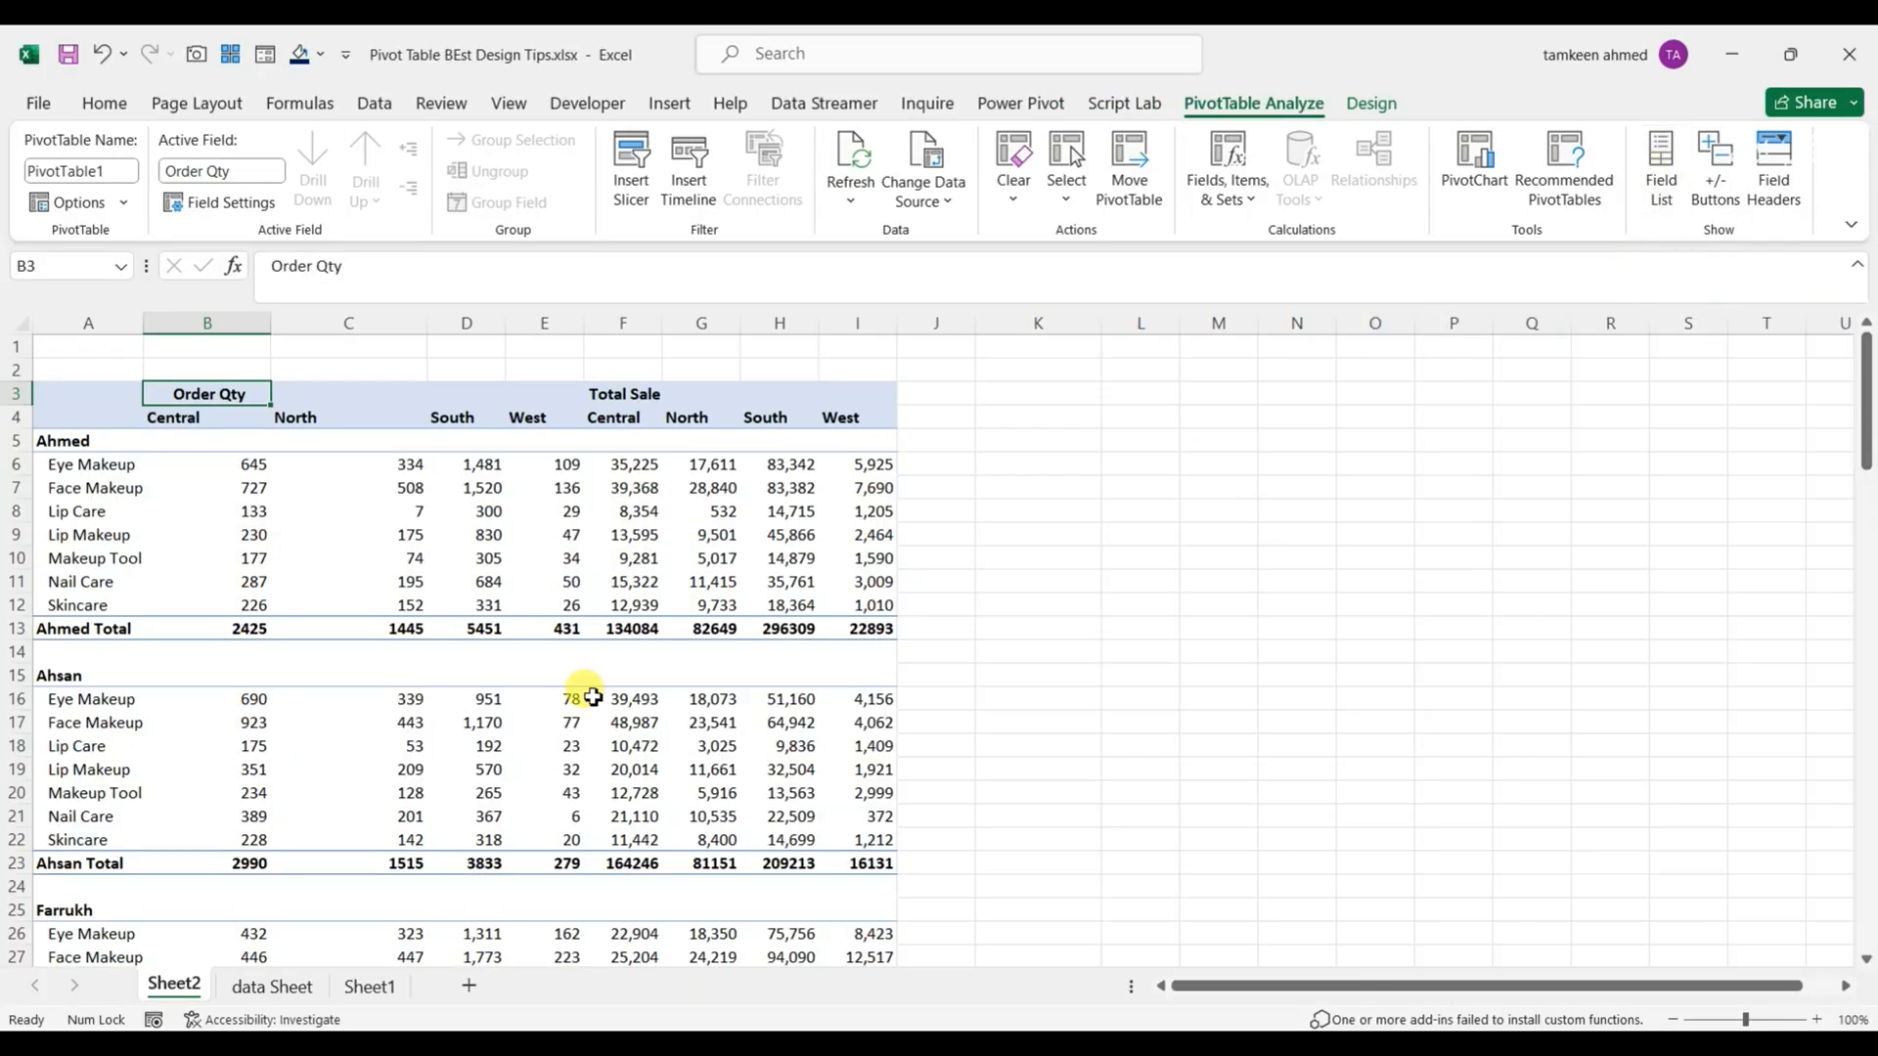
pyautogui.click(480, 560)
pyautogui.scroll(-2, 378, 784)
pyautogui.scroll(2, 389, 767)
pyautogui.scroll(-4, 387, 776)
pyautogui.scroll(-17, 387, 775)
pyautogui.scroll(13, 387, 776)
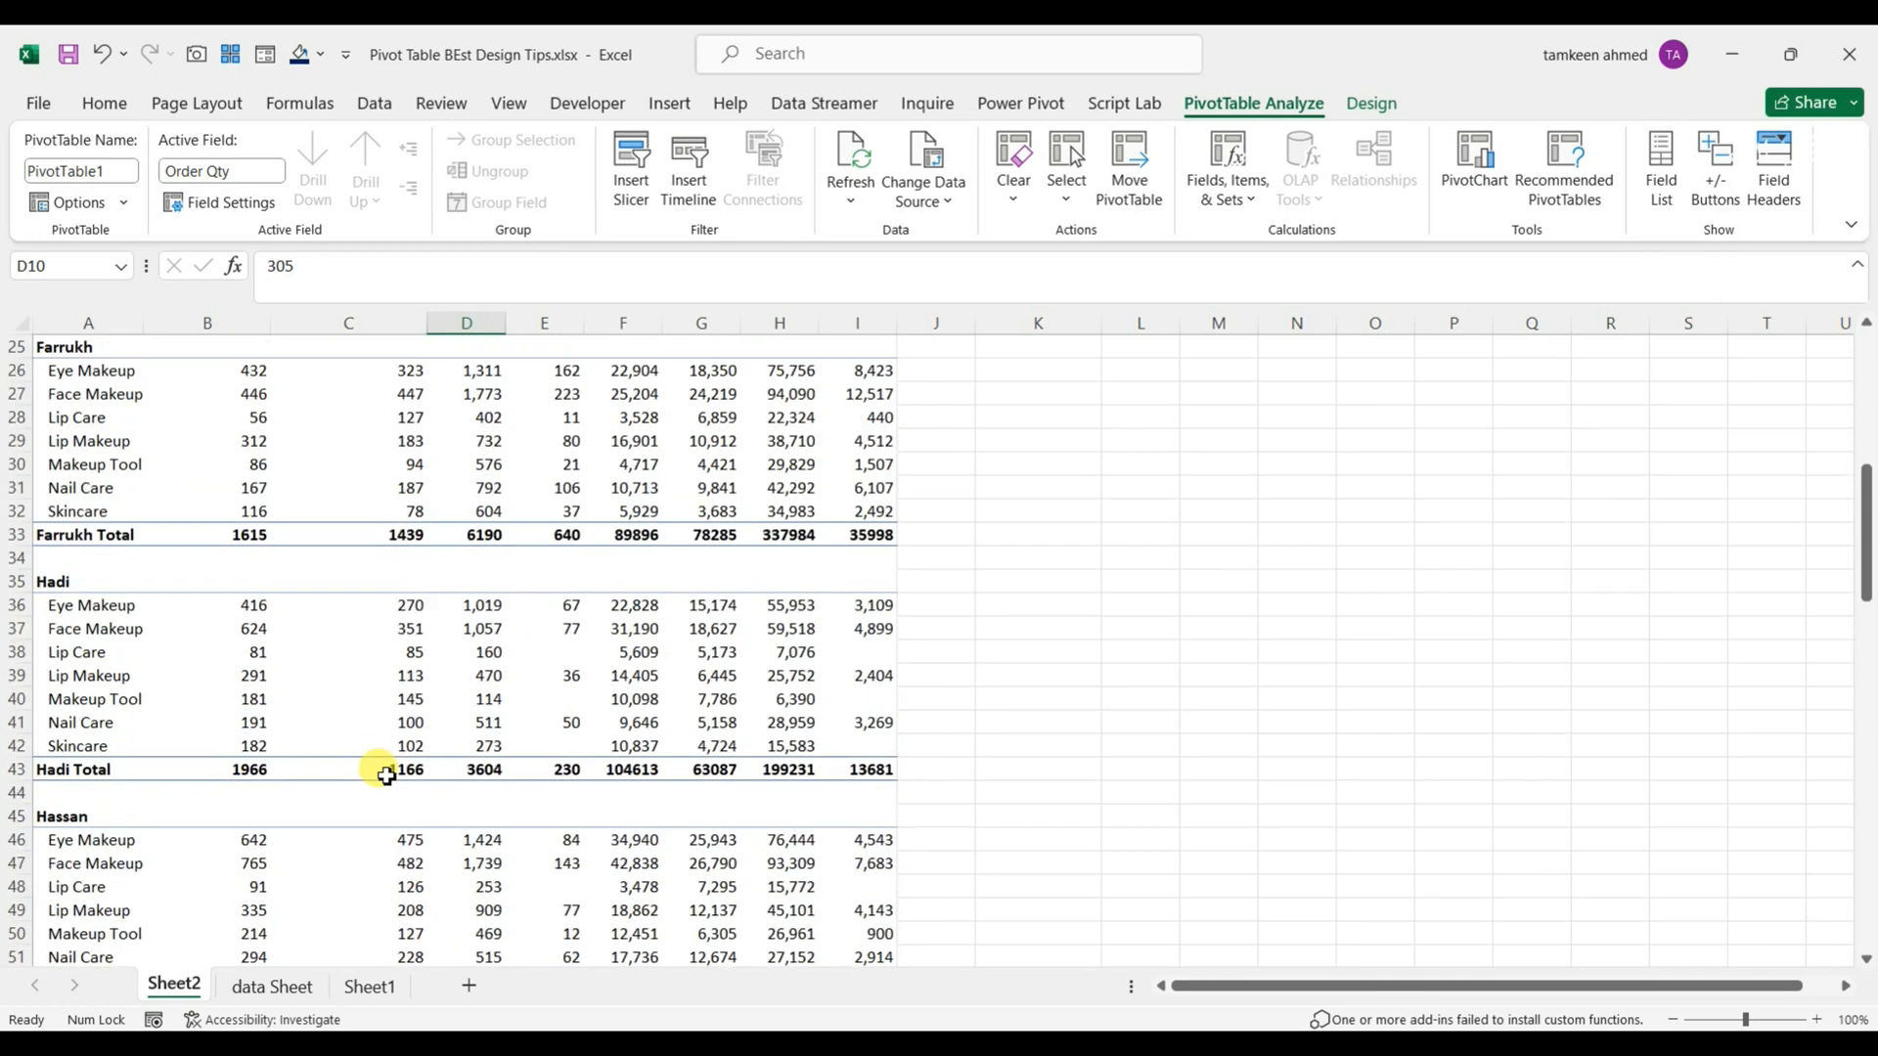
pyautogui.scroll(8, 386, 776)
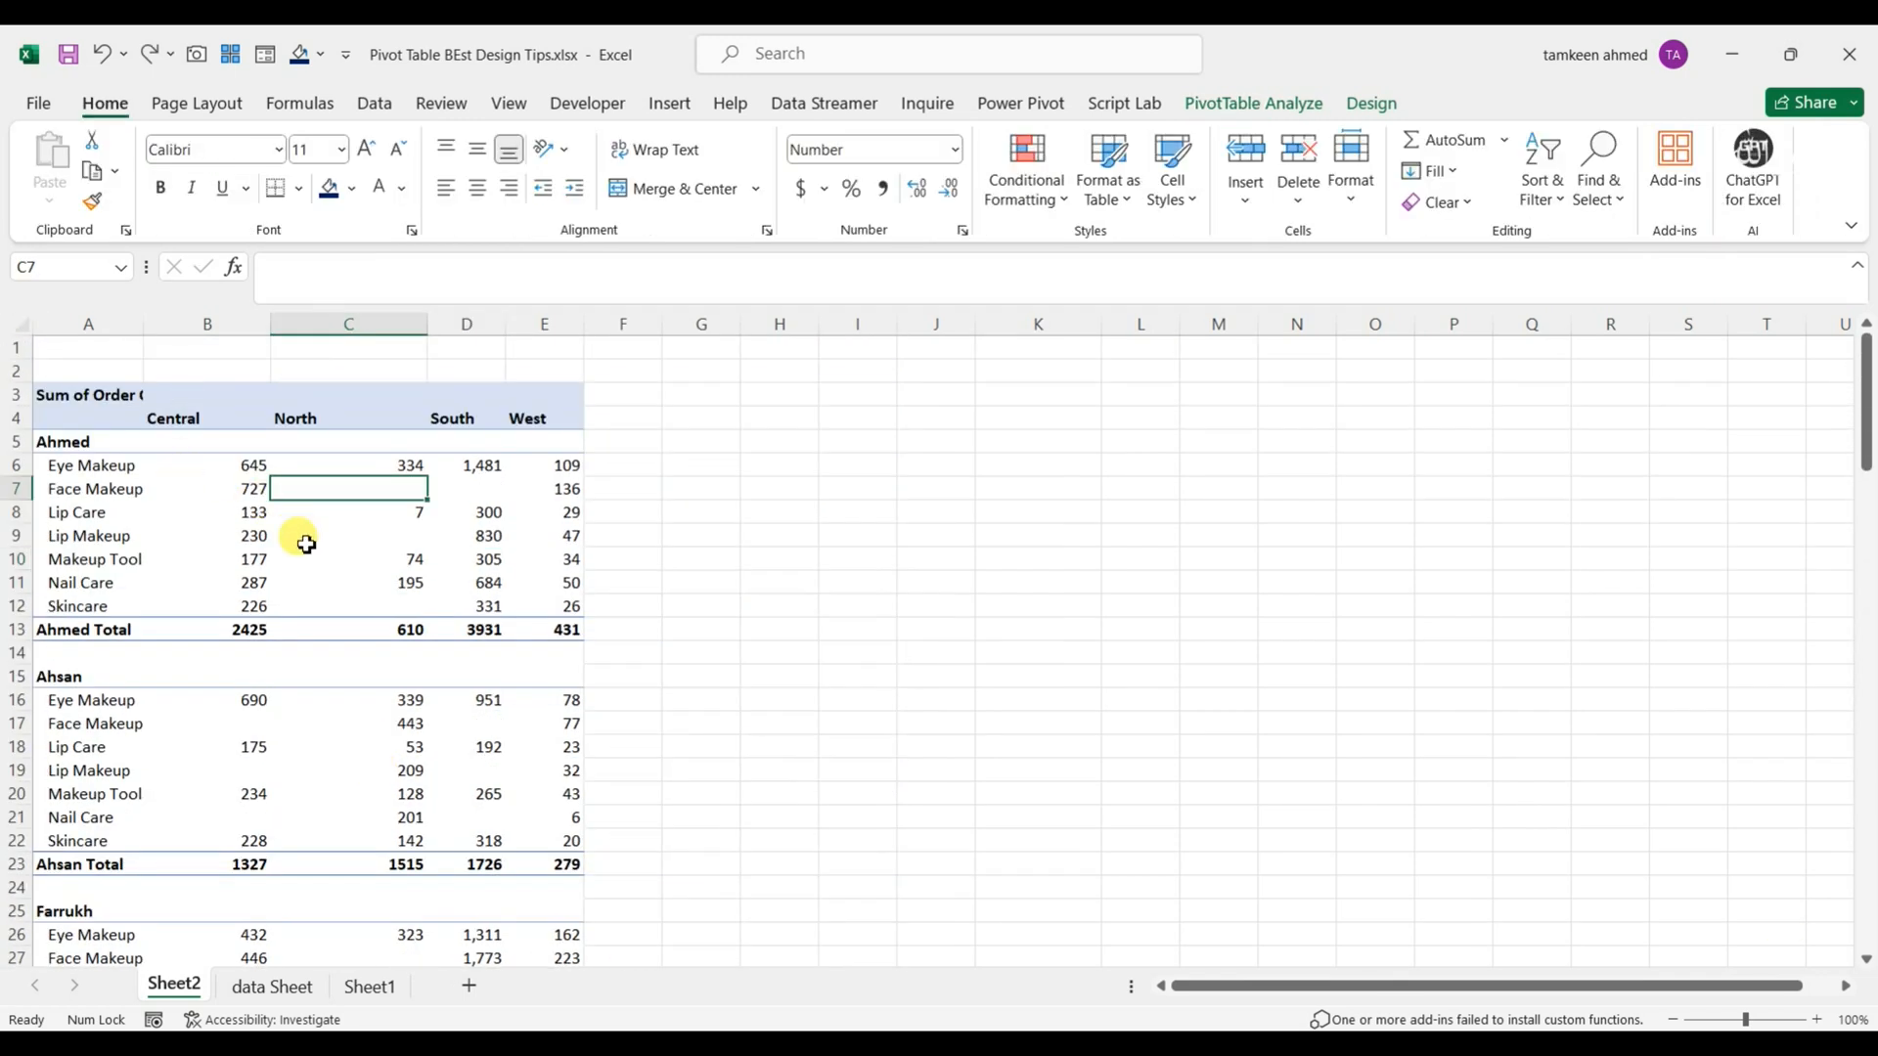
# Step: Examine the empty value cells in the region columns of the first two salesperson groups
pyautogui.click(309, 518)
pyautogui.click(354, 482)
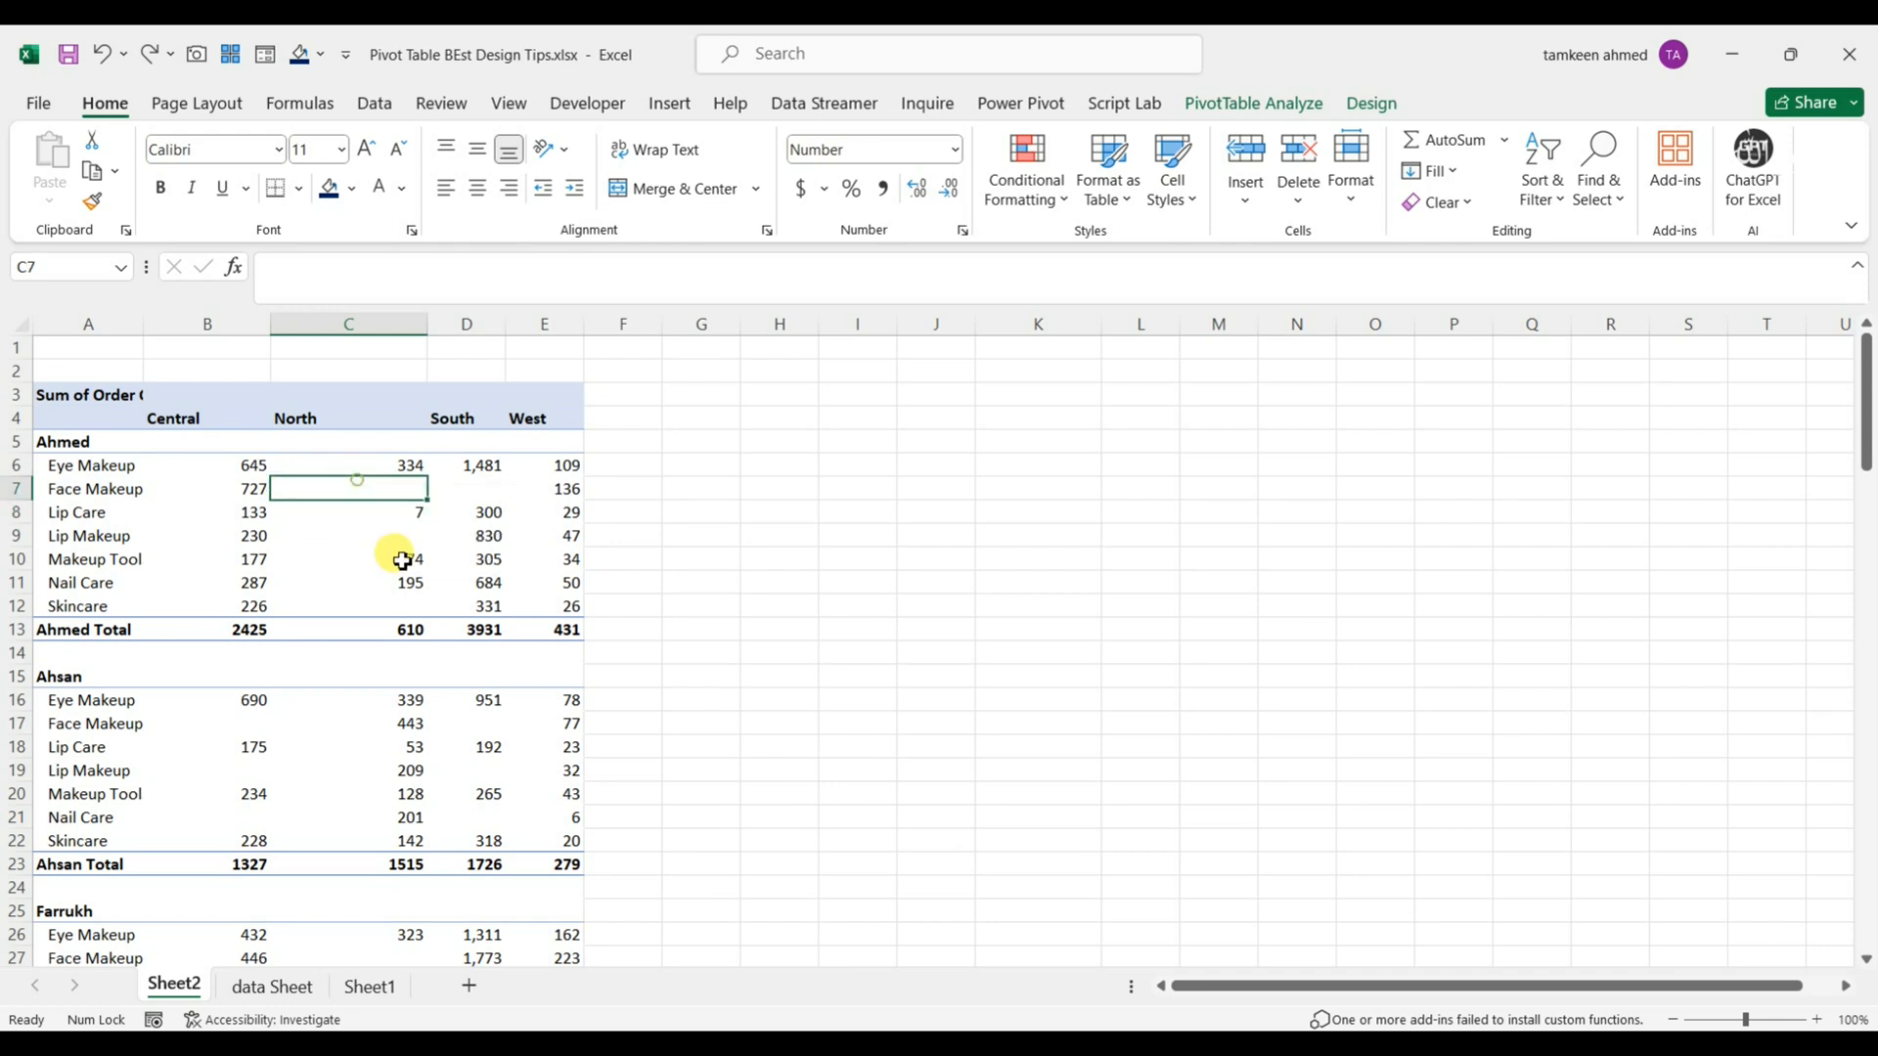
pyautogui.press('Down')
pyautogui.press('Down')
pyautogui.press('Down')
pyautogui.press('Down')
pyautogui.press('Down')
pyautogui.press('Down')
pyautogui.press('Down')
pyautogui.press('Down')
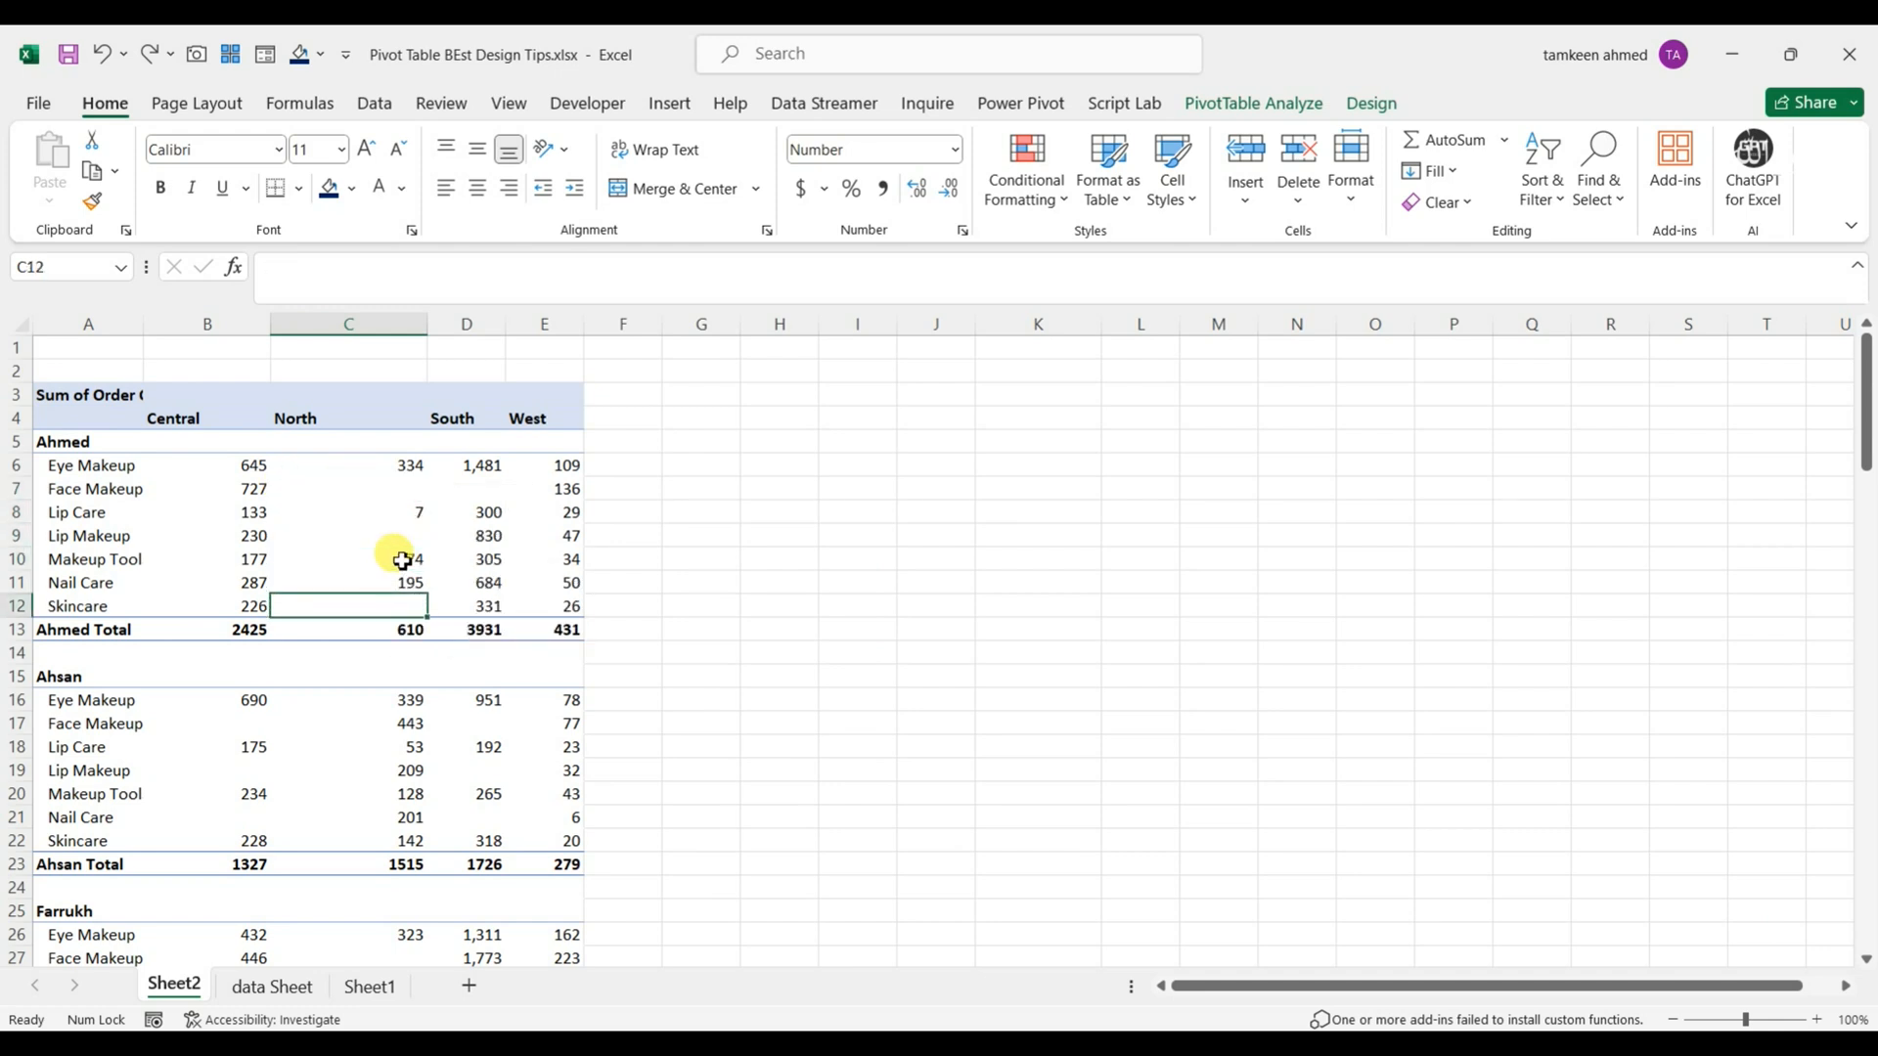
pyautogui.press('Down')
pyautogui.press('Down')
pyautogui.press('Down')
pyautogui.press('Down')
pyautogui.press('Down')
pyautogui.press('Up')
pyautogui.press('Up')
pyautogui.press('Up')
pyautogui.press('Left')
pyautogui.press('Right')
pyautogui.press('Right')
pyautogui.press('Right')
pyautogui.press('Left')
pyautogui.press('Left')
pyautogui.press('Left')
pyautogui.press('Left')
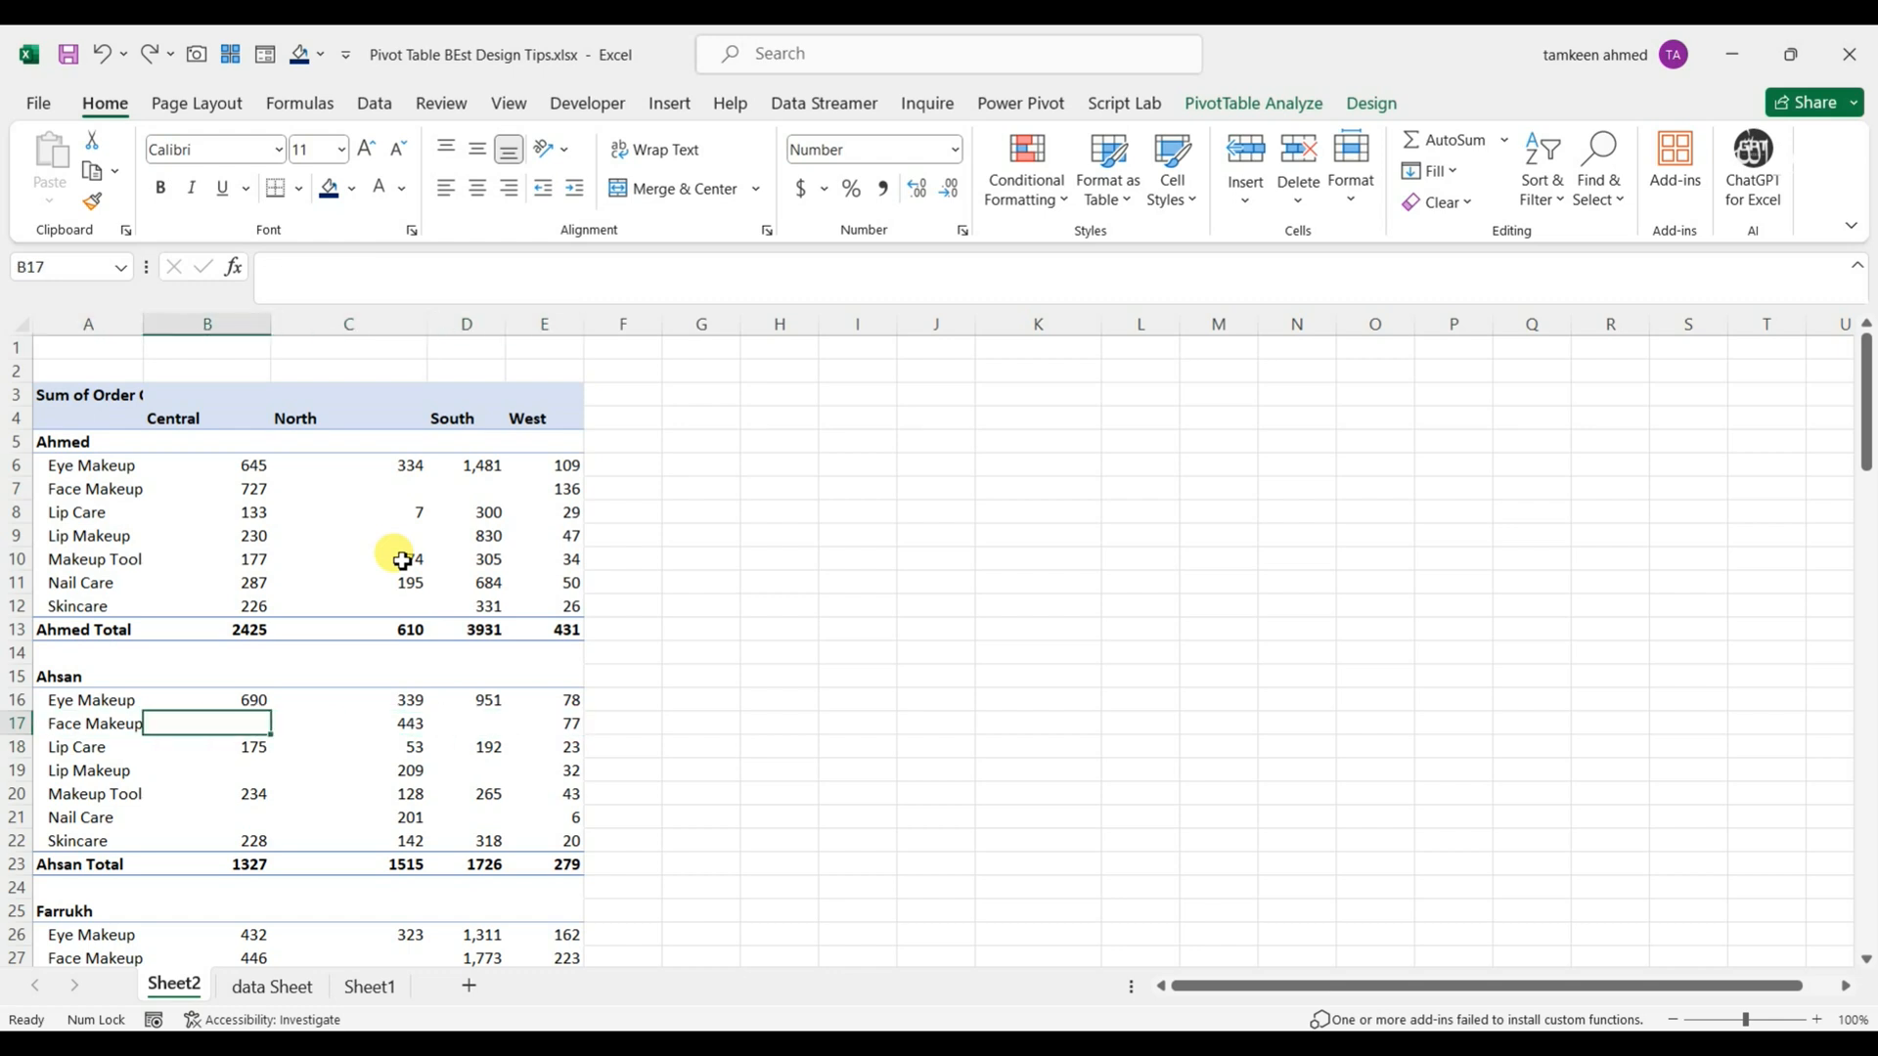
pyautogui.press('Down')
pyautogui.press('Down')
pyautogui.press('Down')
pyautogui.press('Down')
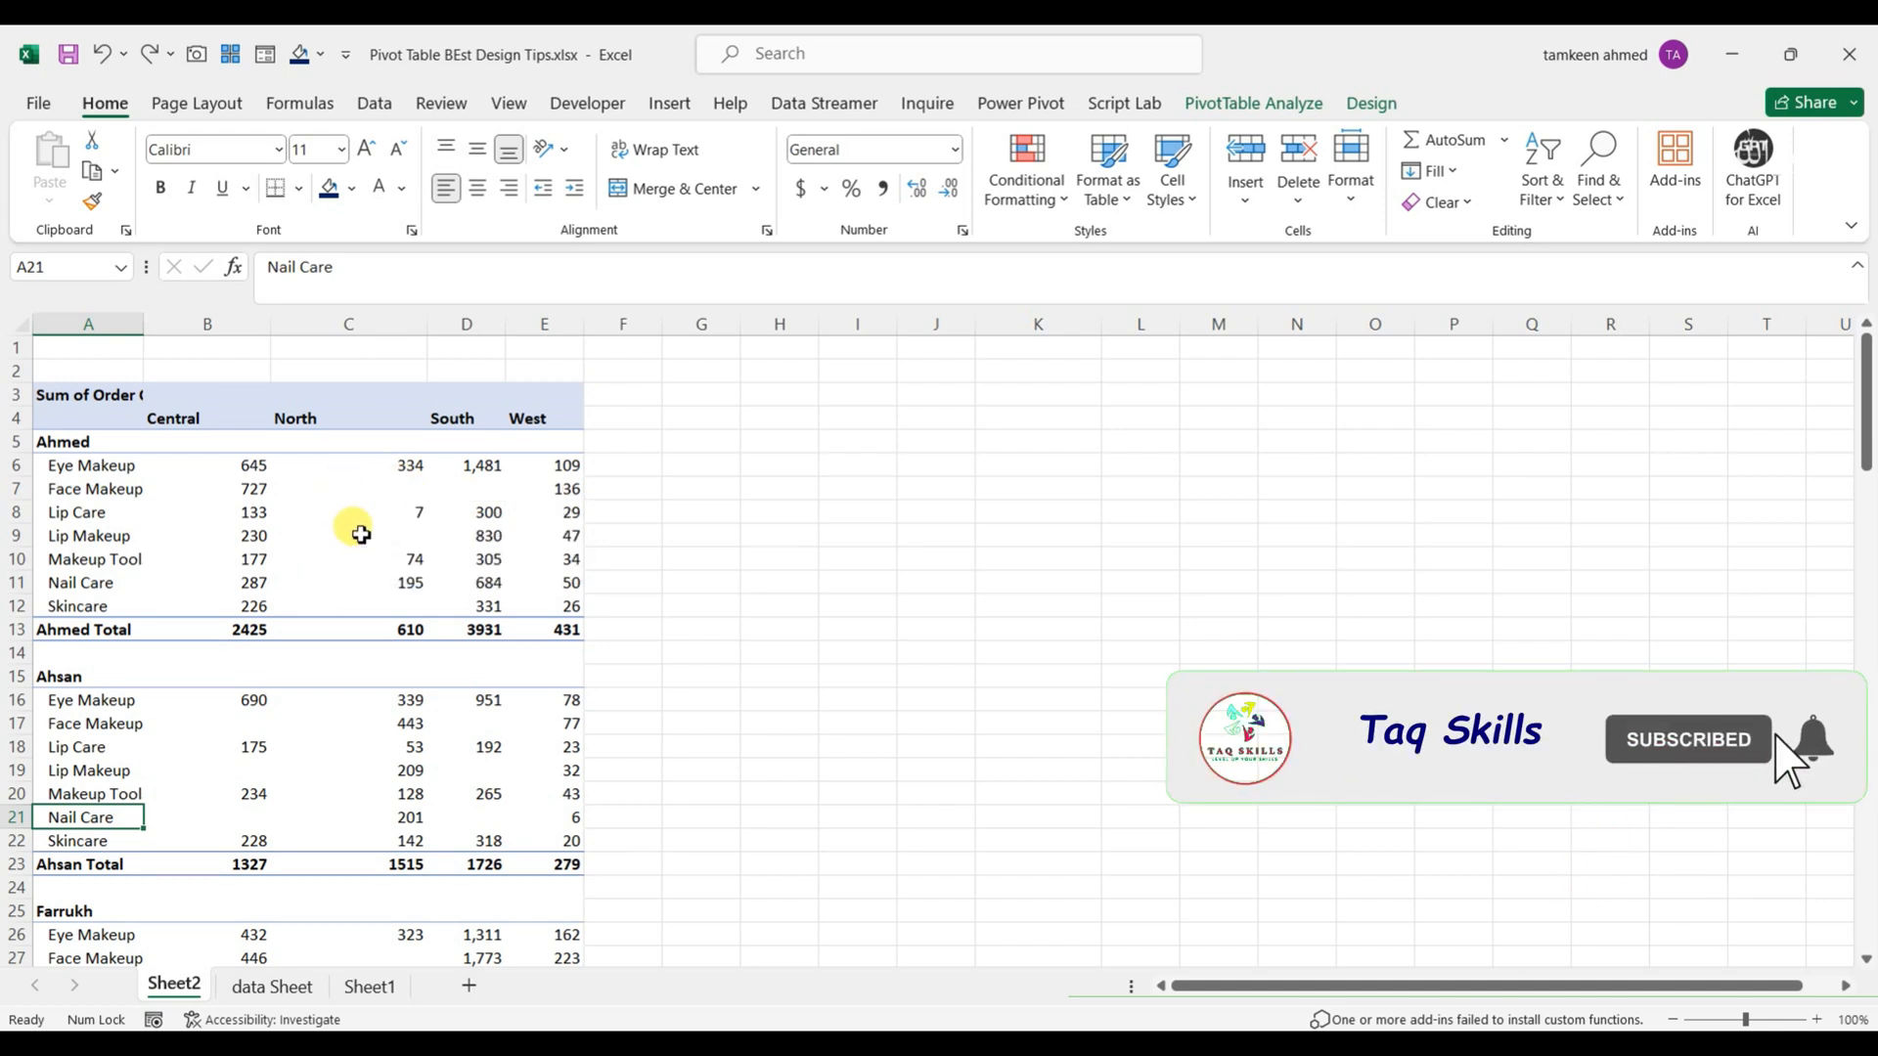
# Step: Show the detail records behind the empty North cell of Face Makeup in the first group and return to Sheet2
pyautogui.moveTo(411, 485)
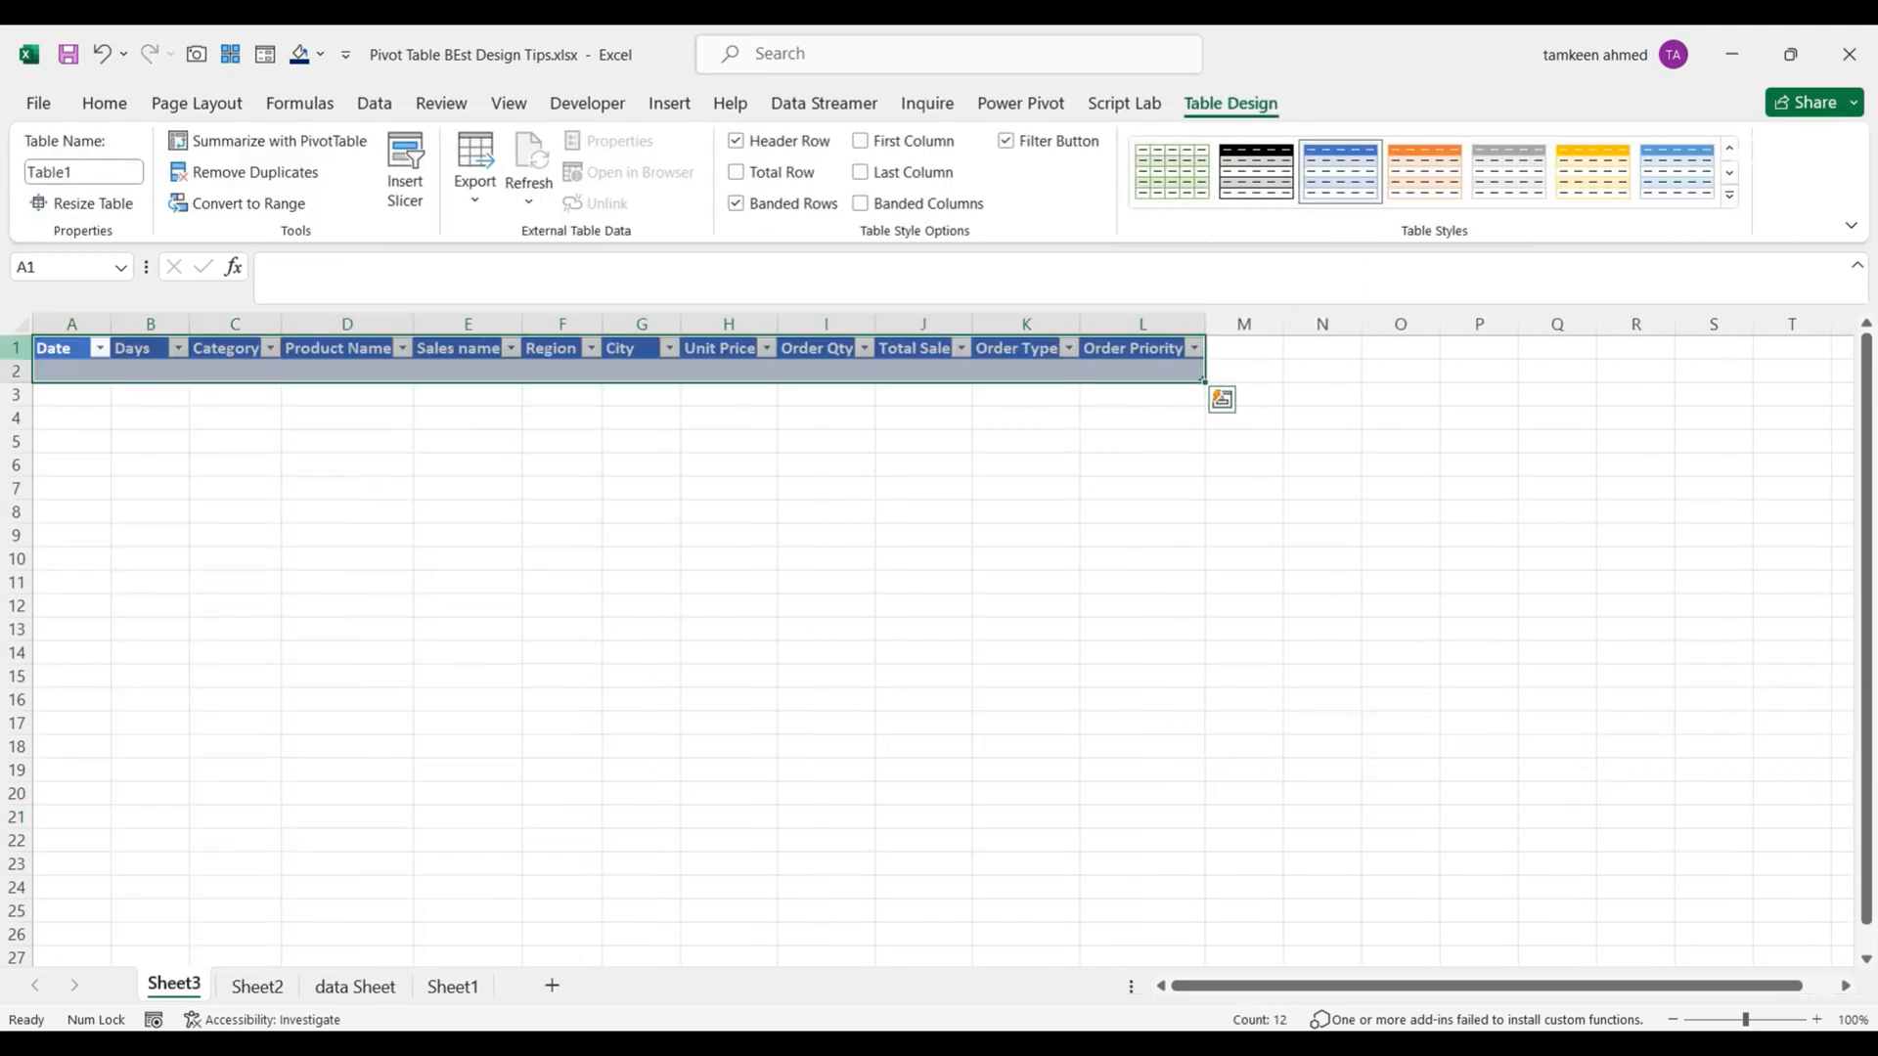
pyautogui.click(252, 396)
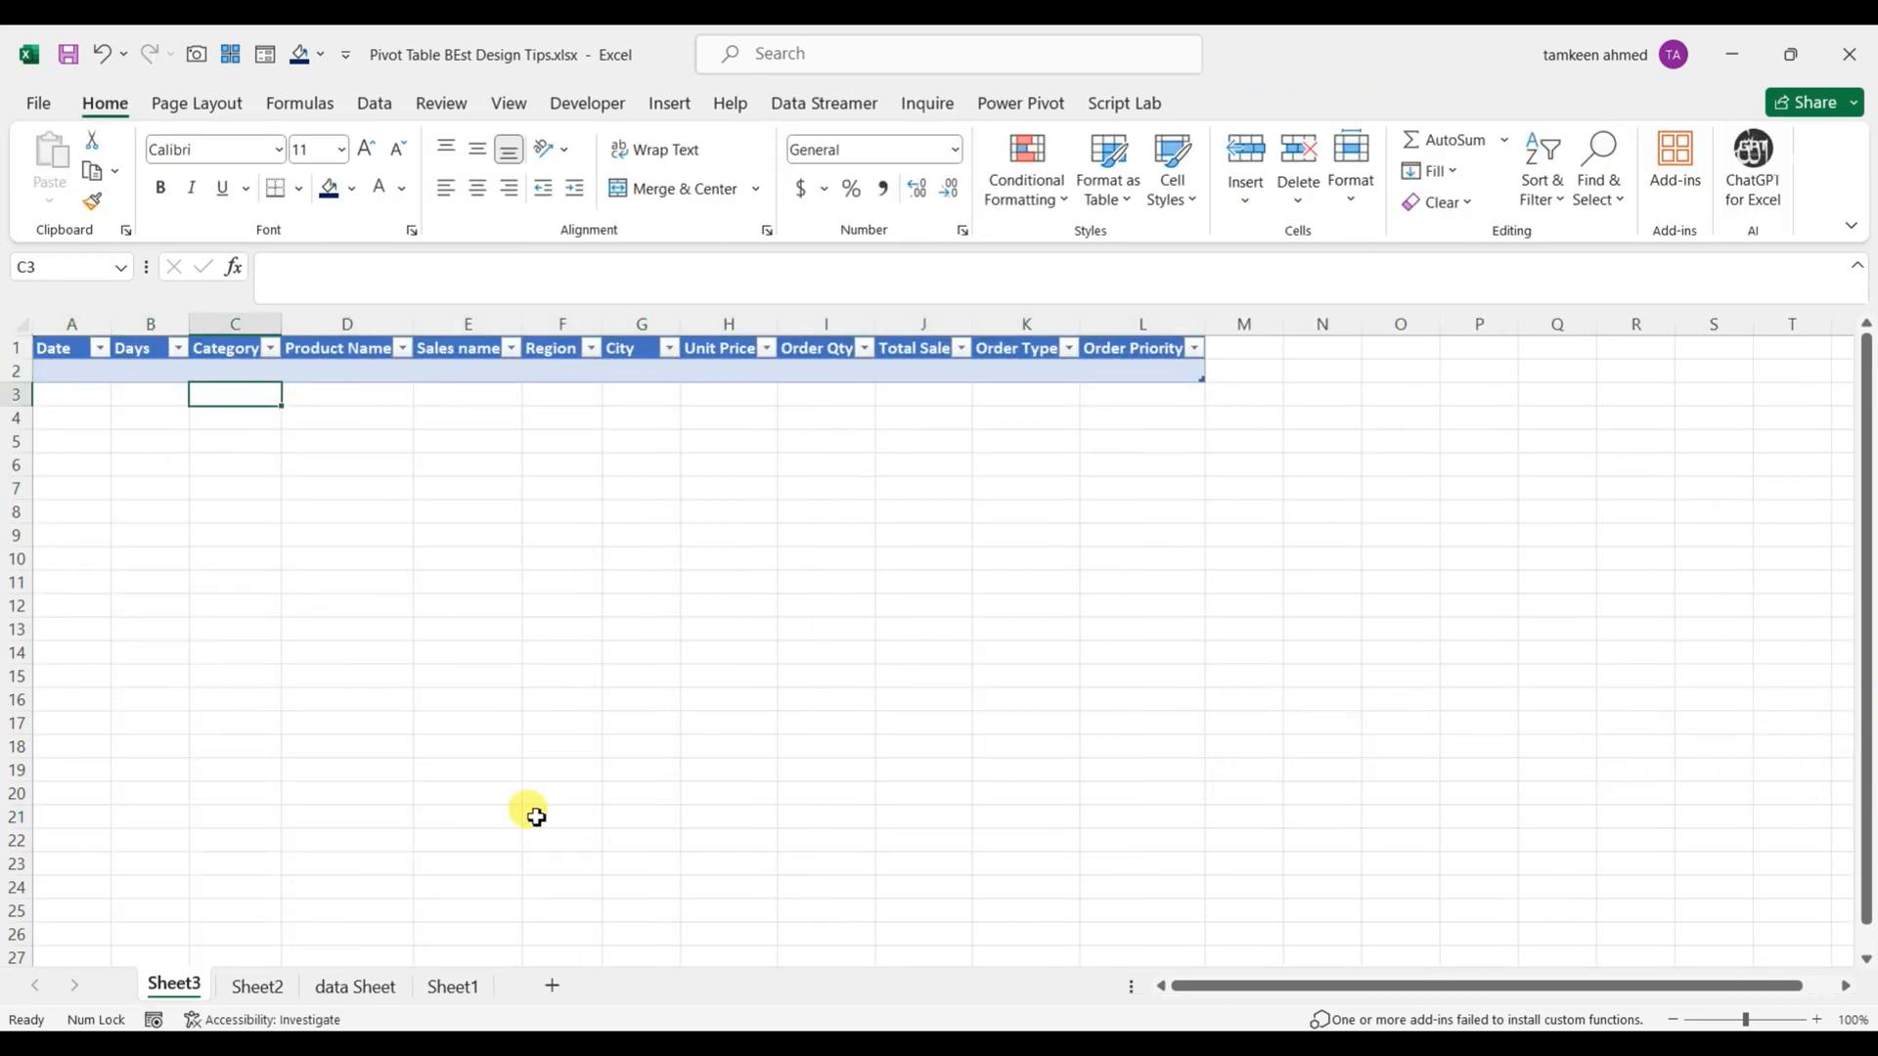
pyautogui.click(252, 988)
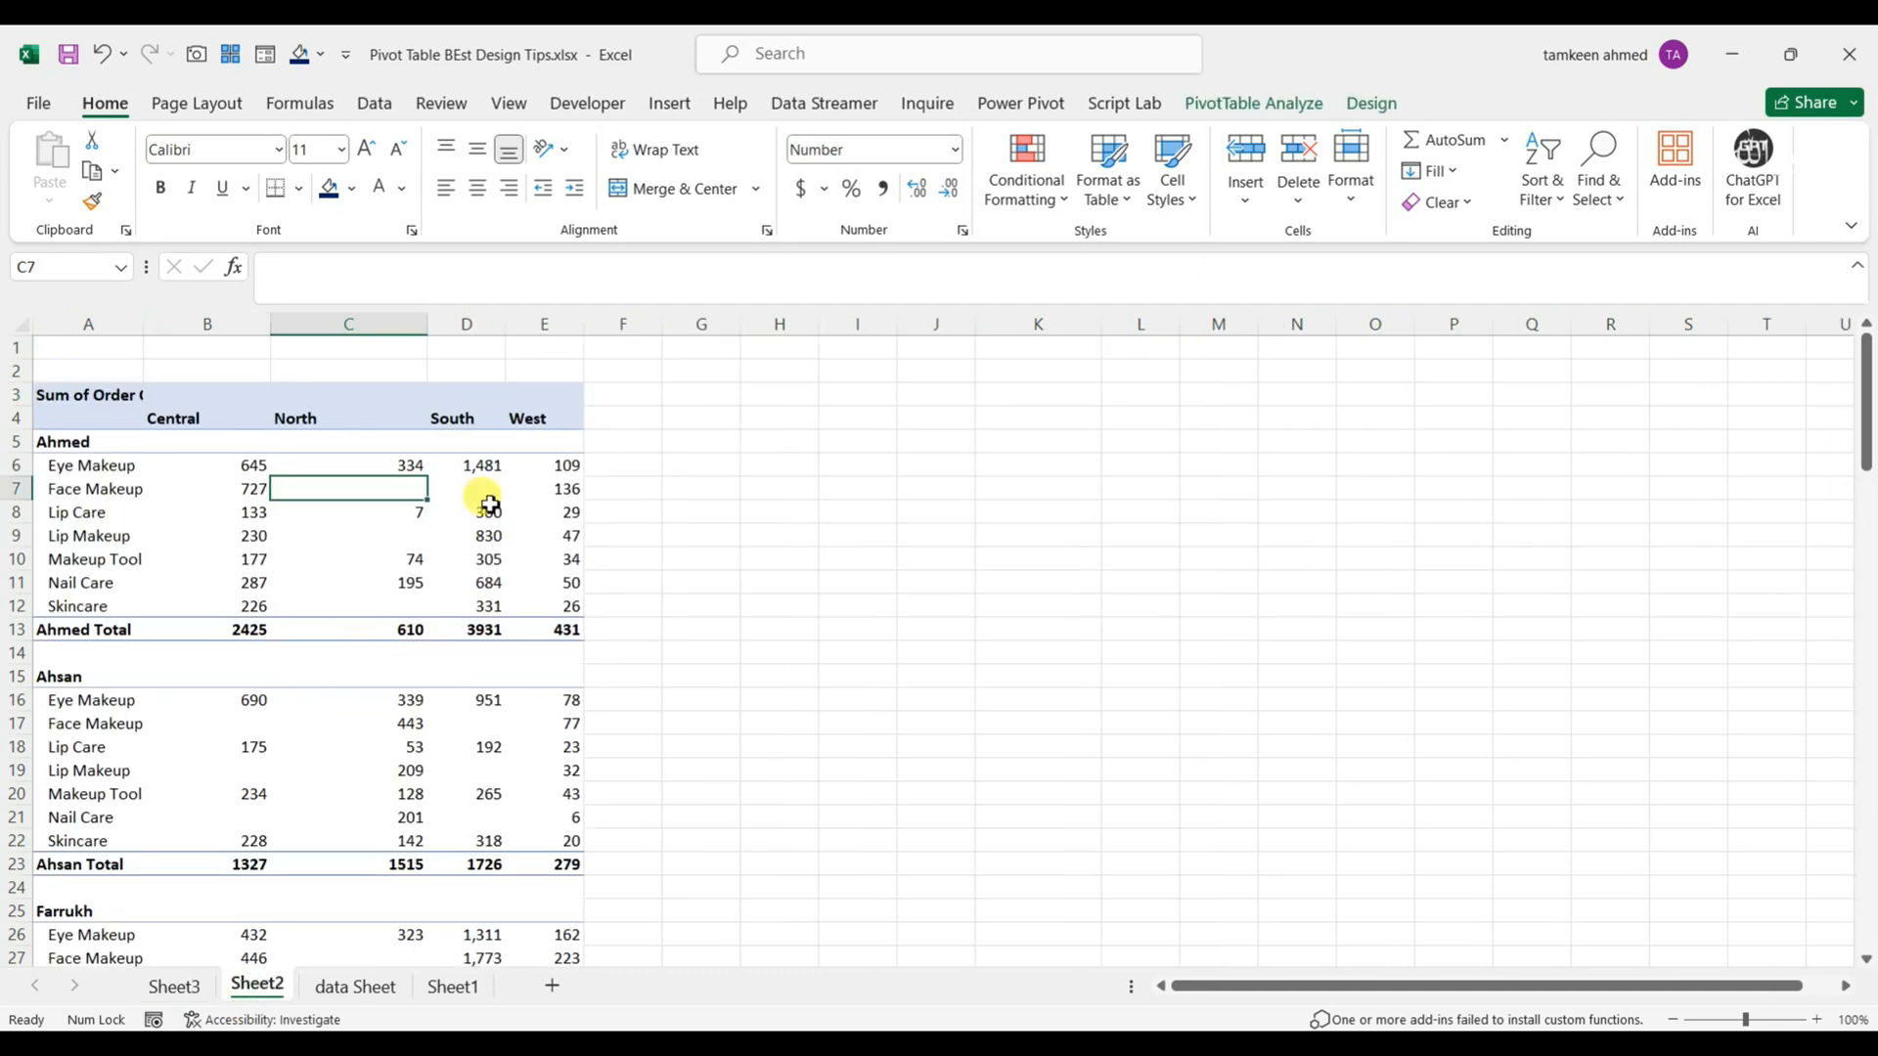
# Step: Extract the records behind the first group's North Lip Care value and fit the Date column's width before returning to Sheet2
pyautogui.doubleClick(421, 516)
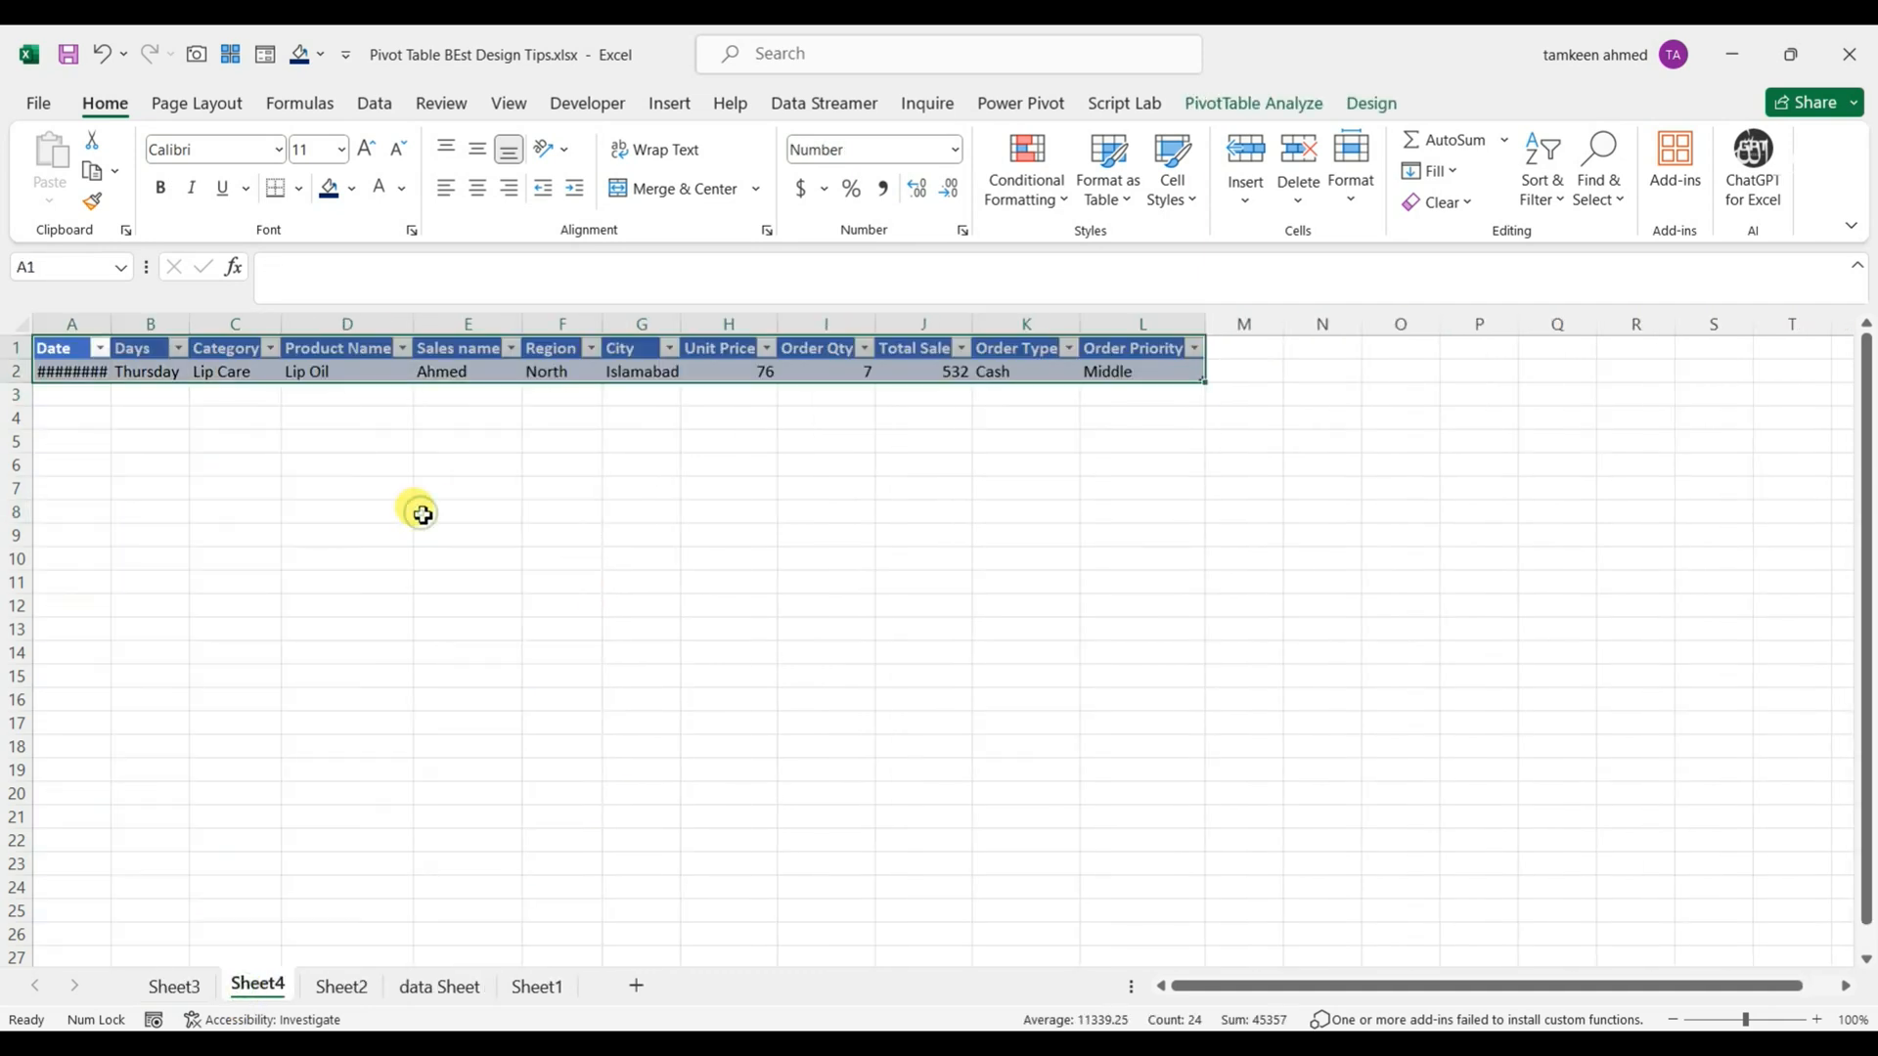
pyautogui.doubleClick(108, 315)
pyautogui.click(714, 649)
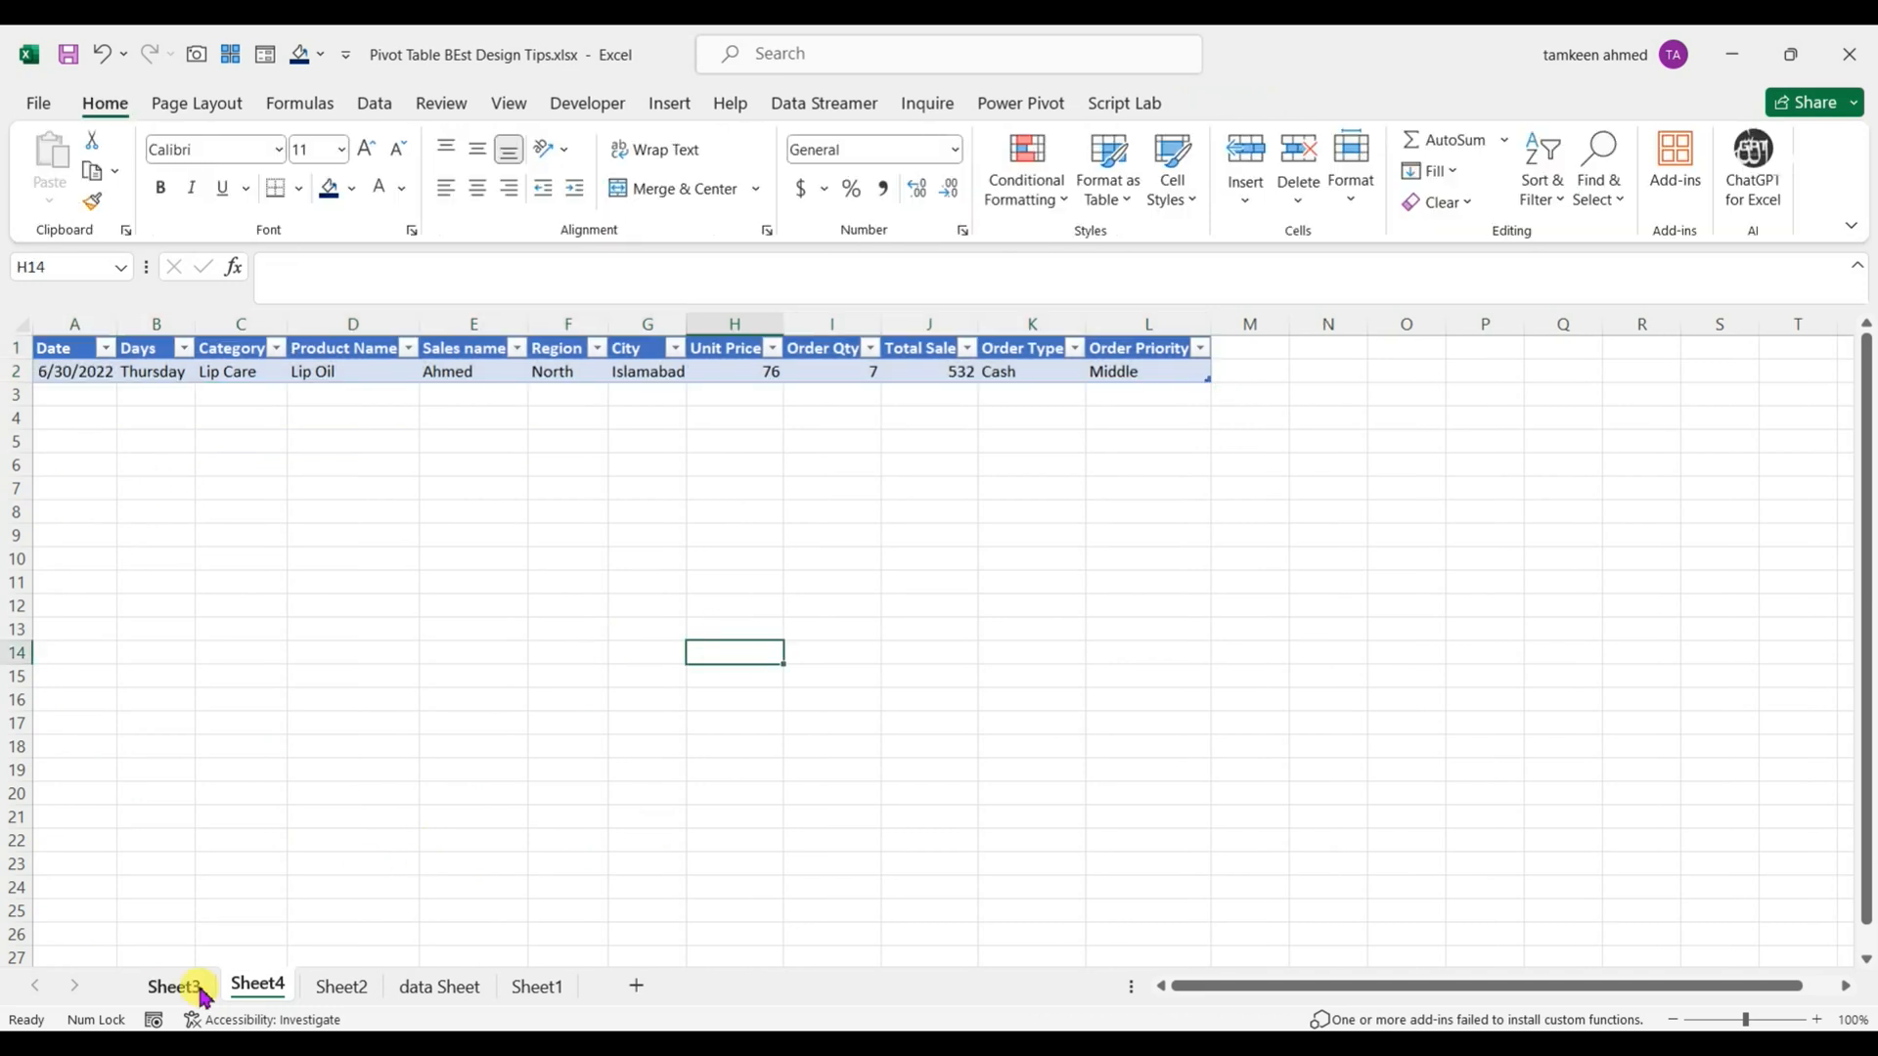
pyautogui.click(318, 994)
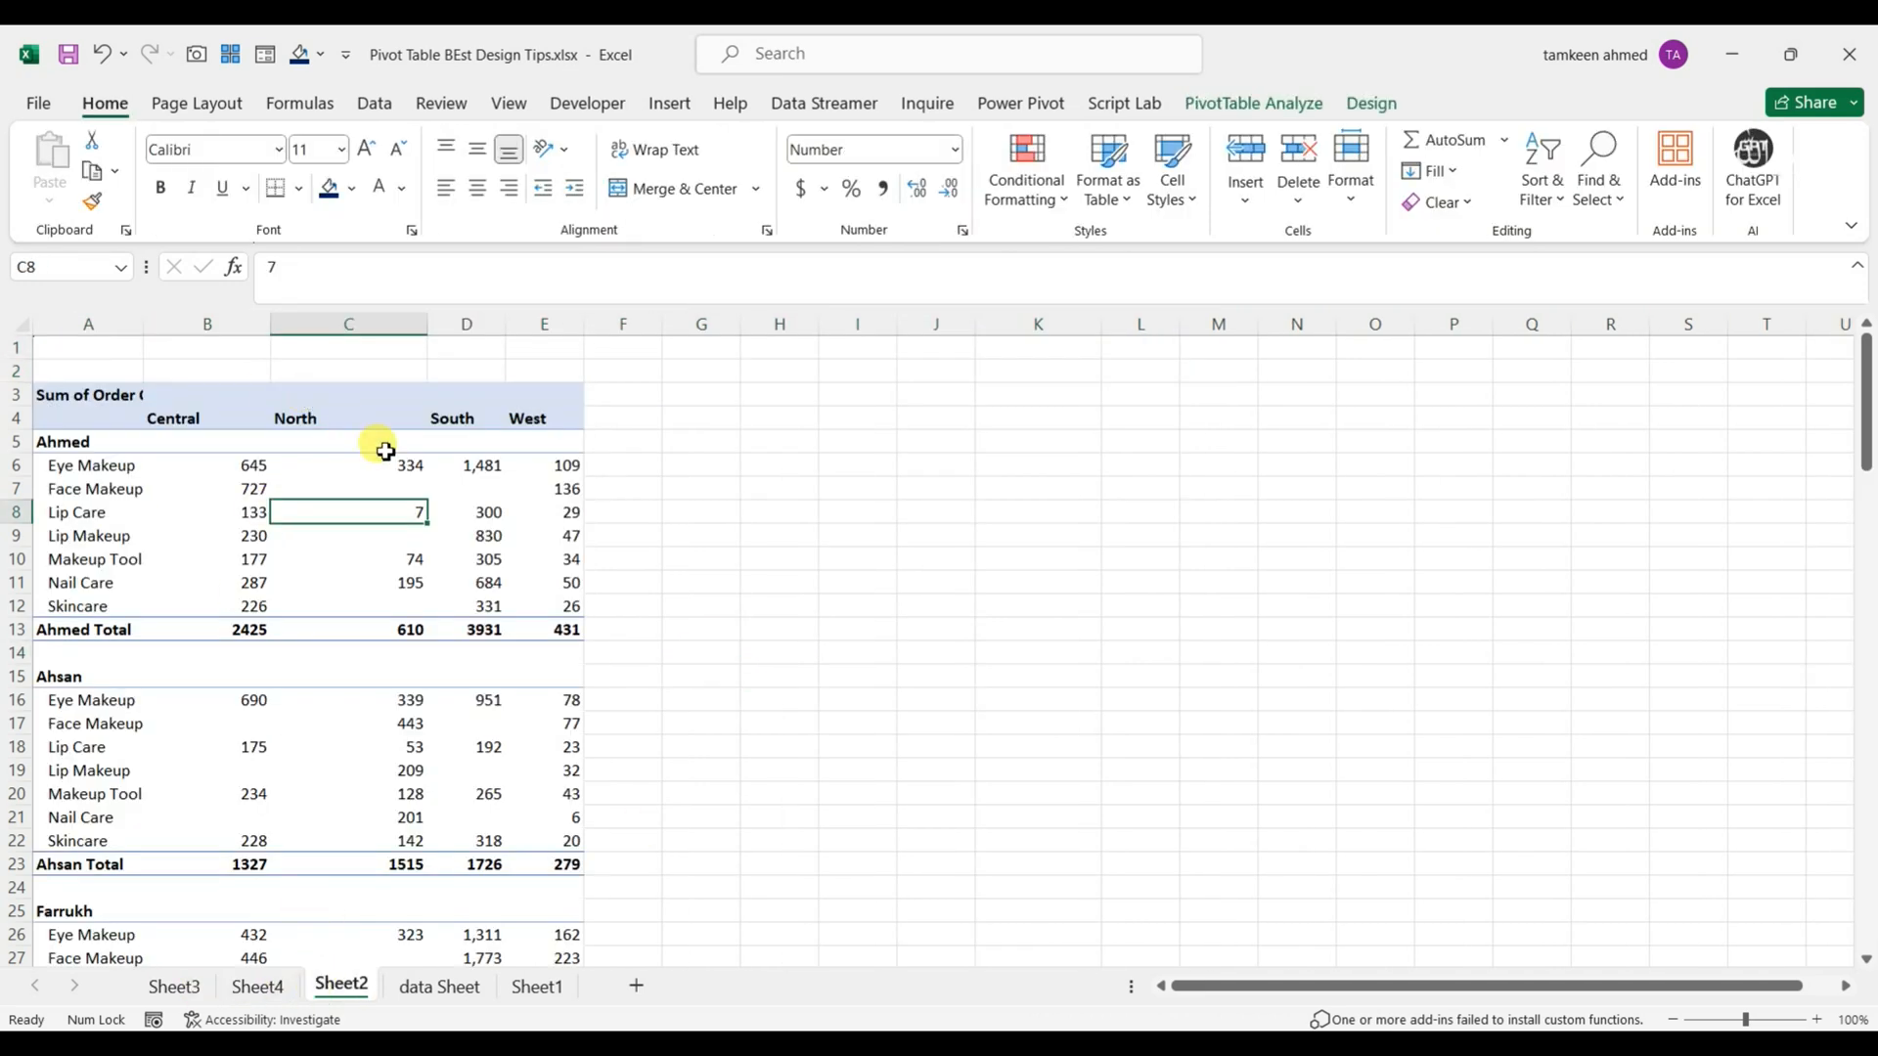
# Step: Set the PivotTable options to show 0 for empty cells and check the groups
pyautogui.click(408, 486)
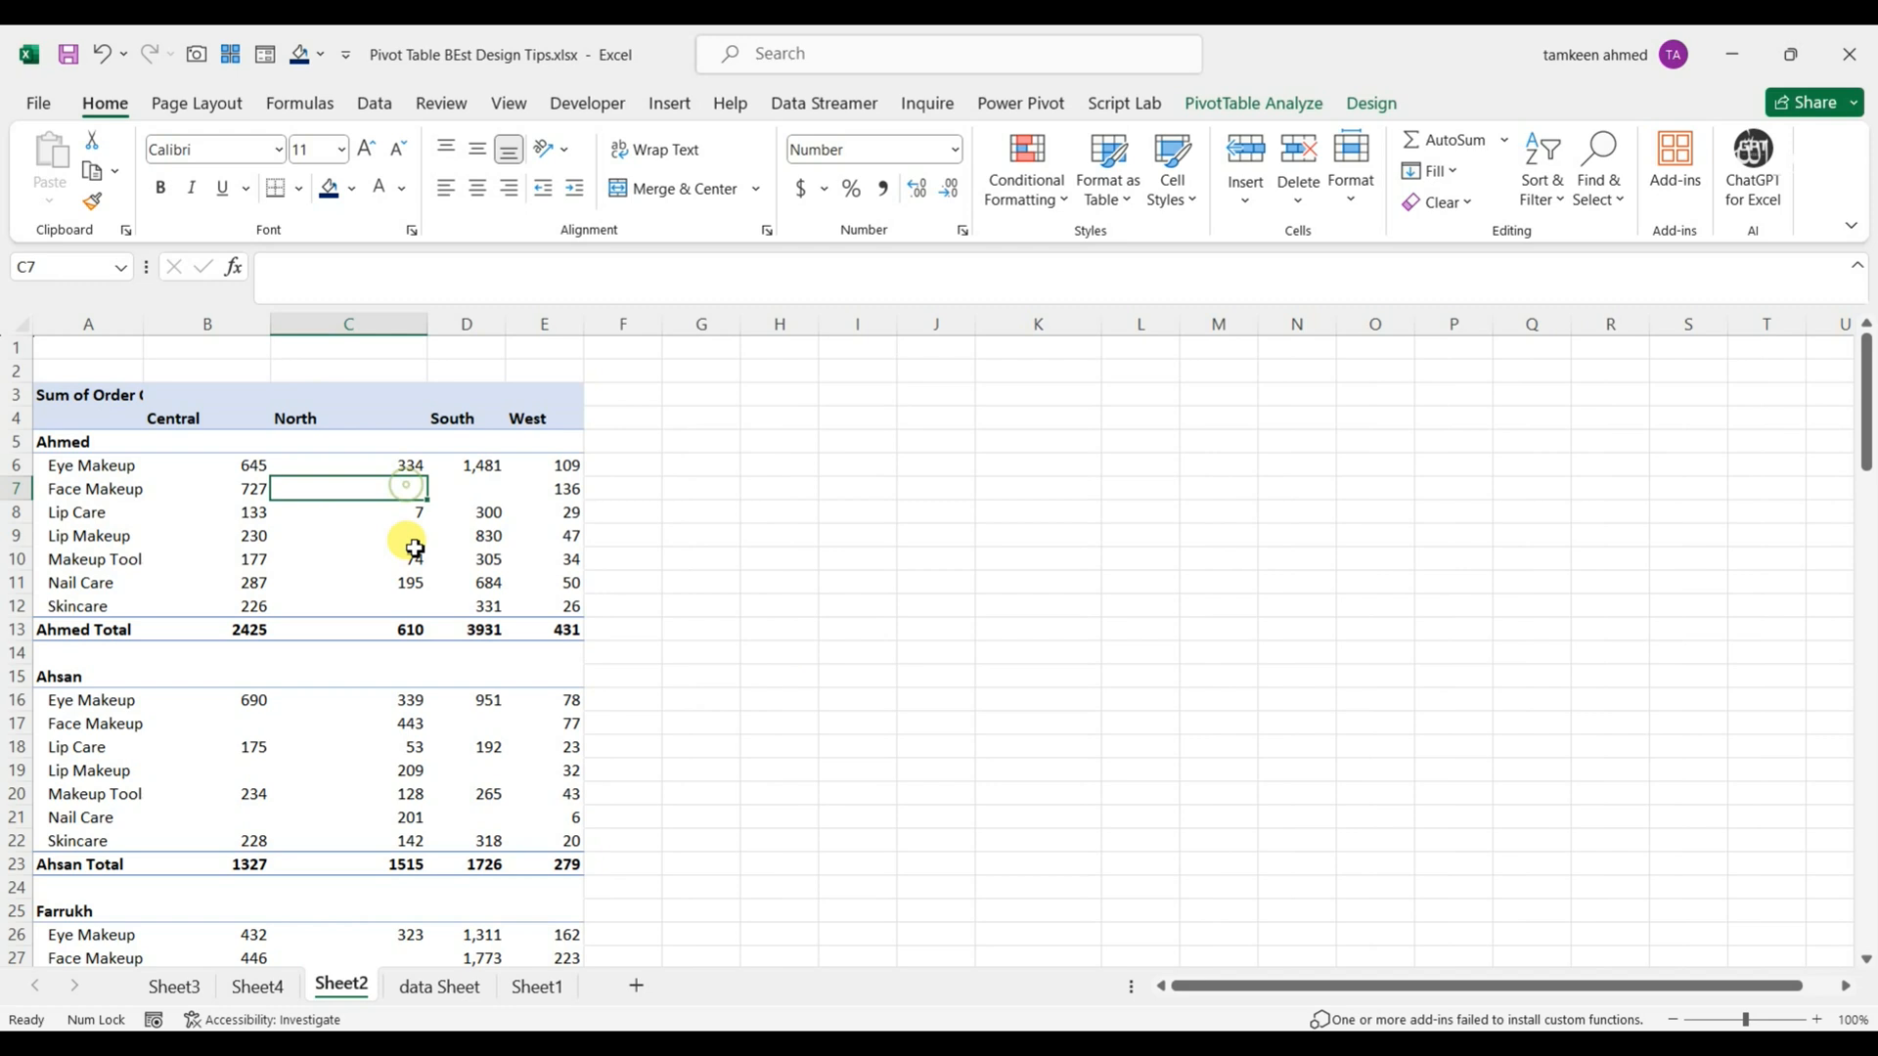
pyautogui.click(350, 519)
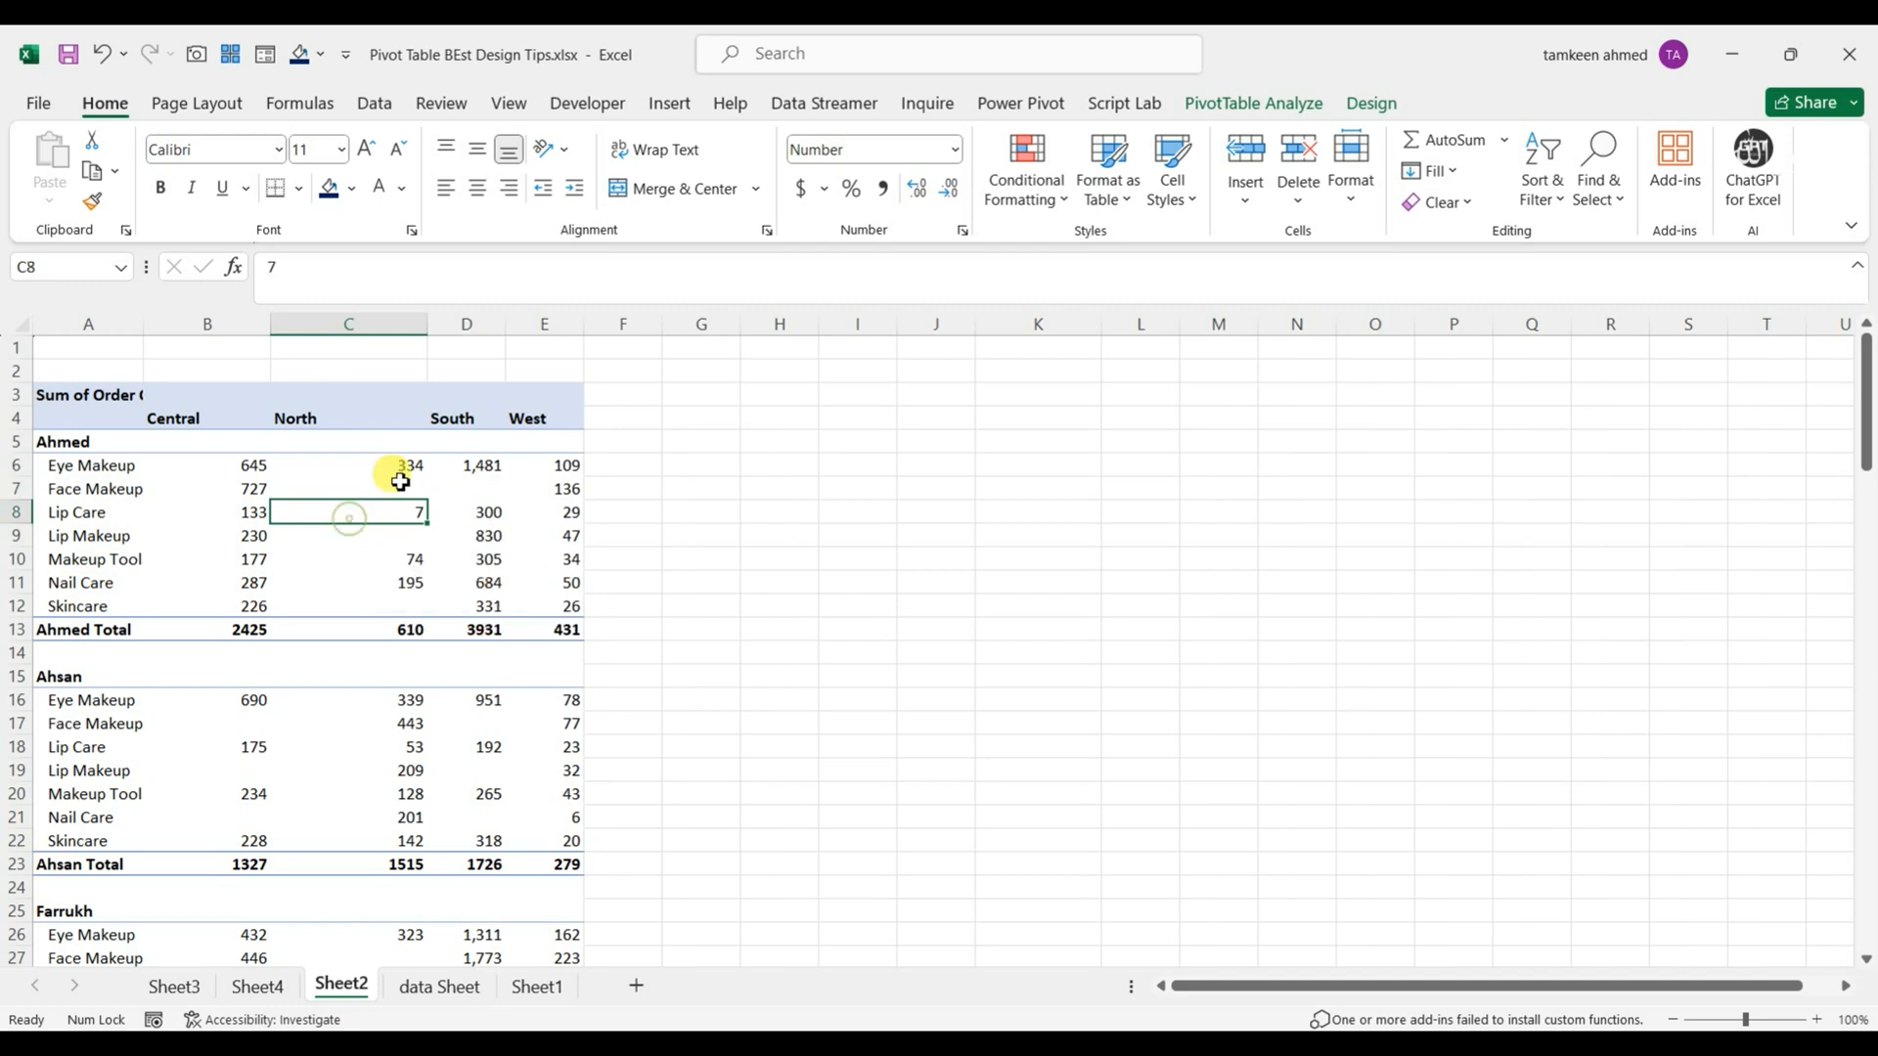
pyautogui.rightClick(399, 508)
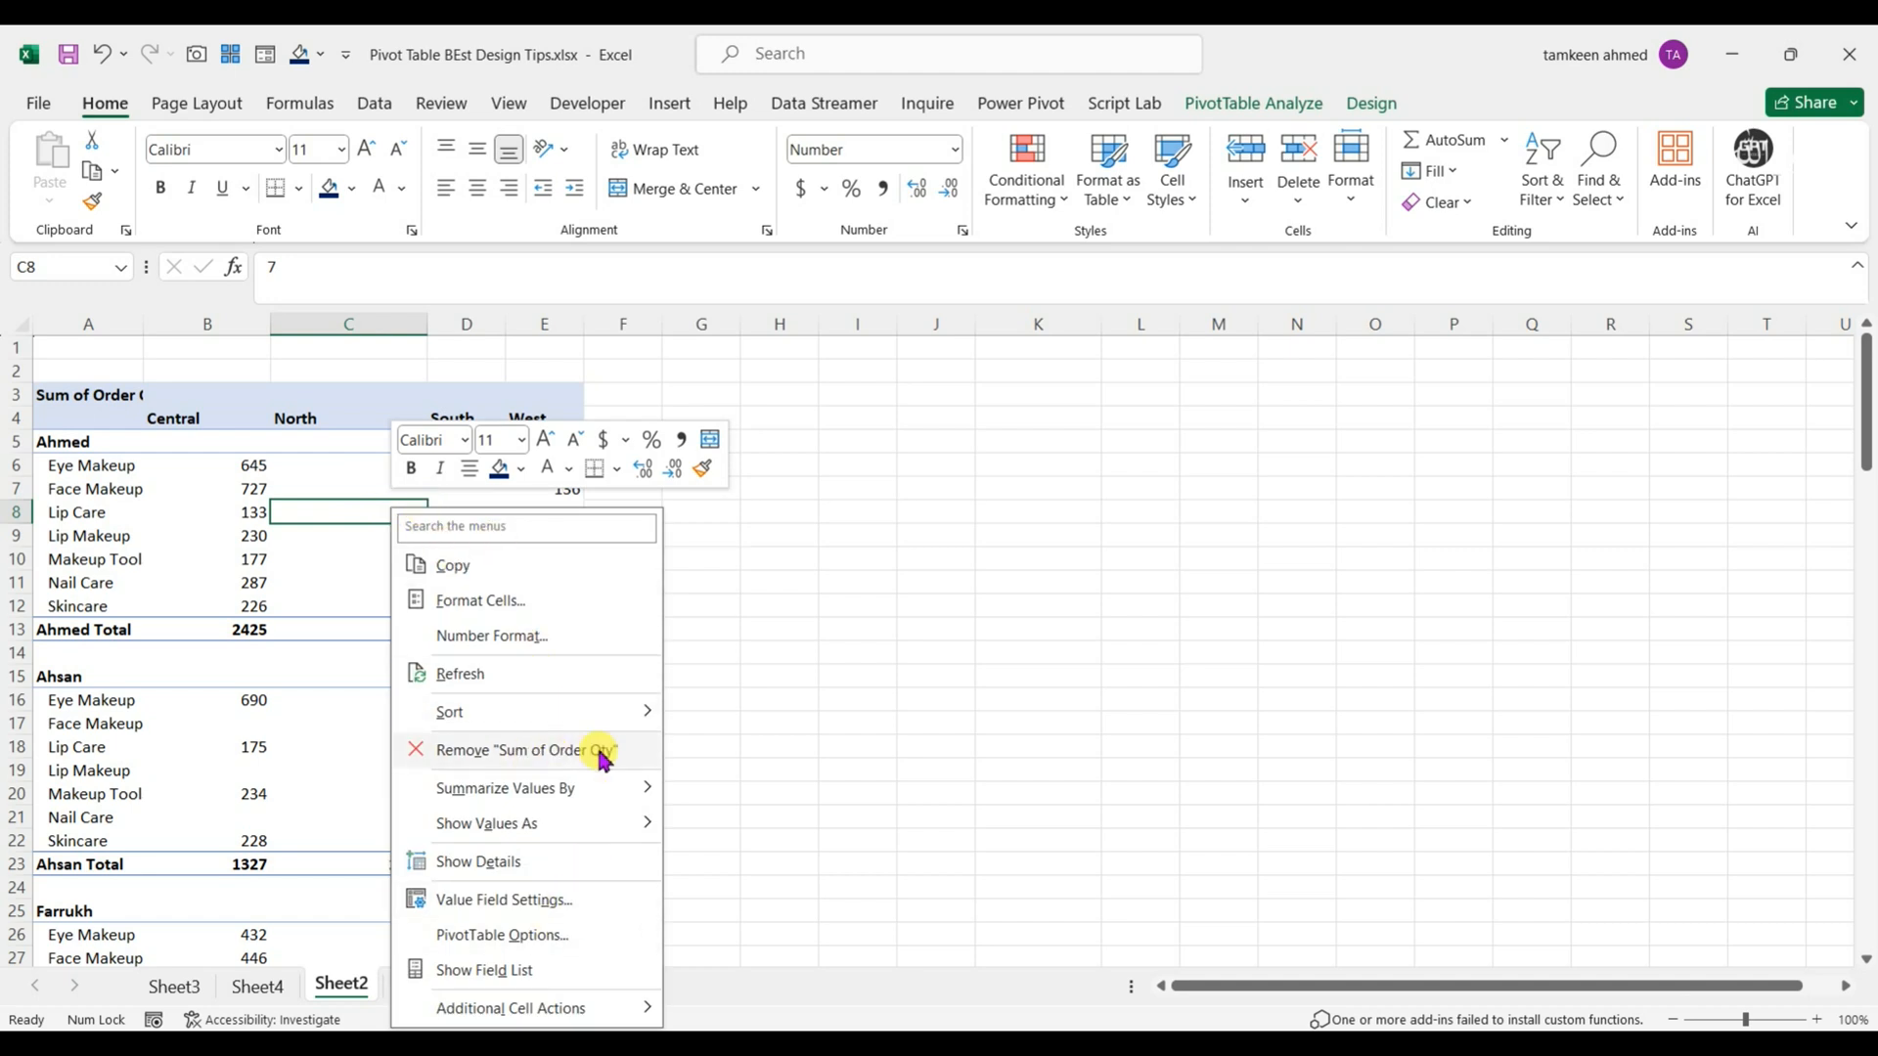
pyautogui.click(550, 945)
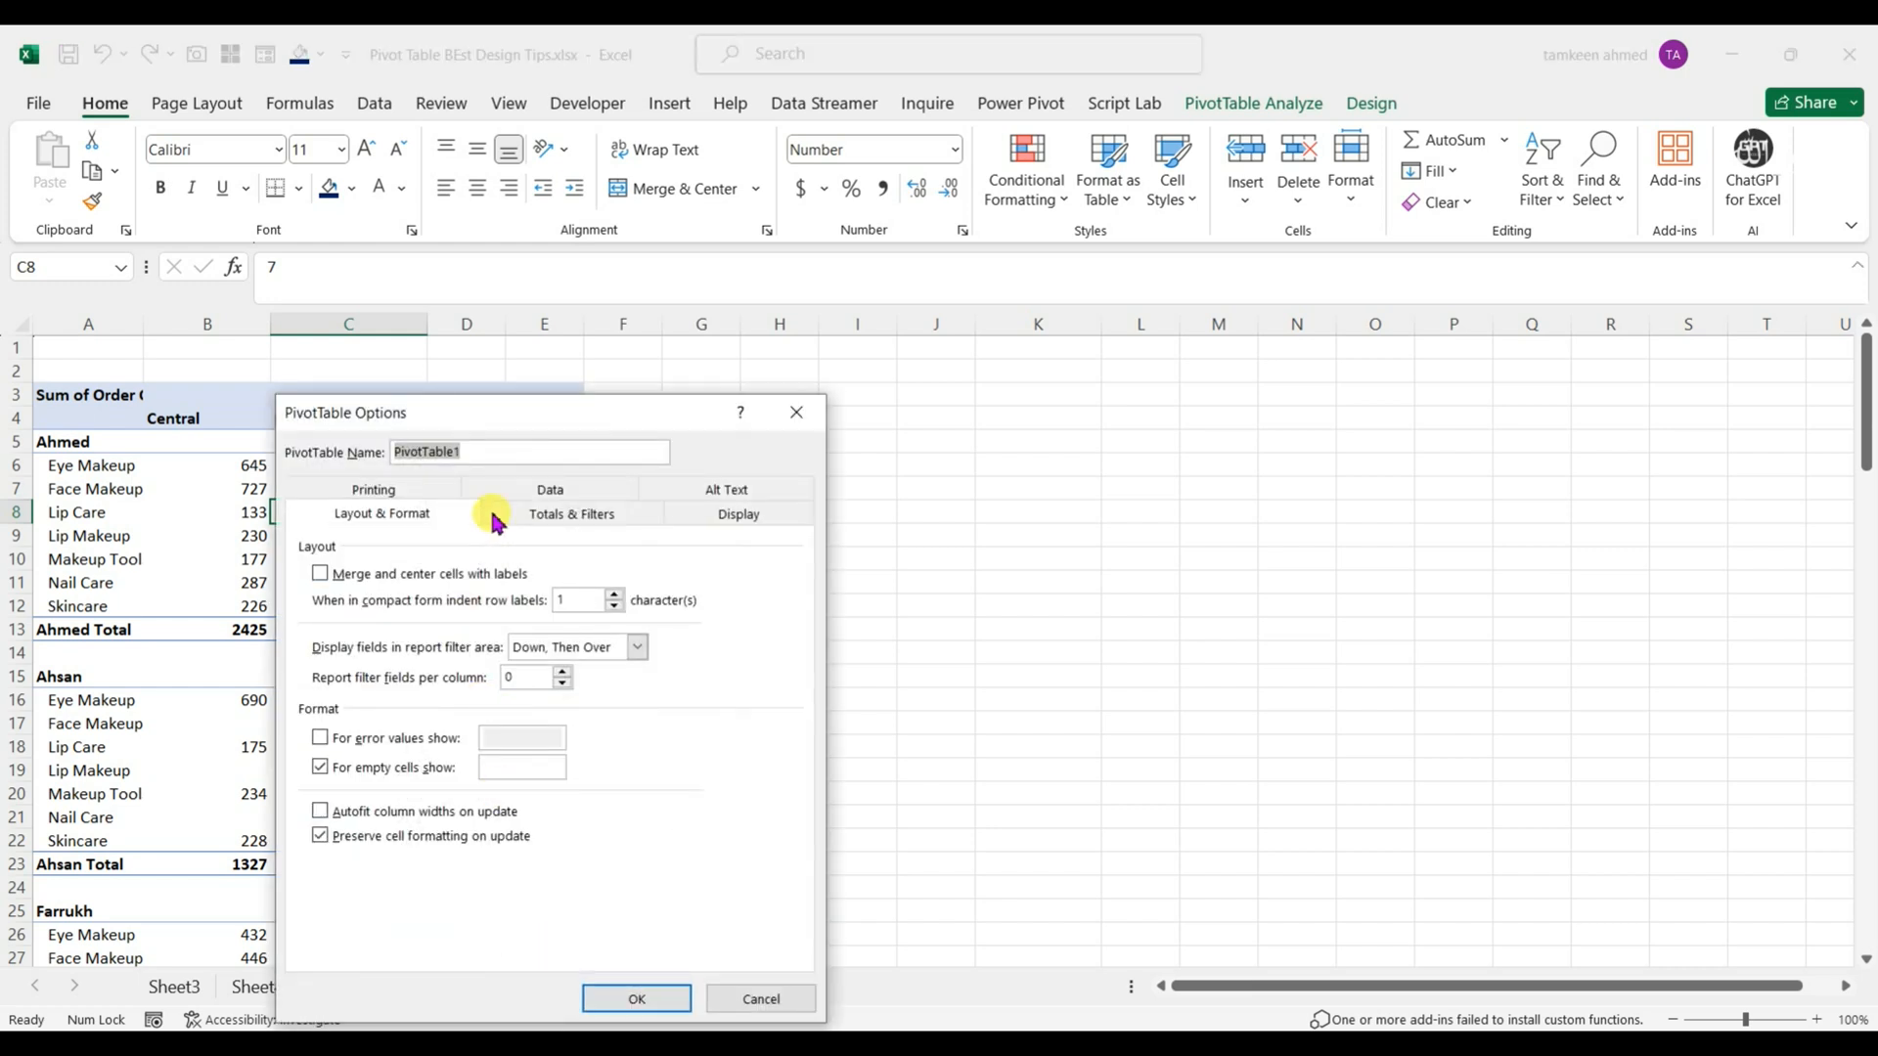
pyautogui.moveTo(545, 411); pyautogui.dragTo(629, 201)
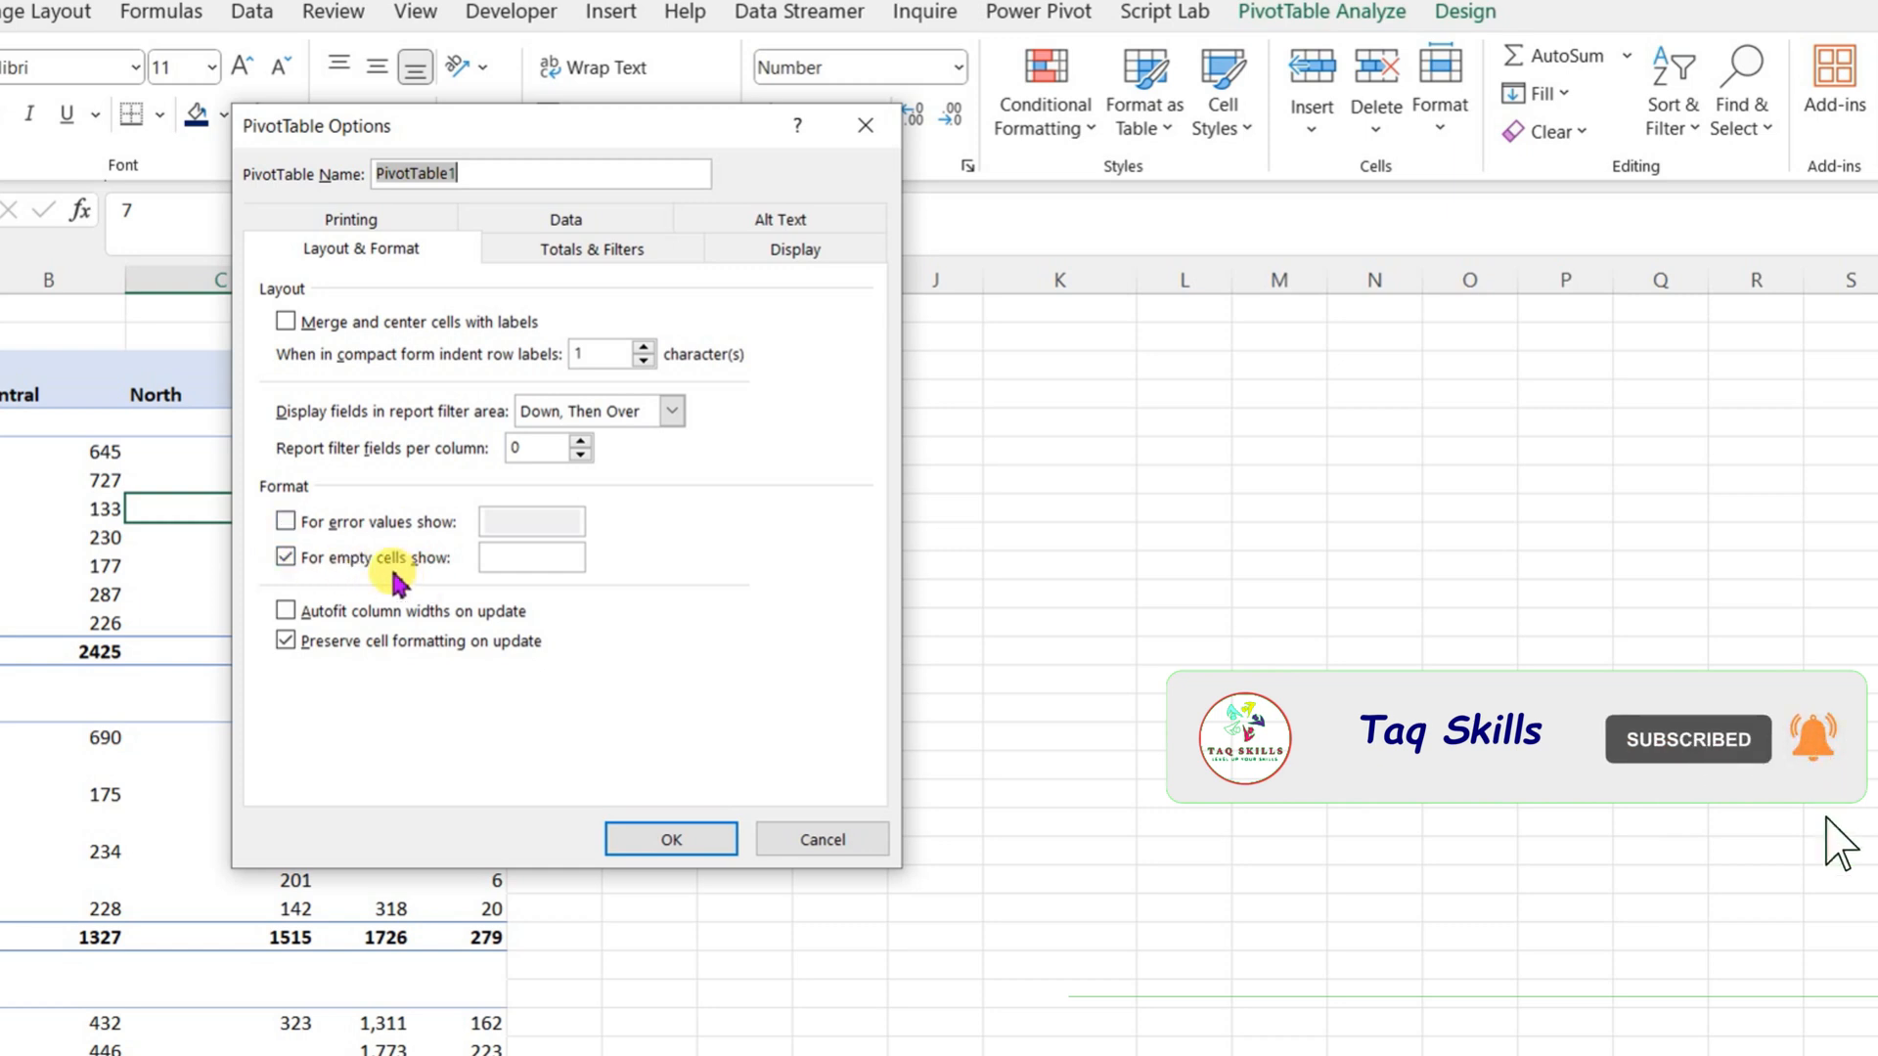
pyautogui.click(514, 568)
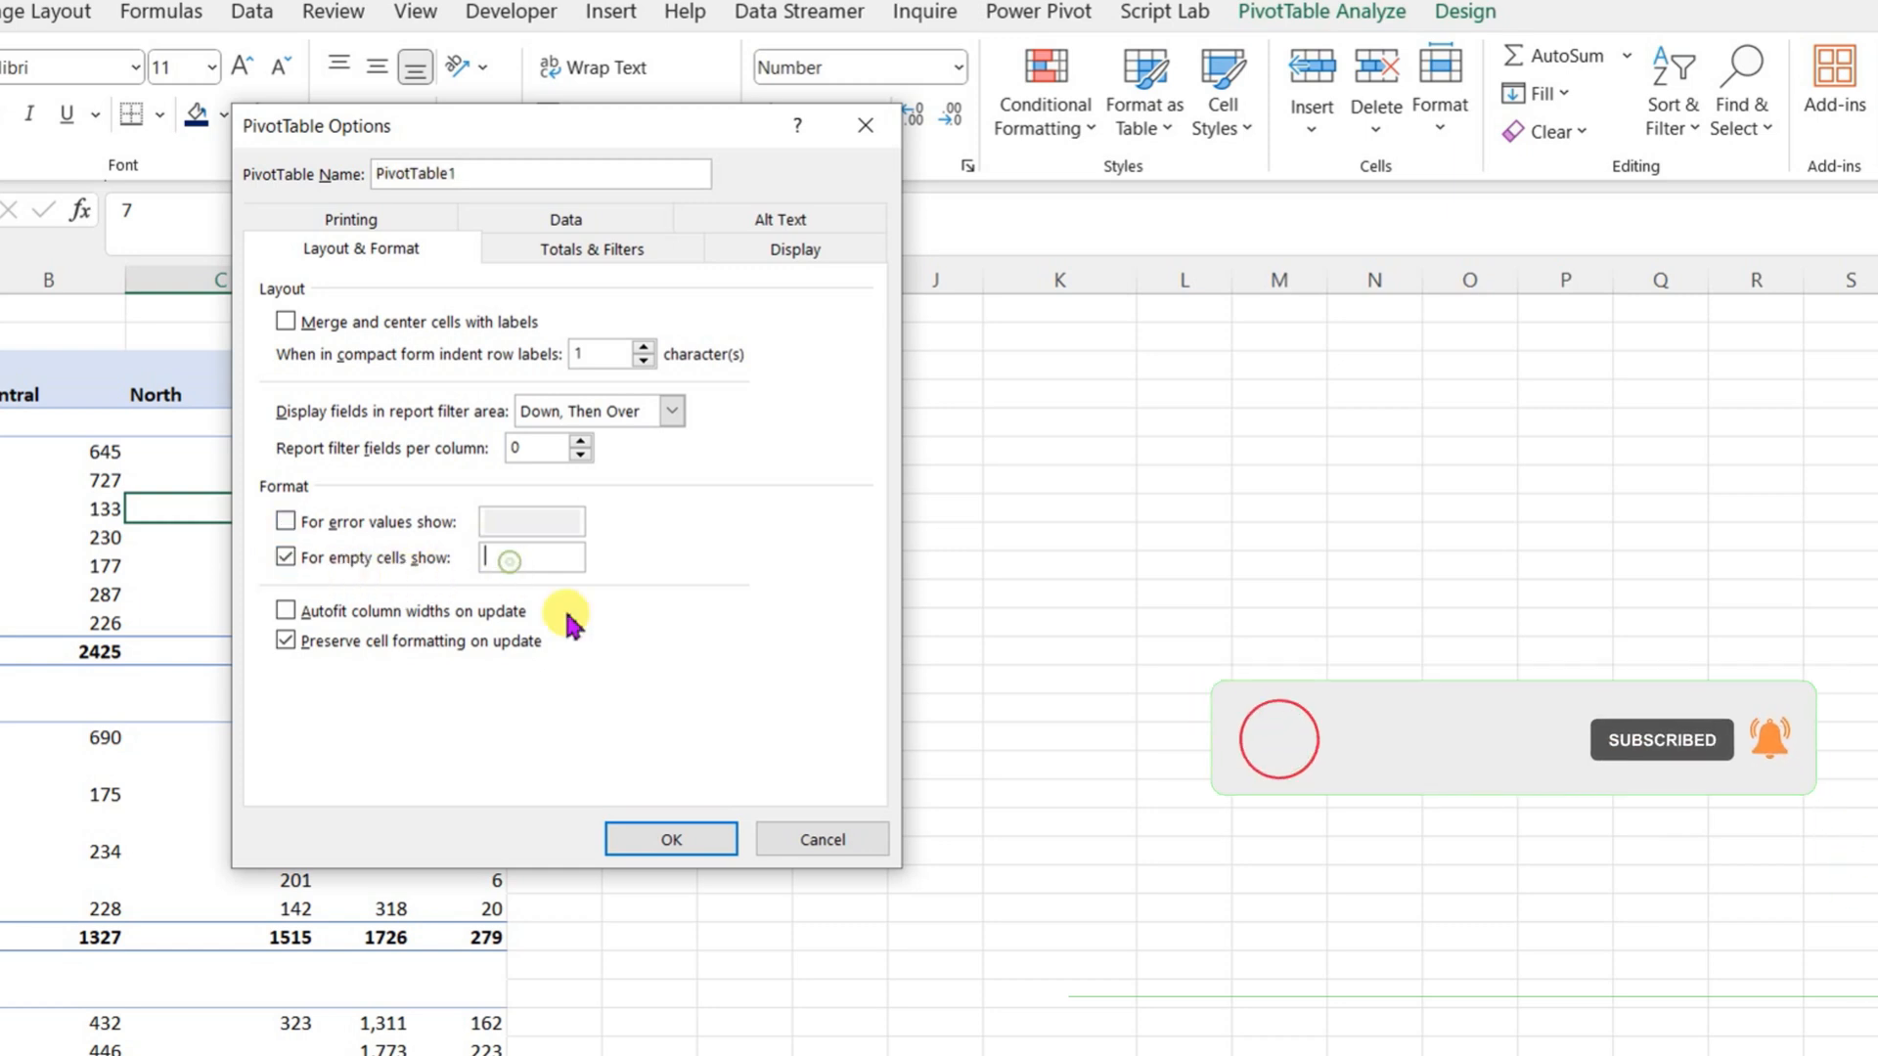
pyautogui.write('0')
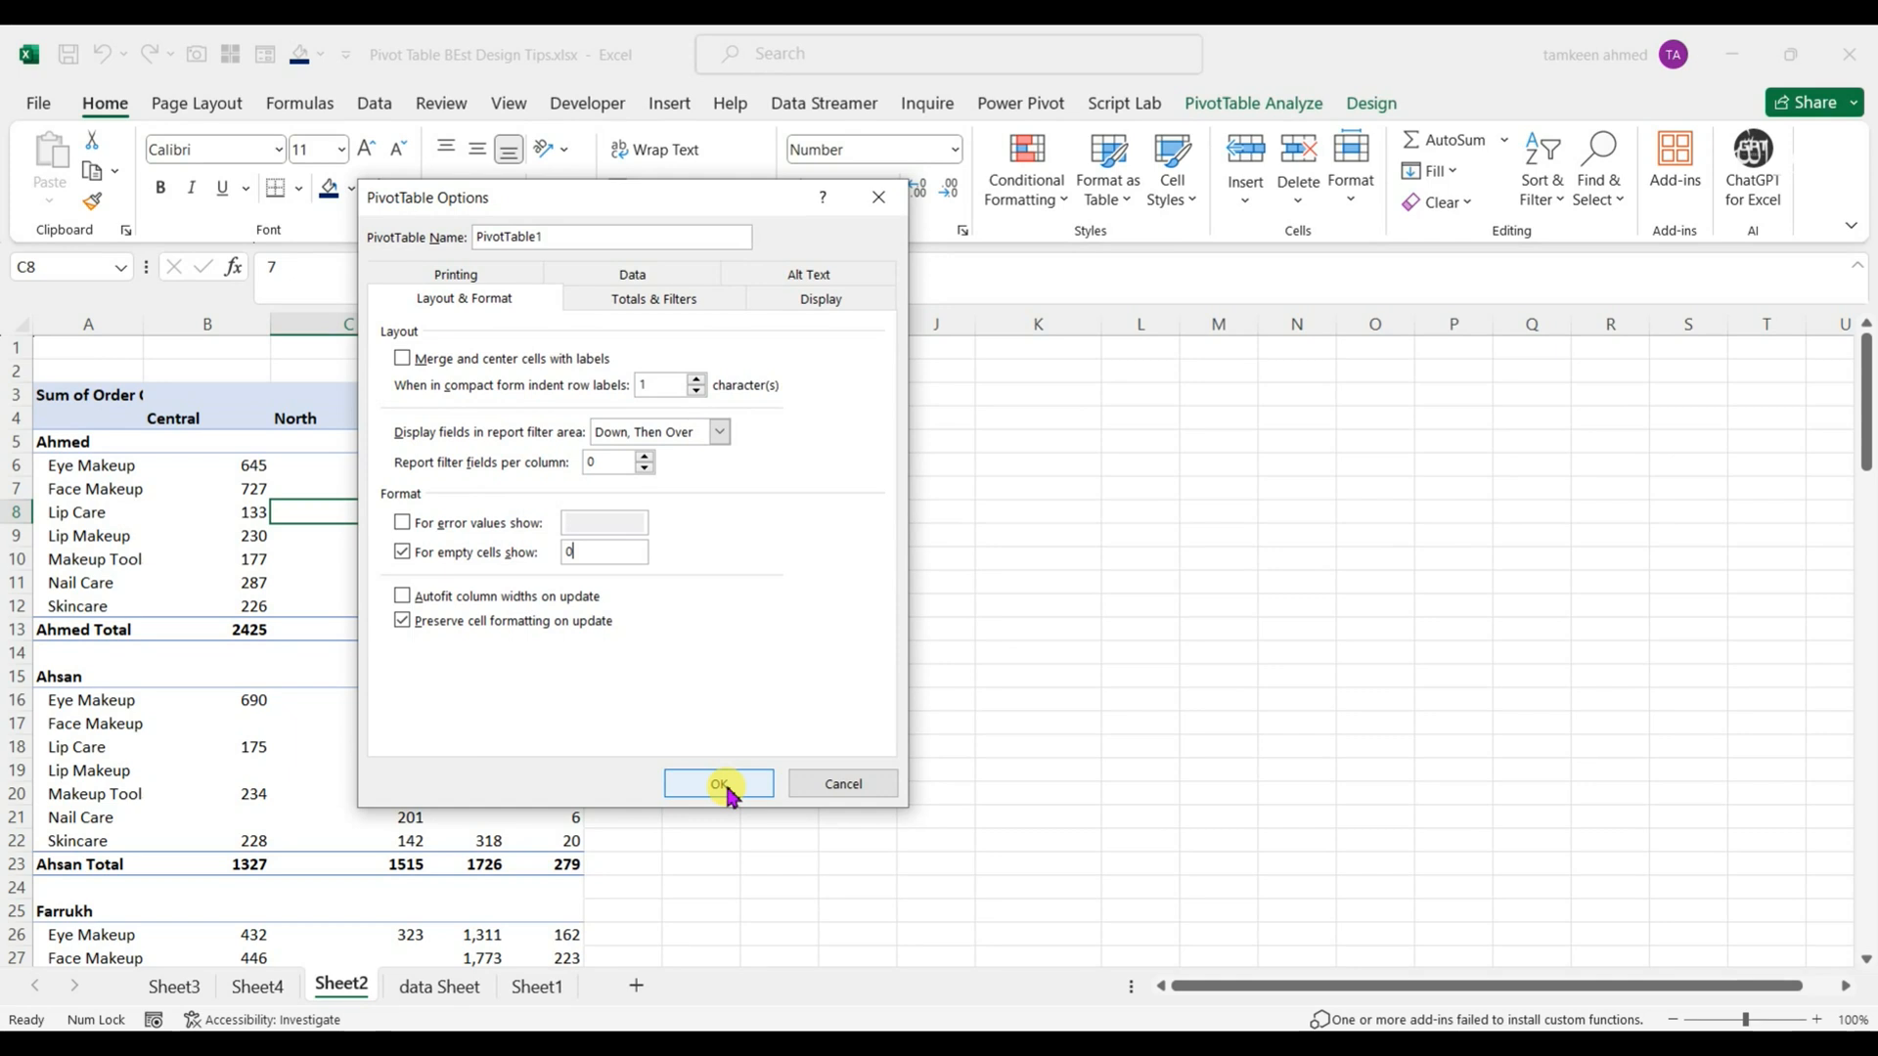
pyautogui.click(723, 786)
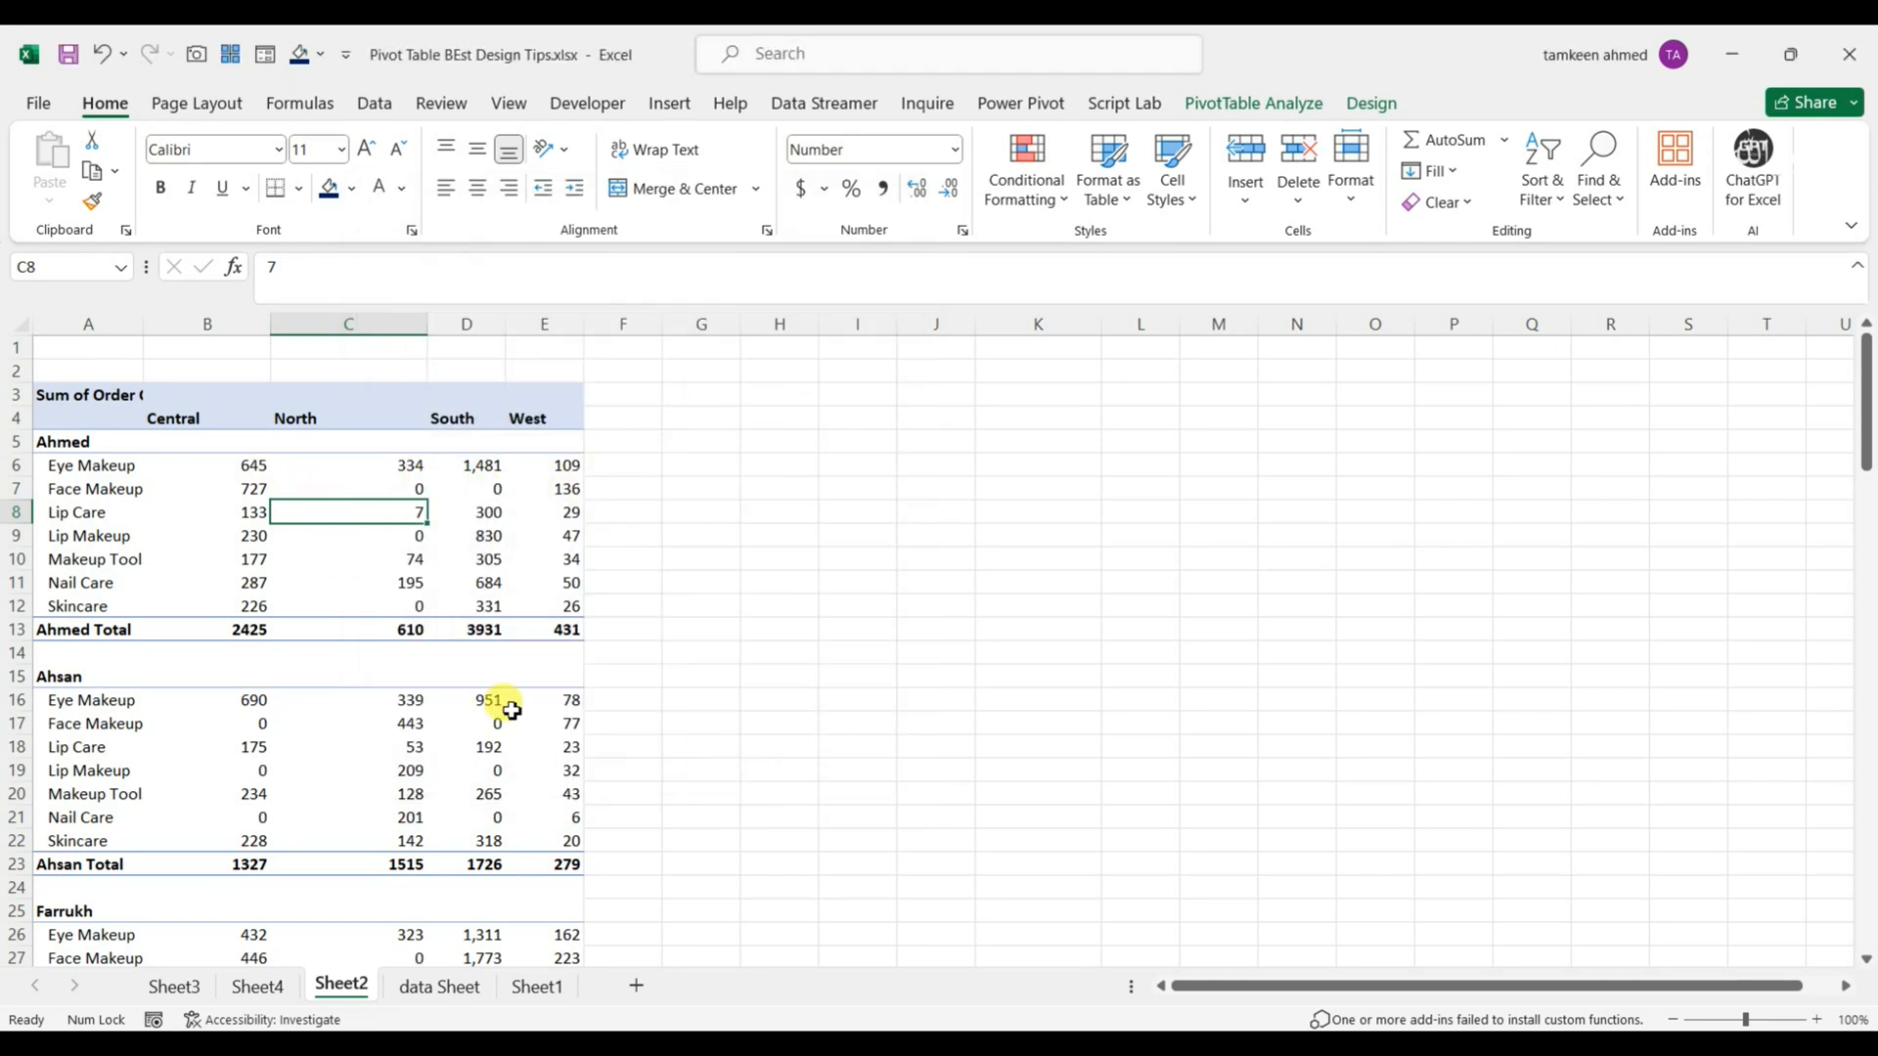
pyautogui.scroll(-5, 371, 788)
pyautogui.scroll(5, 377, 798)
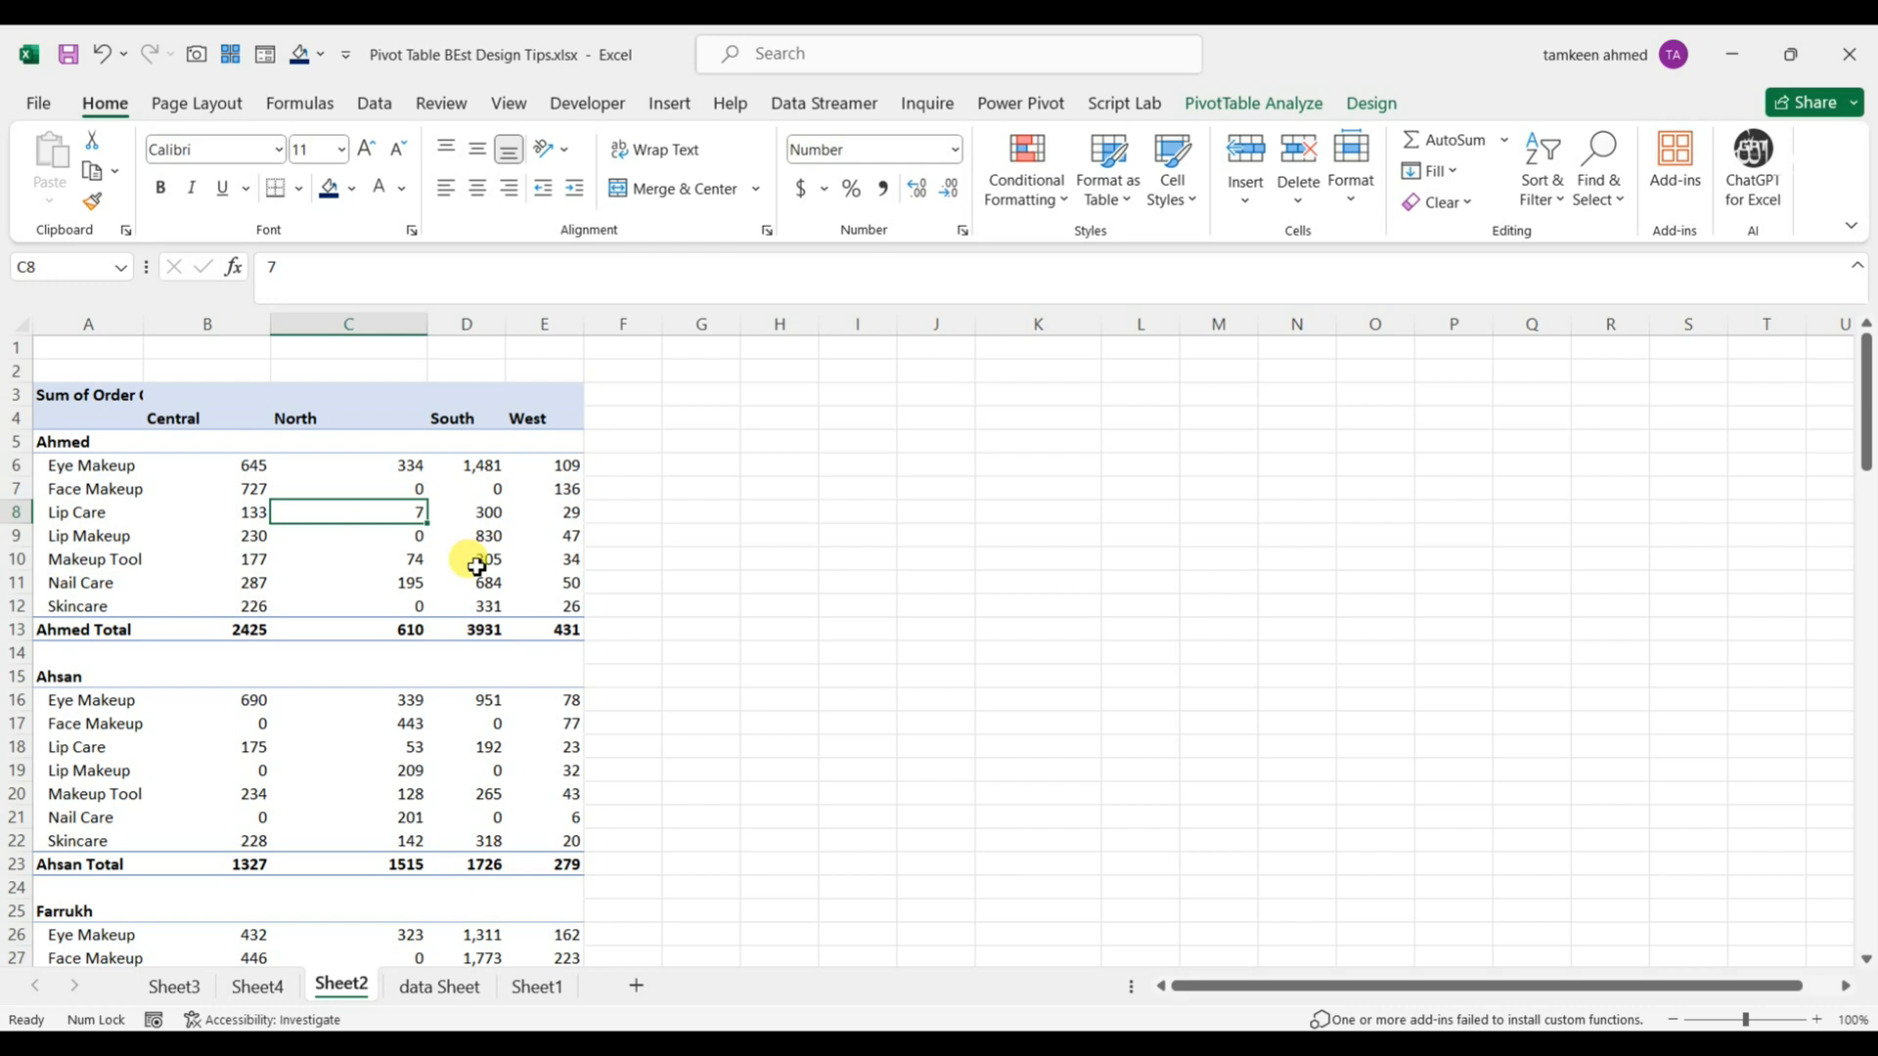
pyautogui.moveTo(474, 566)
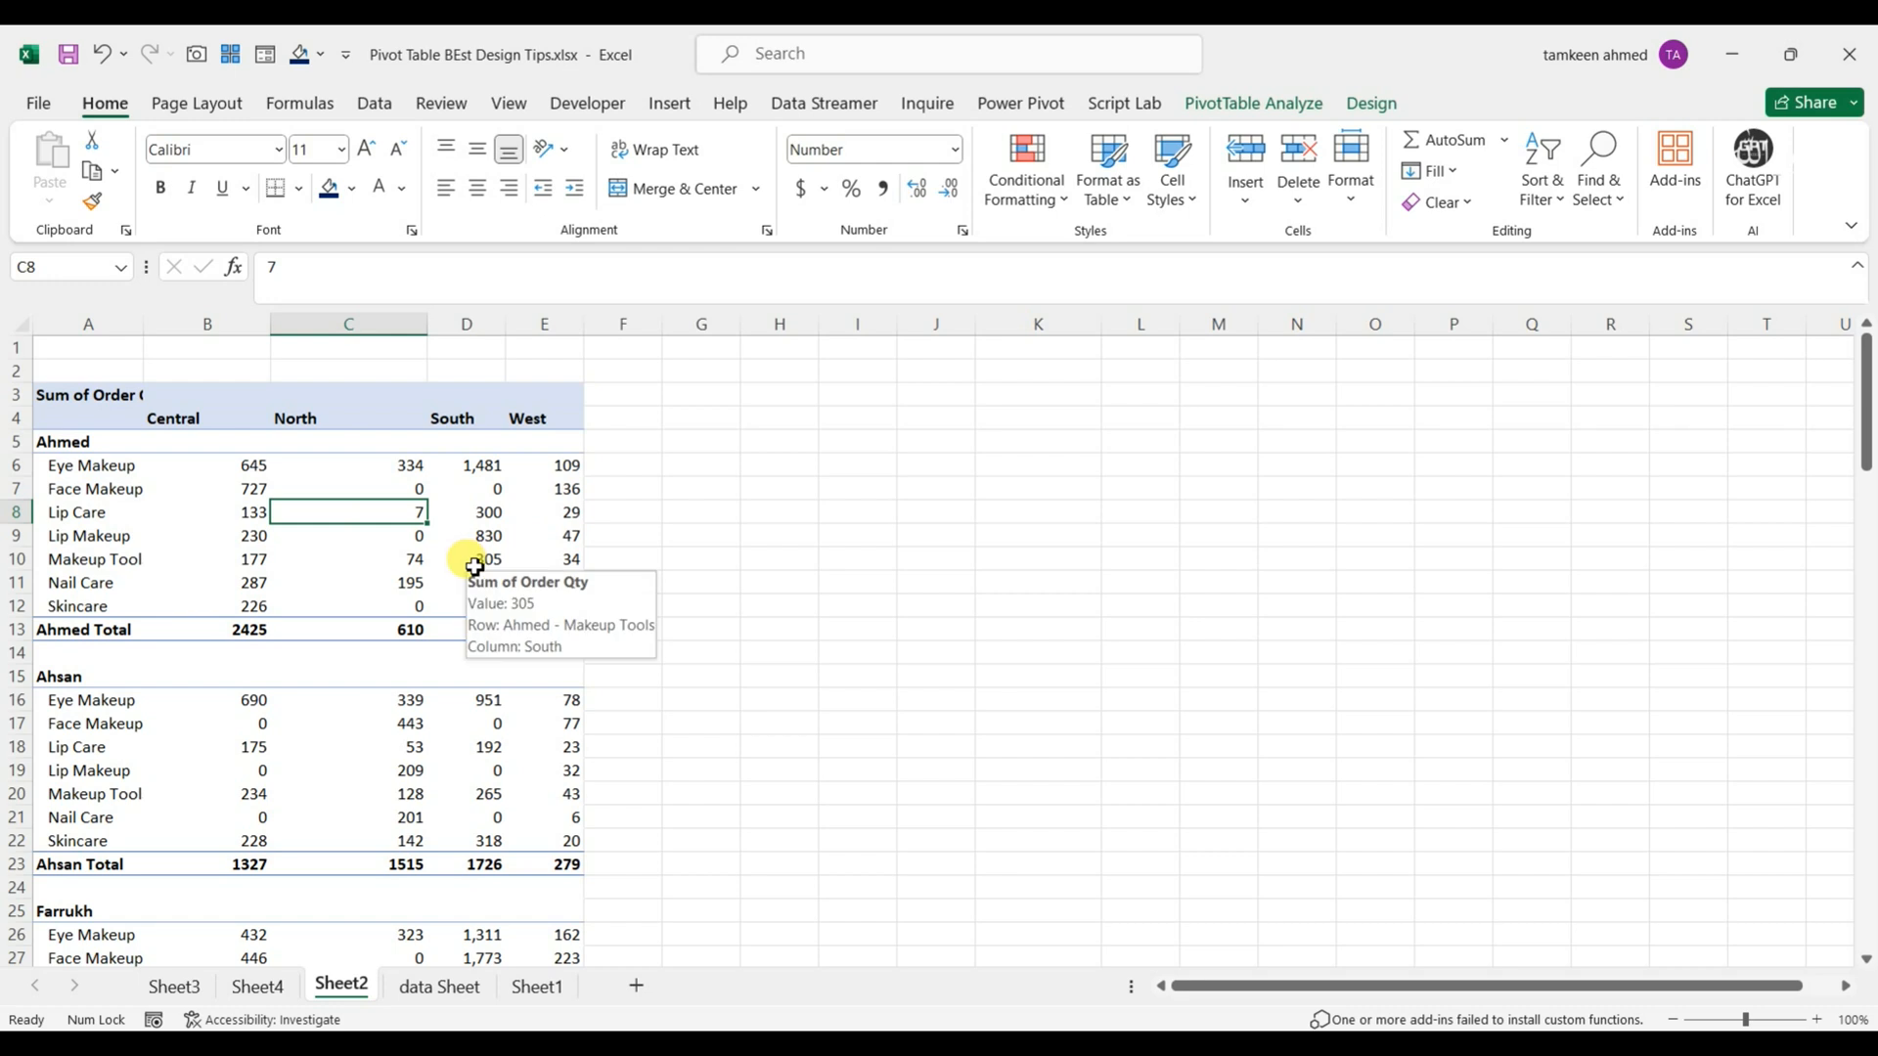
pyautogui.click(386, 554)
pyautogui.click(156, 558)
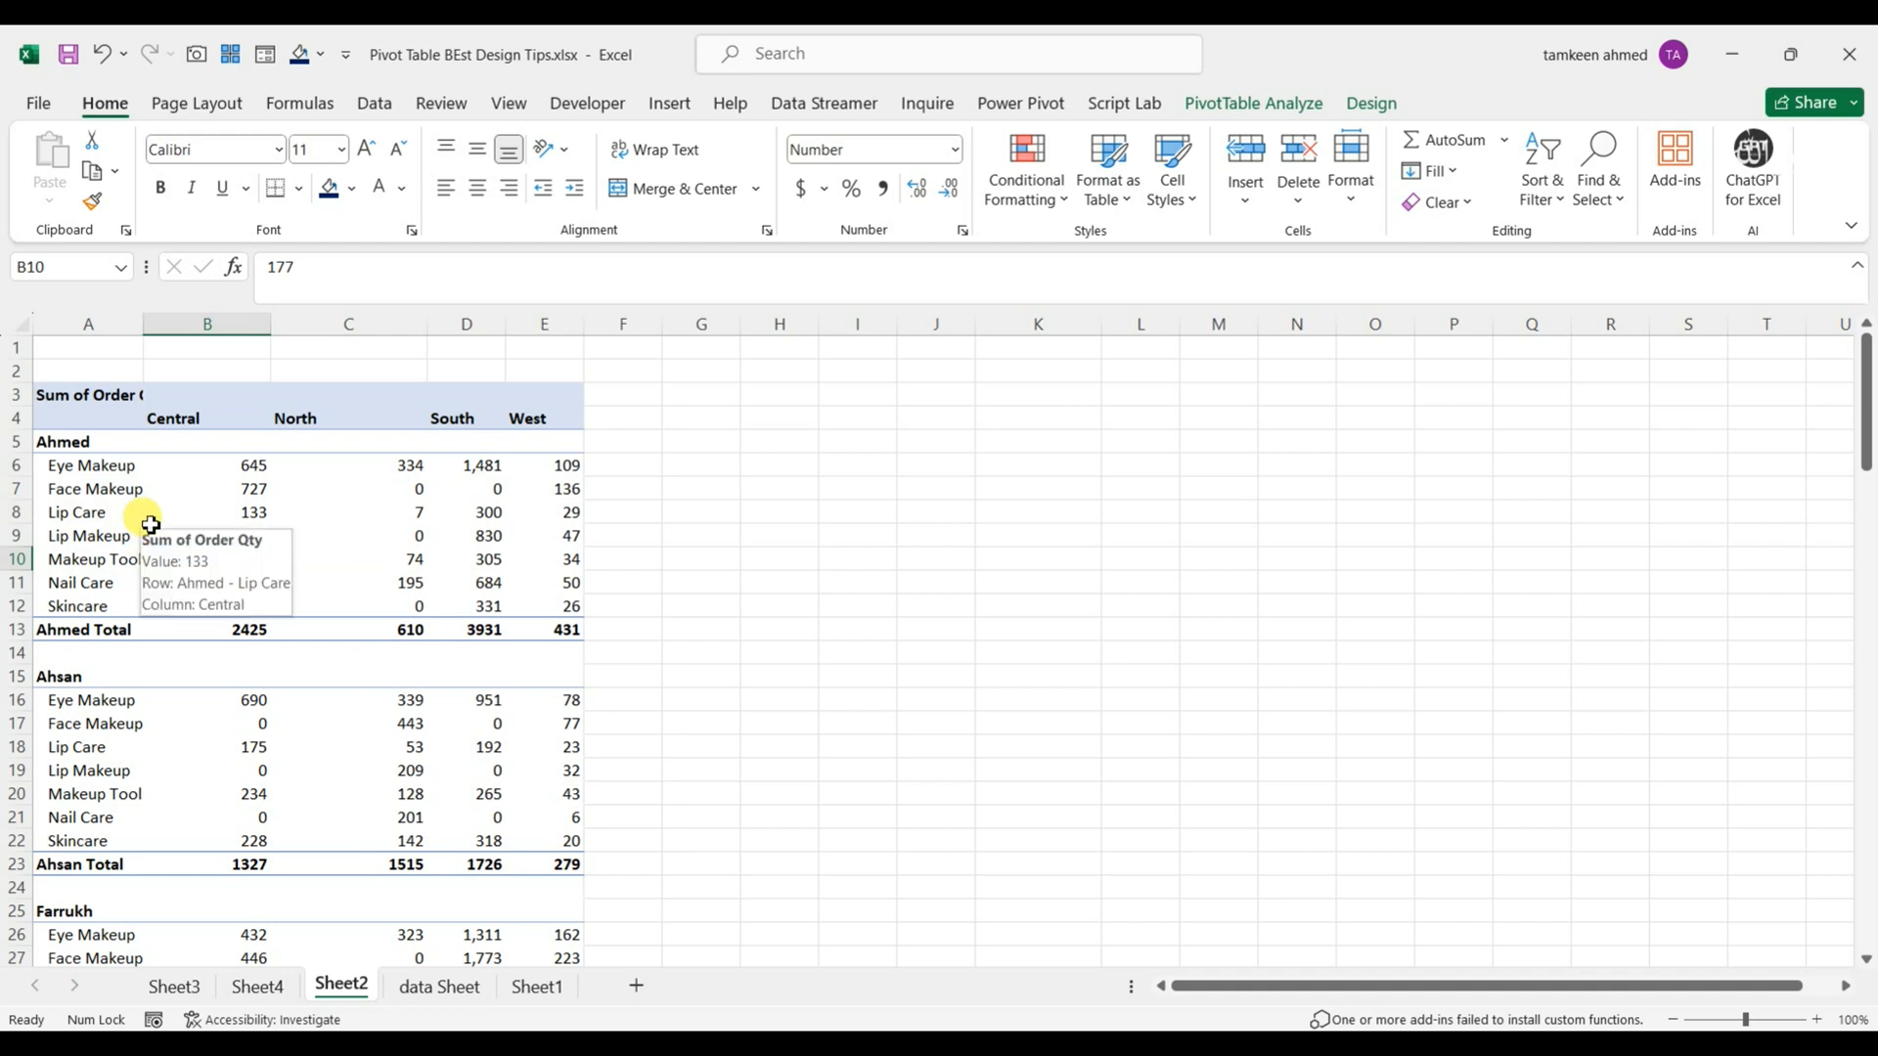
pyautogui.click(56, 467)
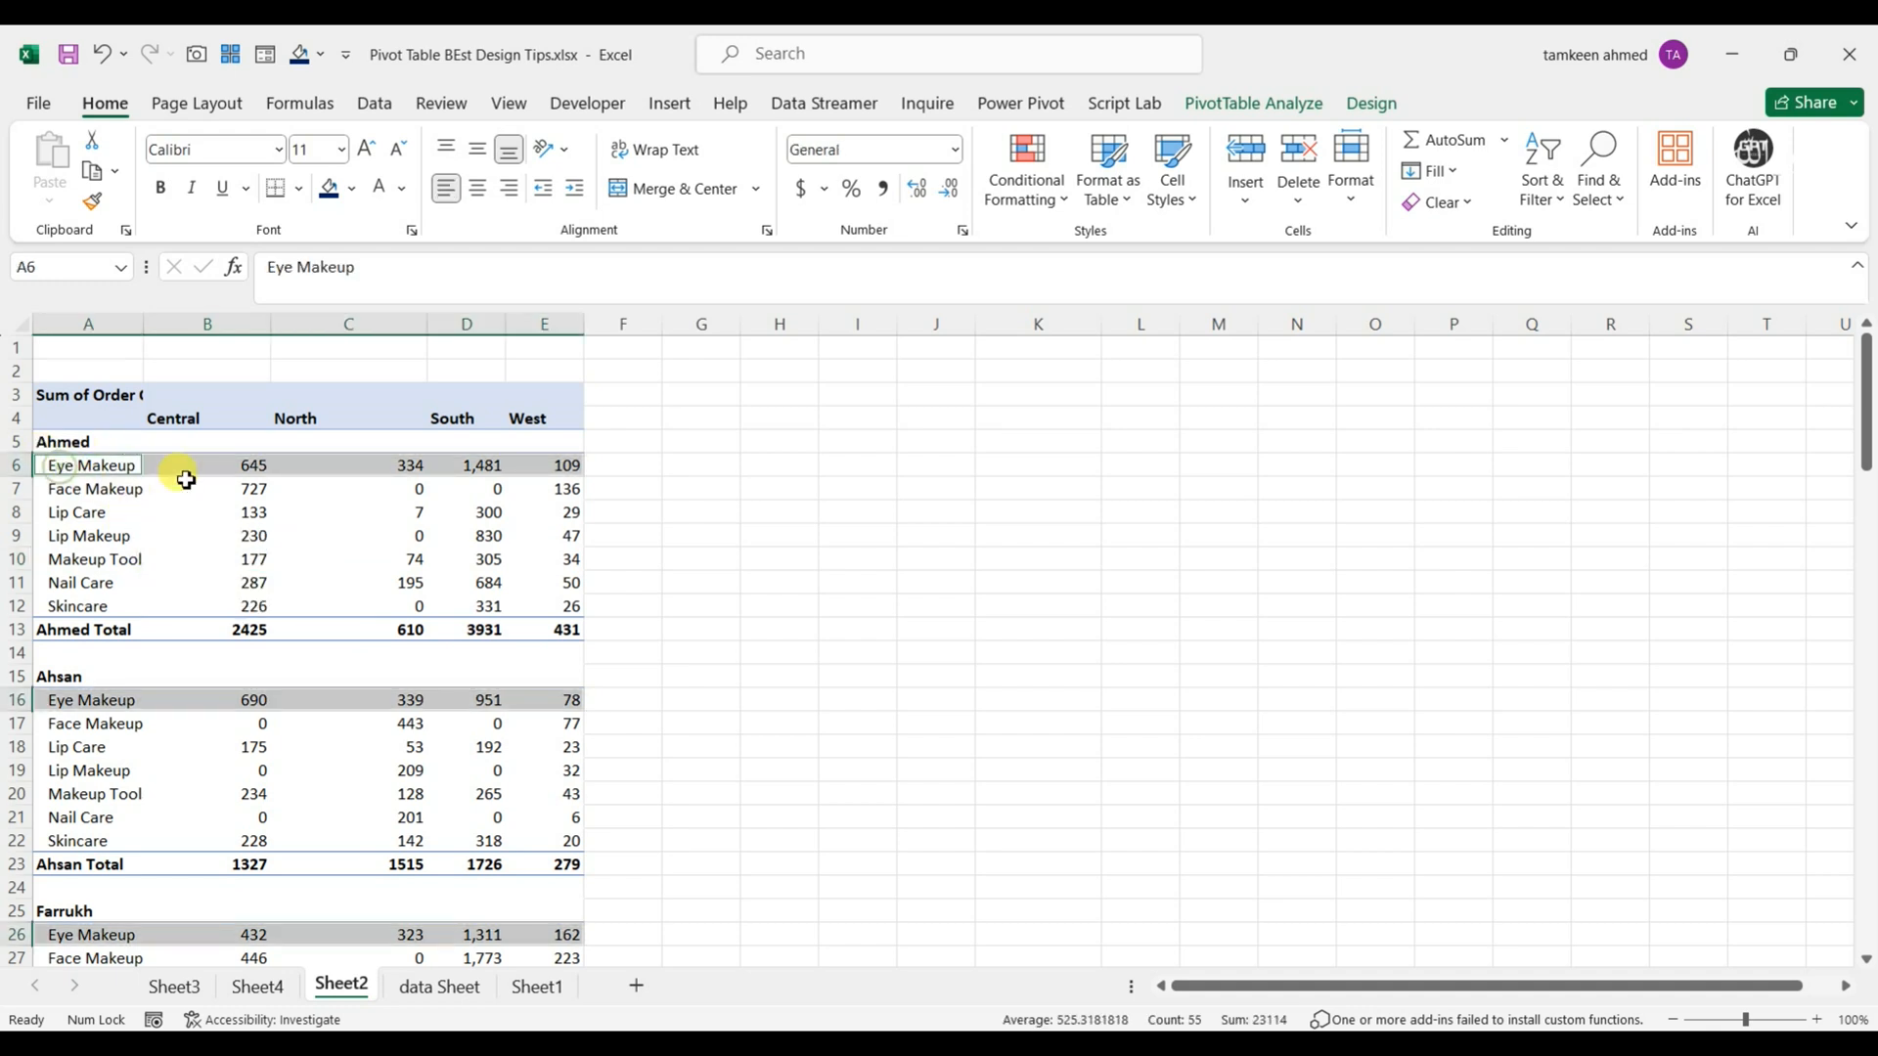
pyautogui.click(262, 565)
pyautogui.click(372, 516)
# Step: Apply the Light Blue, Pivot Style Dark 2 style to the PivotTable
pyautogui.click(455, 535)
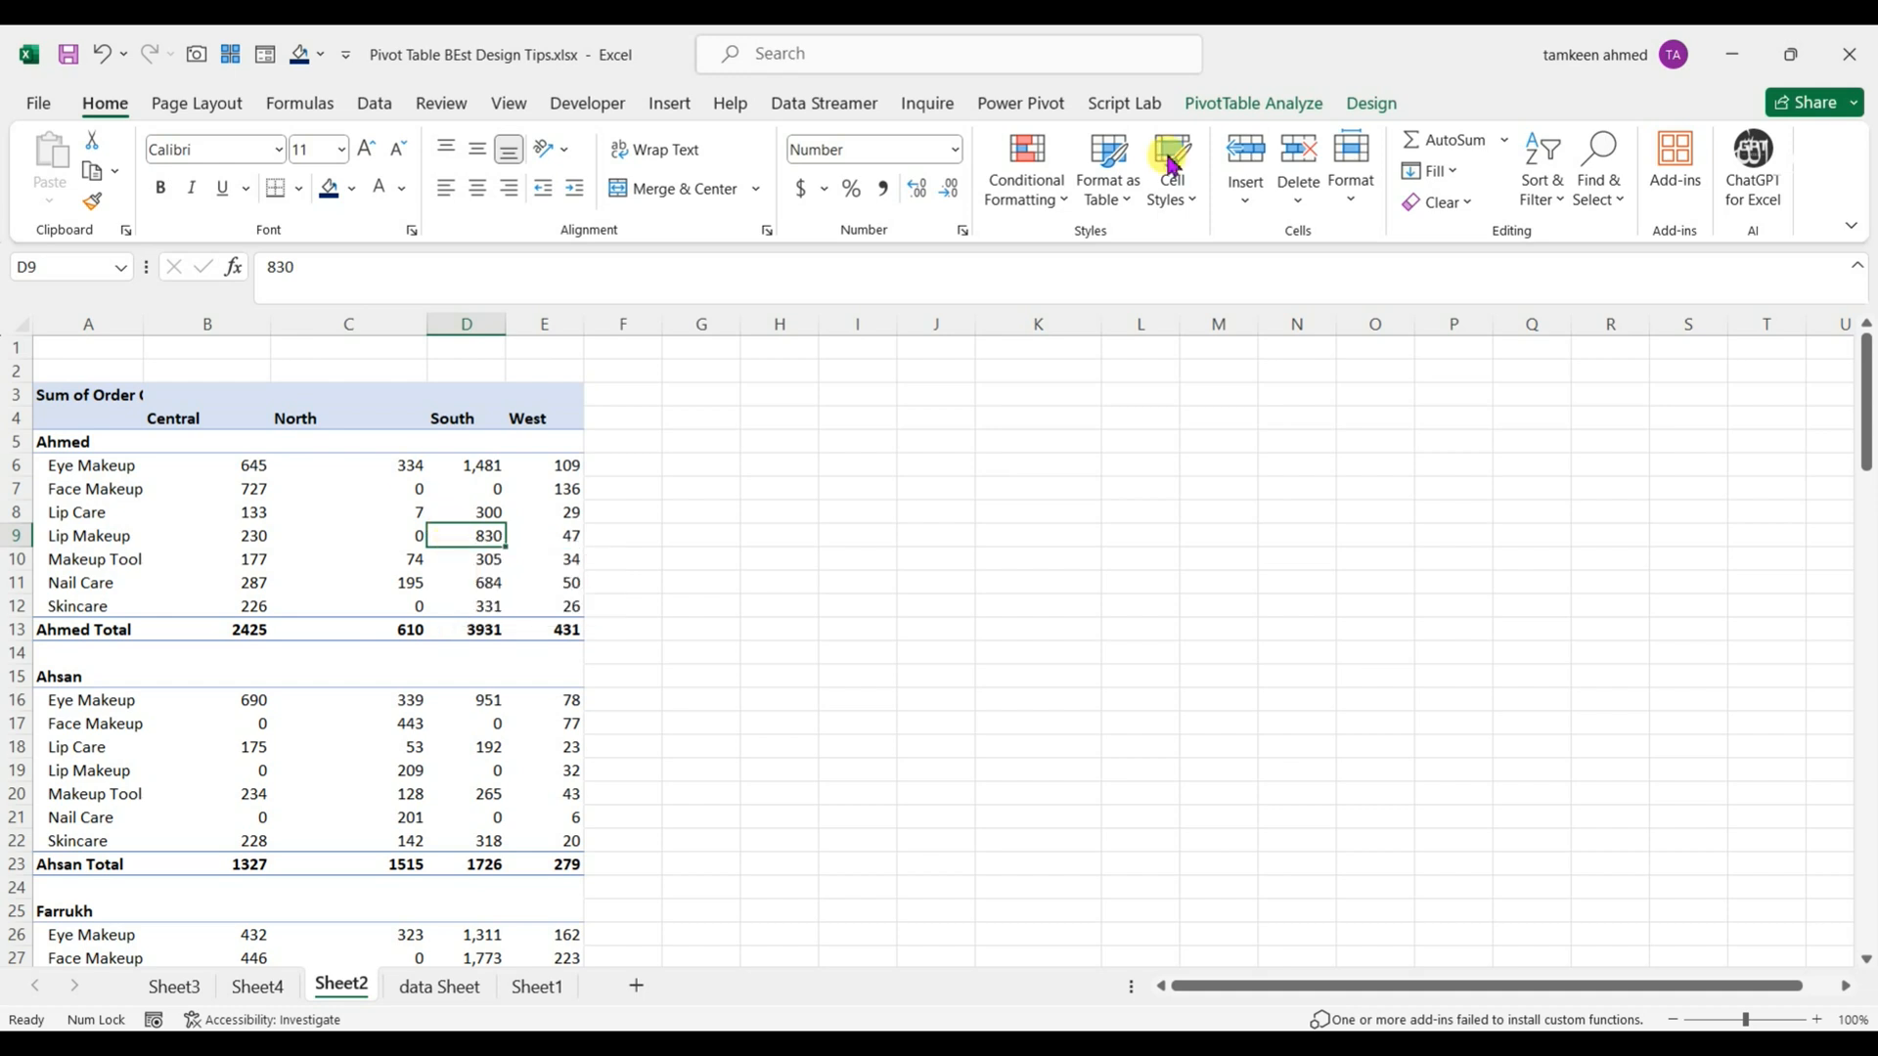
pyautogui.click(1374, 103)
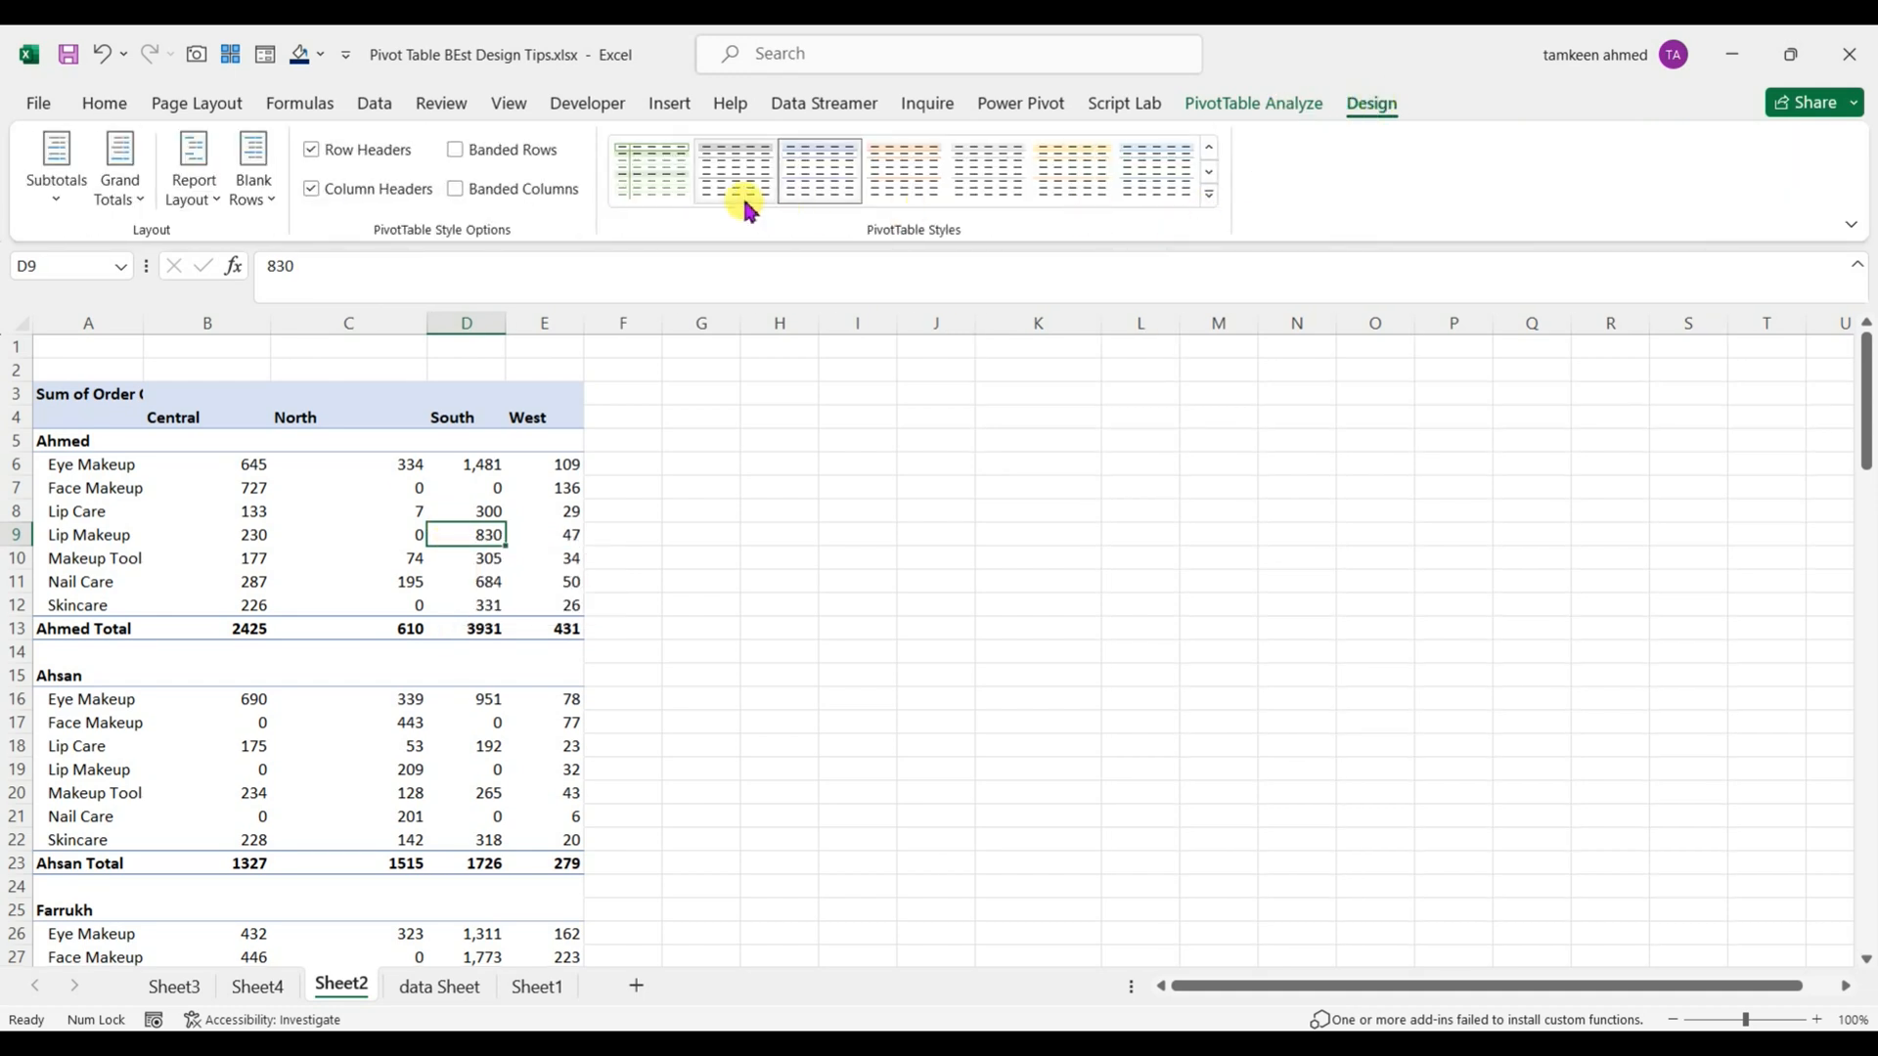
pyautogui.click(1210, 197)
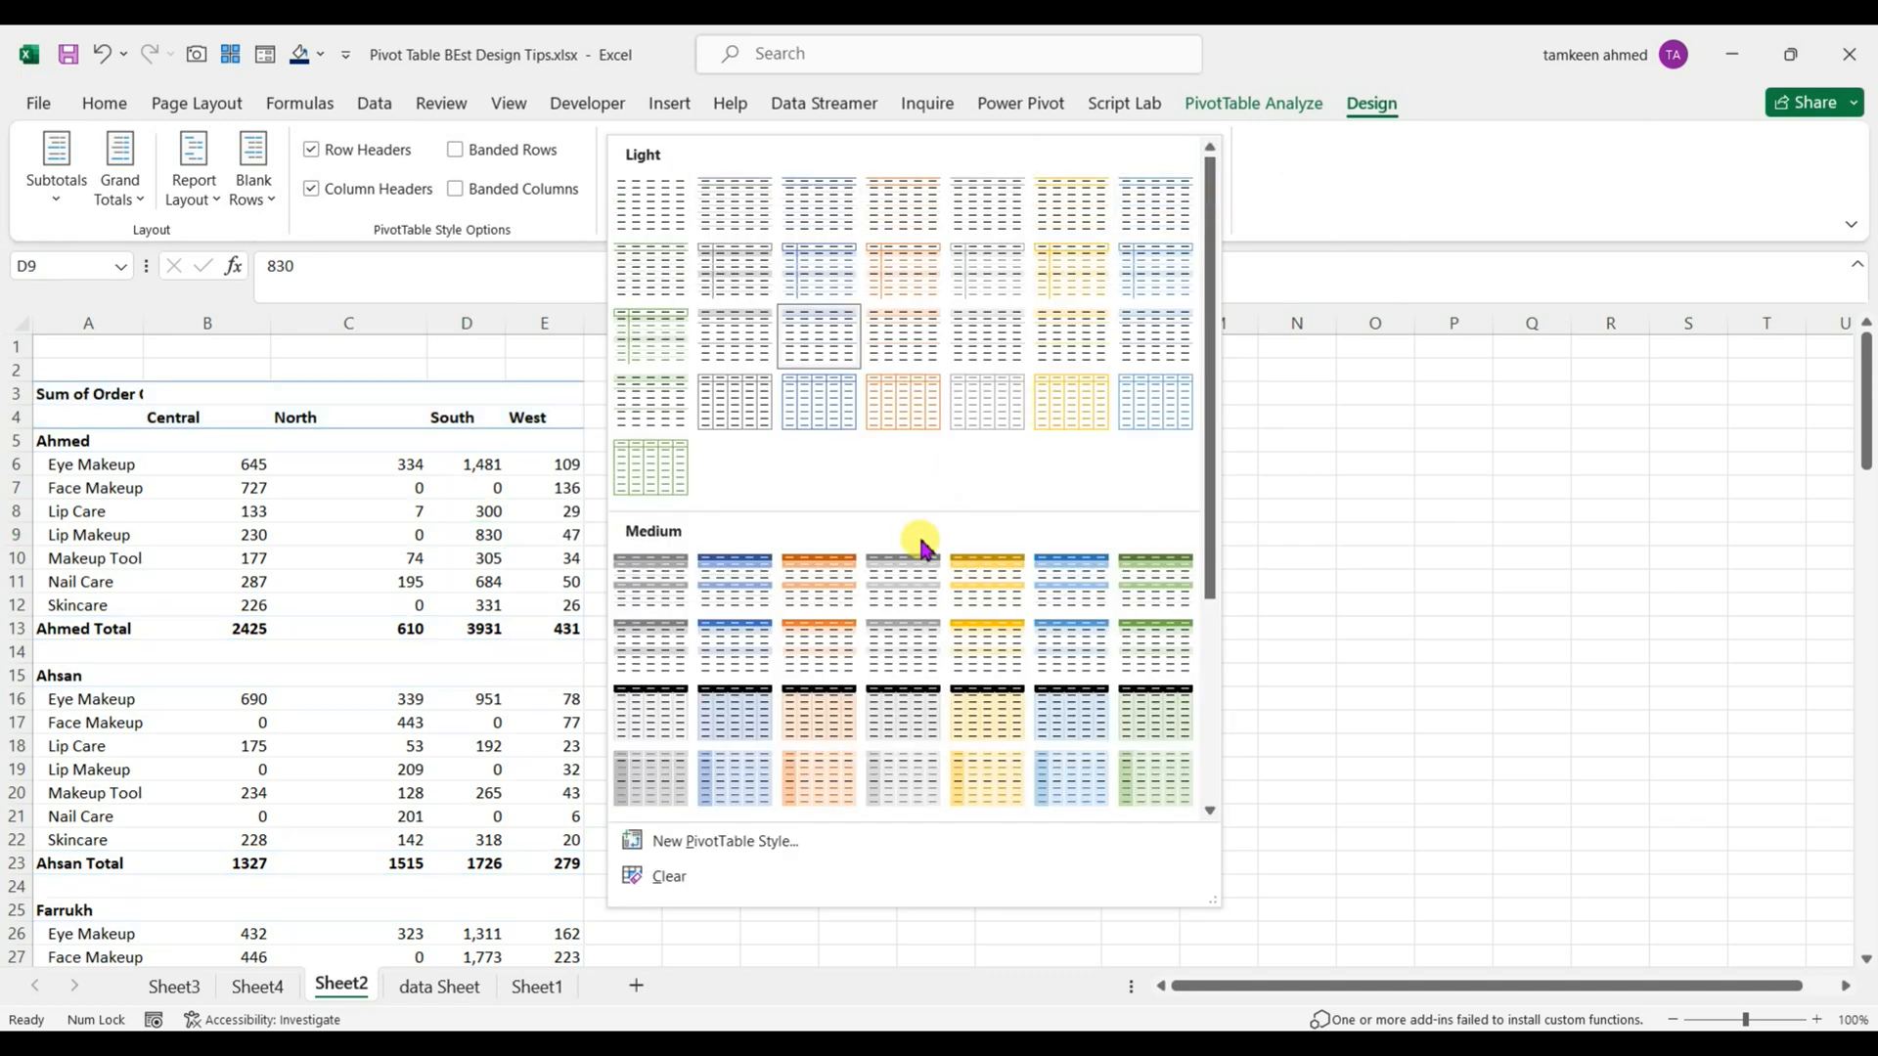
pyautogui.scroll(-3, 918, 543)
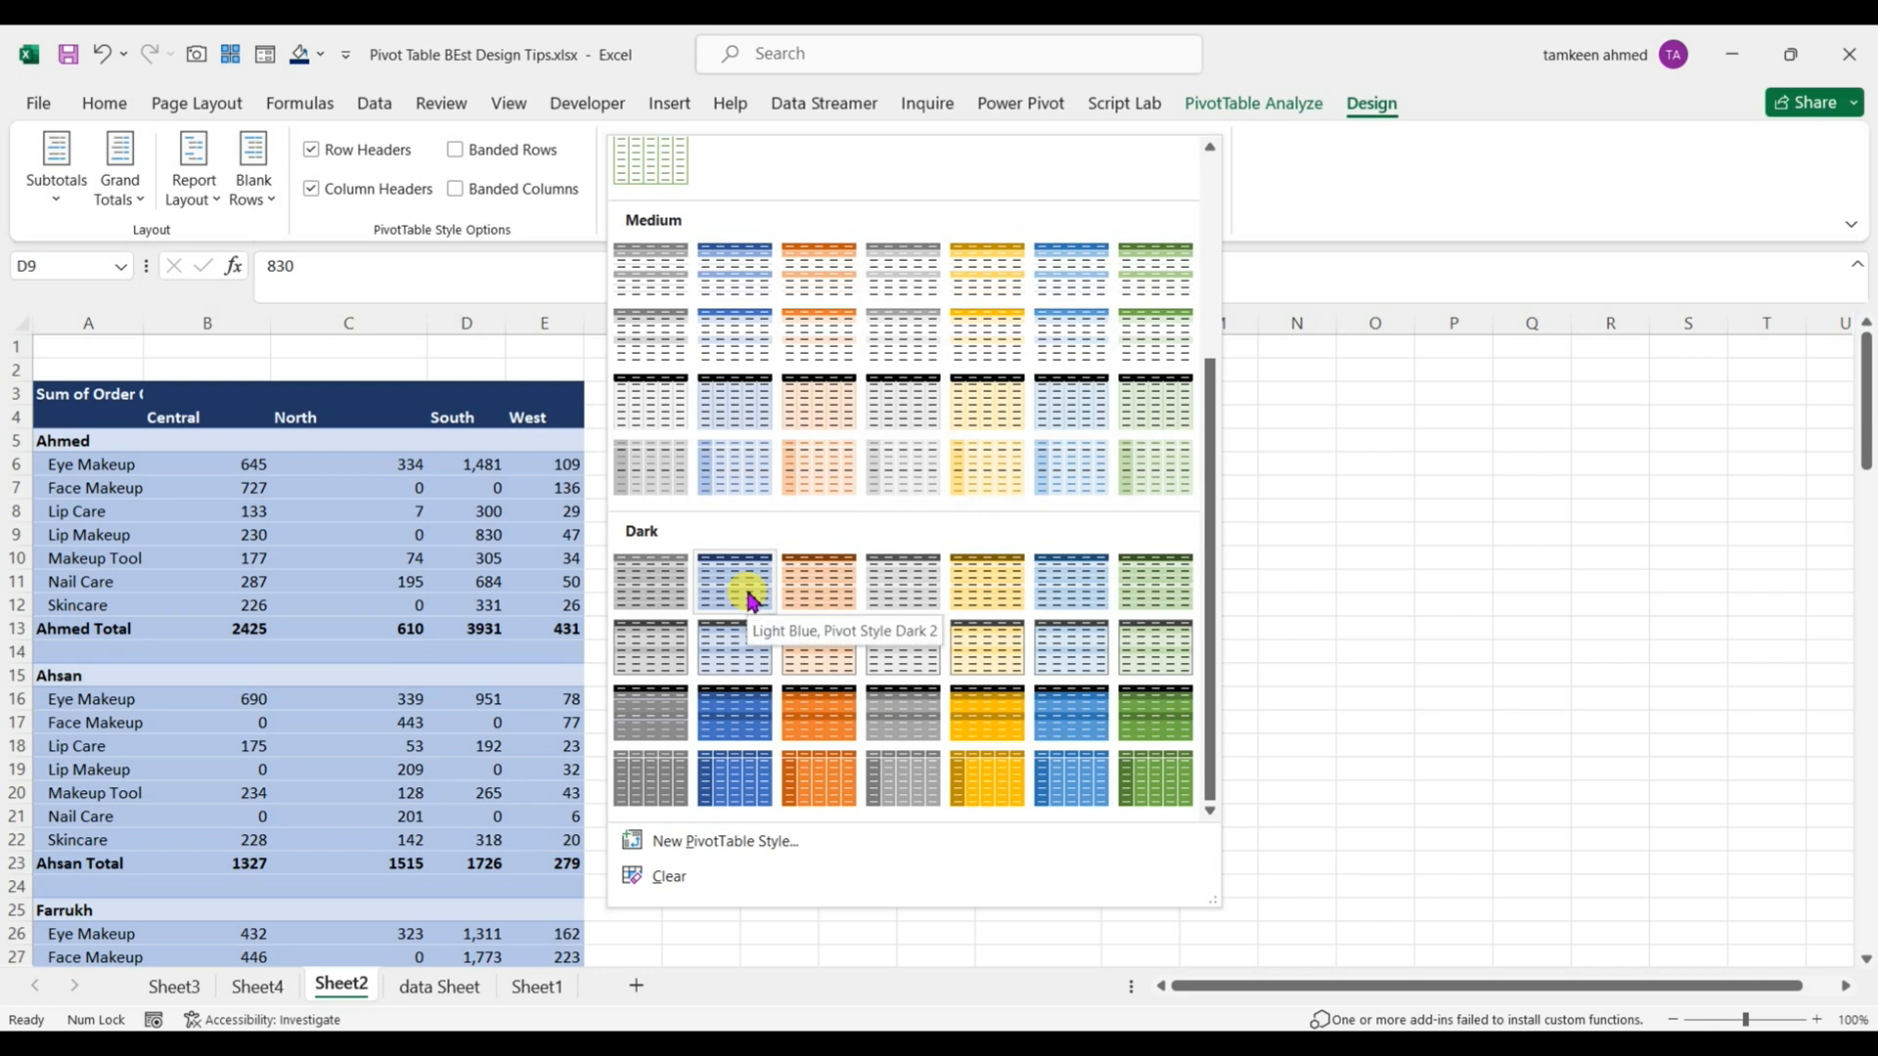
pyautogui.click(749, 595)
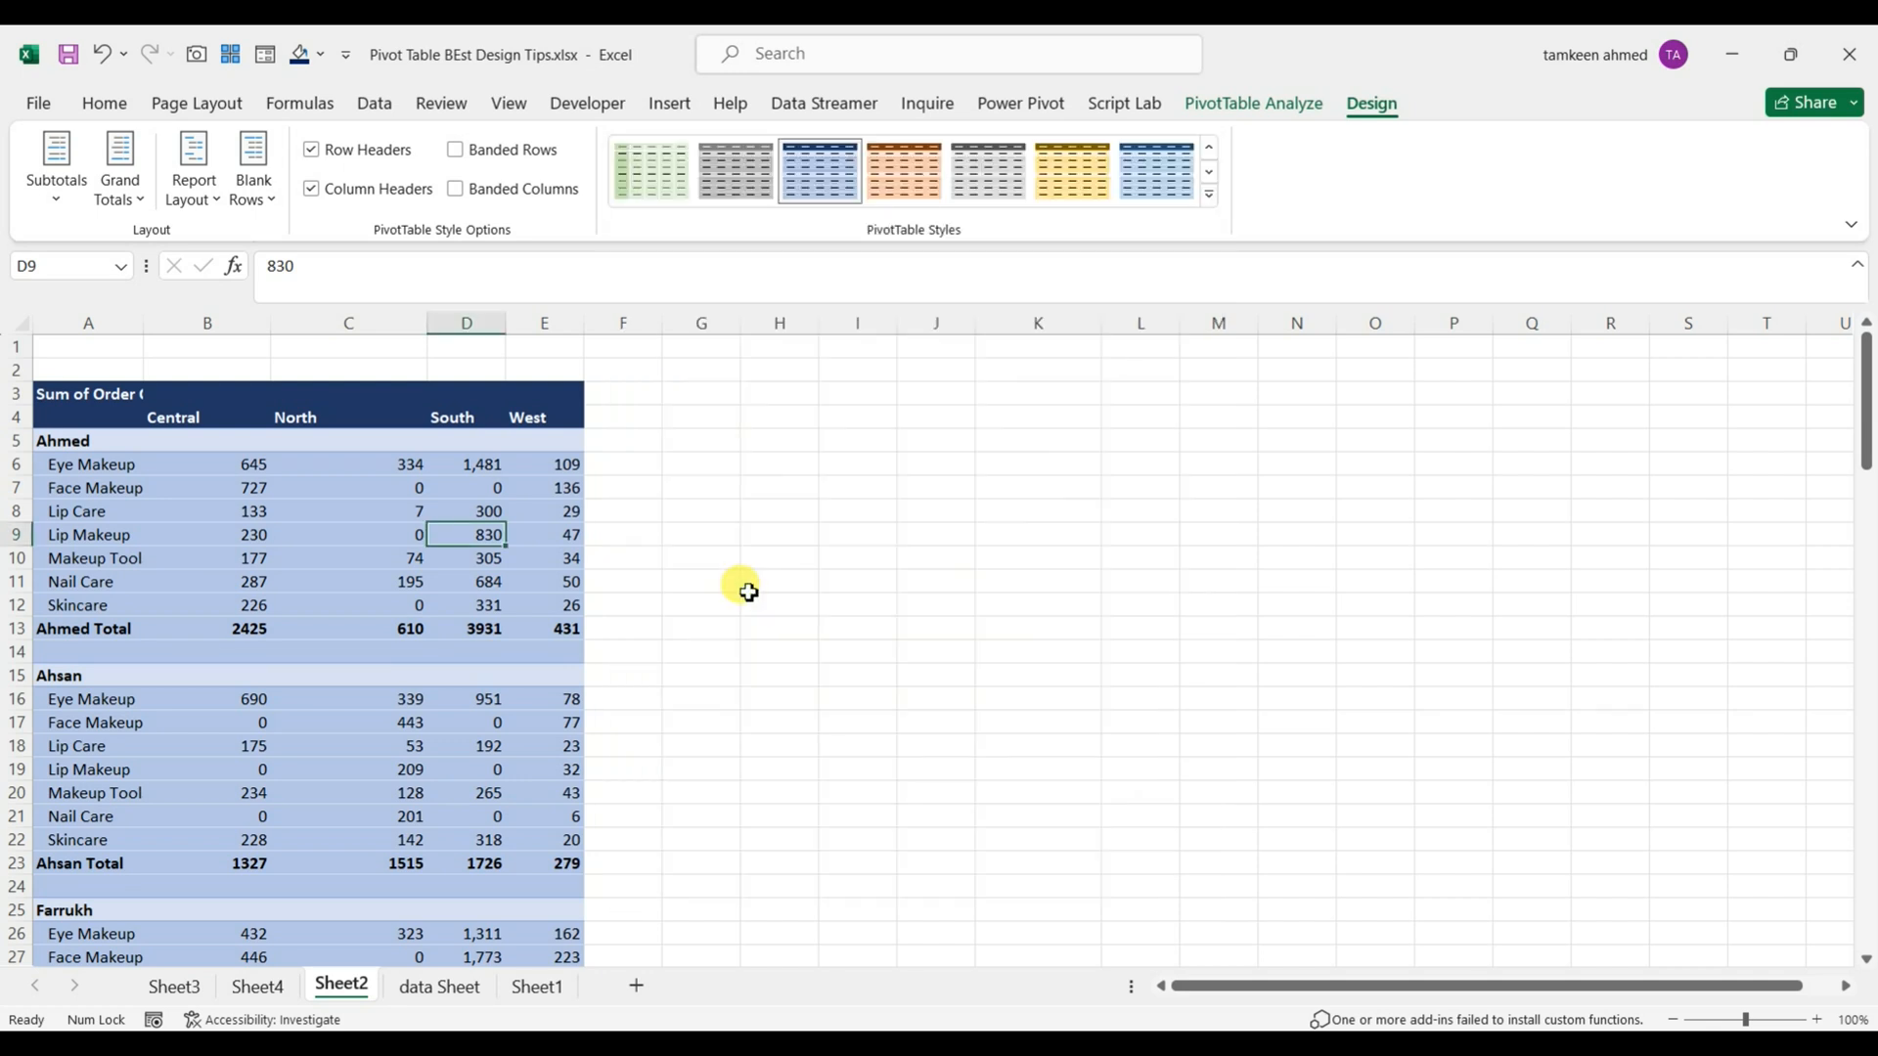
pyautogui.scroll(-14, 307, 702)
pyautogui.scroll(14, 307, 702)
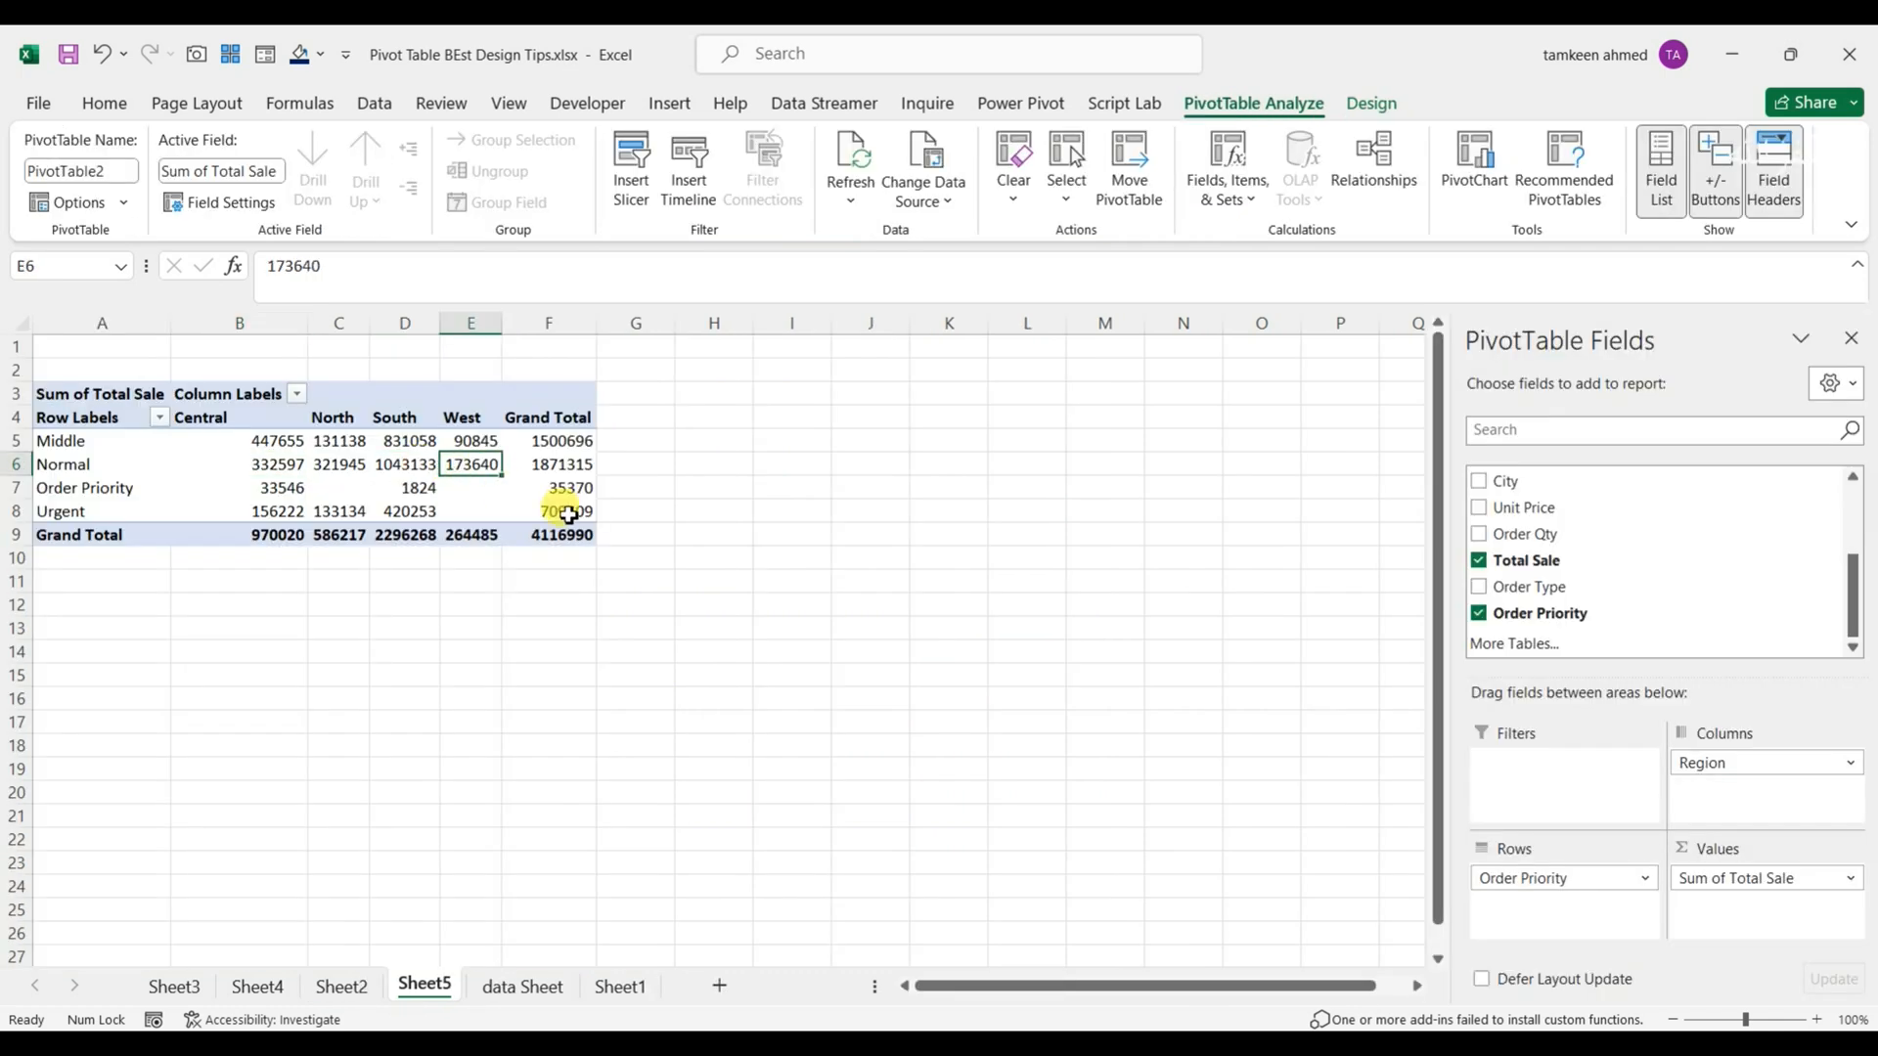
# Step: Format the Sheet5 PivotTable's values and grand totals in comma style with no decimal places
pyautogui.moveTo(223, 446); pyautogui.dragTo(512, 512)
pyautogui.click(263, 660)
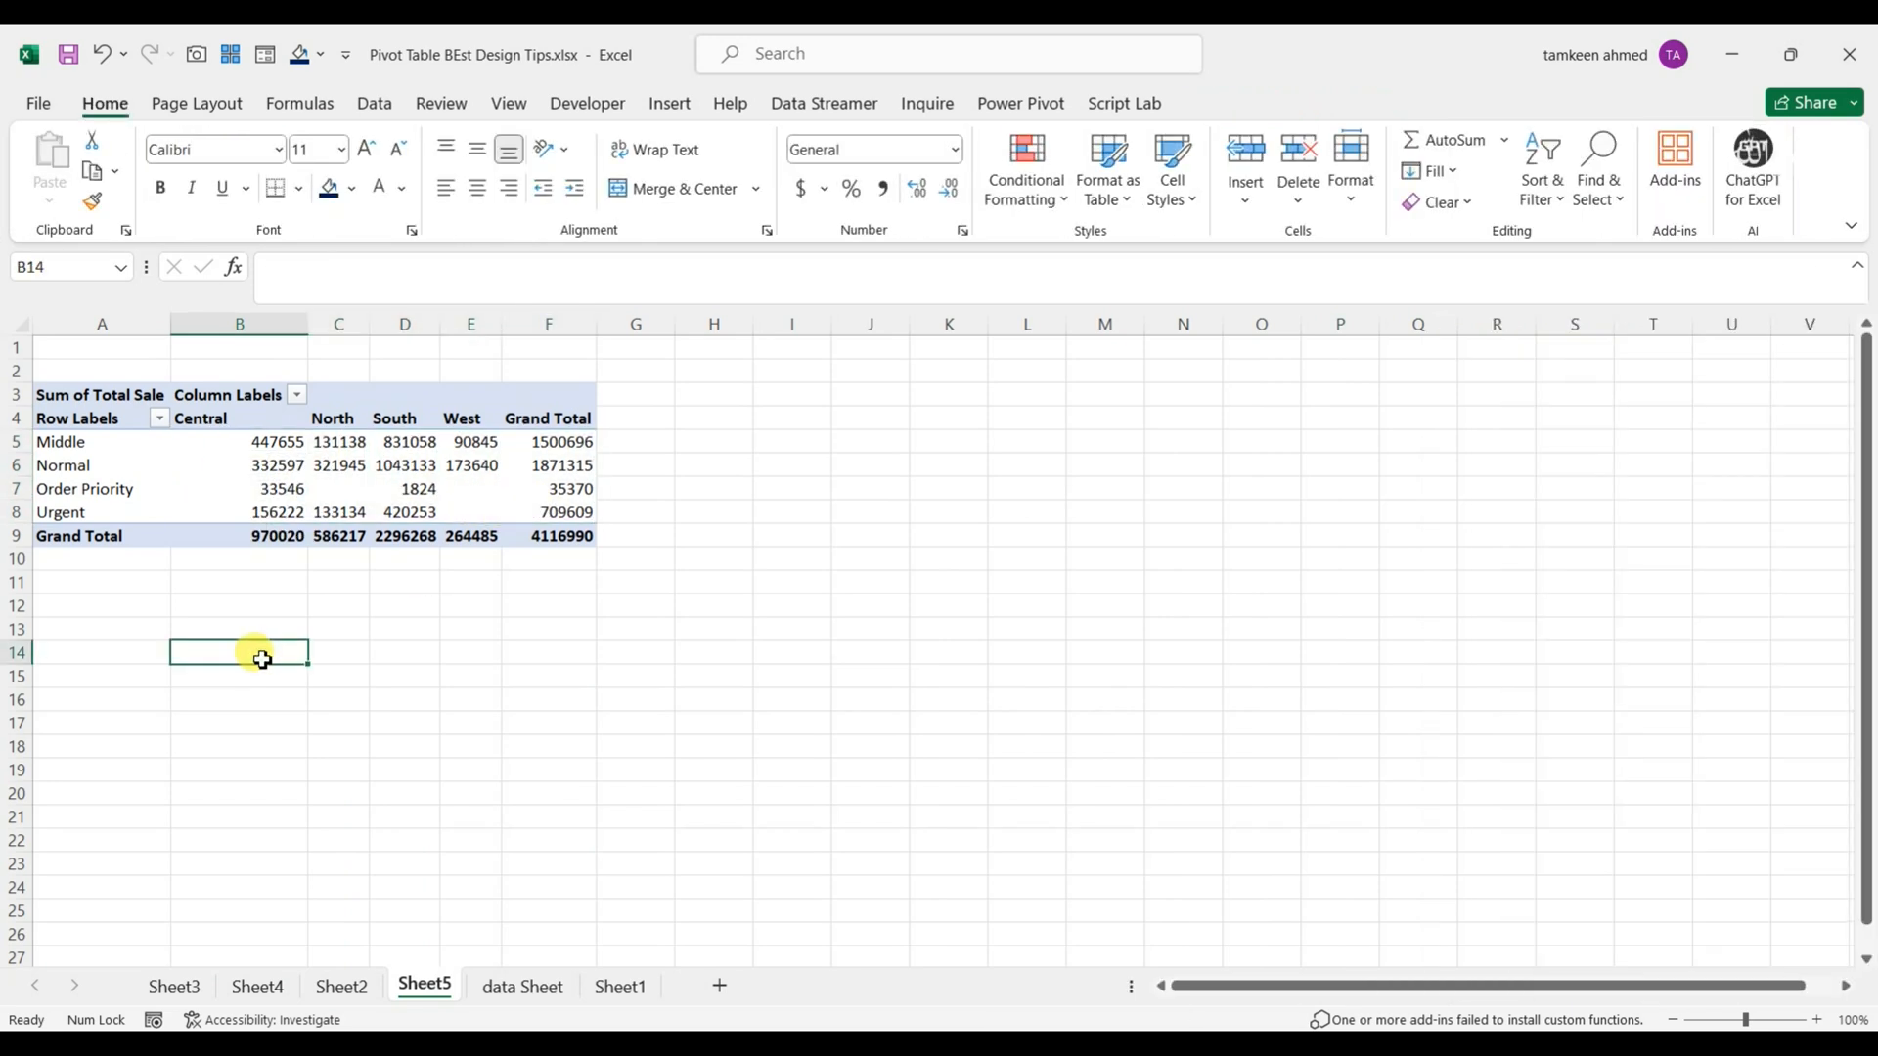
pyautogui.moveTo(227, 443); pyautogui.dragTo(574, 533)
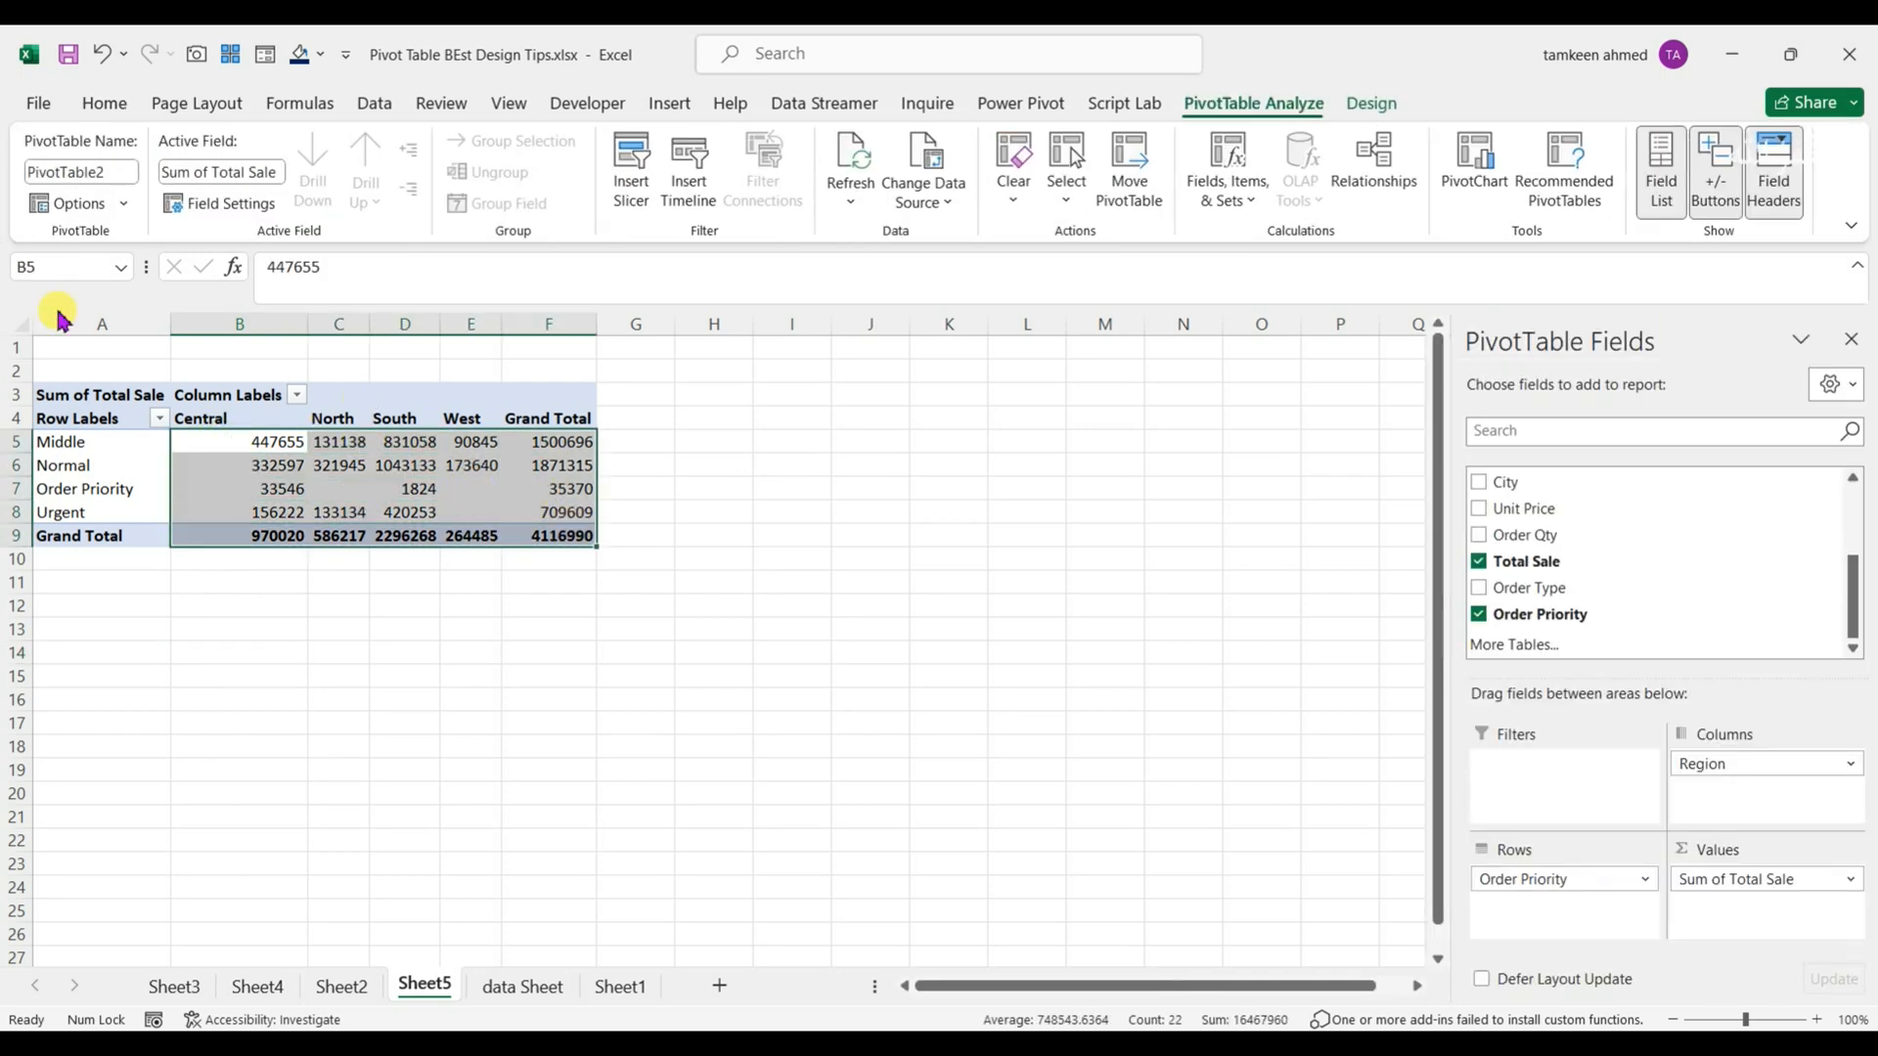
pyautogui.click(98, 103)
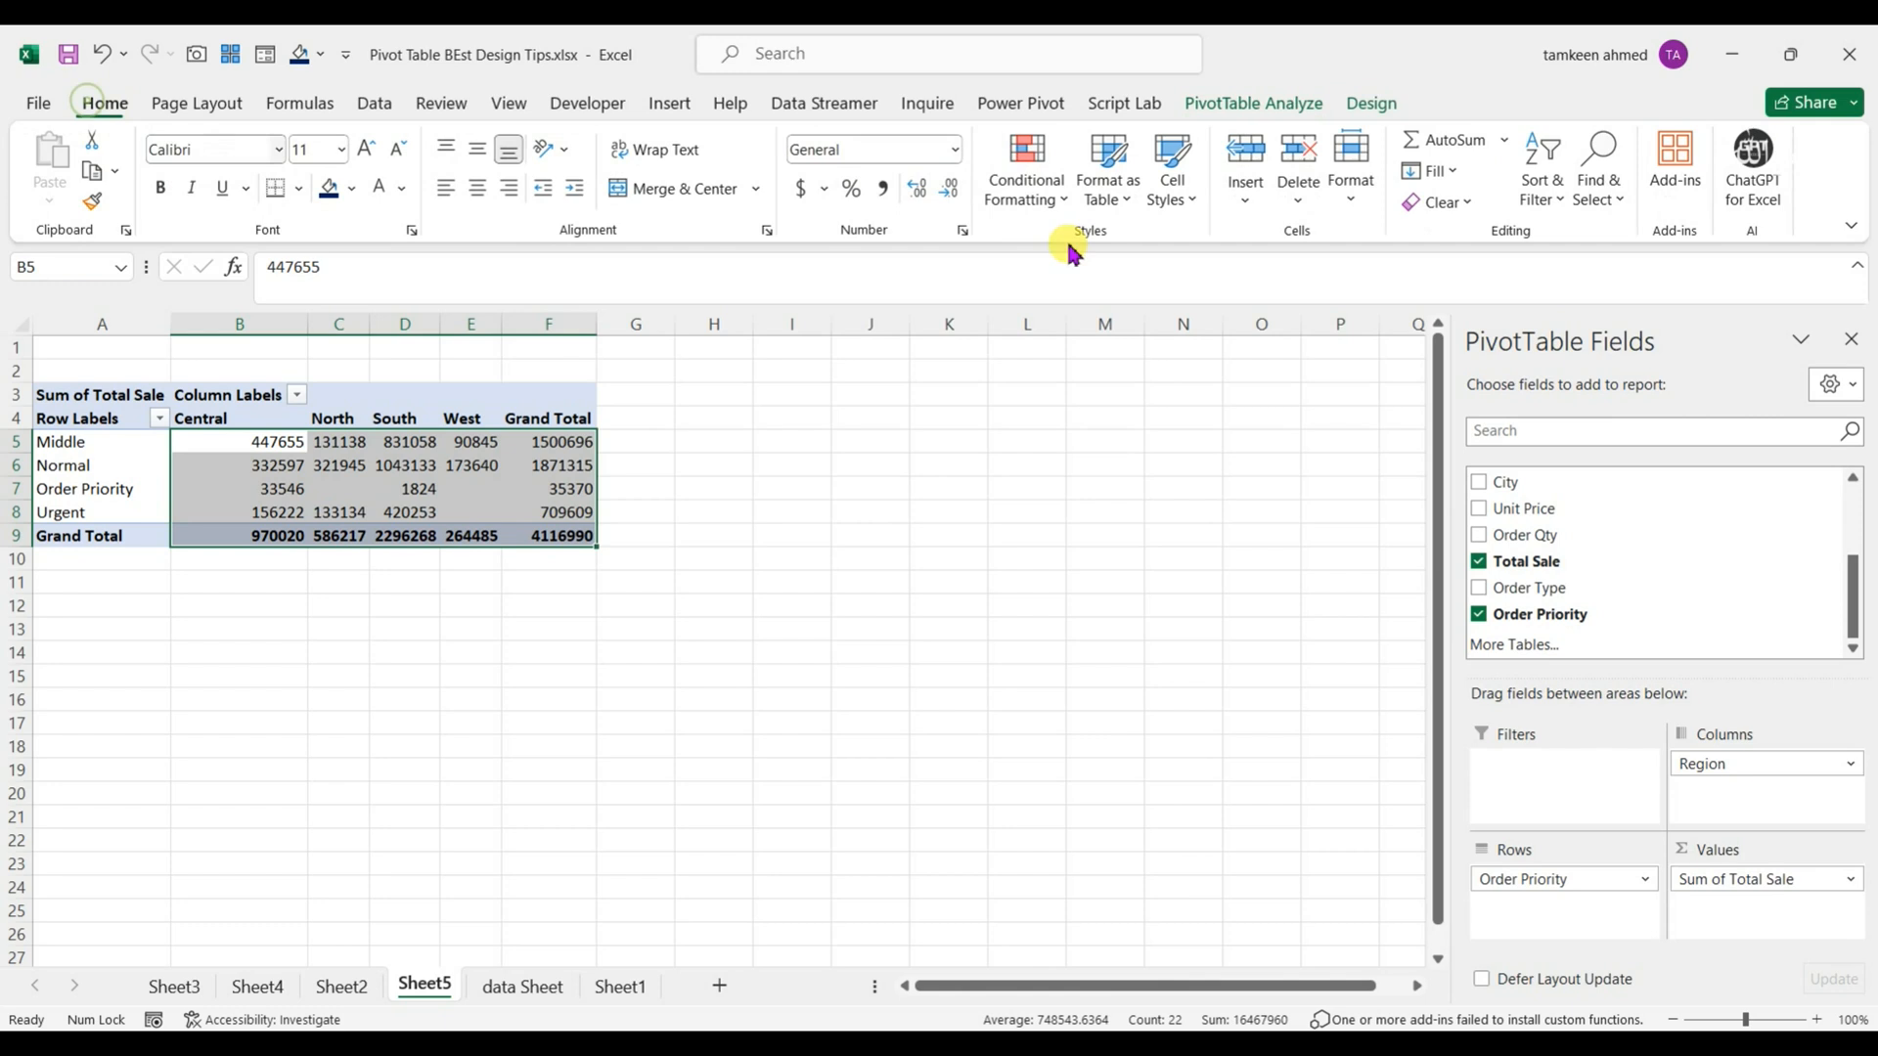
pyautogui.click(884, 186)
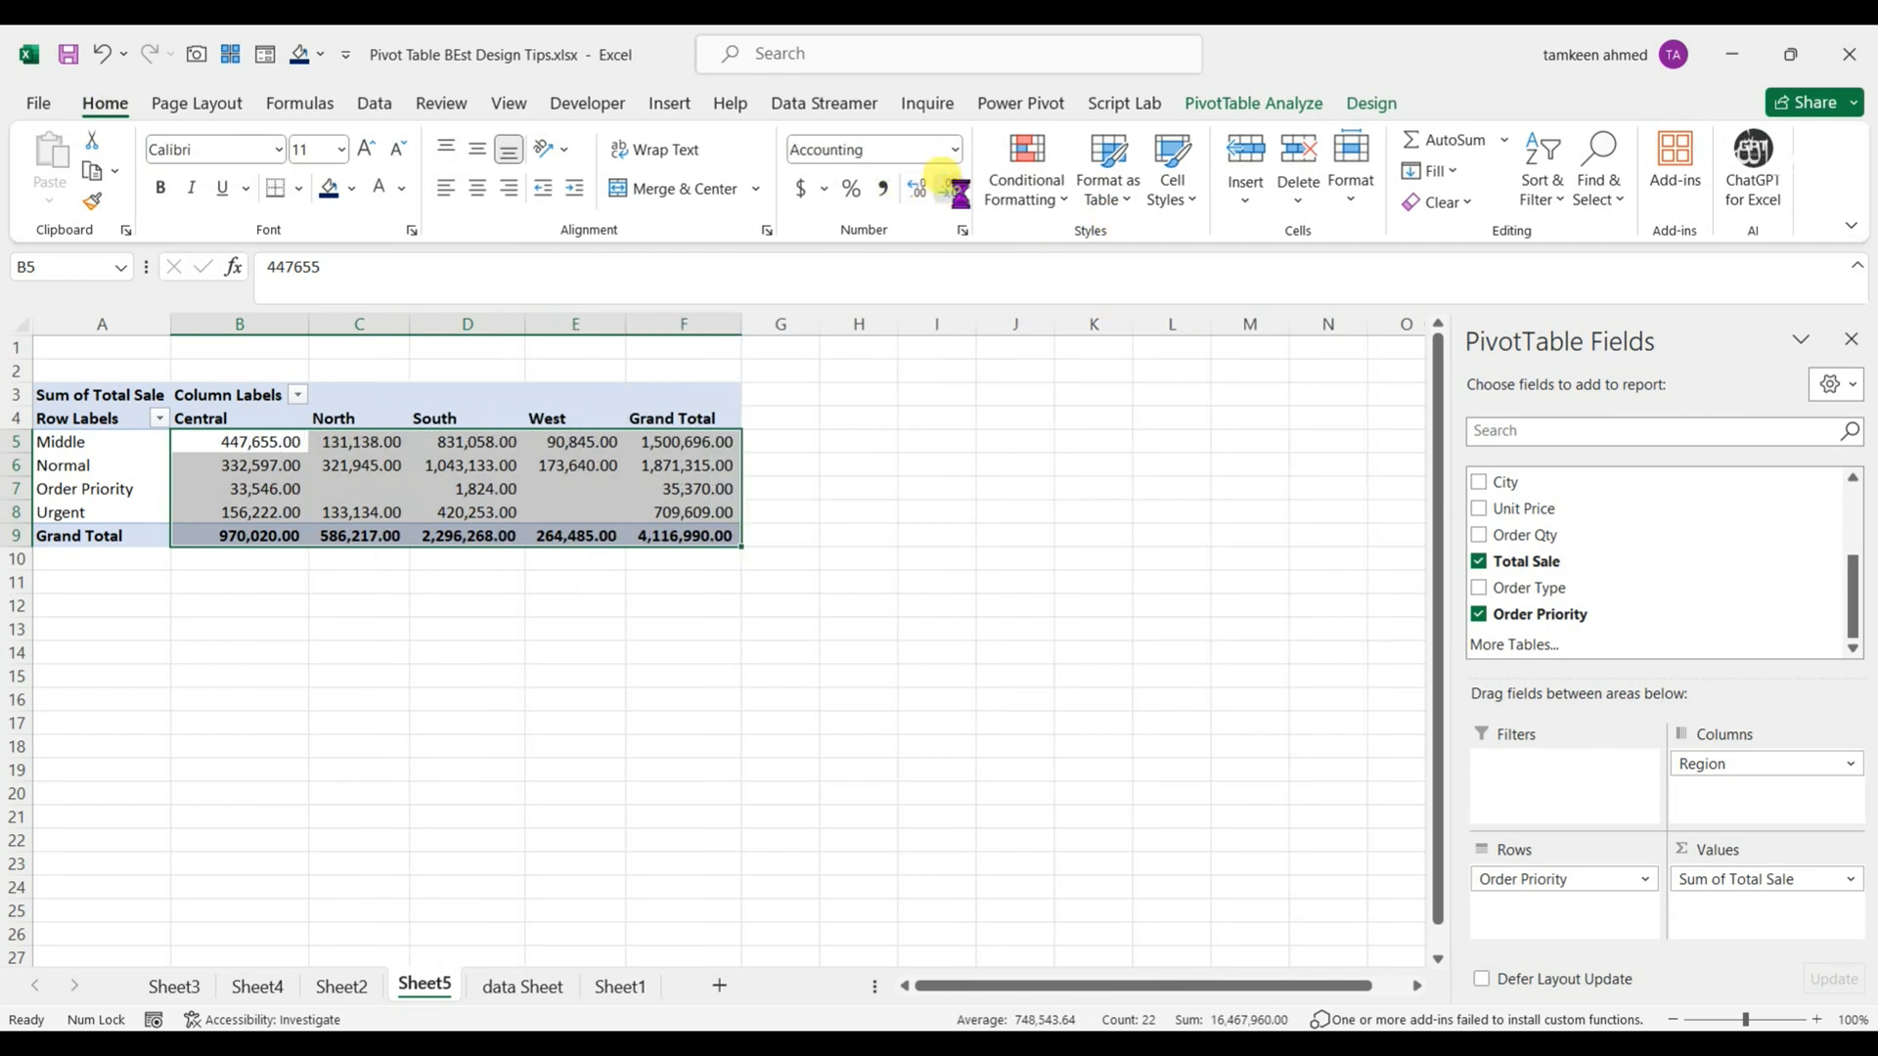
pyautogui.click(954, 191)
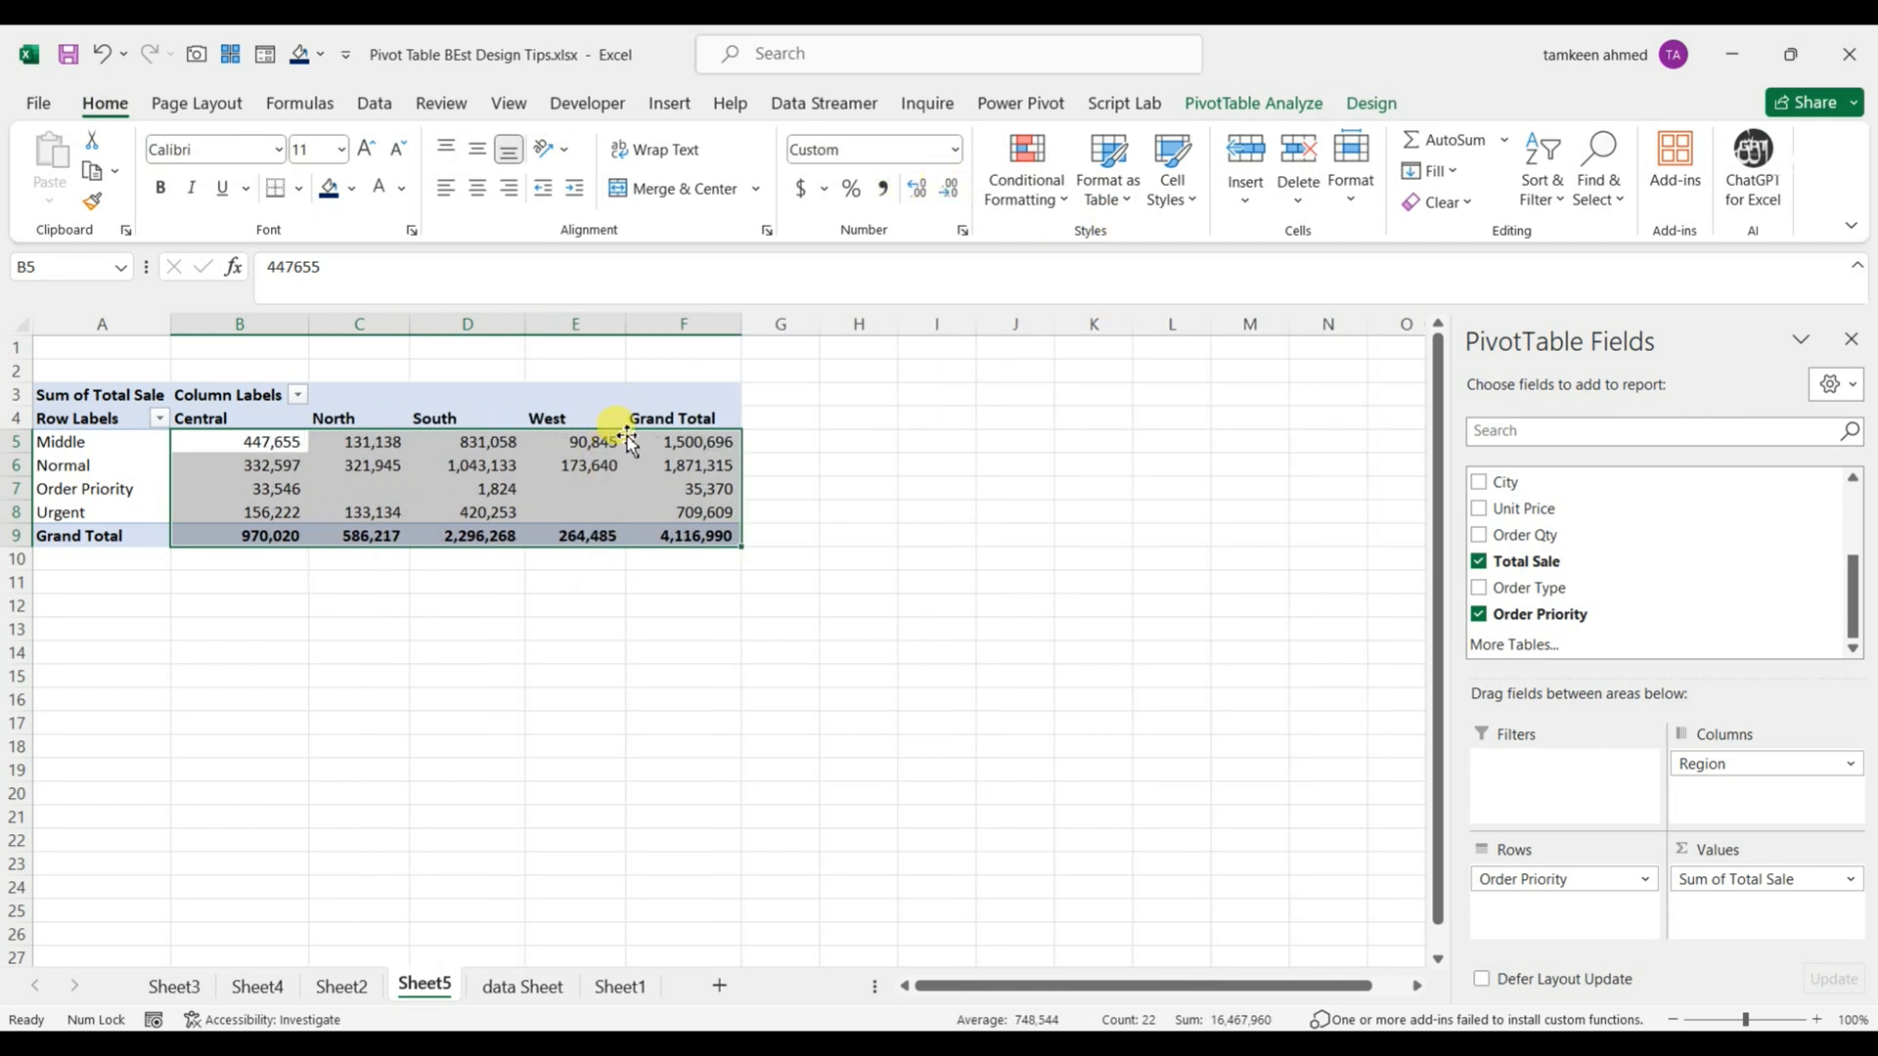
# Step: Apply pink gradient-fill data bars to all of the PivotTable's values, including the grand totals
pyautogui.click(1064, 202)
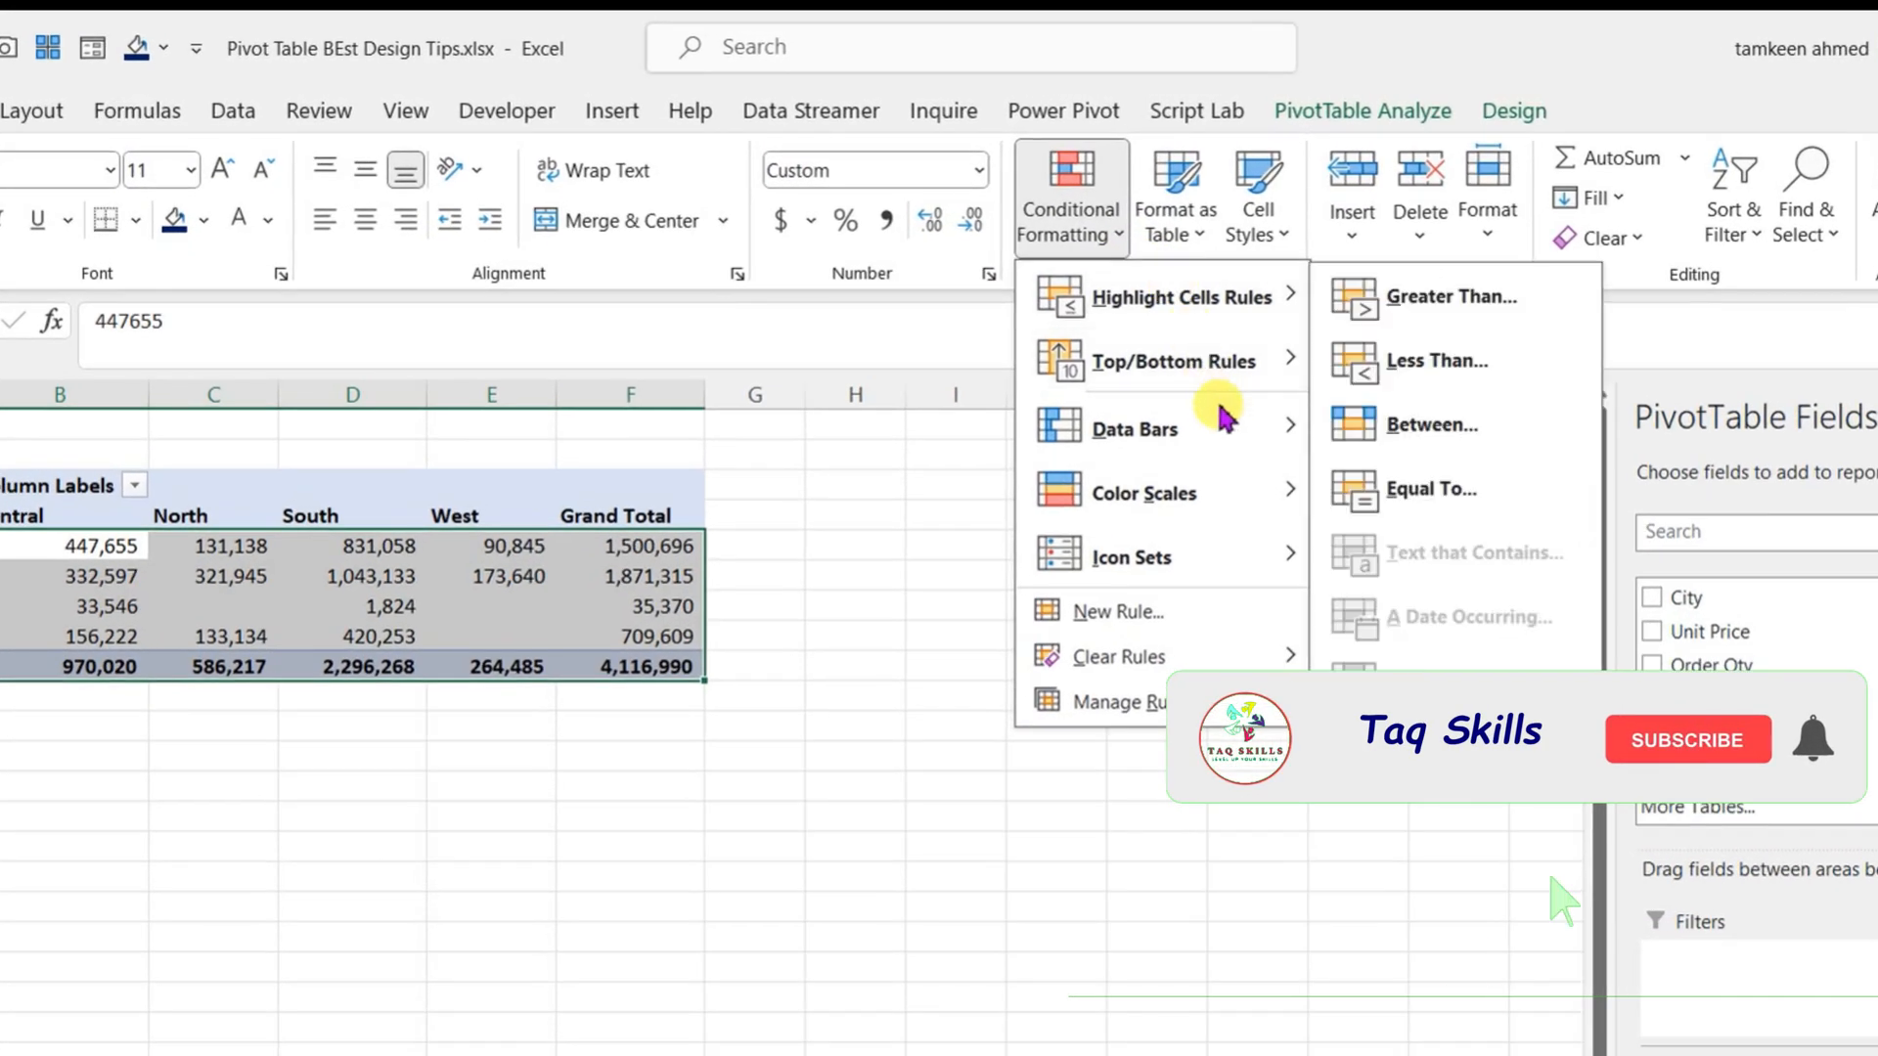
pyautogui.moveTo(1227, 399)
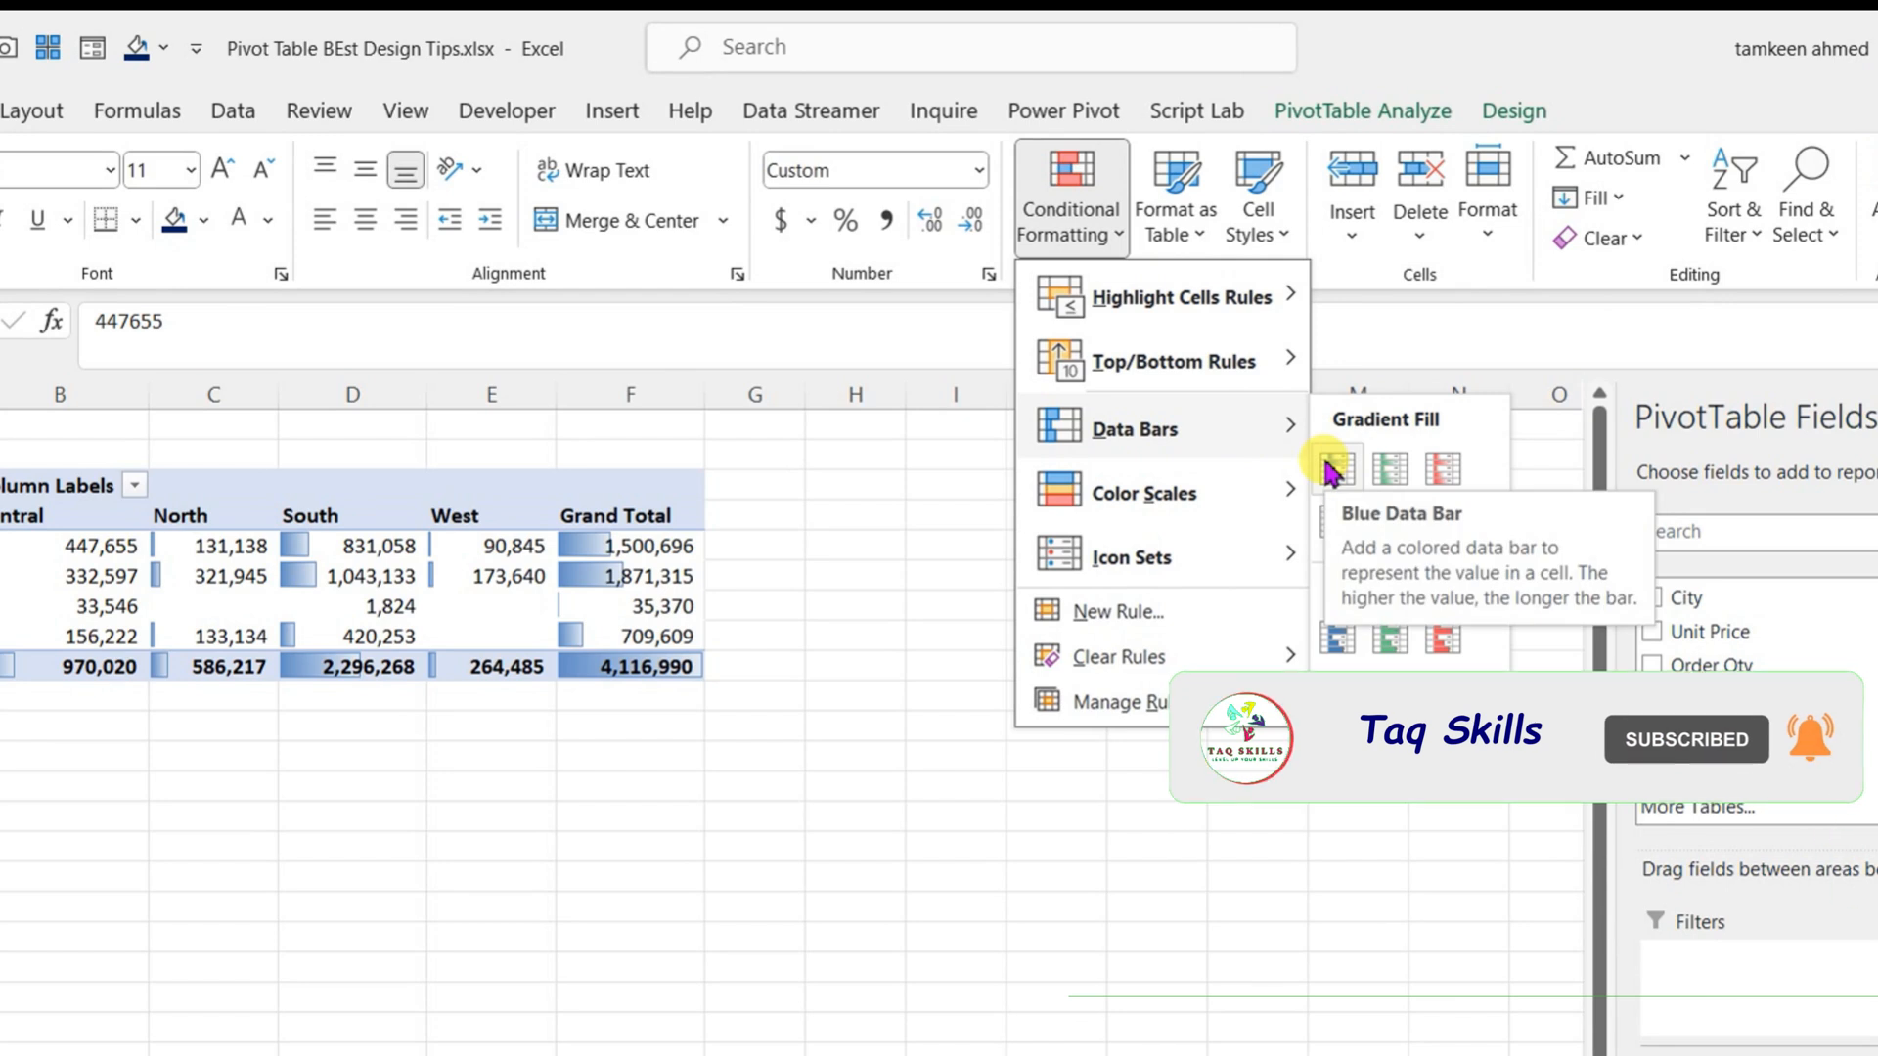
pyautogui.moveTo(1281, 543)
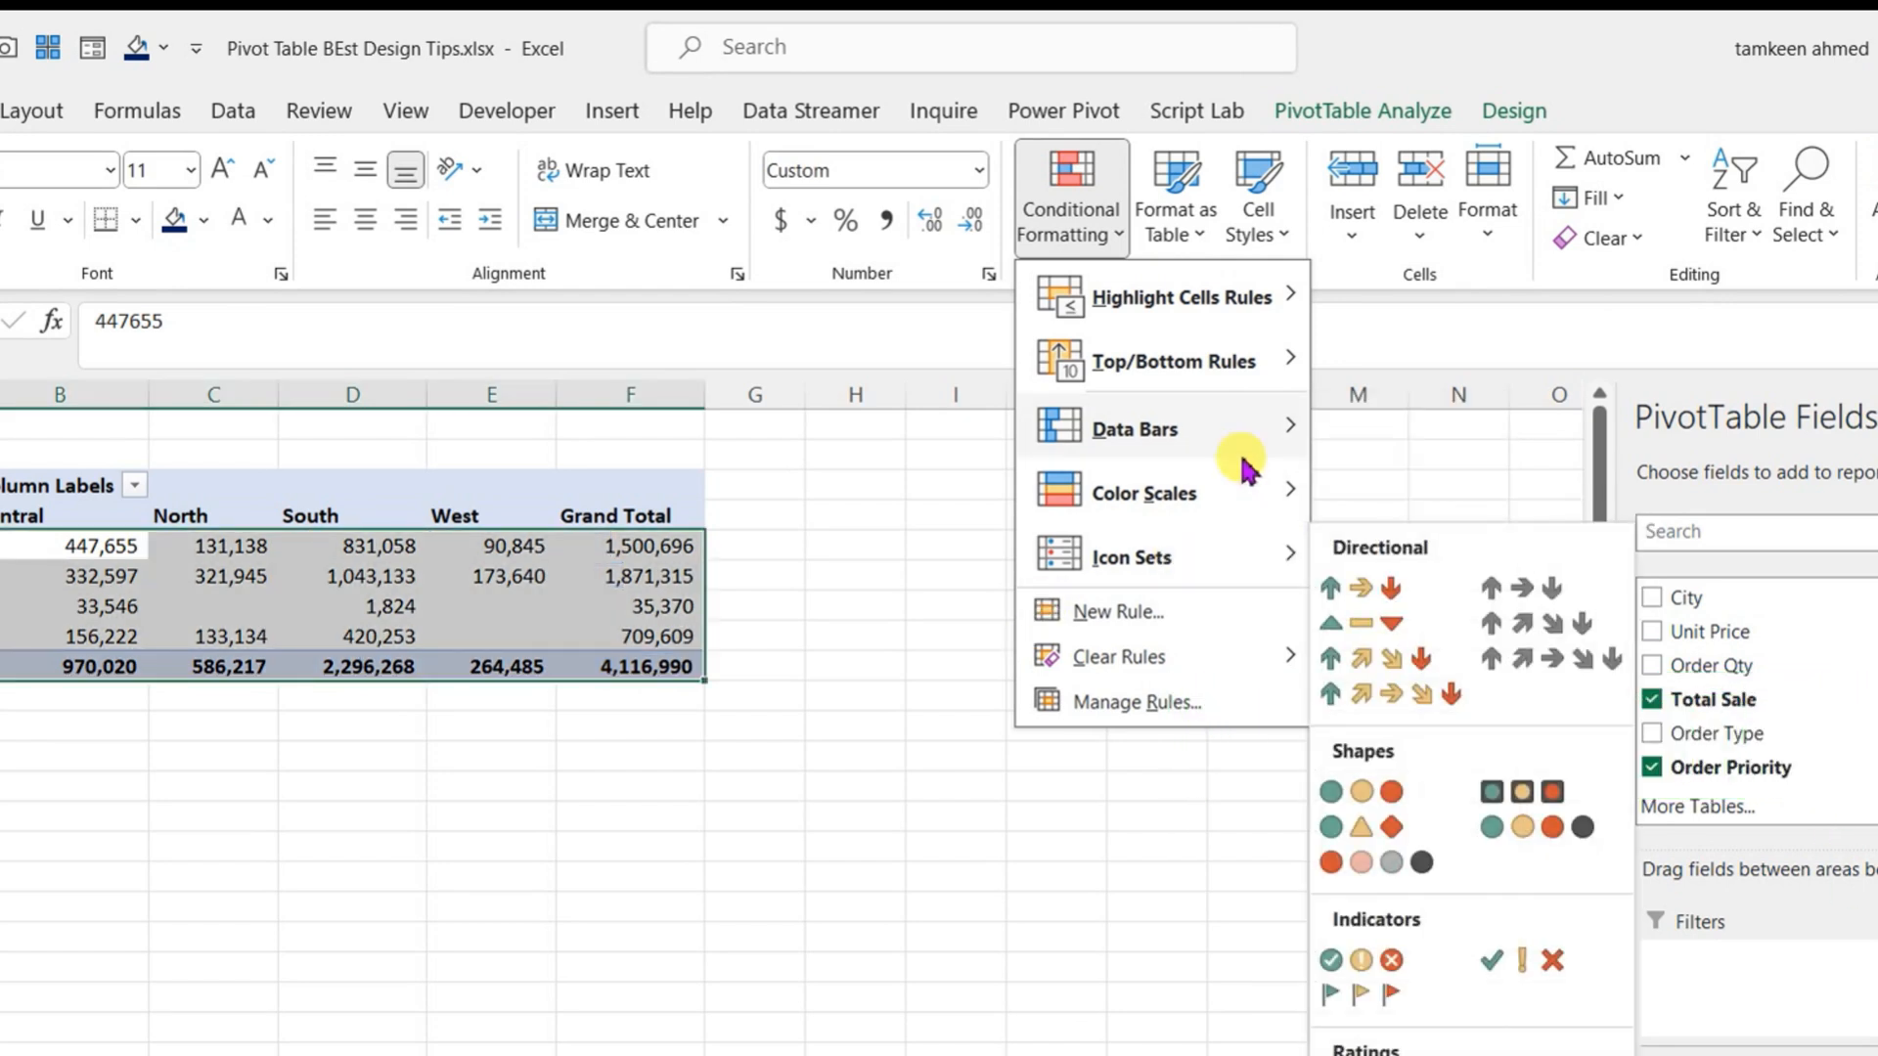
pyautogui.moveTo(1270, 445)
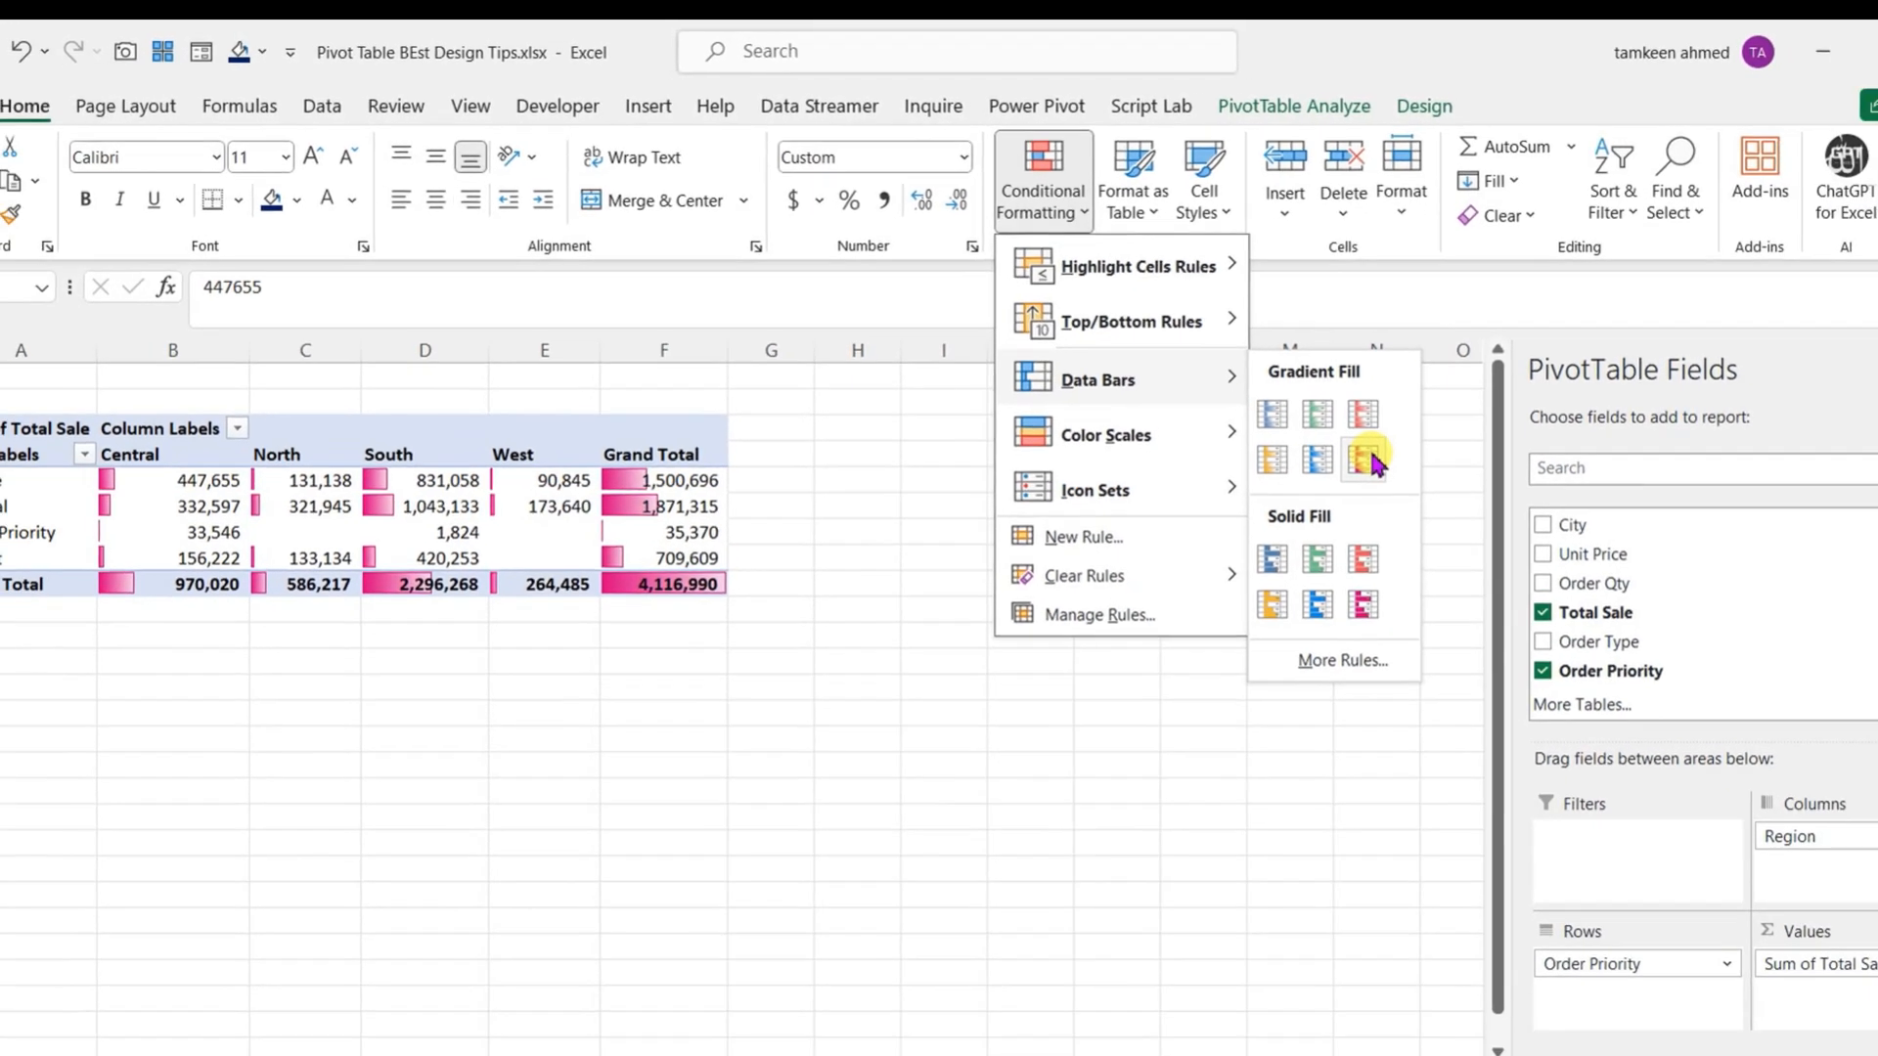
pyautogui.click(1365, 458)
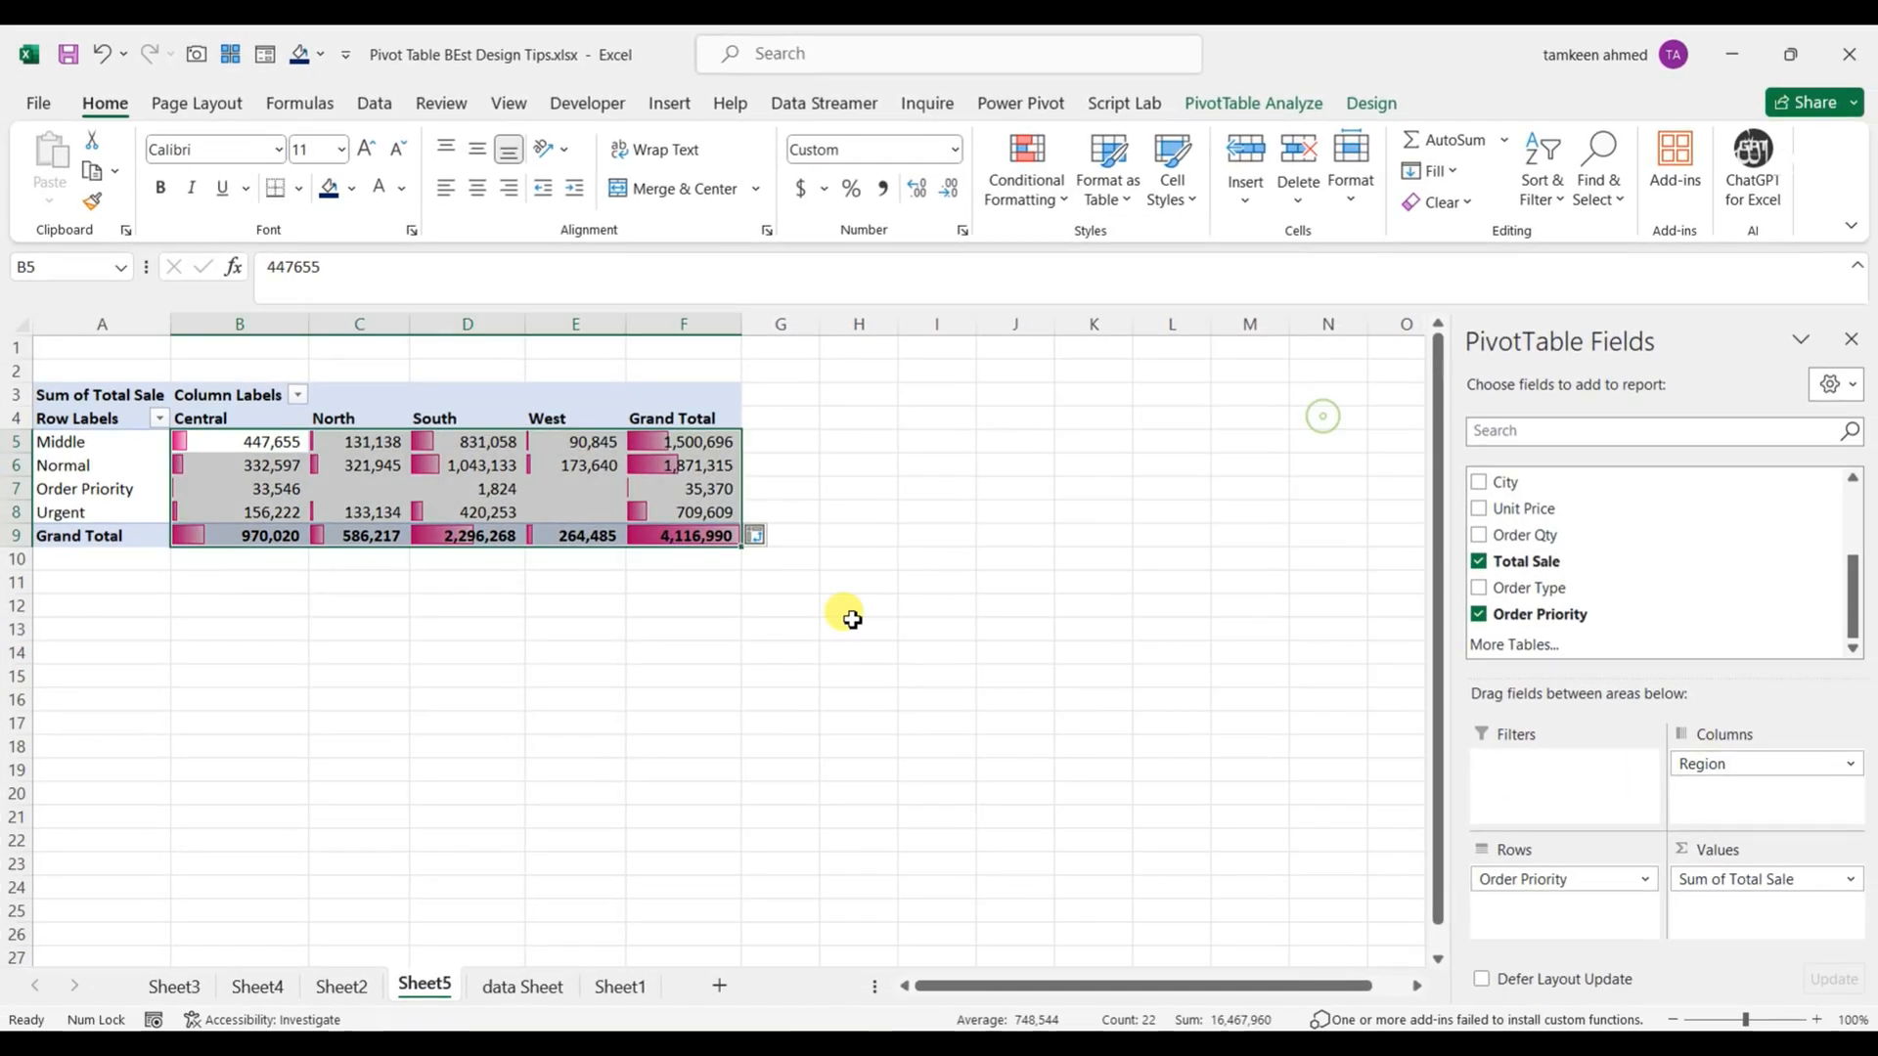
pyautogui.click(650, 625)
pyautogui.click(378, 609)
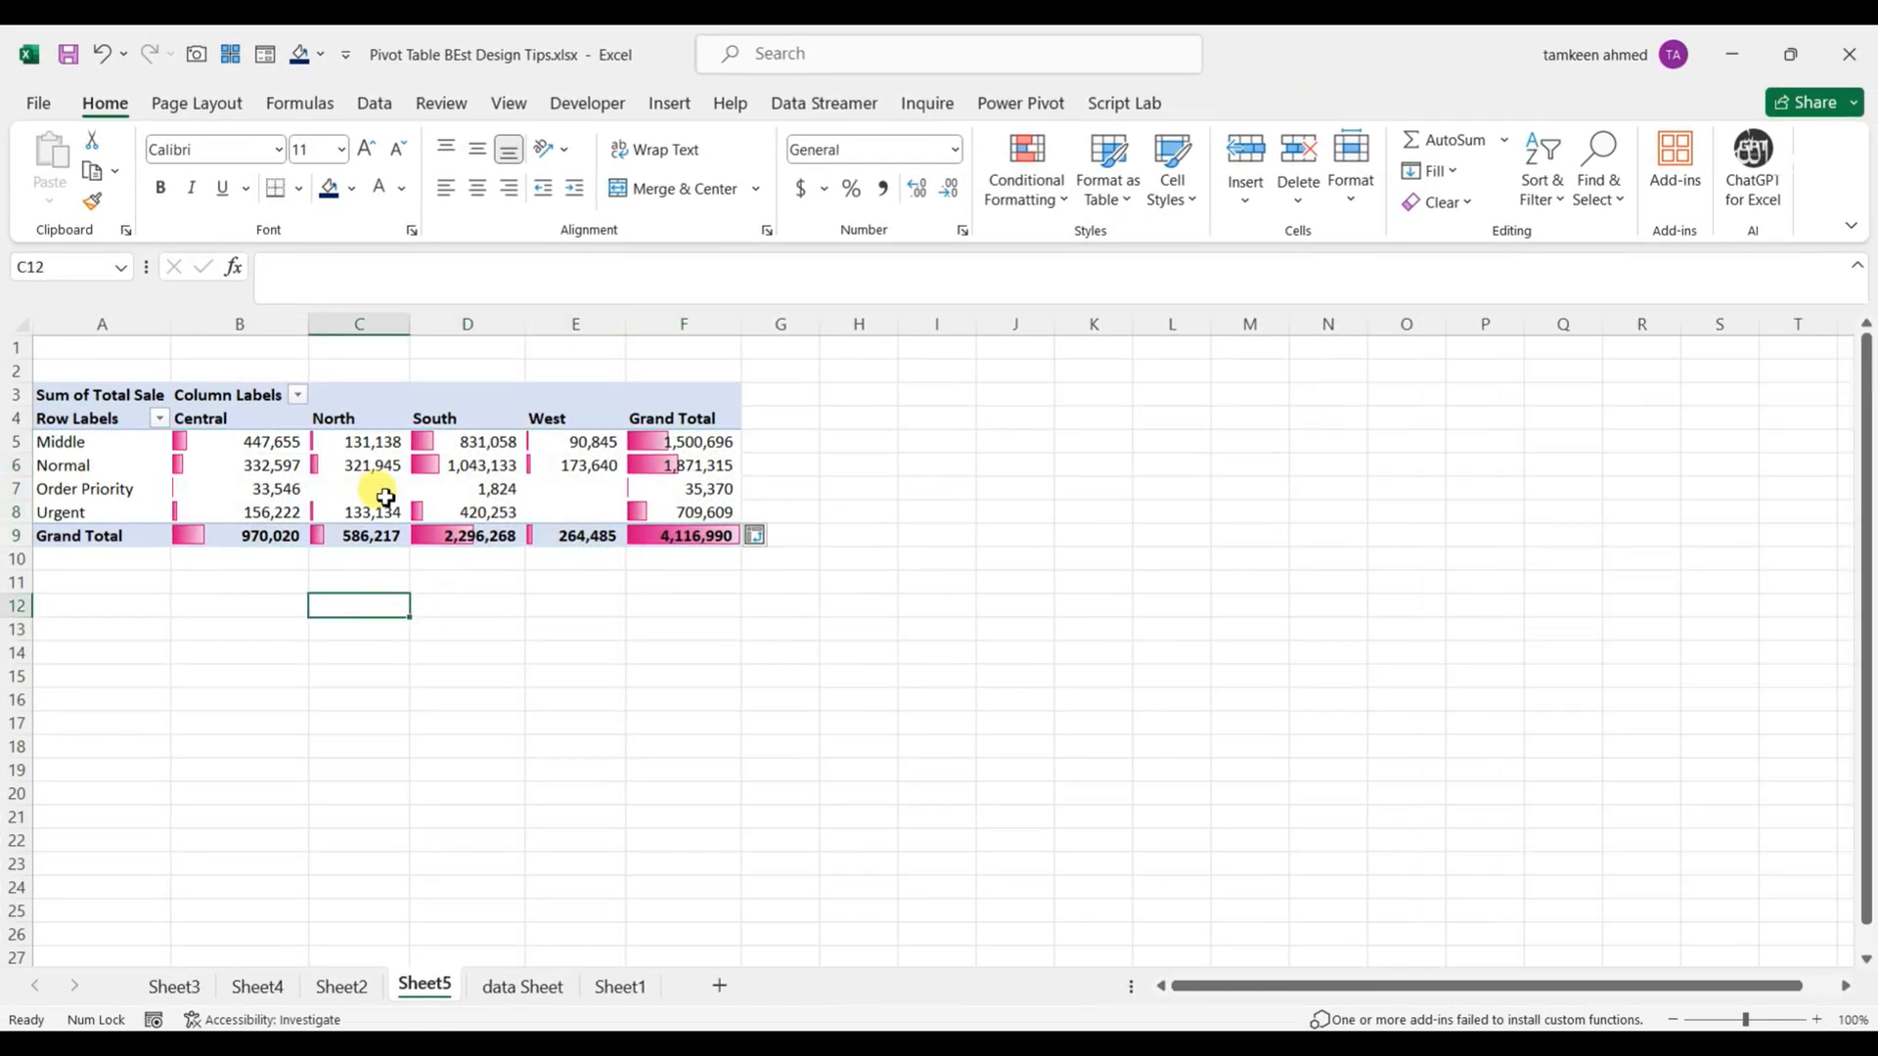
# Step: Examine the data bars across the PivotTable's regional values and its grand total row and column
pyautogui.click(470, 442)
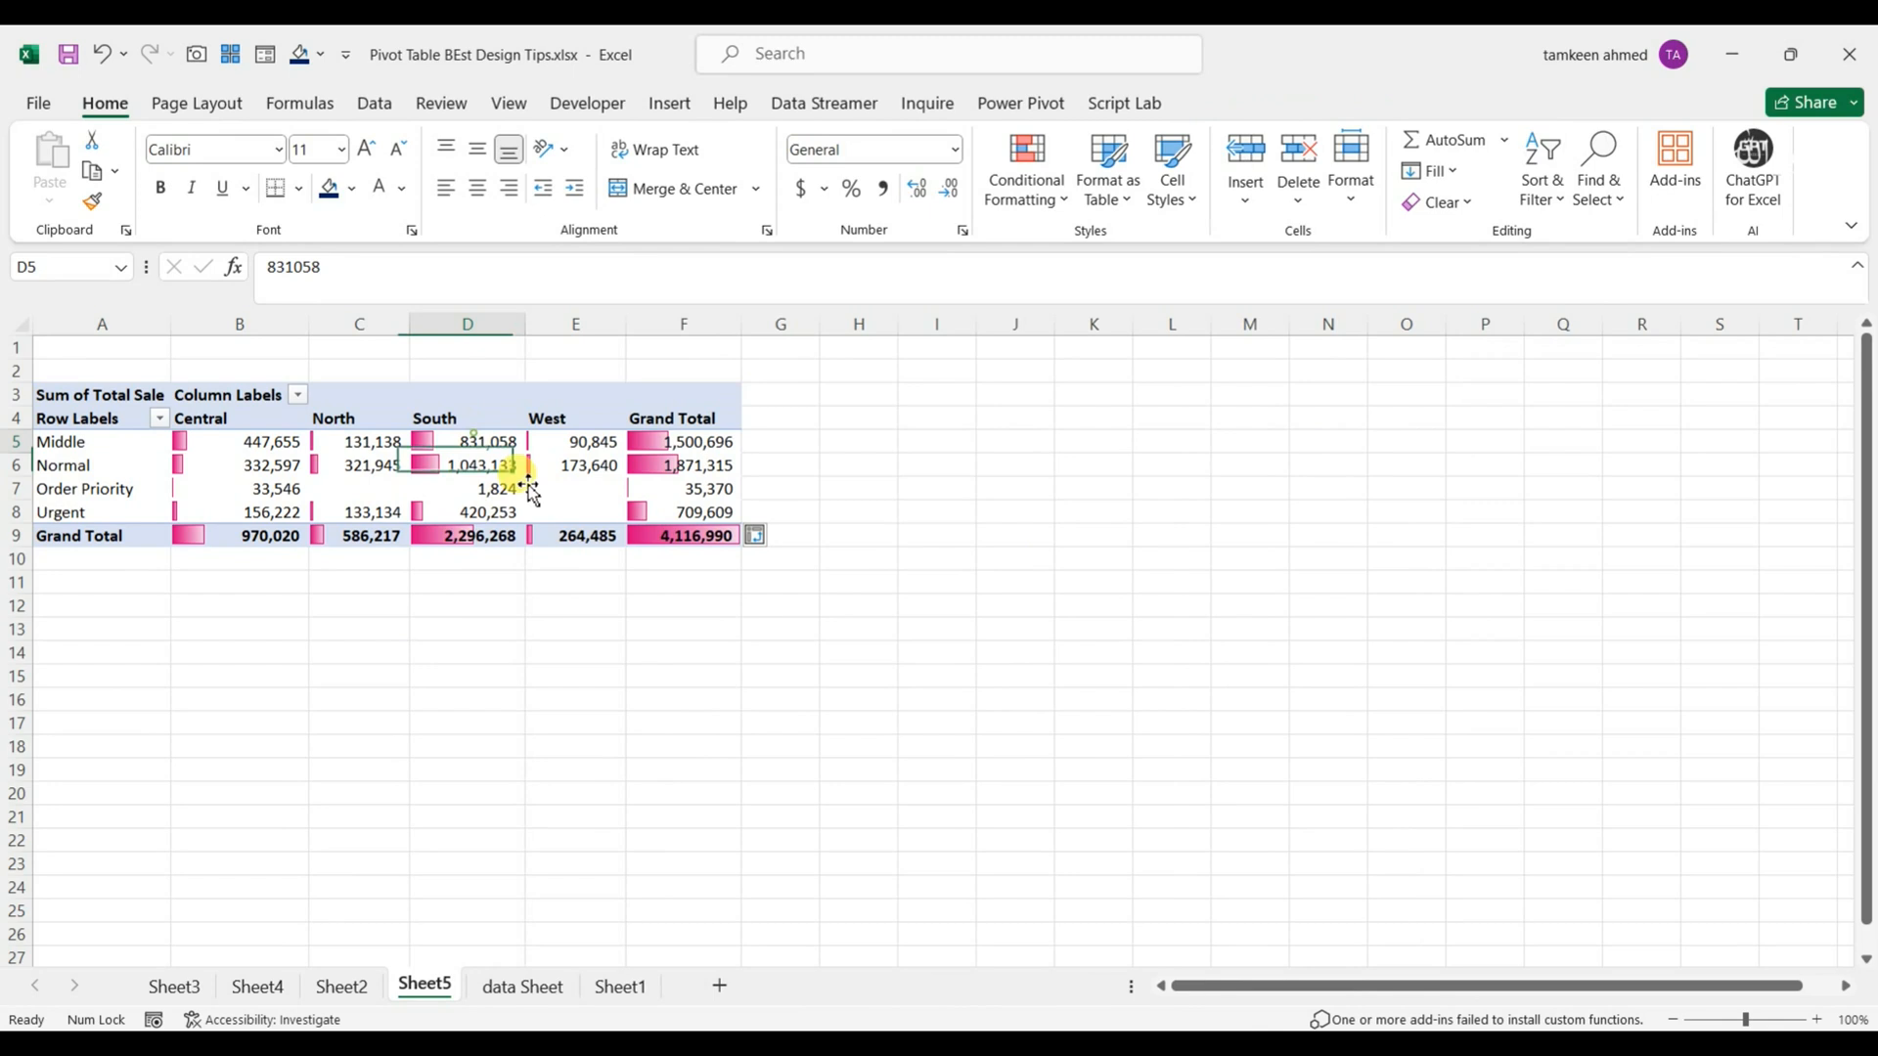
pyautogui.click(685, 488)
pyautogui.click(685, 465)
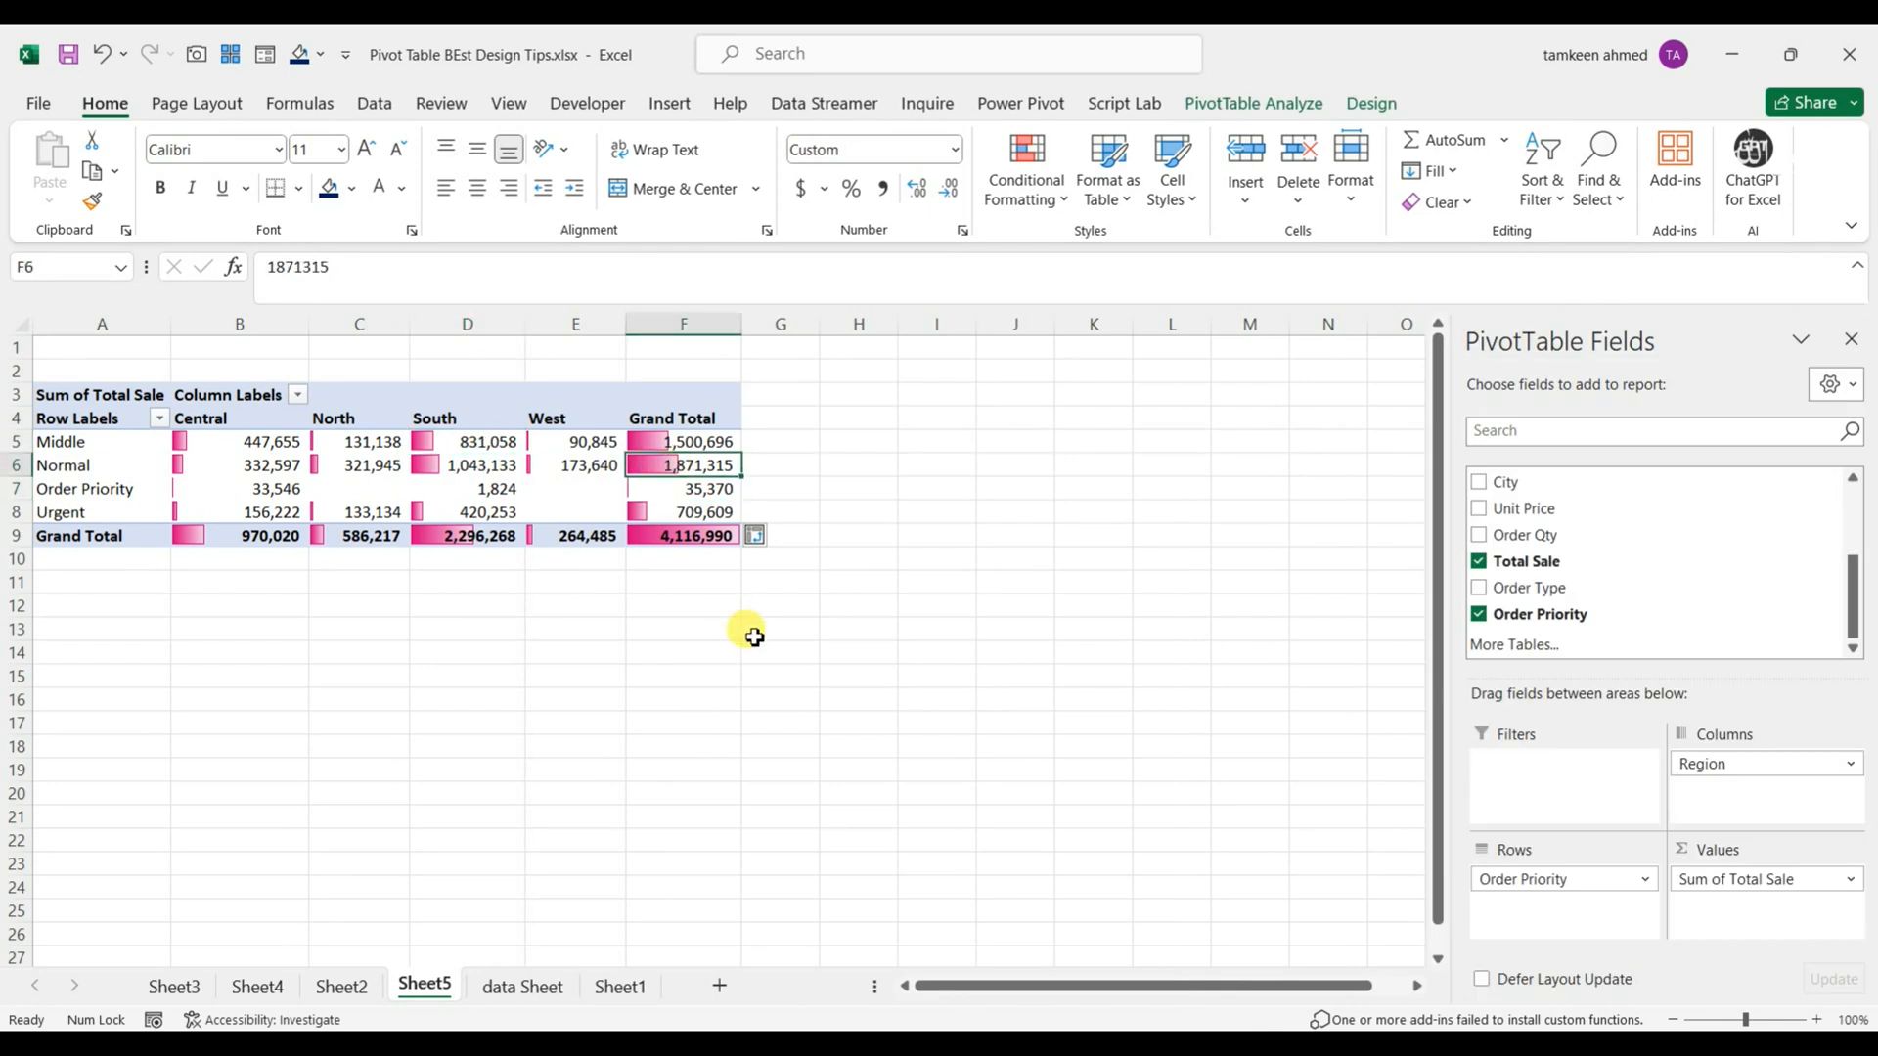
pyautogui.press('Left')
pyautogui.press('Left')
pyautogui.press('Left')
pyautogui.press('Left')
pyautogui.press('Left')
pyautogui.press('Down')
pyautogui.press('Down')
pyautogui.press('Down')
pyautogui.press('Right')
pyautogui.press('Right')
pyautogui.press('Right')
pyautogui.press('Right')
pyautogui.press('Right')
pyautogui.press('Right')
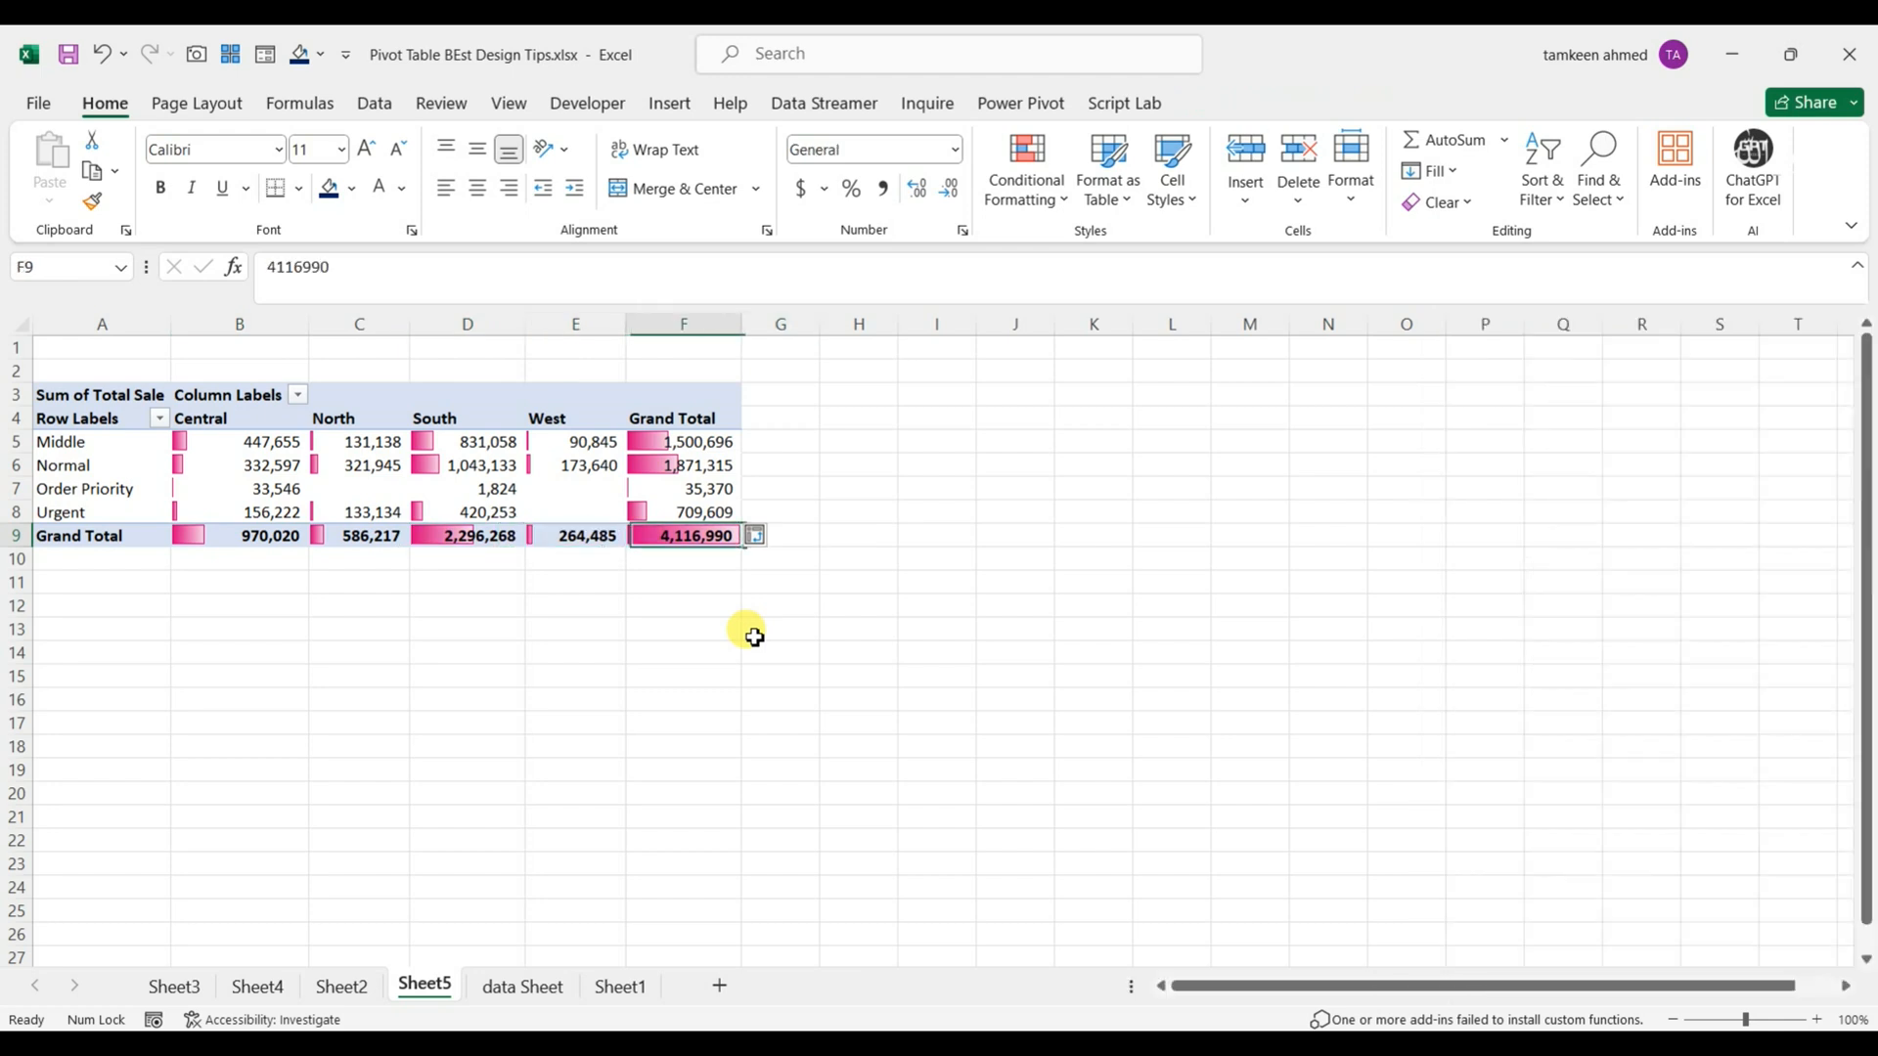
pyautogui.press('Left')
pyautogui.press('Left')
pyautogui.press('Left')
pyautogui.press('Left')
pyautogui.press('Up')
pyautogui.press('Up')
pyautogui.press('Up')
pyautogui.press('Up')
pyautogui.press('Right')
pyautogui.press('Right')
pyautogui.press('Right')
pyautogui.press('Right')
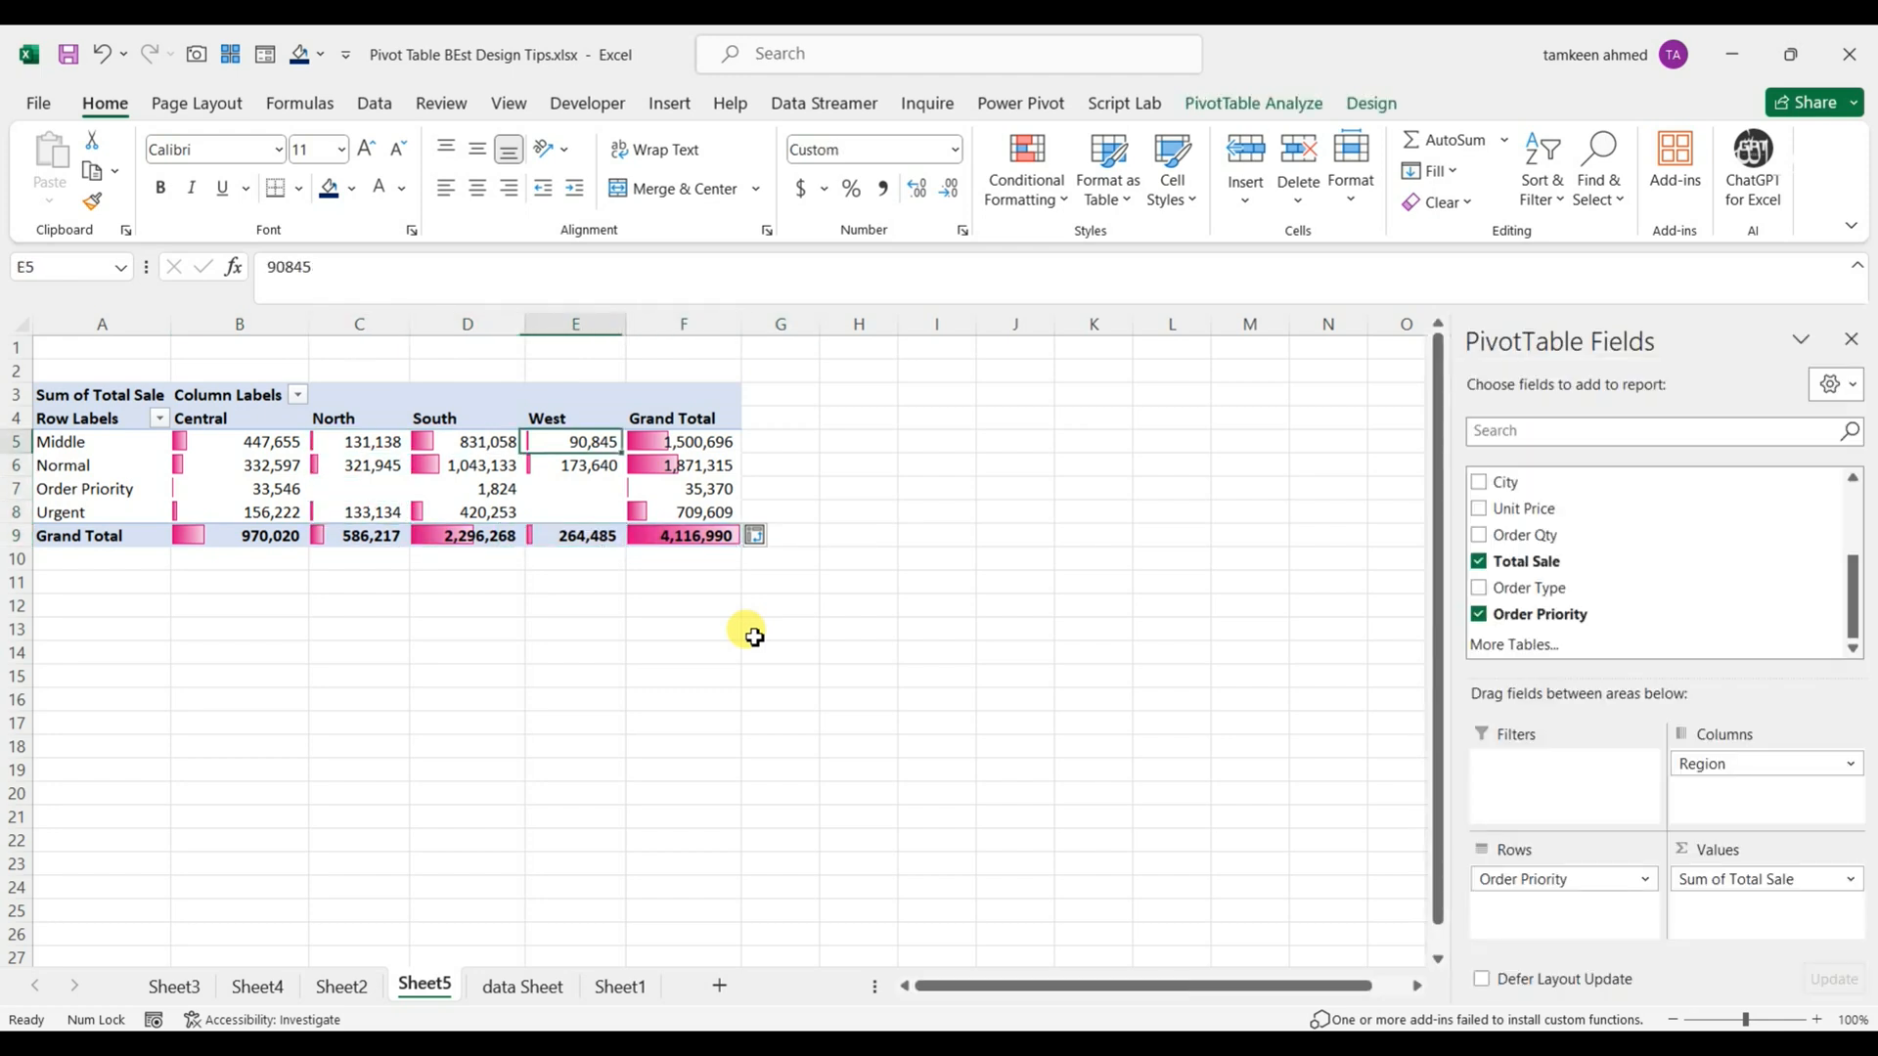
pyautogui.press('Left')
pyautogui.press('Left')
pyautogui.press('Down')
pyautogui.press('Down')
pyautogui.press('Down')
pyautogui.press('Down')
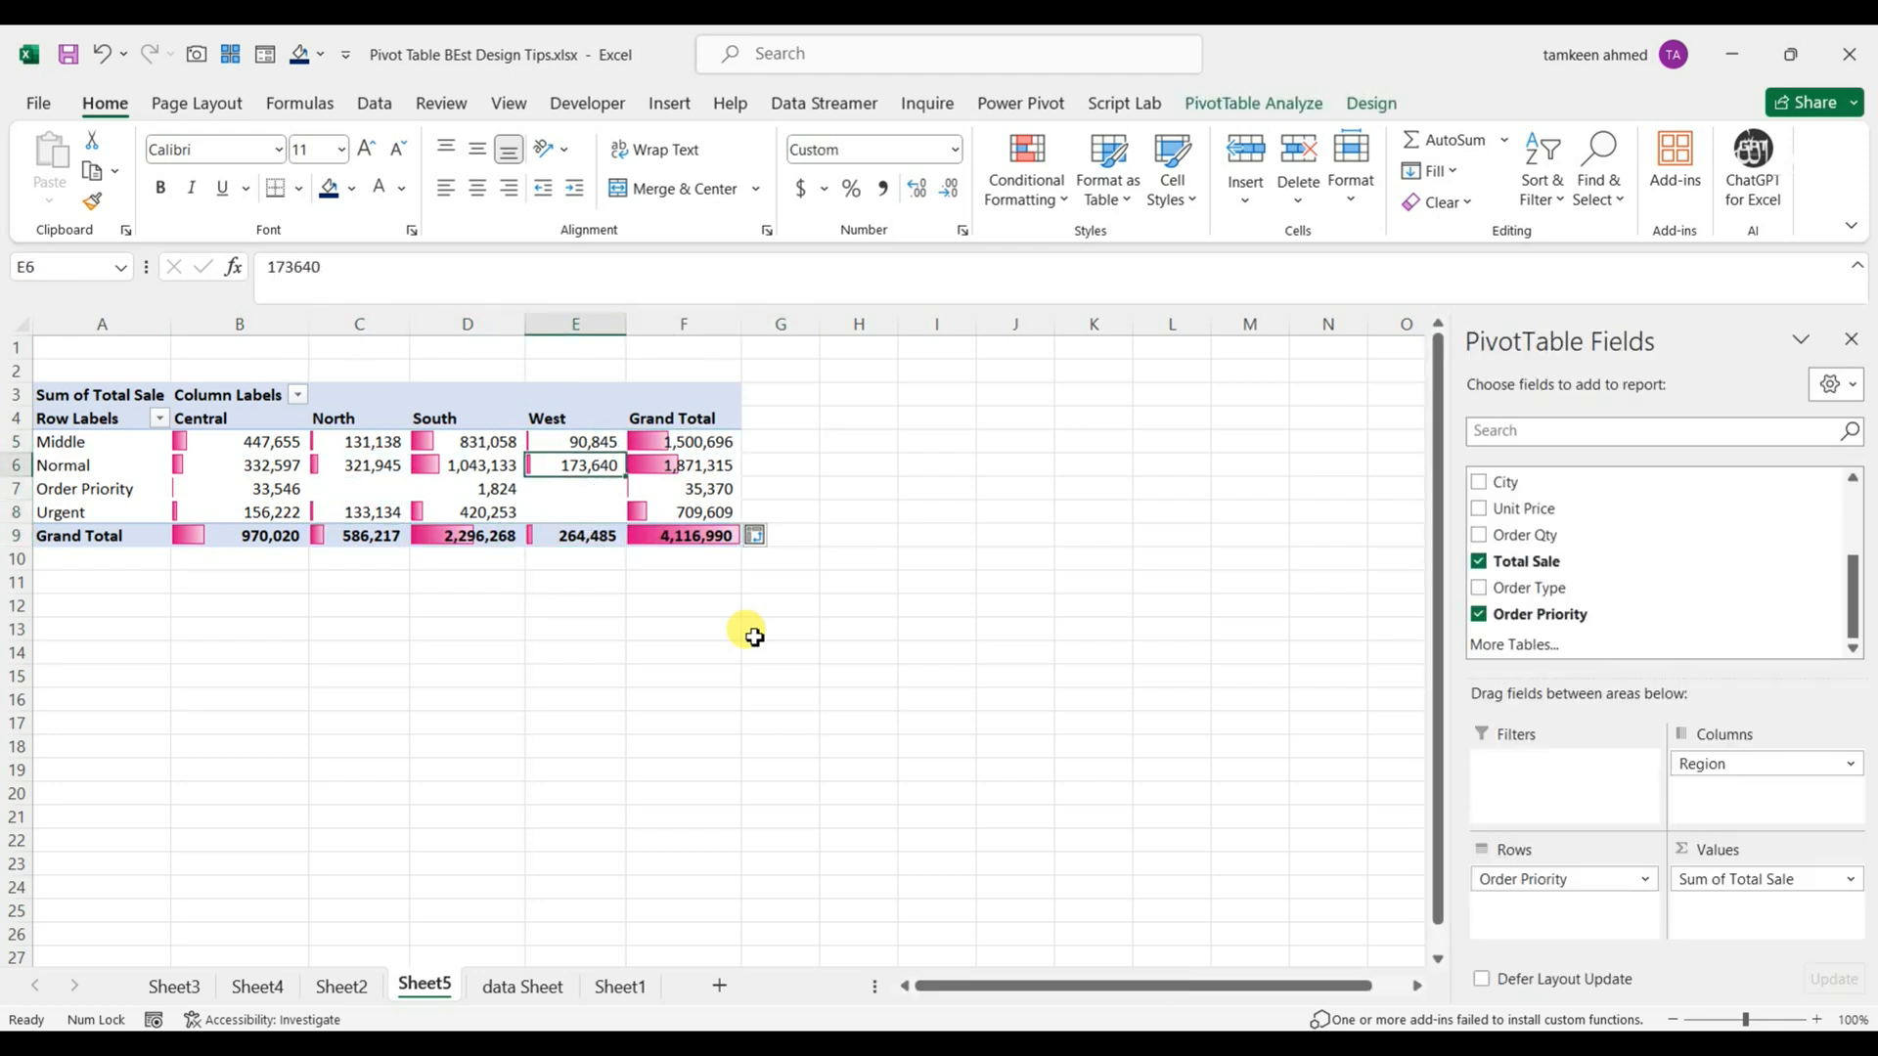
pyautogui.press('Down')
pyautogui.press('Down')
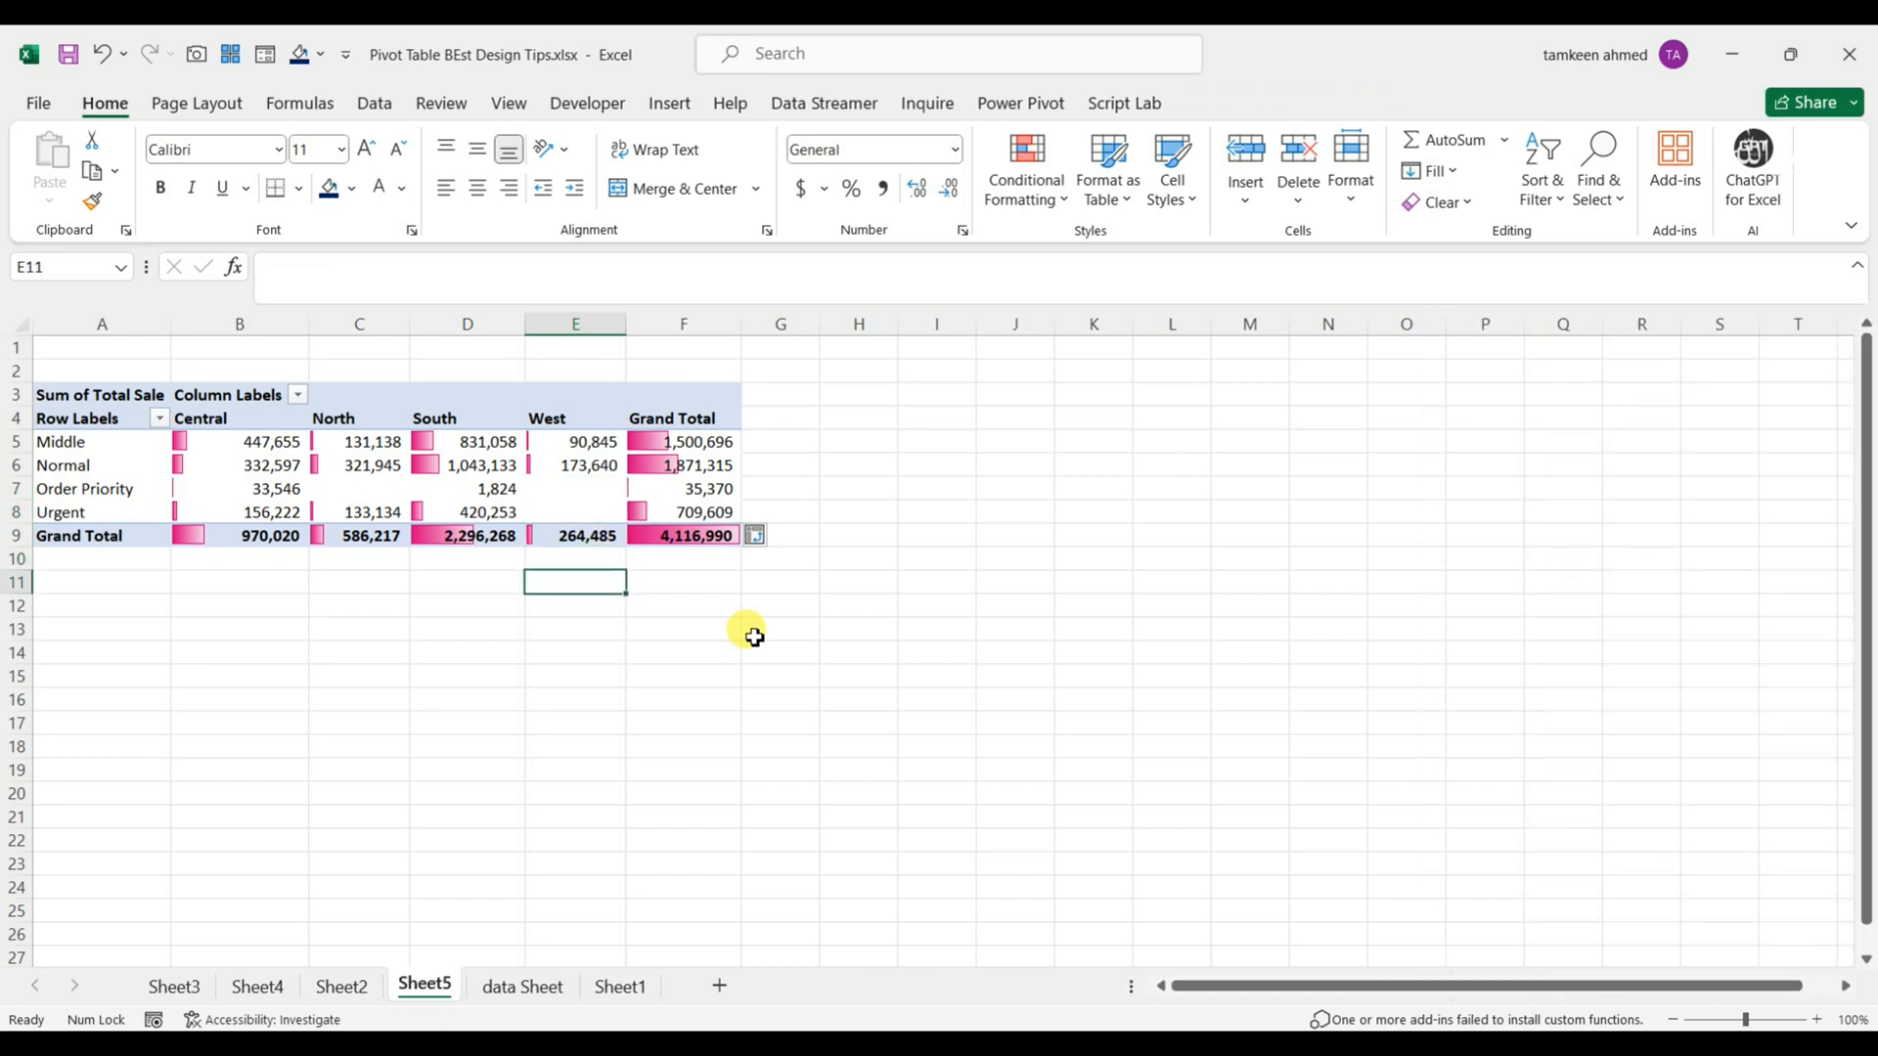